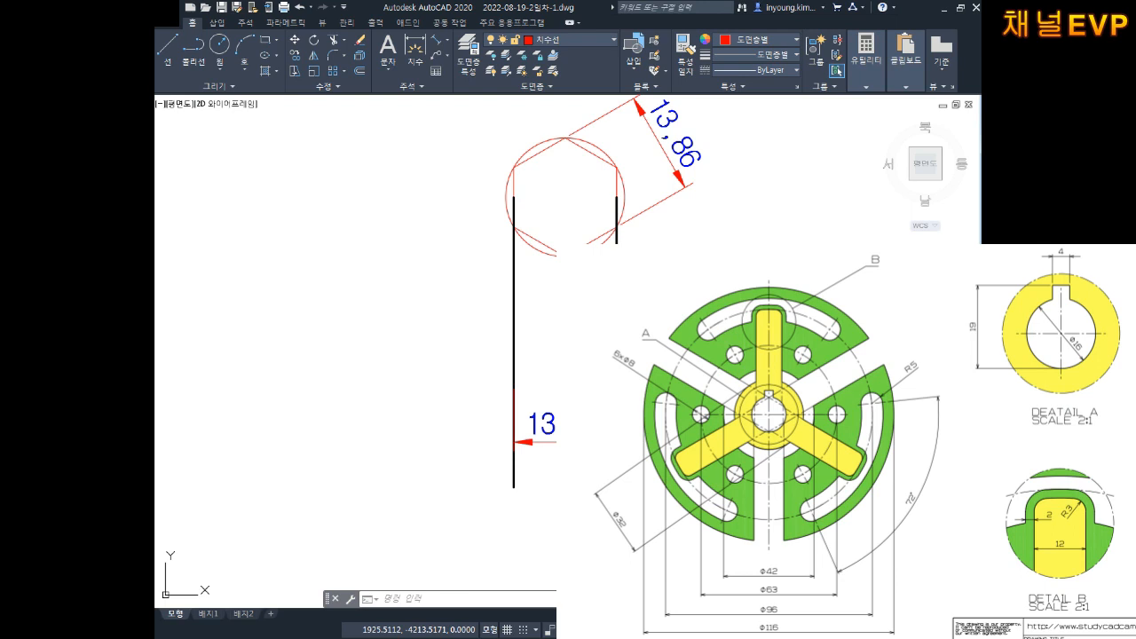
Step: Delete the old hexagon, circle, vertical lines and their 13,86 dimensions to clear the drawing area
{"action": "key", "text": "Escape"}
{"action": "key", "text": "Escape"}
{"action": "key", "text": "Escape"}
{"action": "scroll", "coordinate": [479, 344], "scroll_direction": "down", "scroll_amount": 1}
{"action": "left_click", "coordinate": [691, 174]}
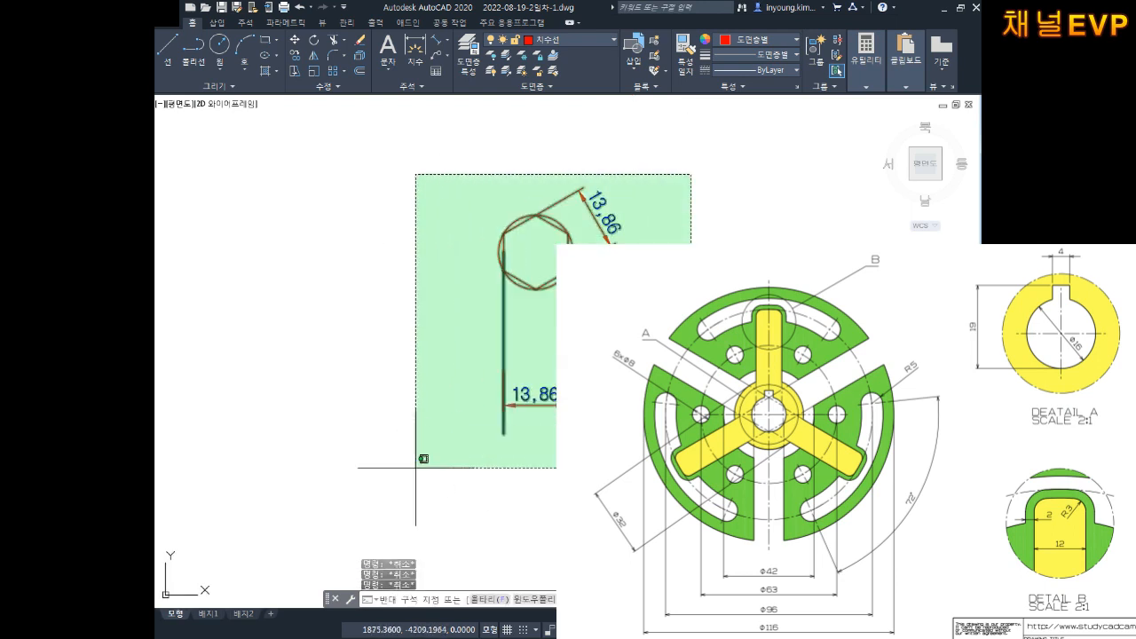
{"action": "left_click", "coordinate": [359, 525]}
{"action": "key", "text": "Delete"}
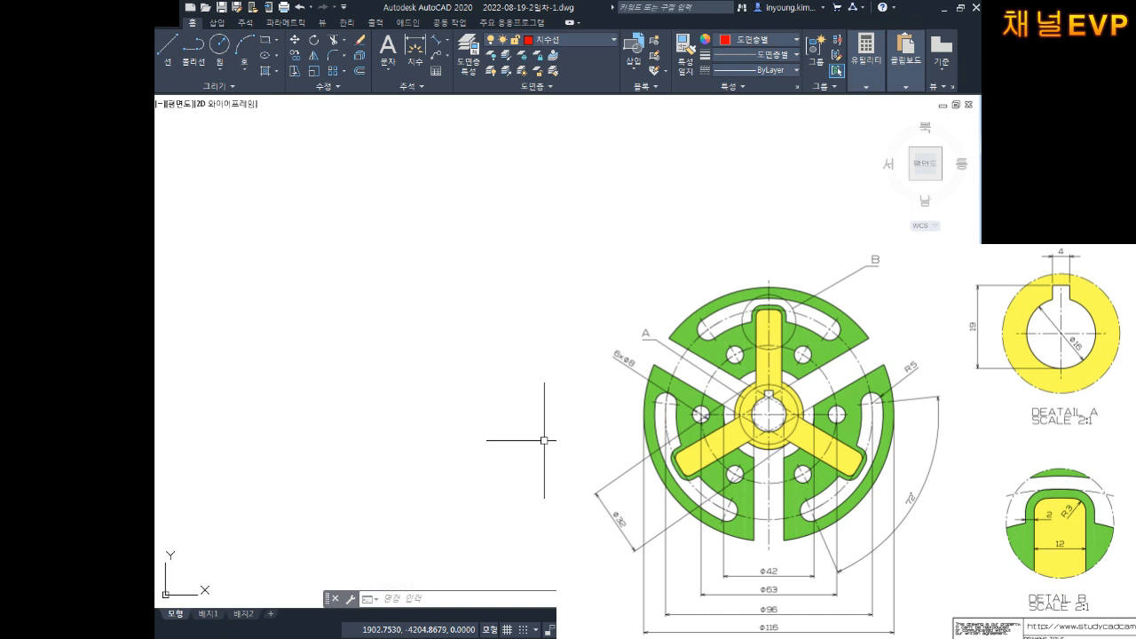
{"action": "key", "text": "Escape"}
{"action": "key", "text": "Escape"}
{"action": "key", "text": "Escape"}
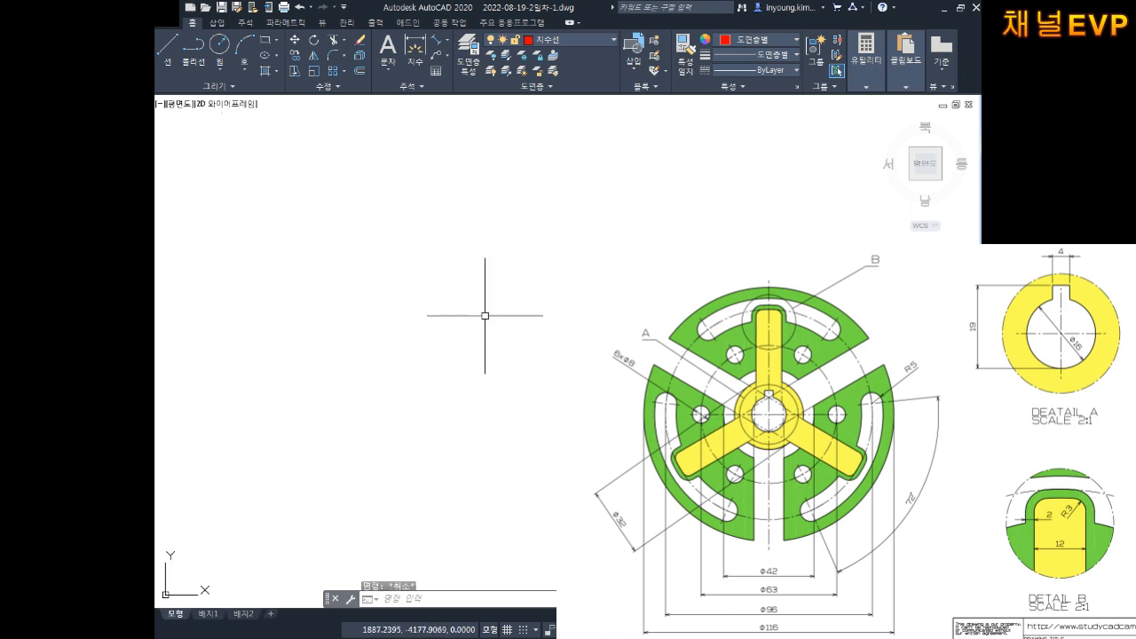
Step: Draw a circle with a diameter of 16 in the empty drawing area
{"action": "type", "text": "c"}
{"action": "key", "text": "Return"}
{"action": "left_click", "coordinate": [525, 350]}
{"action": "type", "text": "d"}
{"action": "key", "text": "Return"}
{"action": "type", "text": "15"}
{"action": "key", "text": "BackSpace"}
{"action": "key", "text": "BackSpace"}
{"action": "type", "text": "16"}
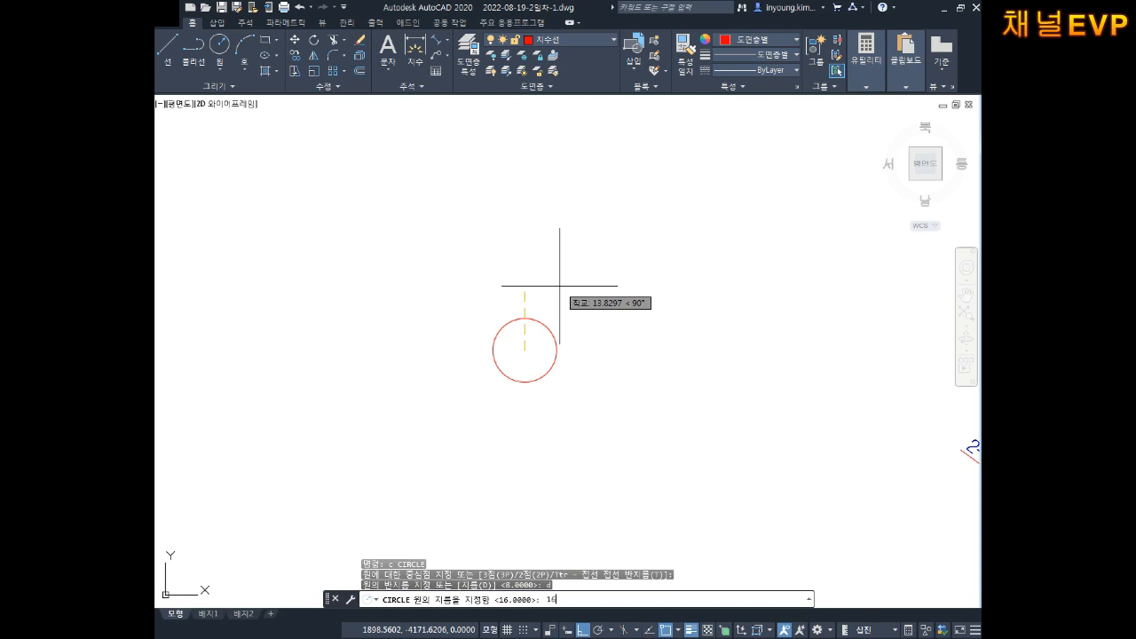
{"action": "key", "text": "Return"}
{"action": "key", "text": "Escape"}
{"action": "key", "text": "Escape"}
{"action": "key", "text": "Escape"}
Step: Move the circle to the 외형선 layer and make 외형선 the current layer
{"action": "left_click", "coordinate": [543, 384]}
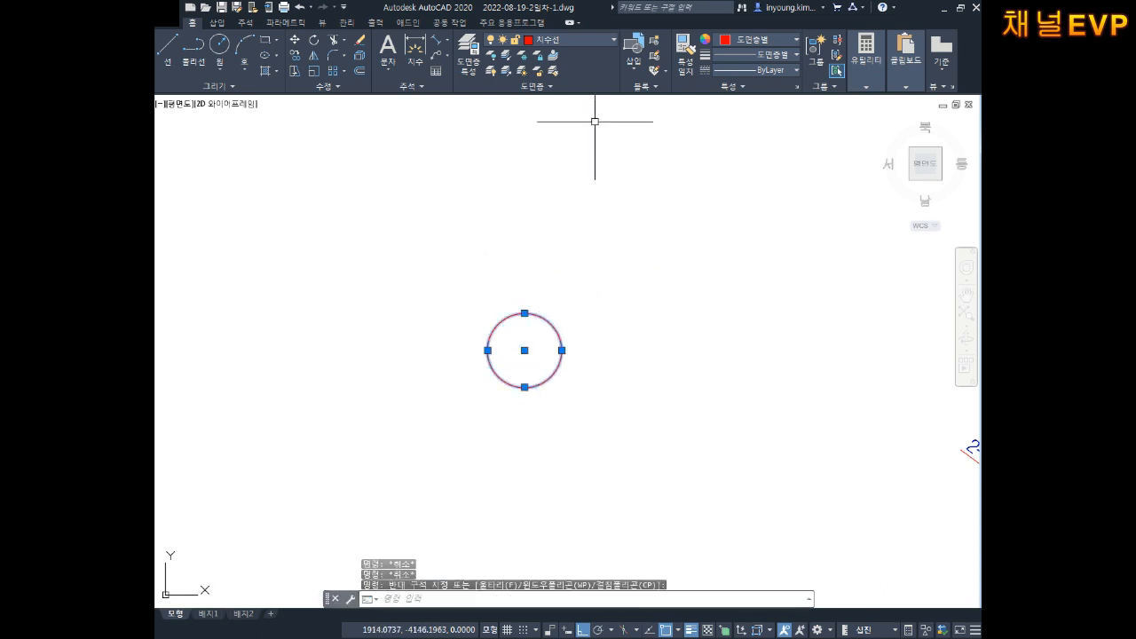
{"action": "left_click", "coordinate": [559, 40]}
{"action": "left_click", "coordinate": [556, 128]}
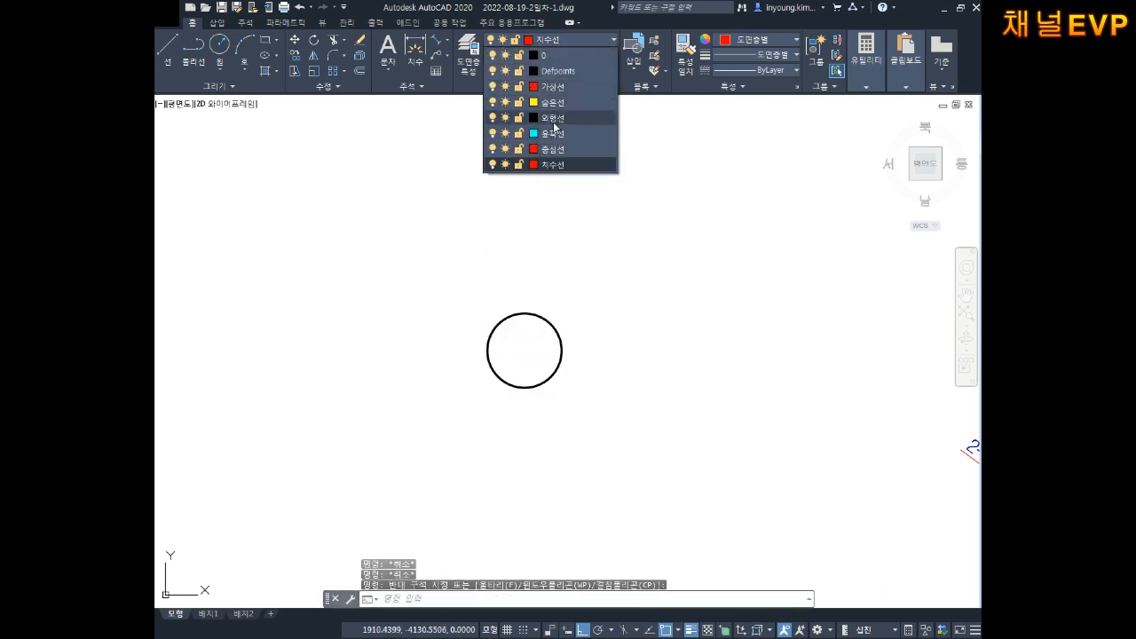
{"action": "key", "text": "Escape"}
{"action": "left_click", "coordinate": [551, 40]}
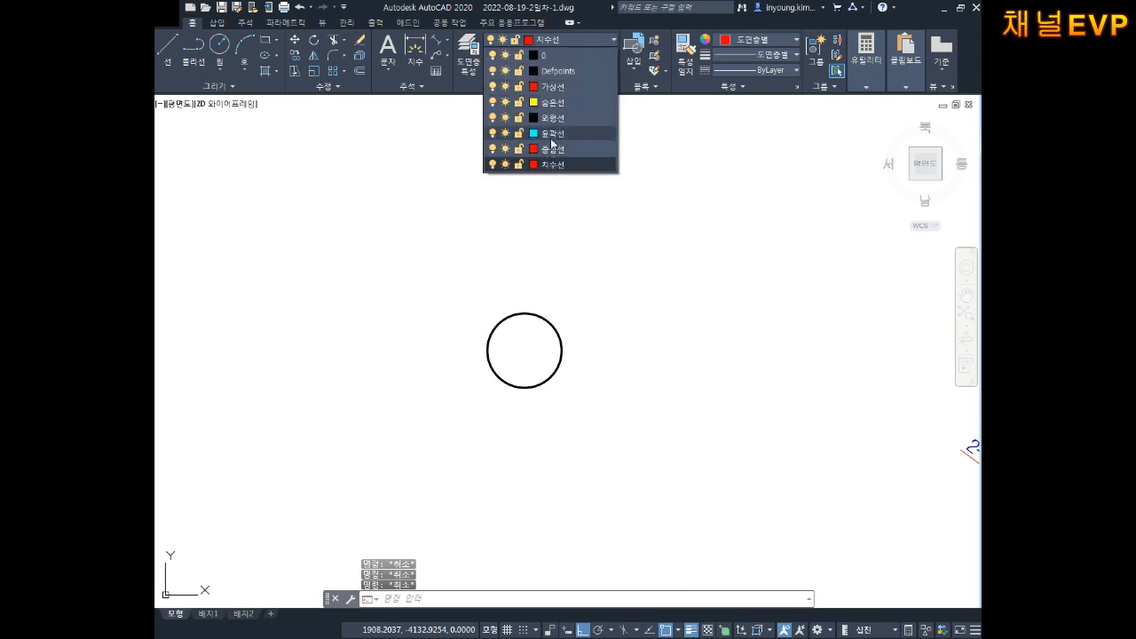
{"action": "left_click", "coordinate": [552, 117]}
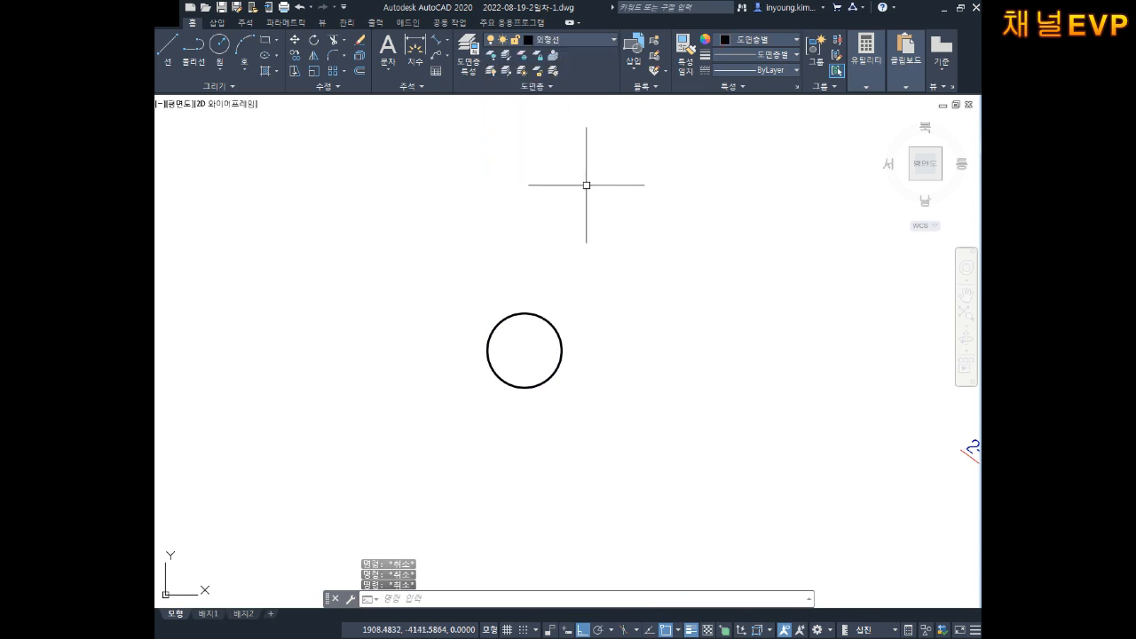
Step: Draw a circle with a diameter of 32 concentric with the 16 diameter circle
{"action": "middle_click_drag", "start_coordinate": [526, 317], "coordinate": [573, 301]}
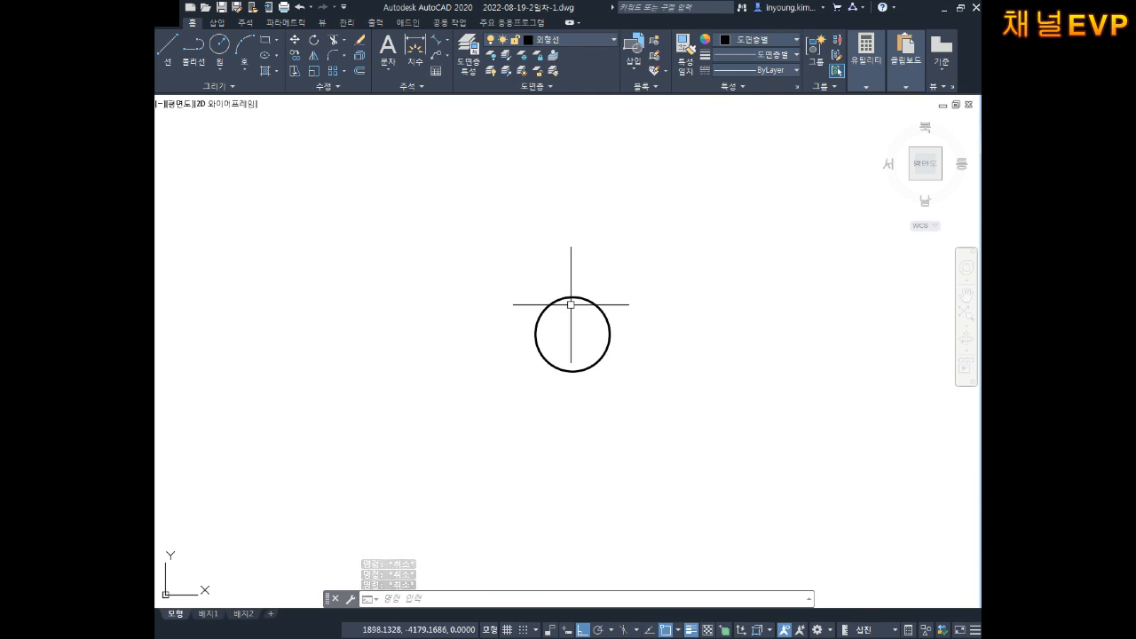
{"action": "type", "text": "c"}
{"action": "key", "text": "Return"}
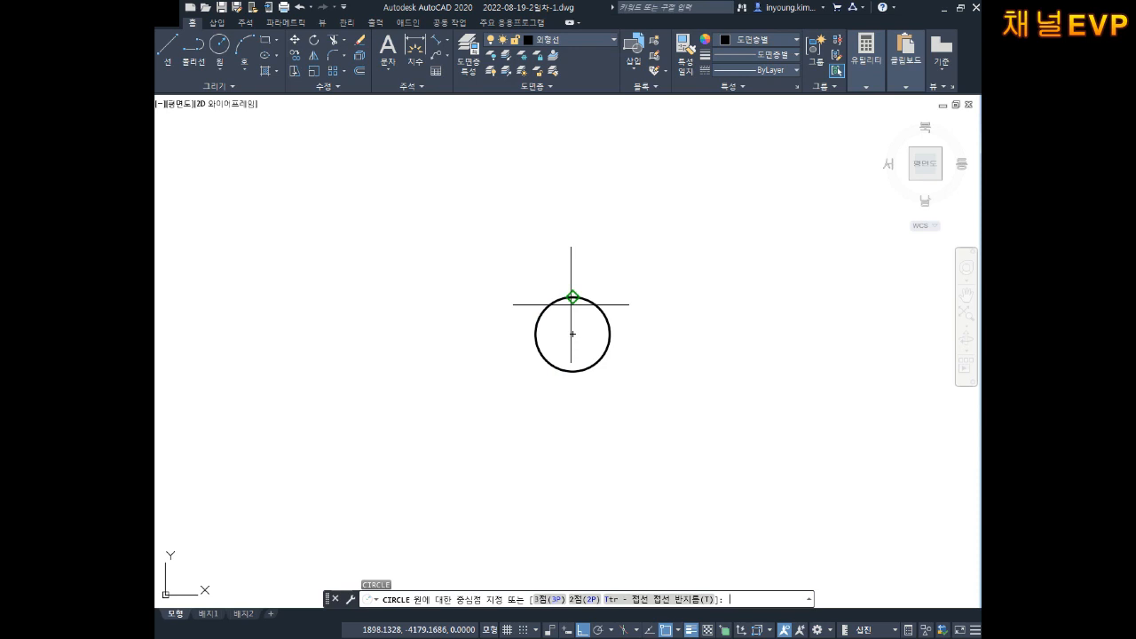
{"action": "left_click", "coordinate": [572, 334]}
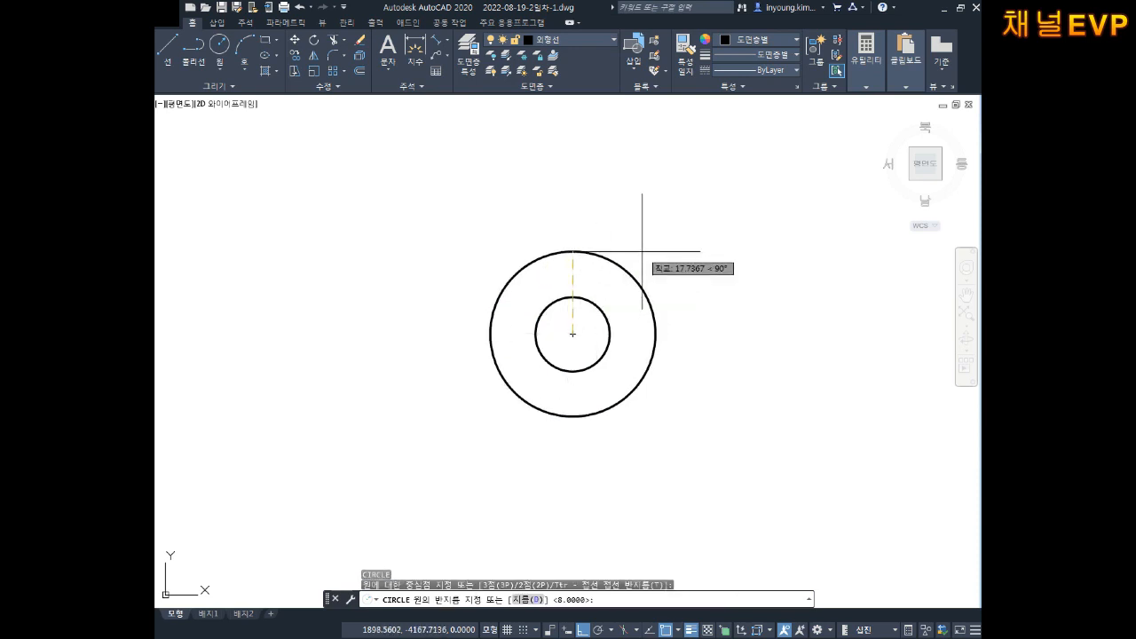
{"action": "type", "text": "d"}
{"action": "key", "text": "Return"}
{"action": "type", "text": "32"}
{"action": "key", "text": "Return"}
{"action": "key", "text": "Escape"}
{"action": "key", "text": "Escape"}
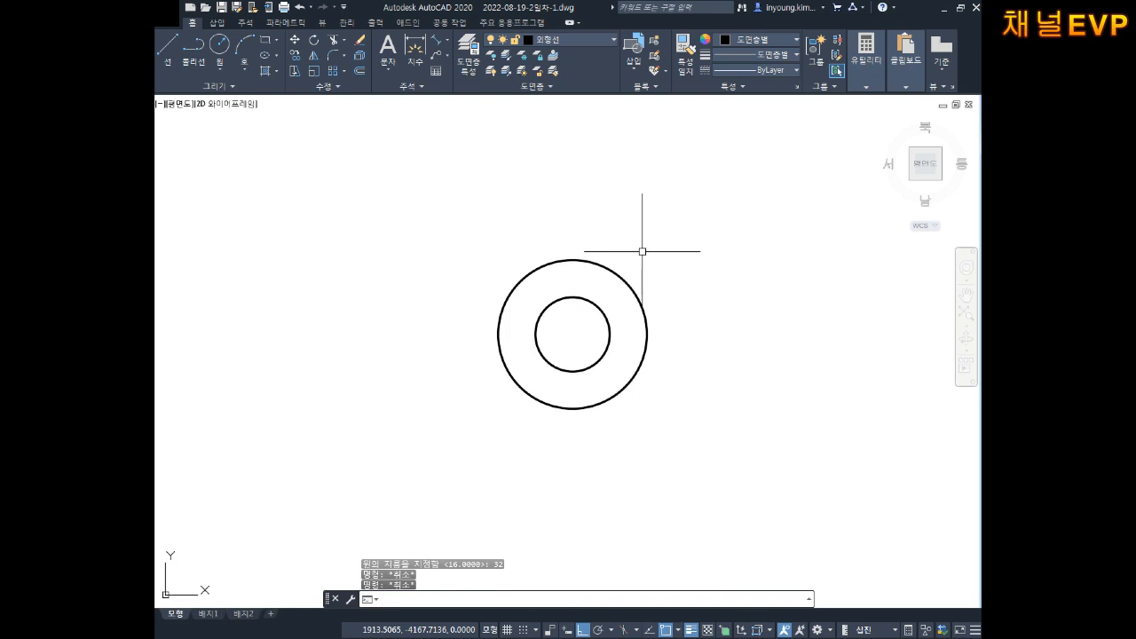
Step: Draw a vertical rectangle 4 wide and 19 high to the right of the two circles
{"action": "scroll", "coordinate": [621, 250], "scroll_direction": "up", "scroll_amount": 2}
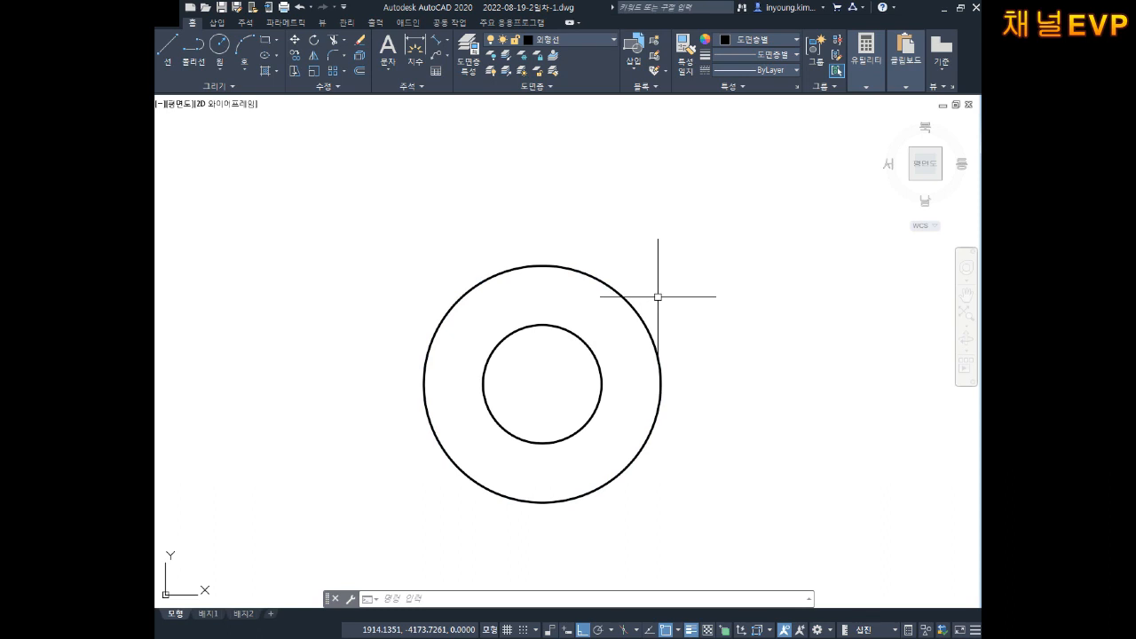
{"action": "key", "text": "Escape"}
{"action": "key", "text": "Escape"}
{"action": "key", "text": "Escape"}
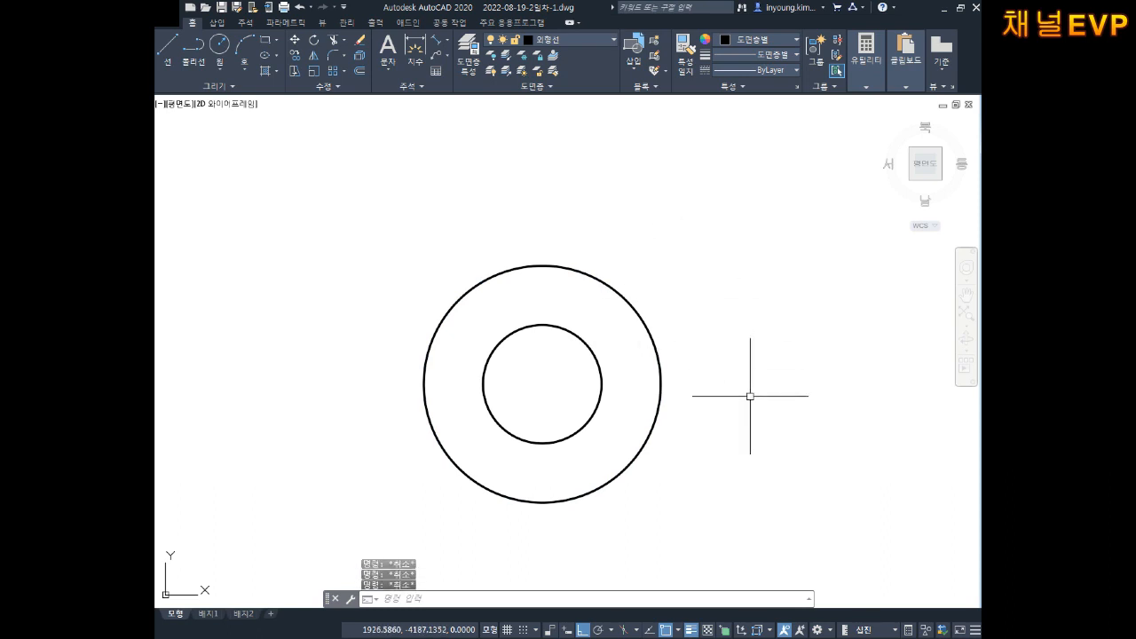
{"action": "type", "text": "ㄱec"}
{"action": "key", "text": "Return"}
{"action": "left_click", "coordinate": [748, 456]}
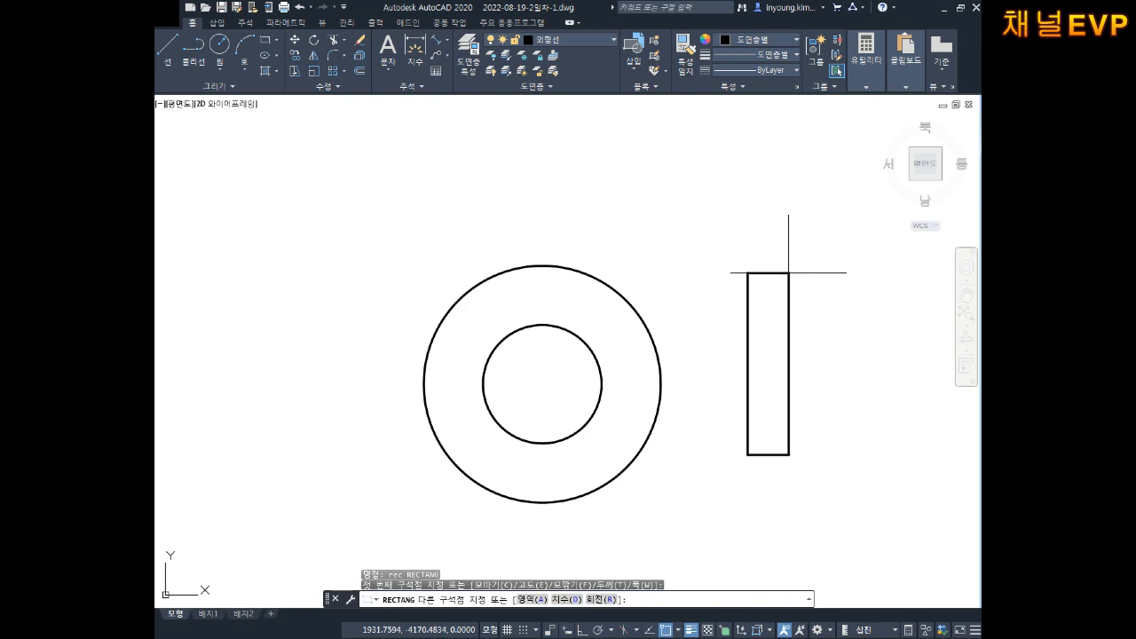
{"action": "type", "text": "@4,20"}
{"action": "key", "text": "Return"}
{"action": "key", "text": "Escape"}
{"action": "key", "text": "Escape"}
{"action": "key", "text": "Escape"}
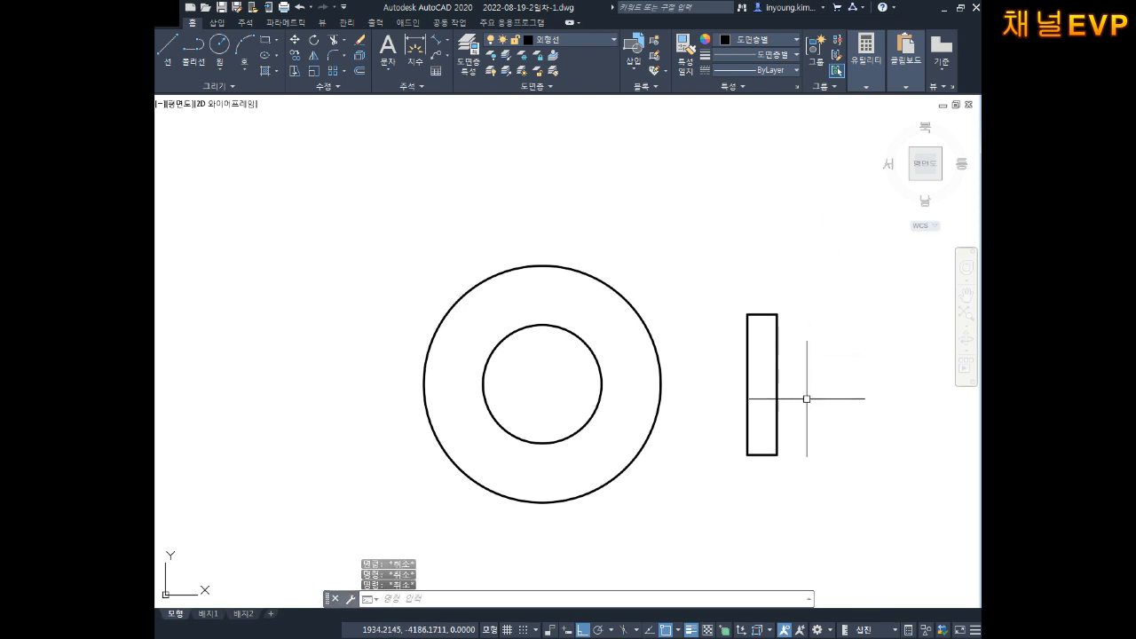
Step: Add linear dimensions for the rectangle's width below it and its height on its right side
{"action": "middle_click_drag", "start_coordinate": [808, 397], "coordinate": [780, 359]}
{"action": "type", "text": "dli"}
{"action": "key", "text": "Return"}
{"action": "left_click", "coordinate": [716, 418]}
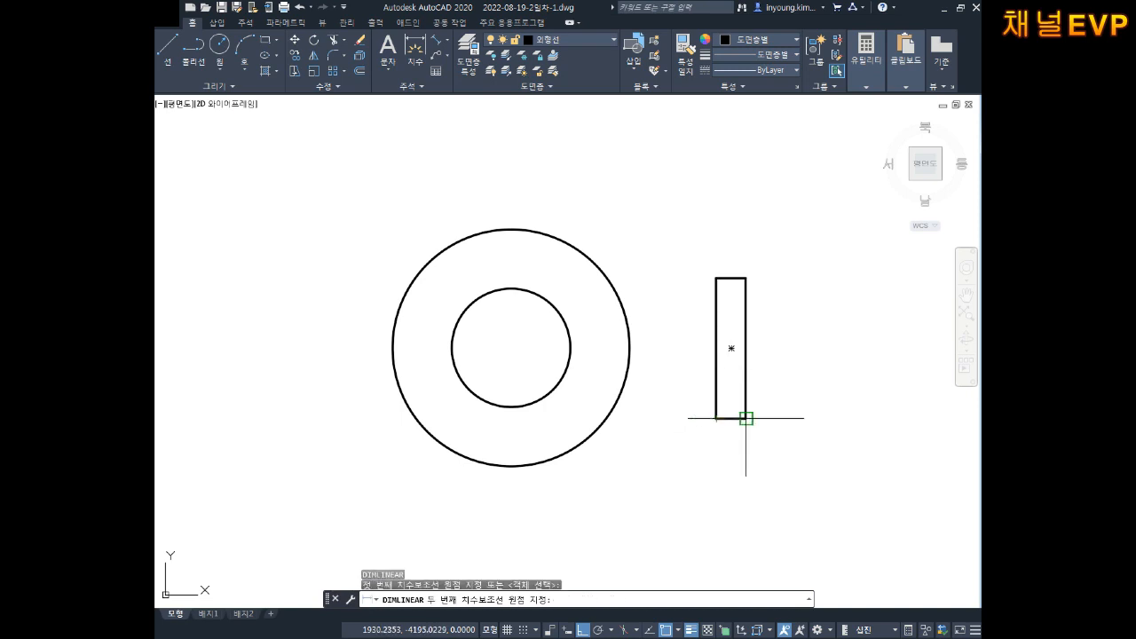
{"action": "left_click", "coordinate": [745, 418]}
{"action": "left_click", "coordinate": [730, 461]}
{"action": "left_click", "coordinate": [746, 278]}
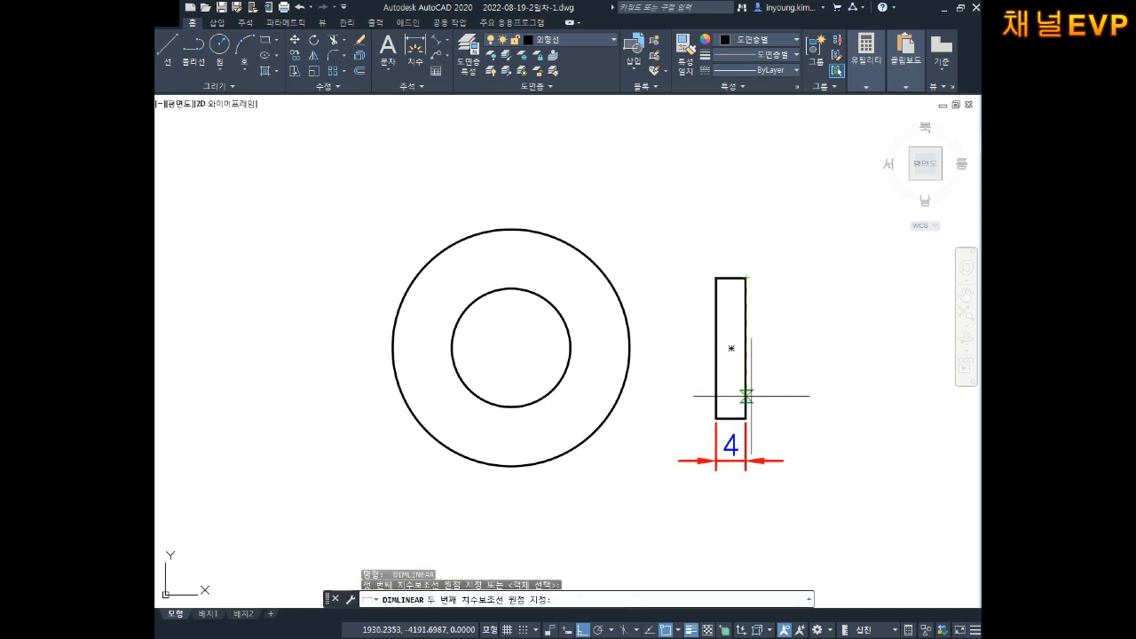
{"action": "left_click", "coordinate": [746, 418]}
{"action": "left_click", "coordinate": [853, 374]}
{"action": "key", "text": "Escape"}
{"action": "key", "text": "Escape"}
{"action": "key", "text": "Escape"}
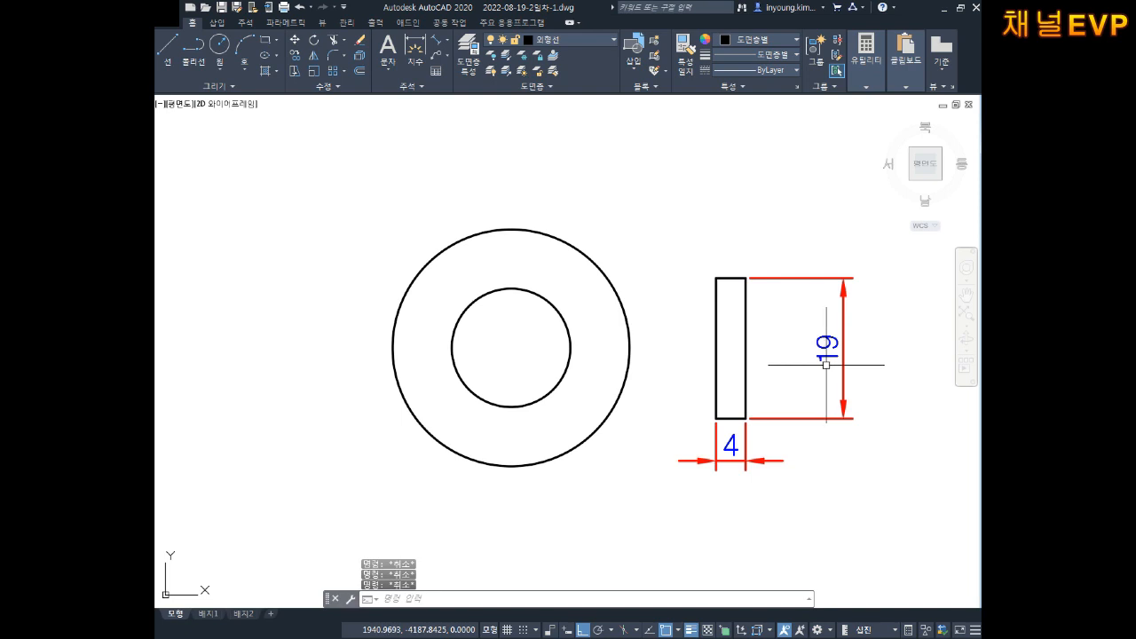
Step: Copy the rectangle from its bottom-edge midpoint onto the bottom of the inner circle and check its alignment
{"action": "type", "text": "ㄷo"}
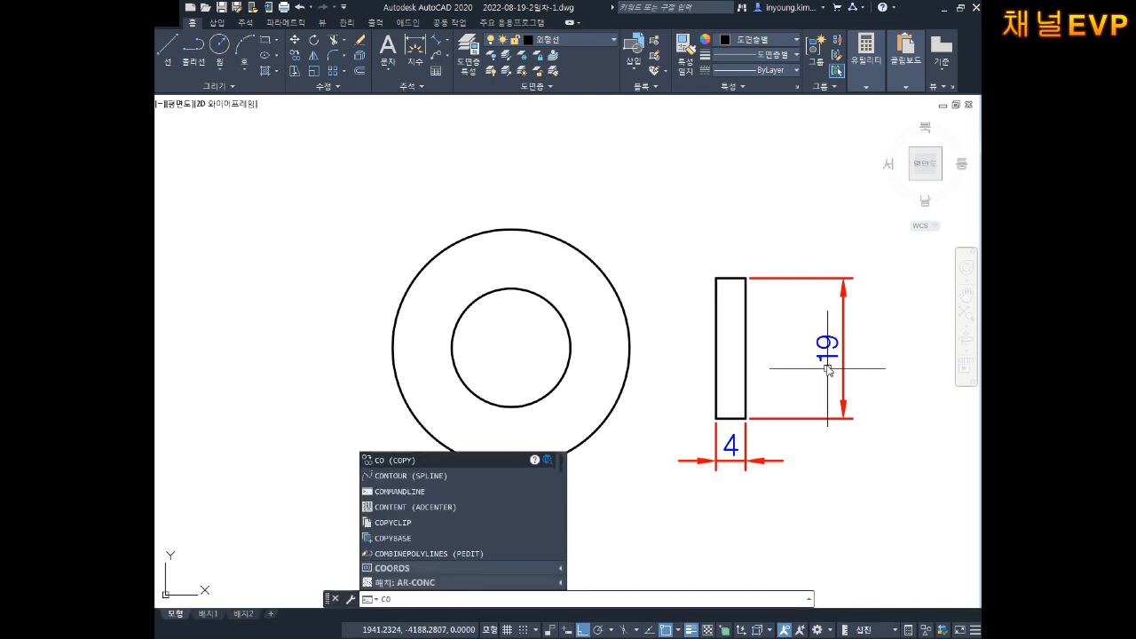
{"action": "key", "text": "Return"}
{"action": "left_click", "coordinate": [744, 374]}
{"action": "key", "text": "Return"}
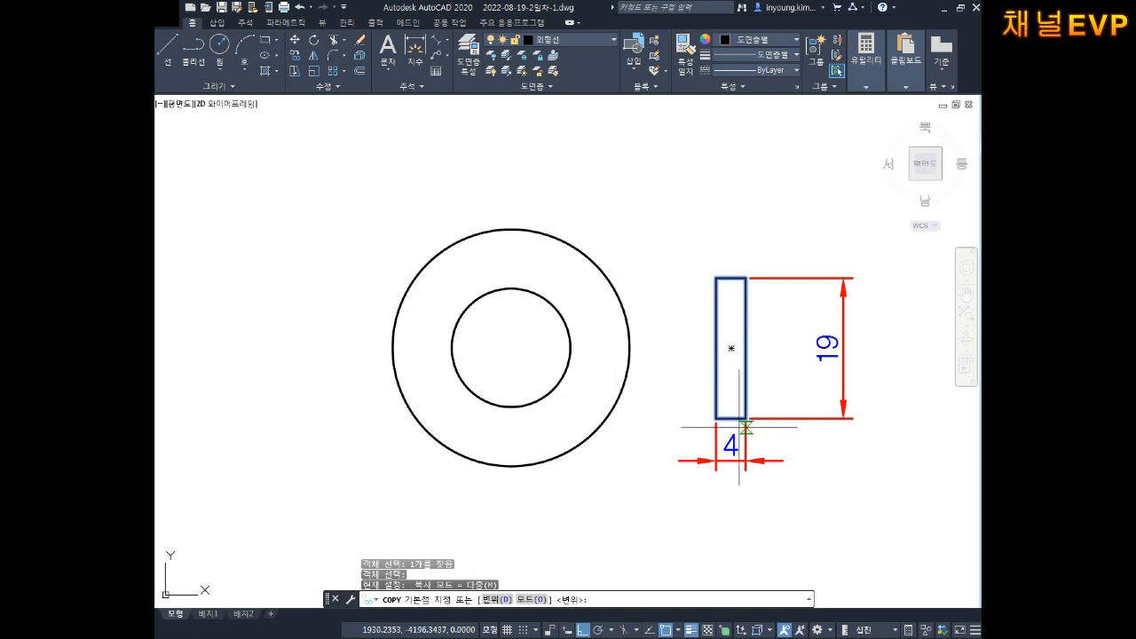
{"action": "left_click", "coordinate": [731, 418]}
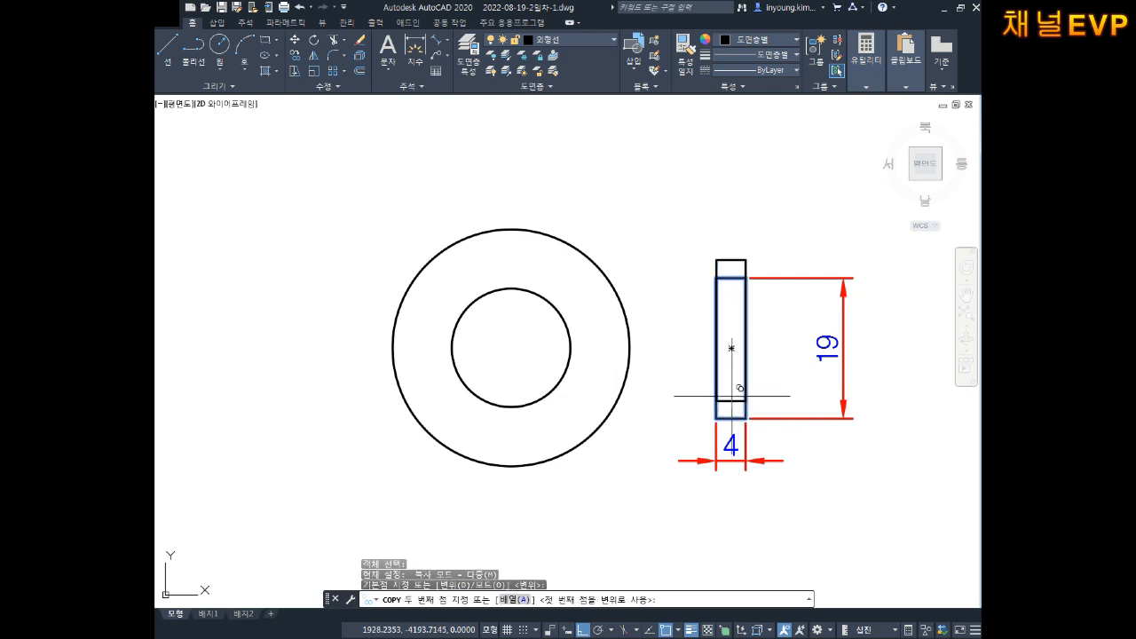
{"action": "left_click", "coordinate": [509, 409]}
{"action": "key", "text": "Escape"}
{"action": "key", "text": "Escape"}
{"action": "key", "text": "Escape"}
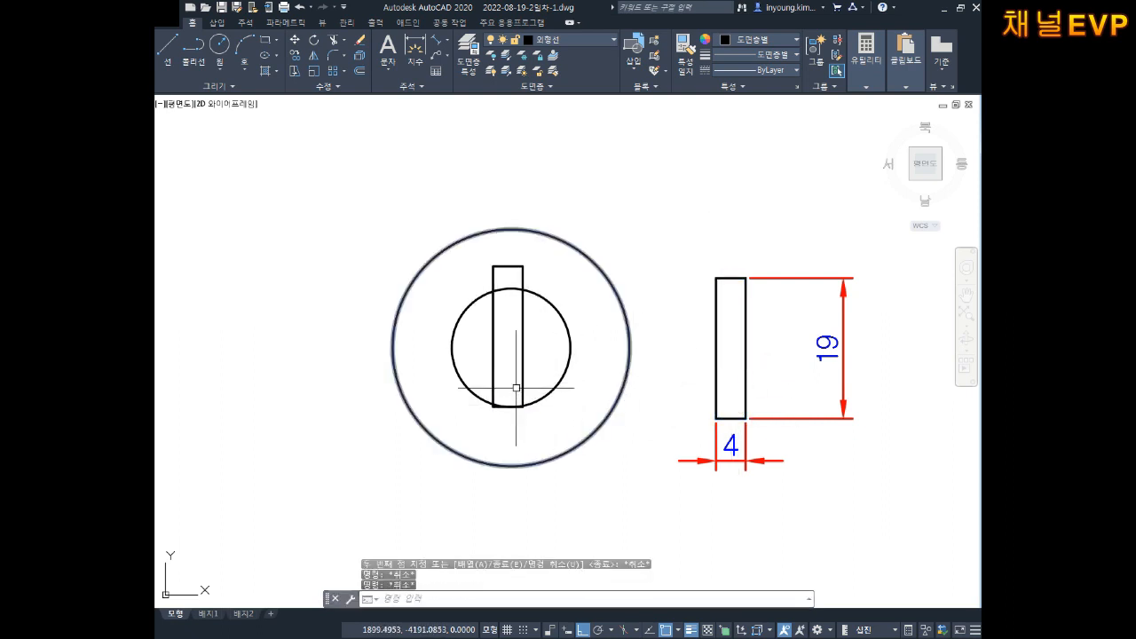
{"action": "scroll", "coordinate": [514, 385], "scroll_direction": "up", "scroll_amount": 4}
{"action": "left_click", "coordinate": [565, 354]}
{"action": "left_click", "coordinate": [494, 365]}
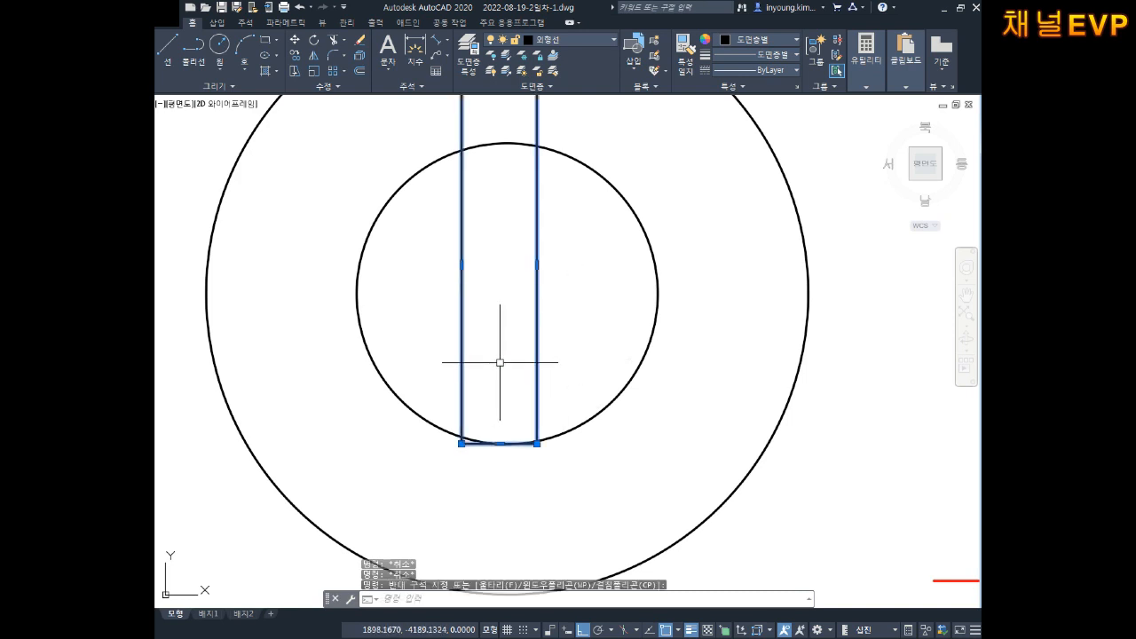
{"action": "middle_click_drag", "start_coordinate": [519, 355], "coordinate": [520, 381]}
{"action": "key", "text": "Escape"}
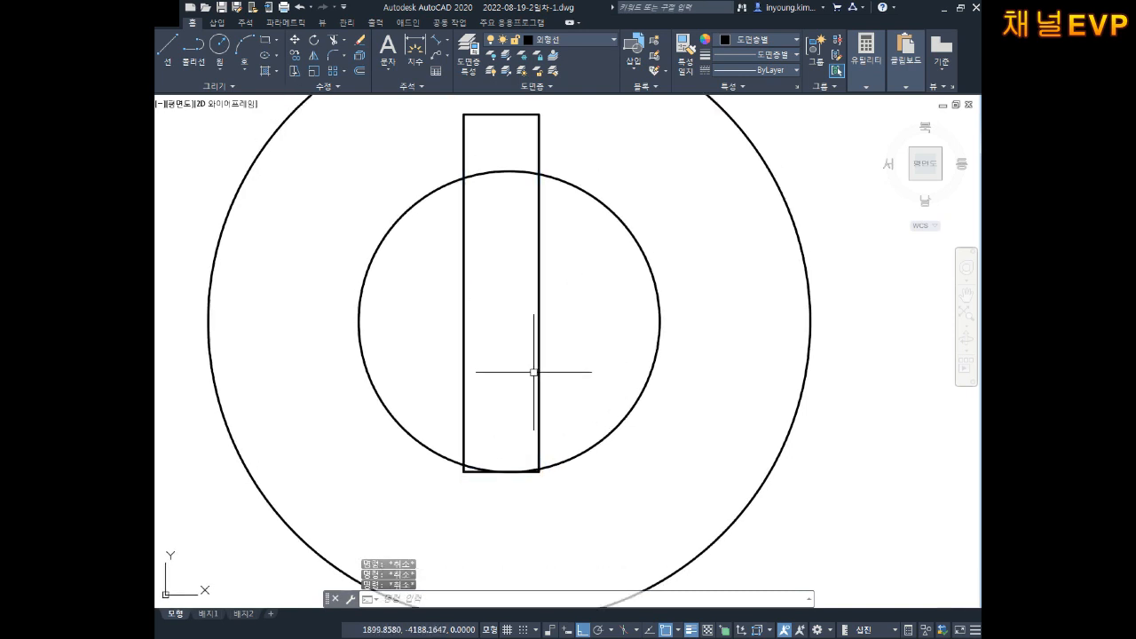
{"action": "scroll", "coordinate": [533, 372], "scroll_direction": "down", "scroll_amount": 4}
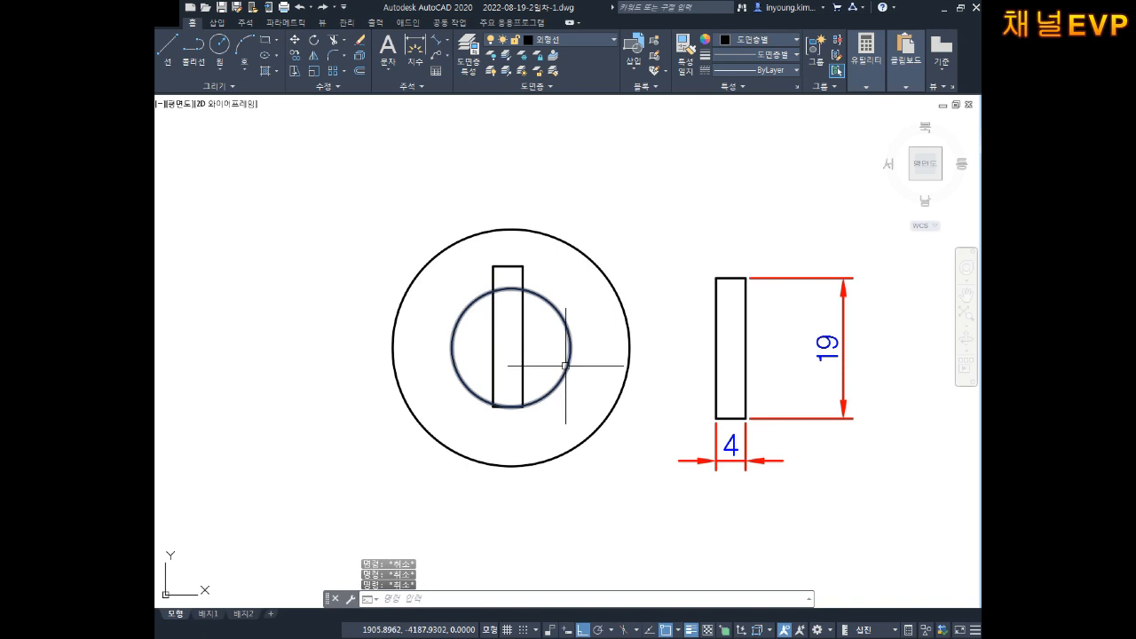
Step: Delete the height and width dimensions from the rectangle outside the circles
{"action": "left_click", "coordinate": [866, 356]}
{"action": "left_click", "coordinate": [824, 465]}
{"action": "key", "text": "Delete"}
{"action": "left_click", "coordinate": [803, 477]}
{"action": "left_click", "coordinate": [711, 484]}
{"action": "left_click", "coordinate": [769, 466]}
{"action": "left_click", "coordinate": [692, 488]}
{"action": "key", "text": "Delete"}
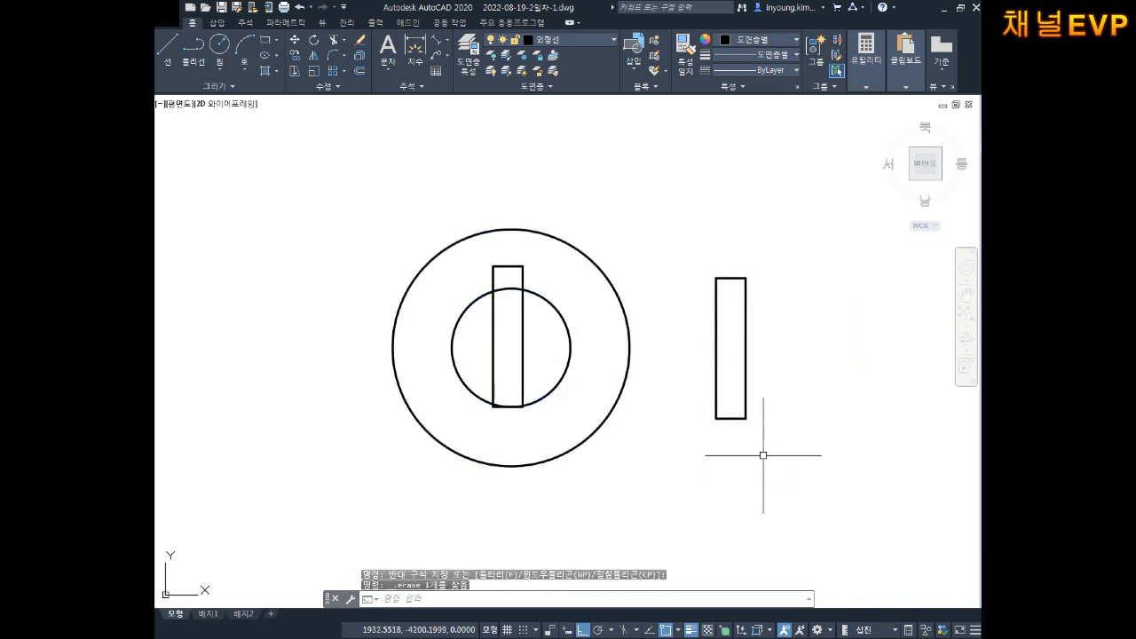
Step: Delete the copied rectangle from inside the circles
{"action": "key", "text": "Escape"}
{"action": "key", "text": "Escape"}
{"action": "left_click", "coordinate": [545, 352]}
{"action": "left_click", "coordinate": [512, 362]}
{"action": "key", "text": "Delete"}
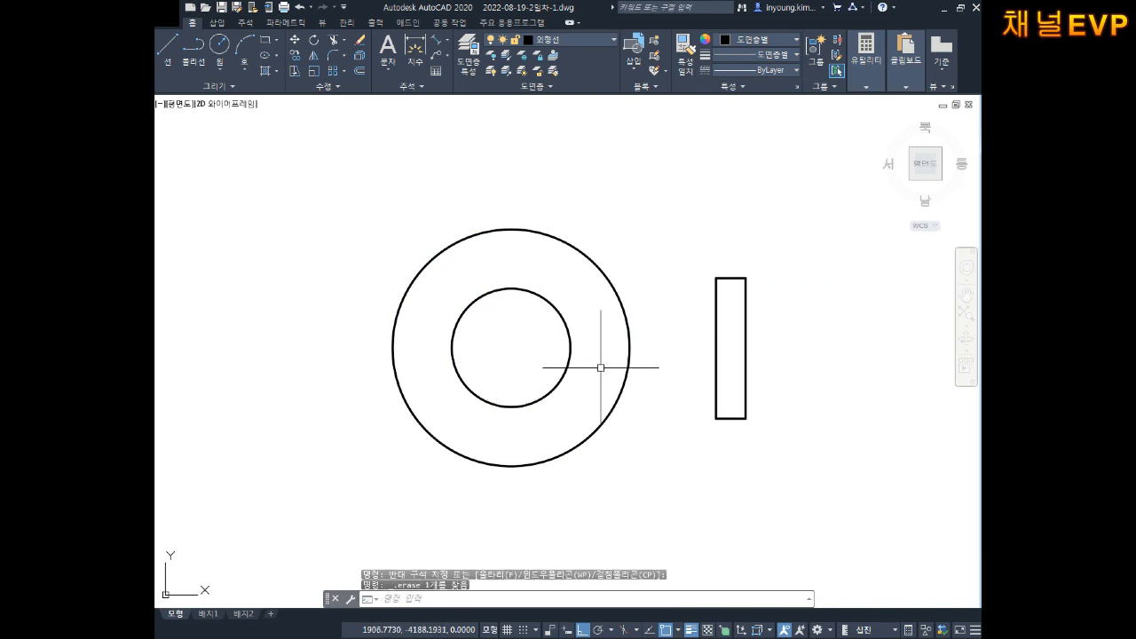
Step: Move the remaining rectangle by its bottom-edge midpoint to the bottom quadrant of the inner circle
{"action": "key", "text": "Escape"}
{"action": "key", "text": "Escape"}
{"action": "left_click_drag", "start_coordinate": [763, 356], "coordinate": [730, 426]}
{"action": "scroll", "coordinate": [732, 449], "scroll_direction": "up", "scroll_amount": 4}
{"action": "key", "text": "Return"}
{"action": "left_click", "coordinate": [718, 388]}
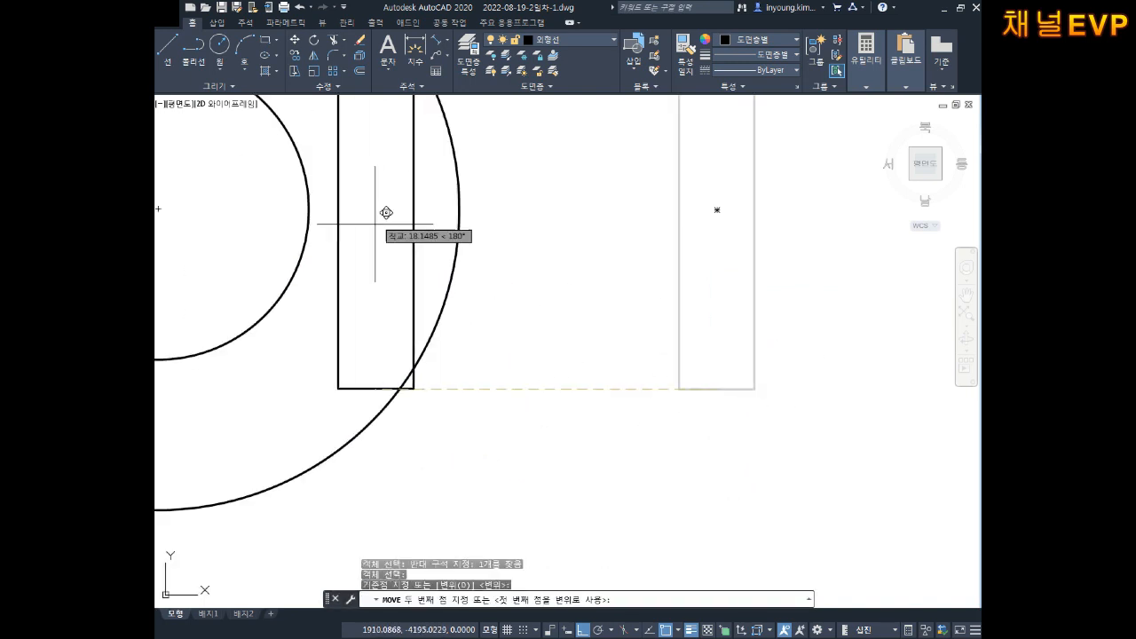
{"action": "middle_click_drag", "start_coordinate": [386, 212], "coordinate": [741, 370]}
{"action": "left_click", "coordinate": [517, 511]}
{"action": "key", "text": "Escape"}
{"action": "key", "text": "Escape"}
Step: Trim the rectangle's vertical sides where they run inside the inner circle
{"action": "middle_click_drag", "start_coordinate": [604, 347], "coordinate": [606, 366]}
{"action": "key", "text": "Escape"}
{"action": "type", "text": "tr"}
{"action": "key", "text": "space"}
{"action": "key", "text": "space"}
{"action": "left_click", "coordinate": [571, 313]}
{"action": "left_click", "coordinate": [473, 376]}
{"action": "key", "text": "Escape"}
{"action": "key", "text": "Escape"}
{"action": "key", "text": "Escape"}
{"action": "key", "text": "Escape"}
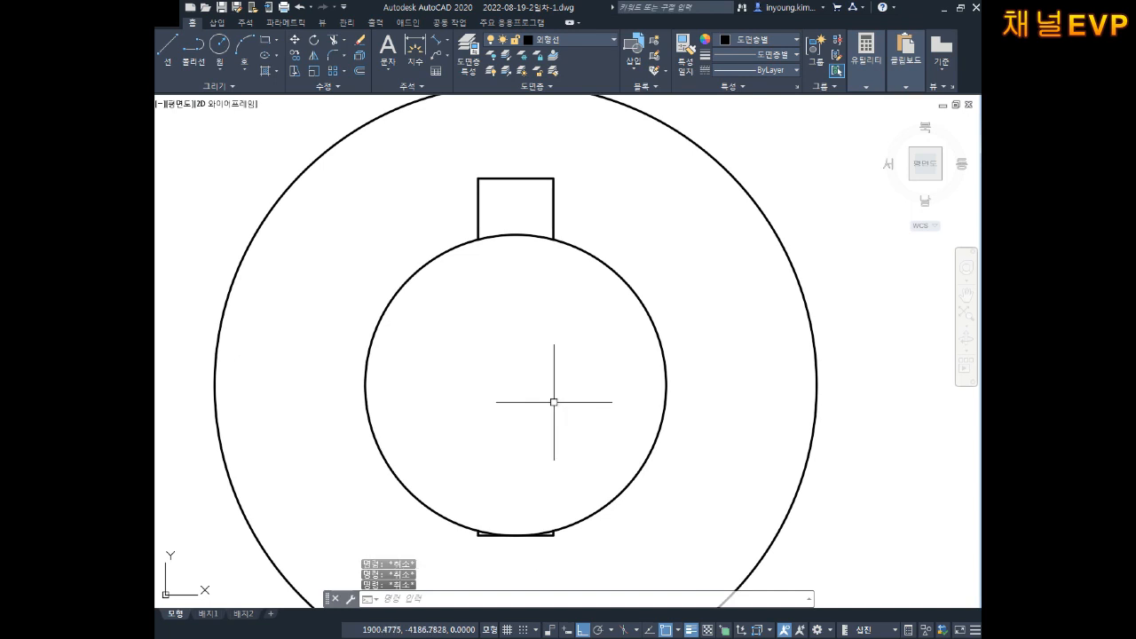
Step: Trim the inner circle's arc between the keyway's sides to open the slot at the top
{"action": "middle_click_drag", "start_coordinate": [557, 391], "coordinate": [558, 404]}
{"action": "type", "text": "tr"}
{"action": "key", "text": "space"}
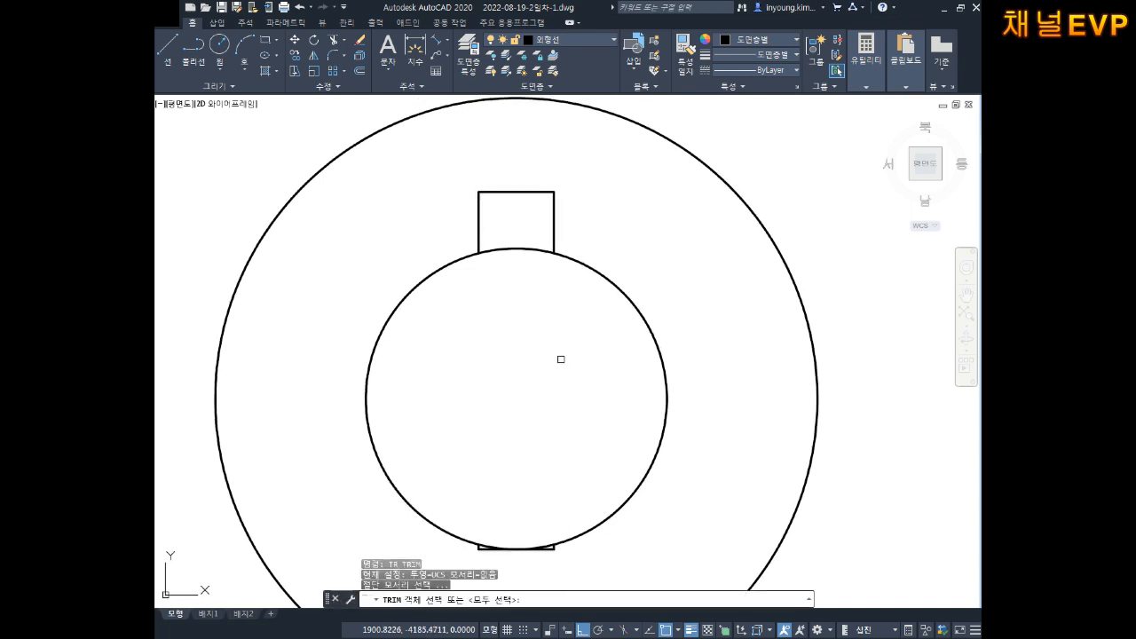
{"action": "key", "text": "space"}
{"action": "left_click", "coordinate": [535, 249]}
{"action": "key", "text": "Escape"}
Step: Delete the leftover piece of the rectangle at the bottom of the inner circle
{"action": "middle_click_drag", "start_coordinate": [538, 387], "coordinate": [574, 241]}
{"action": "key", "text": "Escape"}
{"action": "key", "text": "Escape"}
{"action": "scroll", "coordinate": [578, 407], "scroll_direction": "up", "scroll_amount": 4}
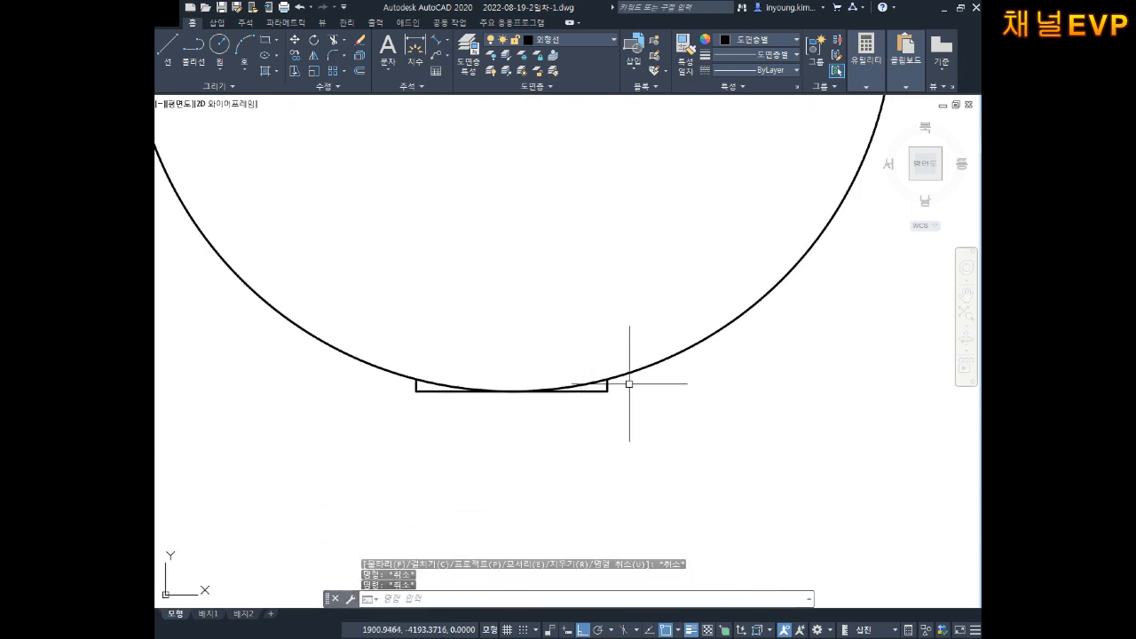
{"action": "left_click", "coordinate": [626, 387]}
{"action": "left_click", "coordinate": [599, 409]}
{"action": "key", "text": "Delete"}
{"action": "scroll", "coordinate": [616, 400], "scroll_direction": "down", "scroll_amount": 10}
{"action": "key", "text": "Escape"}
{"action": "key", "text": "Escape"}
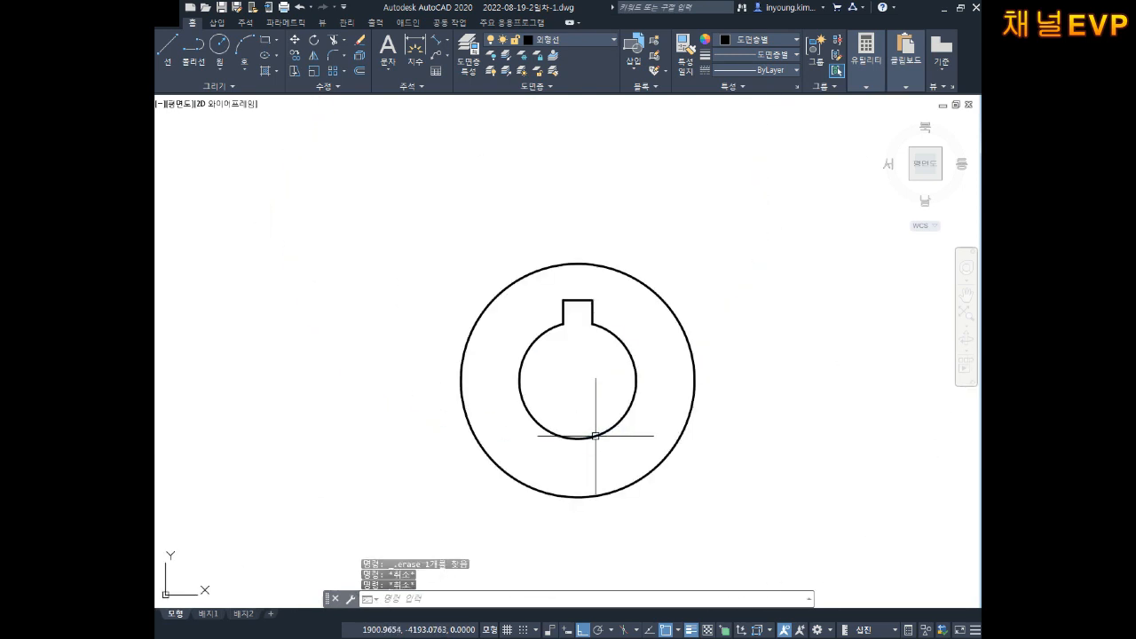
Step: Draw a 96 mm diameter circle concentric with the hub
{"action": "scroll", "coordinate": [705, 355], "scroll_direction": "up", "scroll_amount": 2}
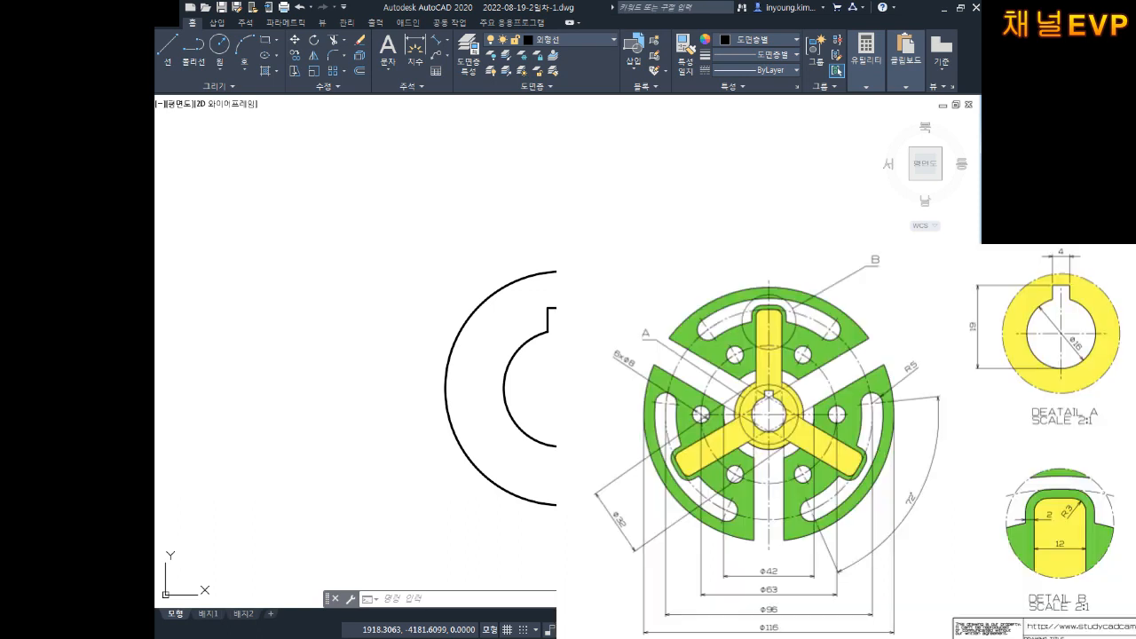
{"action": "type", "text": "c"}
{"action": "key", "text": "Return"}
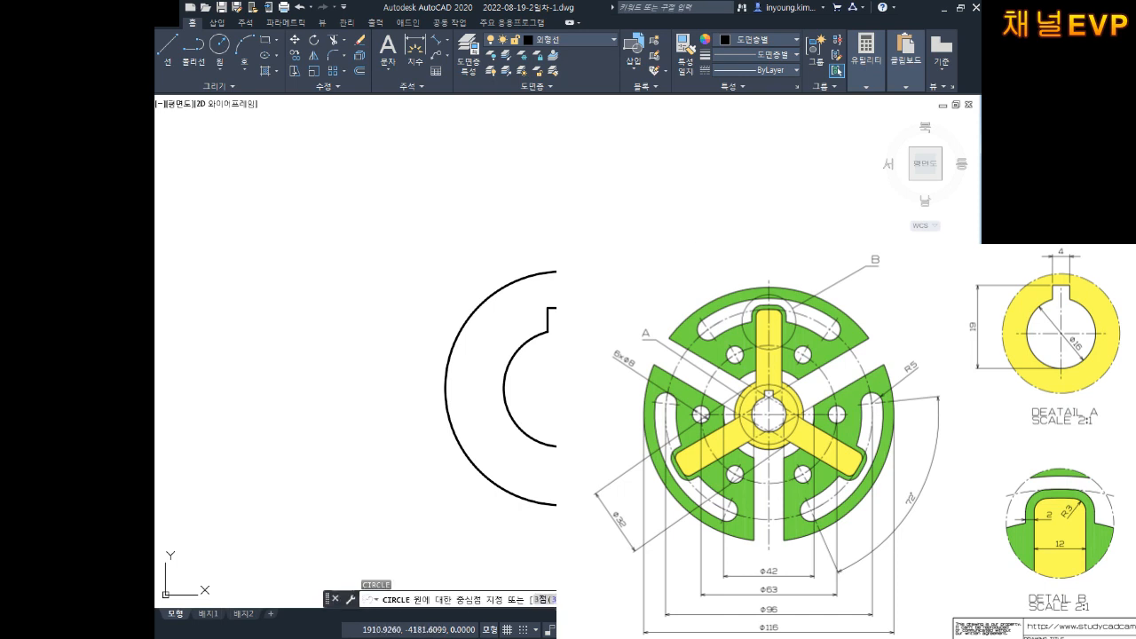
{"action": "left_click", "coordinate": [562, 388]}
{"action": "type", "text": "d"}
{"action": "key", "text": "Return"}
{"action": "type", "text": "9"}
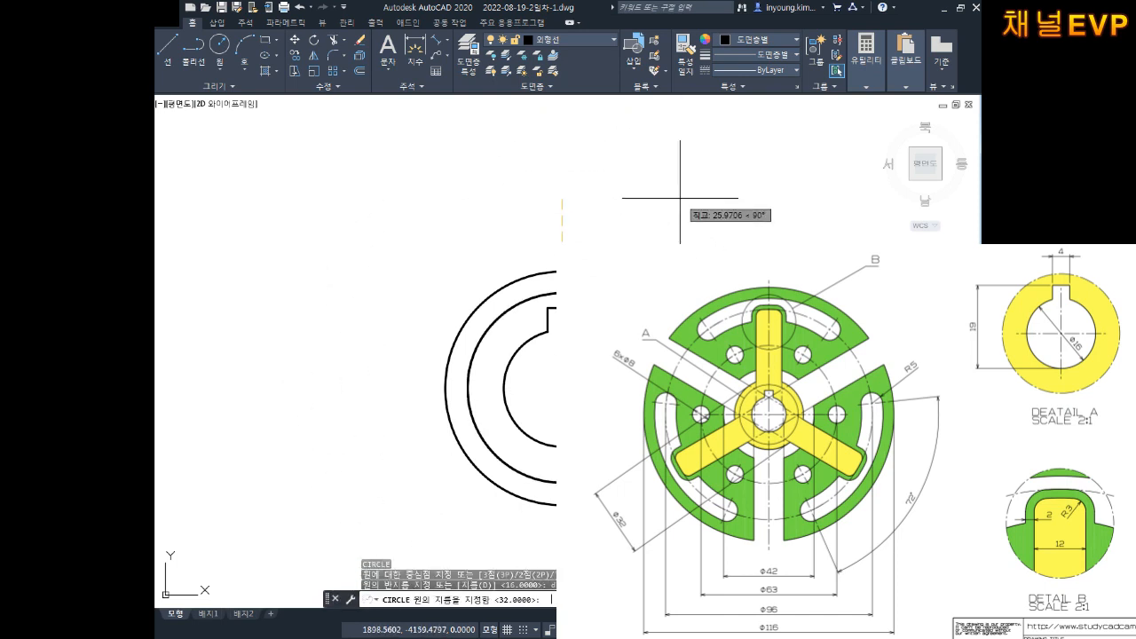
{"action": "type", "text": "6"}
{"action": "key", "text": "Return"}
{"action": "key", "text": "Escape"}
{"action": "key", "text": "Escape"}
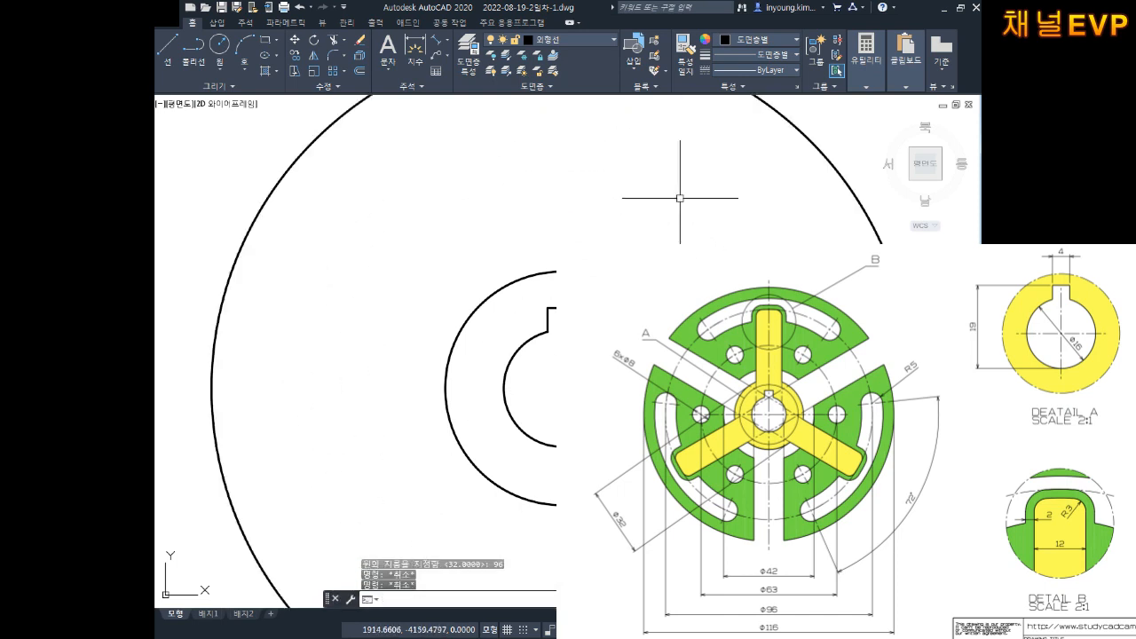
Step: Dimension the diameter of the large outer circle, placing the text outside the circle
{"action": "scroll", "coordinate": [680, 198], "scroll_direction": "down", "scroll_amount": 3}
{"action": "scroll", "coordinate": [678, 262], "scroll_direction": "up", "scroll_amount": 4}
{"action": "key", "text": "Escape"}
{"action": "type", "text": "dddi"}
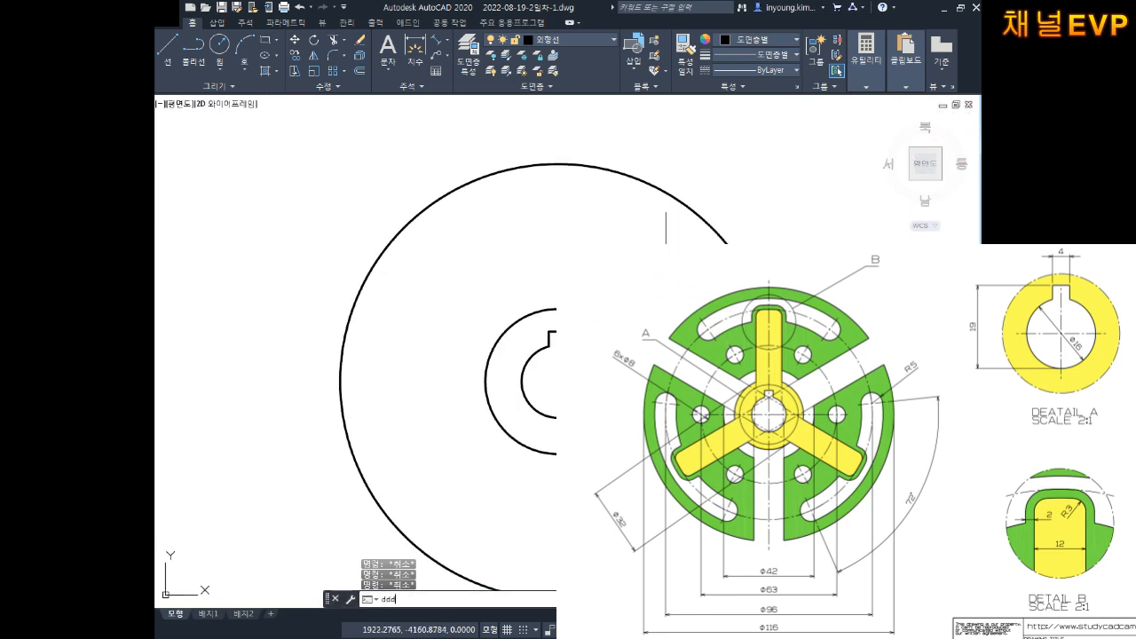
{"action": "key", "text": "Return"}
{"action": "type", "text": "ddi"}
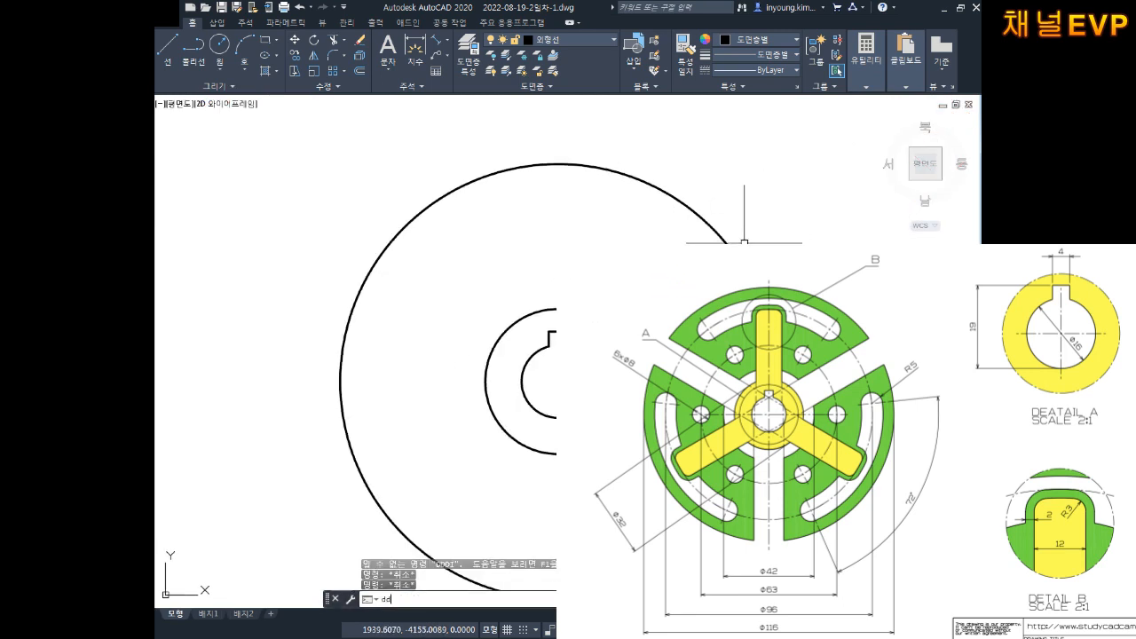
{"action": "key", "text": "Return"}
{"action": "left_click", "coordinate": [742, 266]}
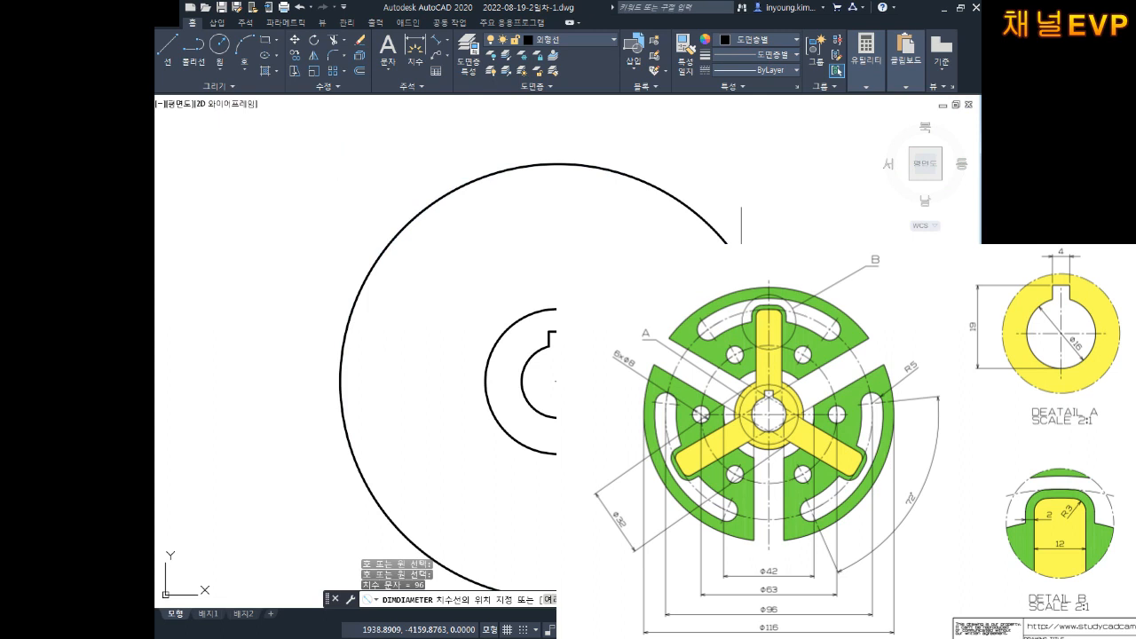
{"action": "left_click", "coordinate": [790, 266]}
{"action": "key", "text": "Escape"}
{"action": "key", "text": "Escape"}
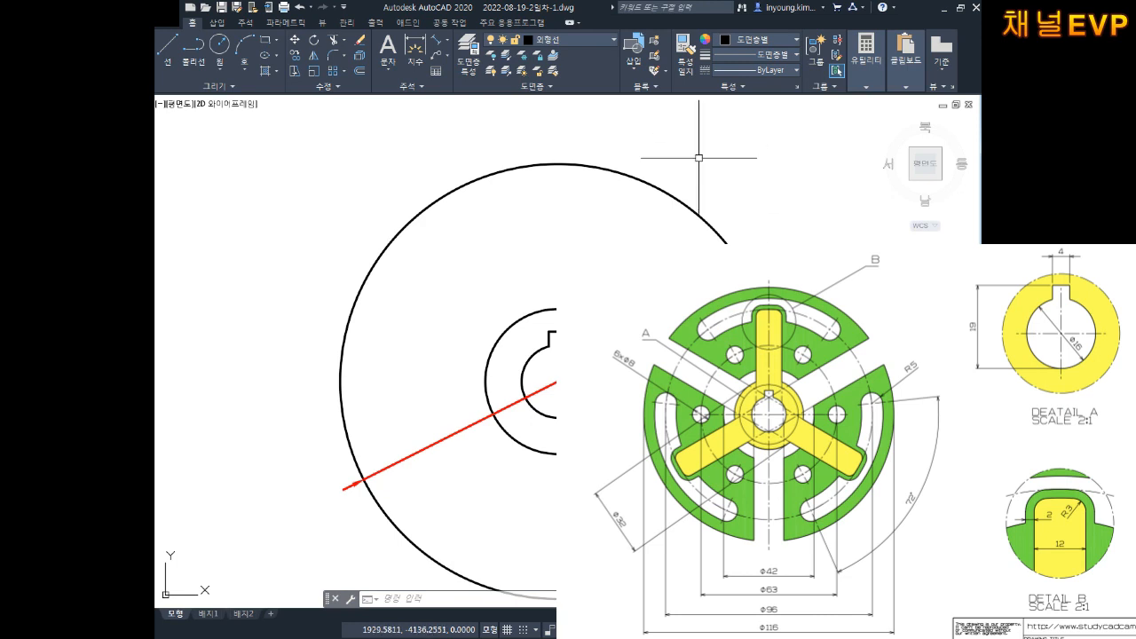
Step: Draw a vertical line from the bore's centre to the top quadrant of the large circle
{"action": "key", "text": "Escape"}
{"action": "type", "text": "l"}
{"action": "key", "text": "Return"}
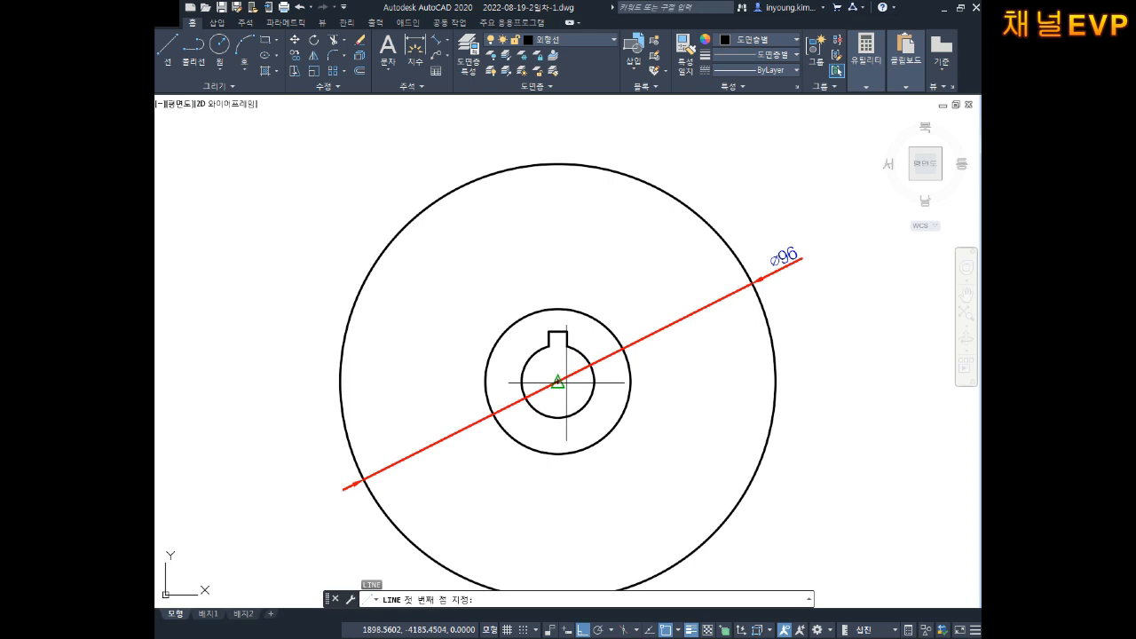
{"action": "left_click", "coordinate": [557, 382]}
{"action": "left_click", "coordinate": [557, 164]}
{"action": "key", "text": "Escape"}
{"action": "key", "text": "Escape"}
{"action": "key", "text": "Escape"}
Step: Offset the vertical line 6 mm to both sides to form the arm's edges
{"action": "type", "text": "o"}
{"action": "key", "text": "Return"}
{"action": "type", "text": "6"}
{"action": "key", "text": "Return"}
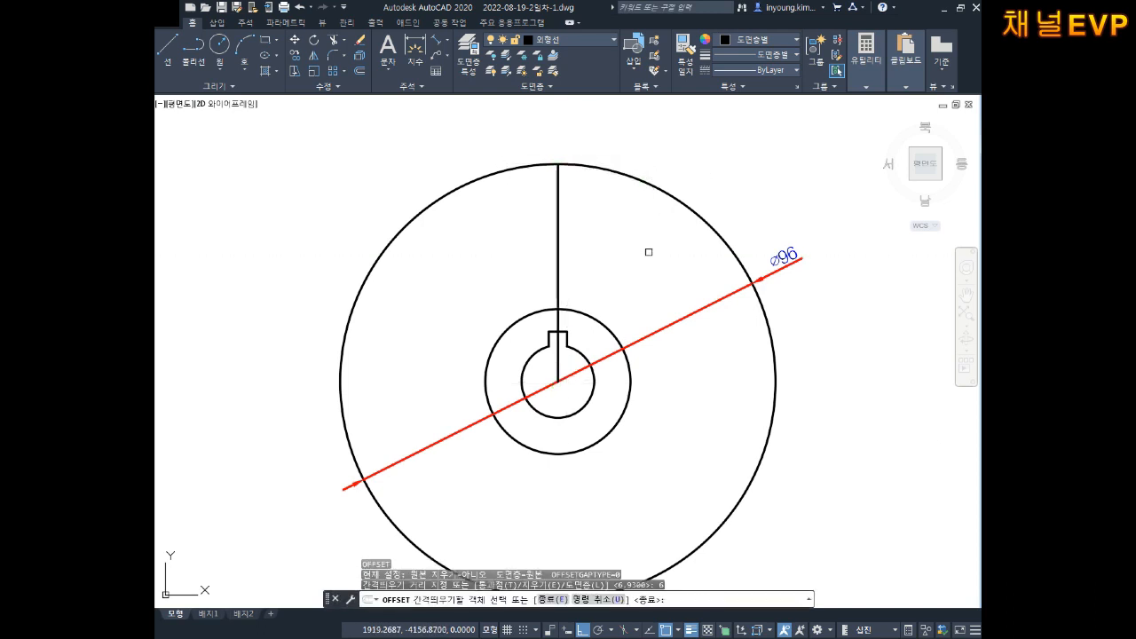
{"action": "left_click", "coordinate": [560, 227]}
{"action": "left_click", "coordinate": [501, 218]}
{"action": "left_click", "coordinate": [558, 229]}
{"action": "left_click", "coordinate": [643, 184]}
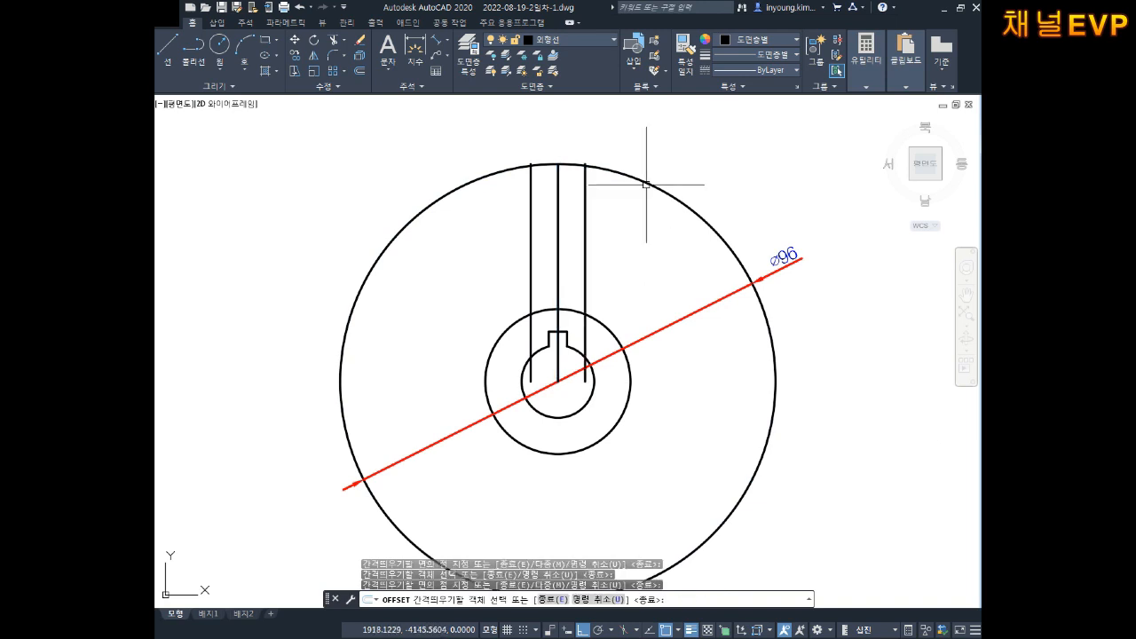
{"action": "key", "text": "Escape"}
{"action": "key", "text": "Escape"}
Step: Trim the upper ends of both offset lines where they stick out beyond the large circle
{"action": "scroll", "coordinate": [542, 160], "scroll_direction": "up", "scroll_amount": 4}
{"action": "scroll", "coordinate": [540, 163], "scroll_direction": "up", "scroll_amount": 2}
{"action": "type", "text": "tr"}
{"action": "key", "text": "Return"}
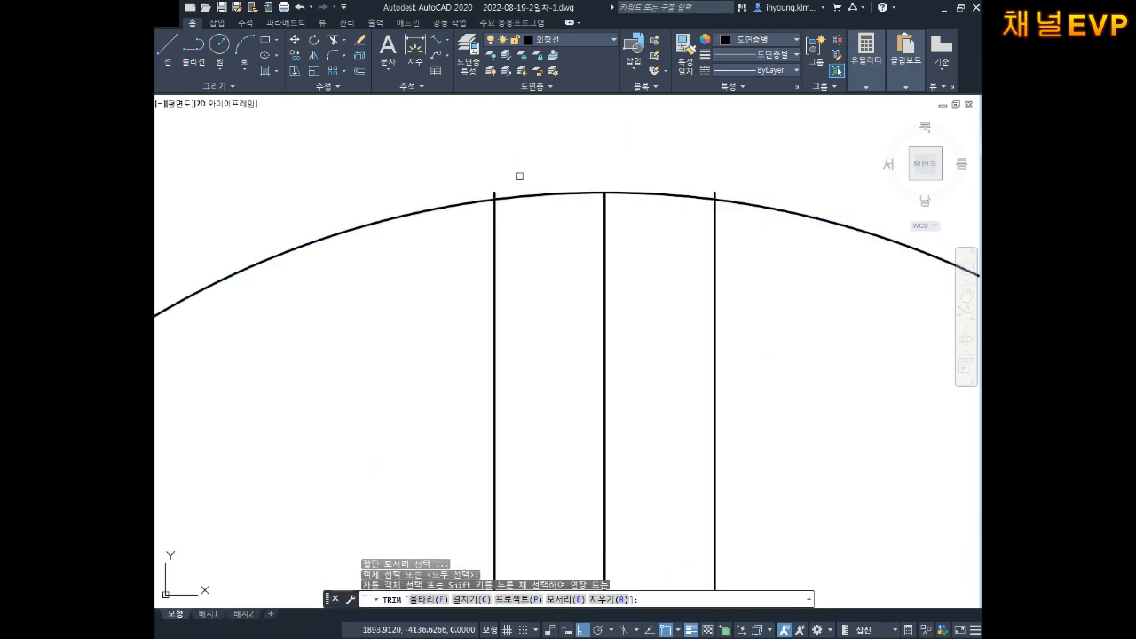
{"action": "left_click", "coordinate": [489, 192]}
{"action": "left_click", "coordinate": [508, 190]}
{"action": "left_click", "coordinate": [494, 191]}
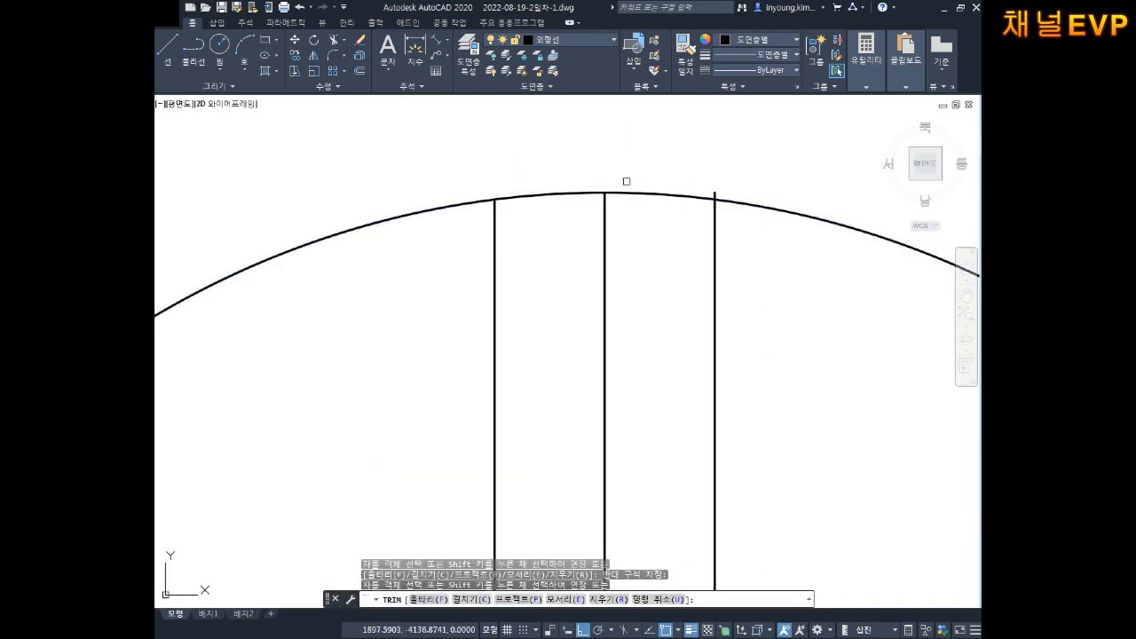
{"action": "scroll", "coordinate": [728, 222], "scroll_direction": "down", "scroll_amount": 4}
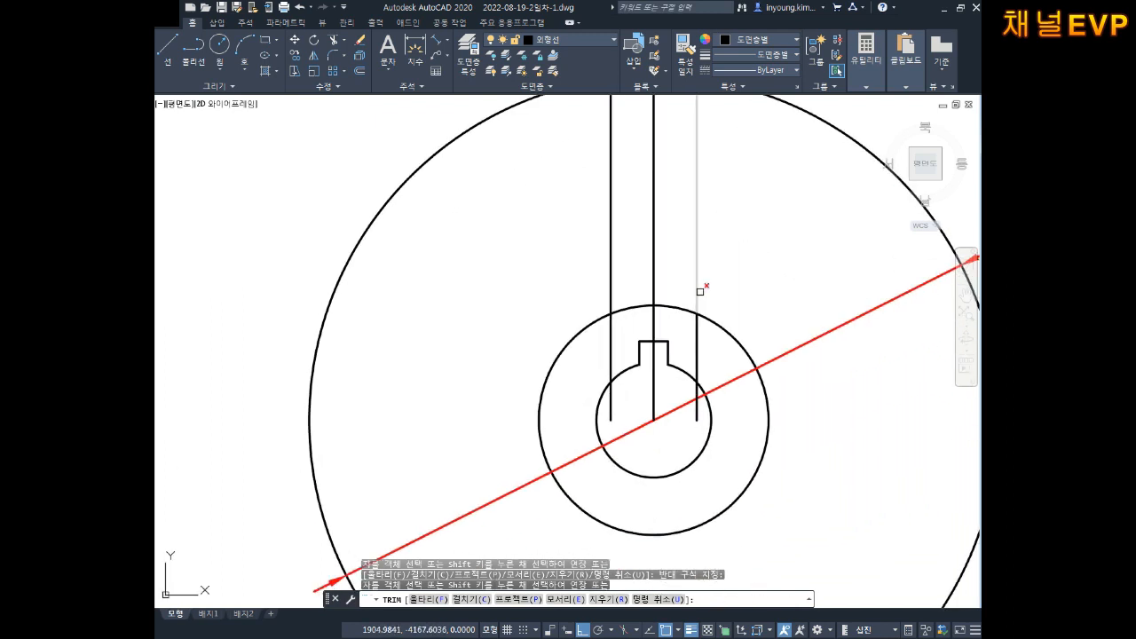
{"action": "key", "text": "Escape"}
{"action": "key", "text": "Escape"}
Step: Trim both offset lines inside the hub's outer circle, using that circle as the cutting edge
{"action": "type", "text": "tr"}
{"action": "key", "text": "Return"}
{"action": "left_click", "coordinate": [734, 339]}
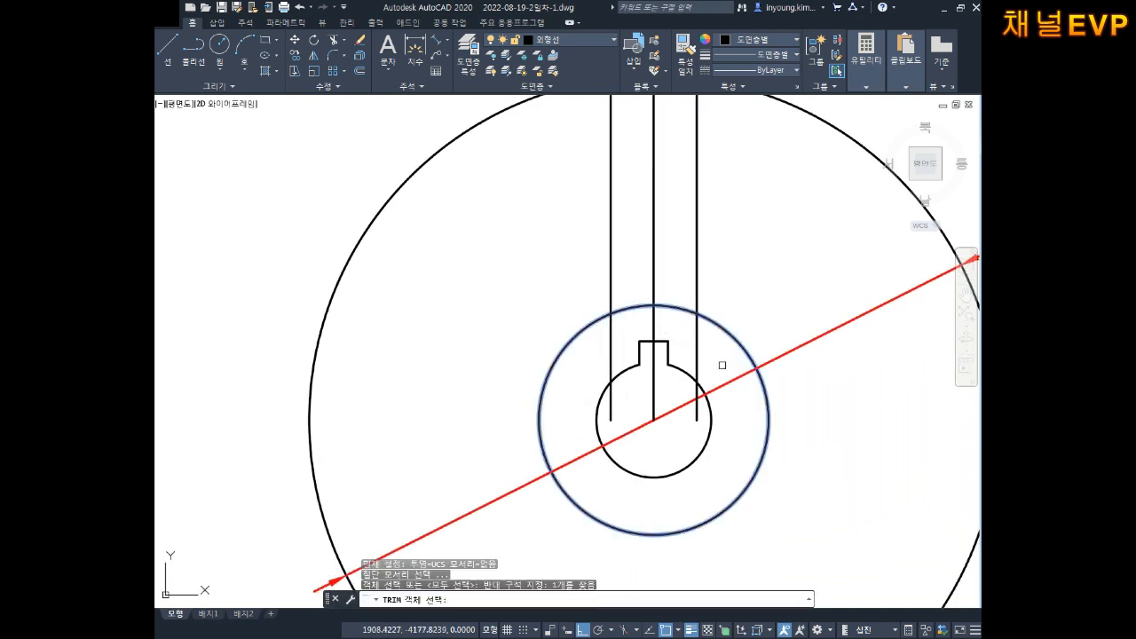
{"action": "key", "text": "Return"}
{"action": "left_click", "coordinate": [697, 347]}
{"action": "left_click", "coordinate": [612, 347]}
{"action": "key", "text": "Escape"}
{"action": "key", "text": "Escape"}
Step: Put the middle vertical line on the 중심선 layer
{"action": "middle_click_drag", "start_coordinate": [697, 310], "coordinate": [665, 347]}
{"action": "key", "text": "Escape"}
{"action": "left_click", "coordinate": [634, 257]}
{"action": "left_click", "coordinate": [583, 140]}
{"action": "left_click", "coordinate": [586, 40]}
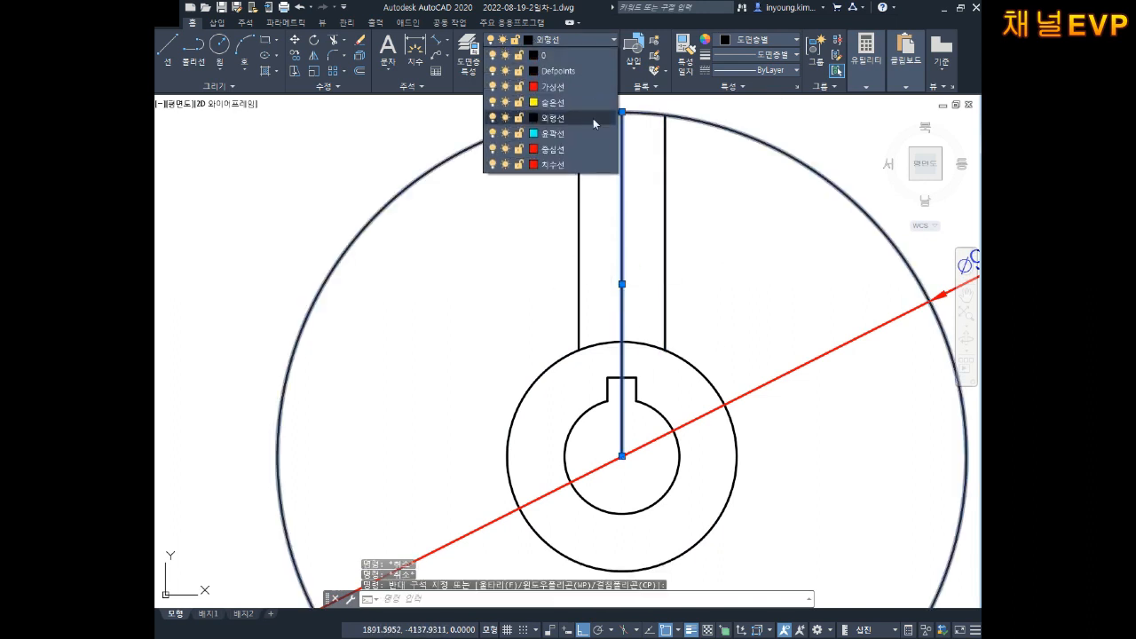
{"action": "left_click", "coordinate": [559, 149]}
{"action": "key", "text": "Escape"}
Step: Delete the diameter dimension of the large circle
{"action": "scroll", "coordinate": [674, 189], "scroll_direction": "down", "scroll_amount": 2}
{"action": "middle_click_drag", "start_coordinate": [743, 260], "coordinate": [692, 300]}
{"action": "left_click", "coordinate": [731, 351]}
{"action": "left_click", "coordinate": [703, 305]}
{"action": "key", "text": "Delete"}
{"action": "scroll", "coordinate": [602, 244], "scroll_direction": "up", "scroll_amount": 2}
{"action": "middle_click_drag", "start_coordinate": [607, 250], "coordinate": [620, 280]}
{"action": "key", "text": "Escape"}
{"action": "key", "text": "Escape"}
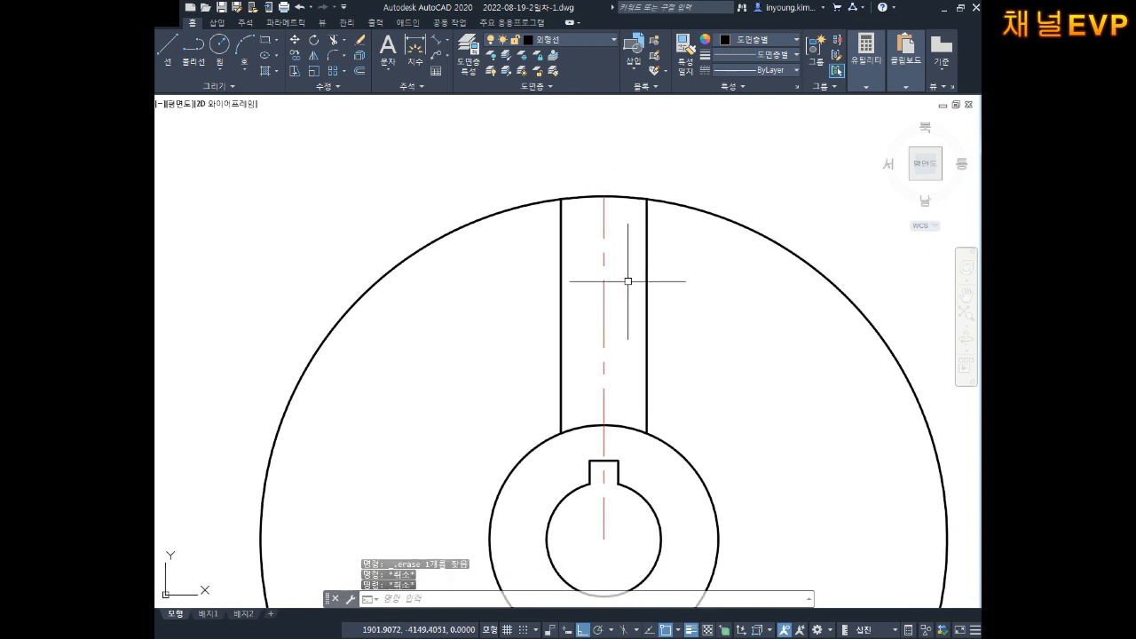
Step: Add a linear dimension for the arm's width above its top end
{"action": "type", "text": "dli"}
{"action": "key", "text": "Return"}
{"action": "left_click", "coordinate": [572, 198]}
{"action": "left_click", "coordinate": [647, 197]}
{"action": "left_click", "coordinate": [647, 146]}
{"action": "key", "text": "Escape"}
{"action": "key", "text": "Escape"}
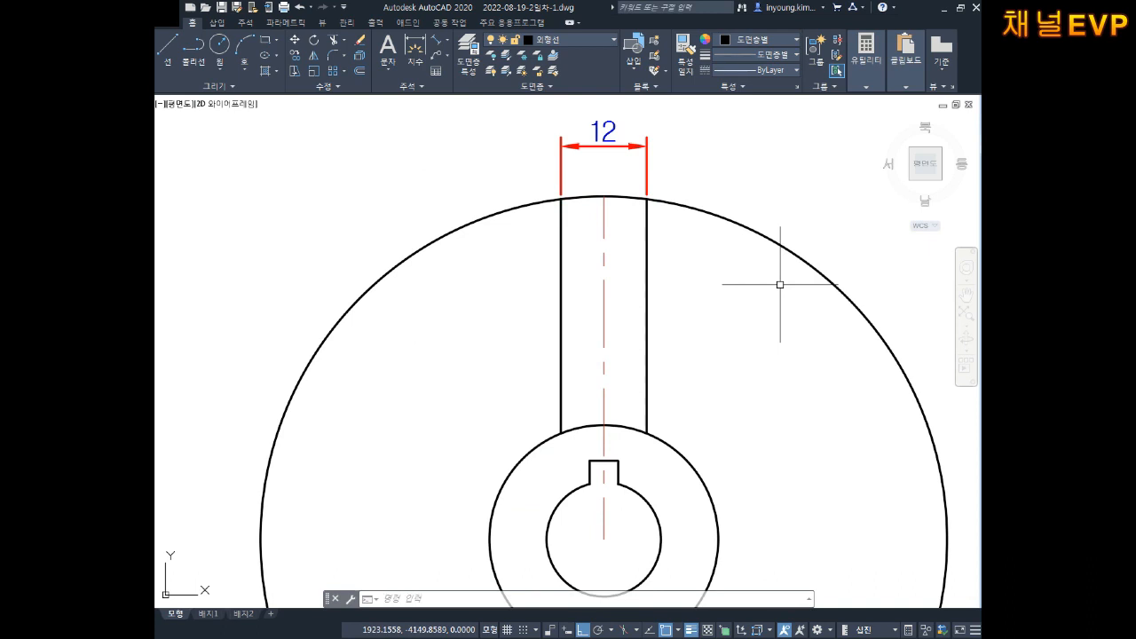
Step: Trim the large circle outside the arm's edges, keeping only the short arc that closes the arm's top
{"action": "type", "text": "tr"}
{"action": "key", "text": "Return"}
{"action": "left_click", "coordinate": [778, 245]}
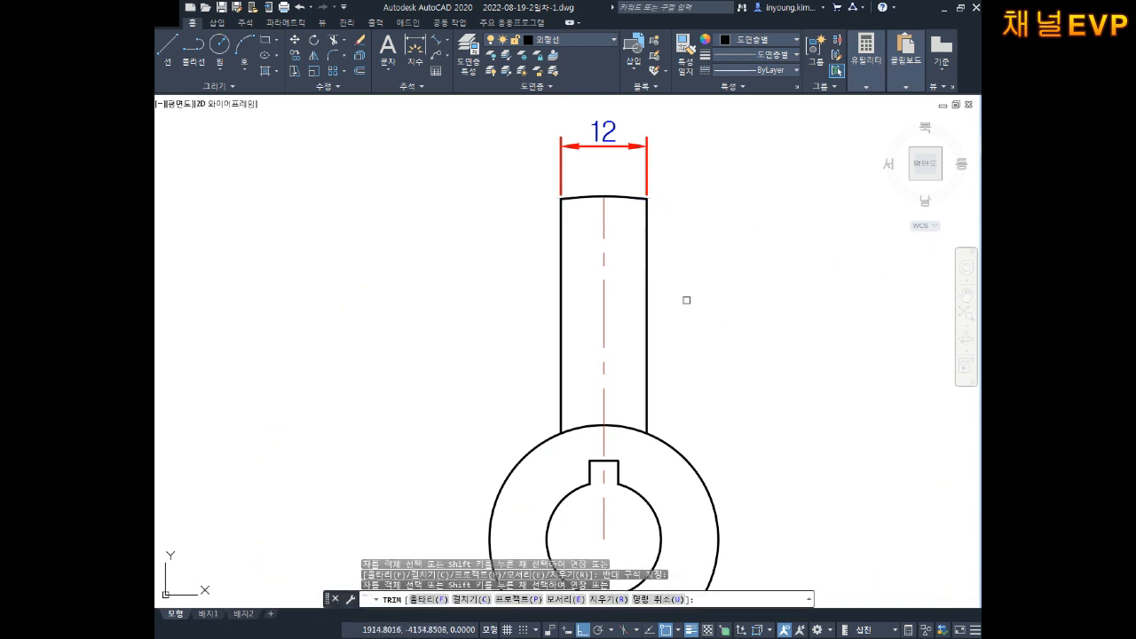
{"action": "key", "text": "Escape"}
{"action": "key", "text": "Escape"}
Step: Fillet both top corners of the arm with a 3 mm radius
{"action": "scroll", "coordinate": [618, 231], "scroll_direction": "up", "scroll_amount": 4}
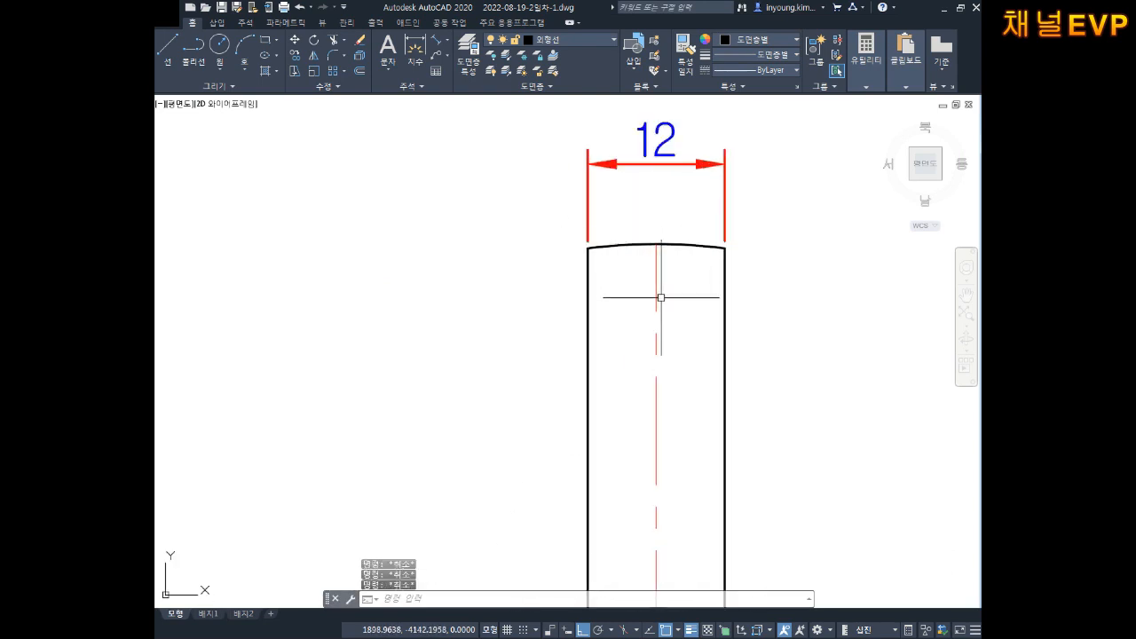
{"action": "type", "text": "f"}
{"action": "key", "text": "Return"}
{"action": "type", "text": "r"}
{"action": "key", "text": "Return"}
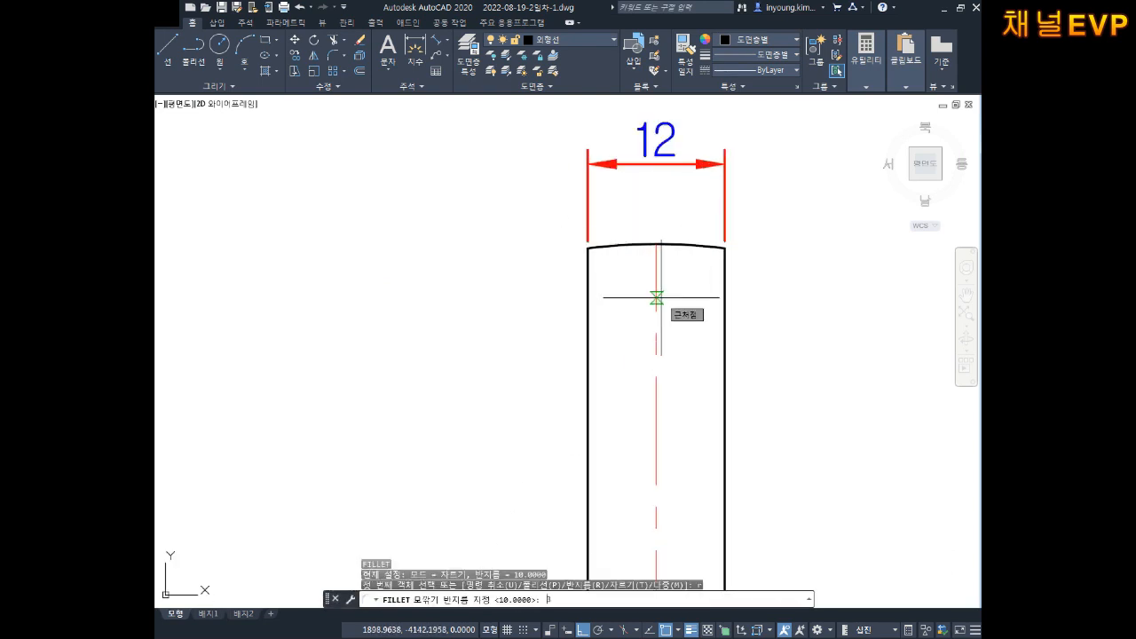
{"action": "type", "text": "3"}
{"action": "key", "text": "Return"}
{"action": "left_click", "coordinate": [607, 246]}
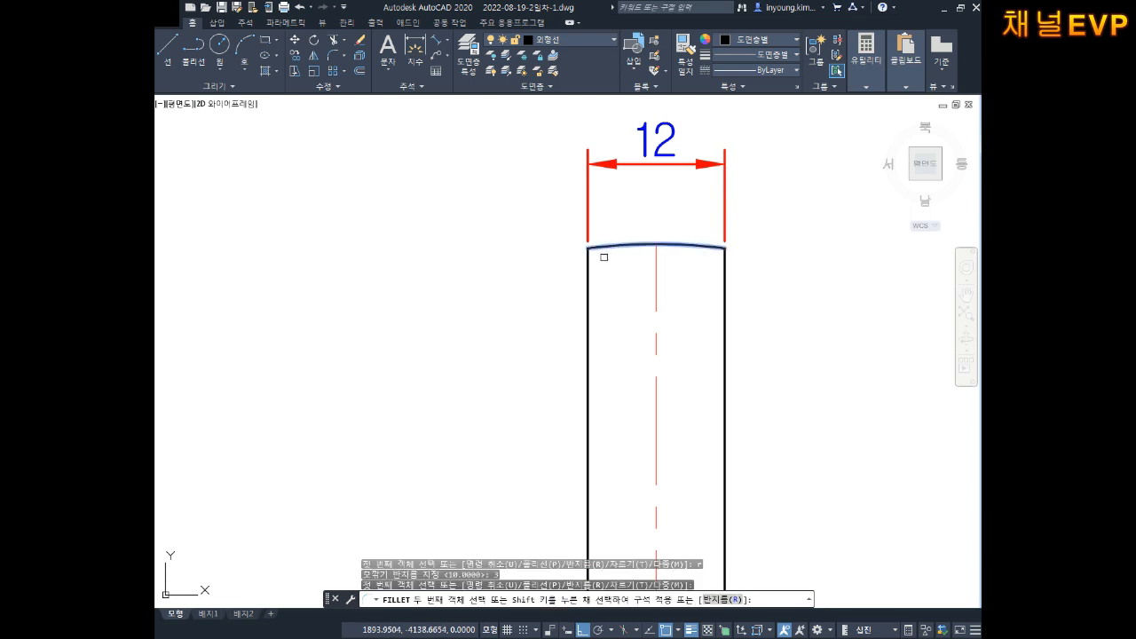
{"action": "left_click", "coordinate": [592, 260]}
{"action": "key", "text": "Return"}
{"action": "left_click", "coordinate": [697, 247]}
{"action": "left_click", "coordinate": [727, 276]}
{"action": "key", "text": "Escape"}
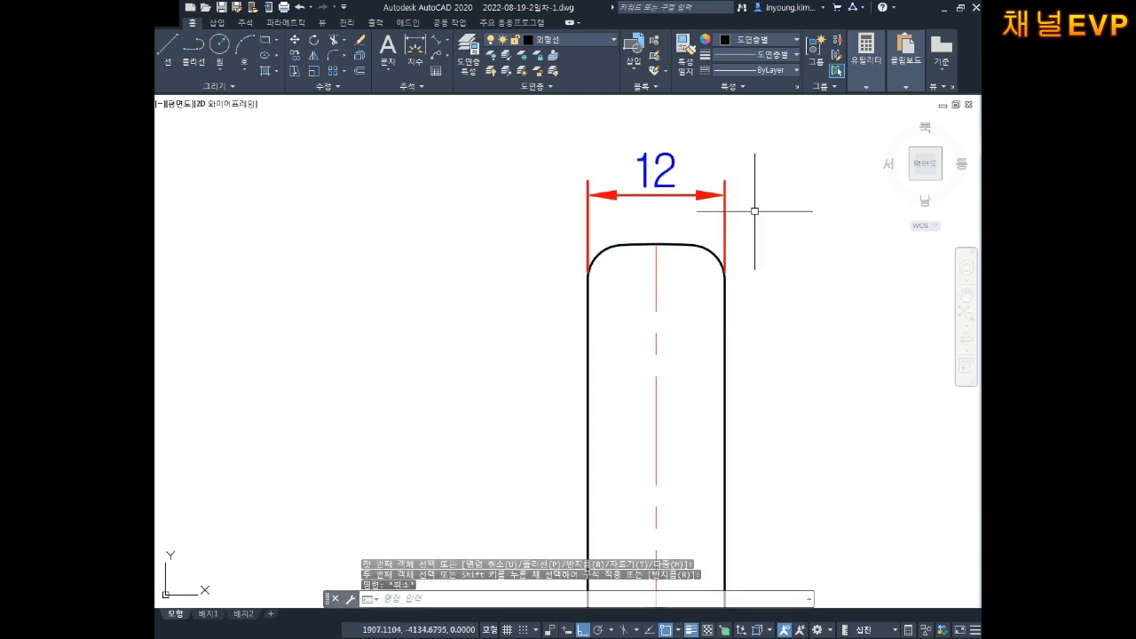
{"action": "key", "text": "Escape"}
Step: Delete the width dimension above the arm
{"action": "middle_click_drag", "start_coordinate": [758, 192], "coordinate": [760, 204]}
{"action": "left_click", "coordinate": [756, 168]}
{"action": "left_click", "coordinate": [700, 206]}
{"action": "key", "text": "Delete"}
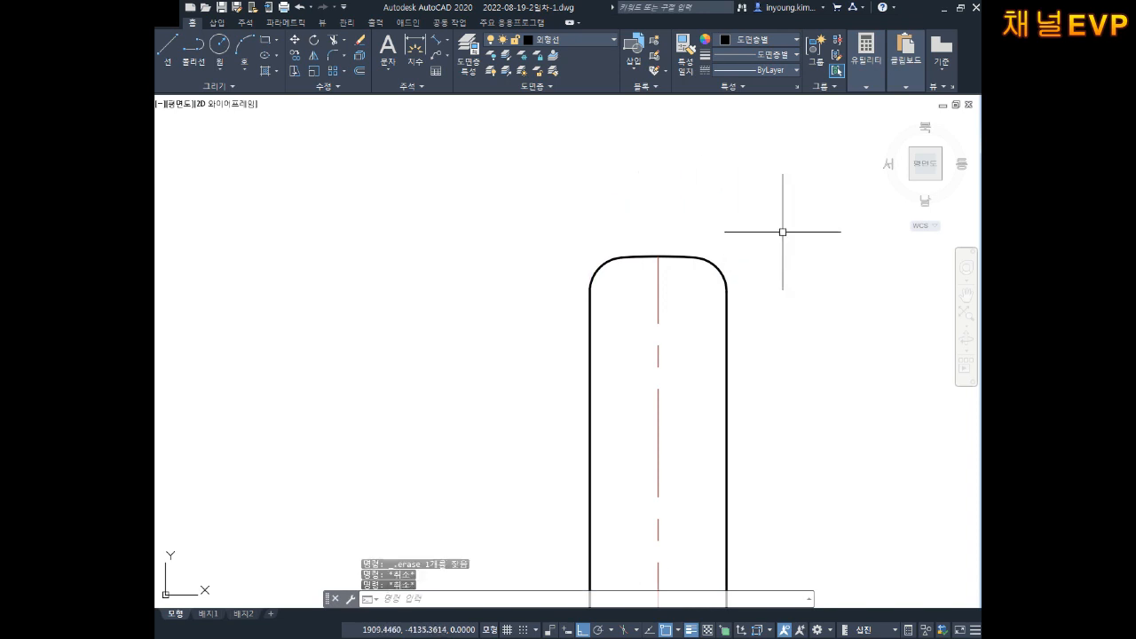
Step: Add a radius dimension to the fillet at the arm's upper right corner
{"action": "type", "text": "ㅂa"}
{"action": "key", "text": "Return"}
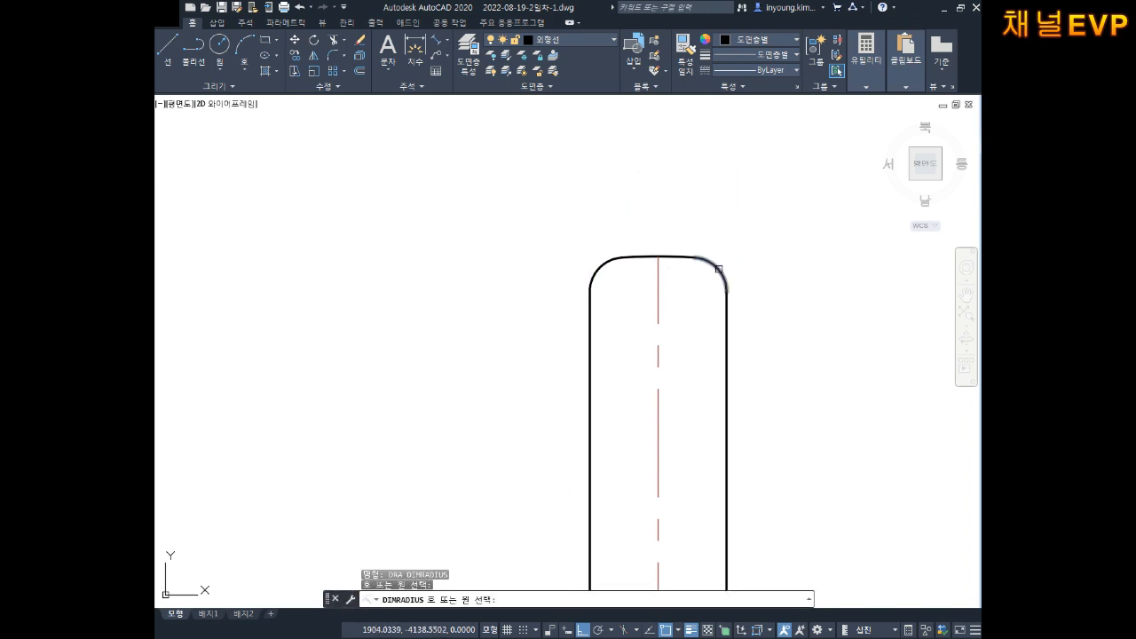
{"action": "left_click", "coordinate": [720, 264]}
{"action": "left_click", "coordinate": [765, 216]}
{"action": "scroll", "coordinate": [804, 261], "scroll_direction": "down", "scroll_amount": 5}
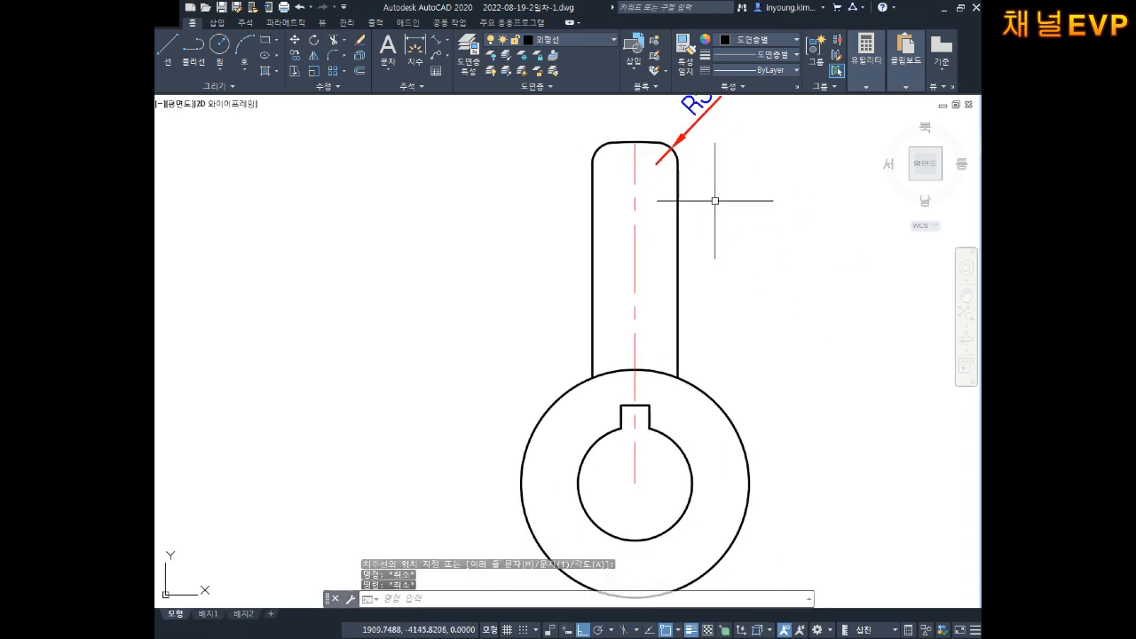
{"action": "middle_click_drag", "start_coordinate": [745, 216], "coordinate": [669, 257]}
{"action": "key", "text": "Escape"}
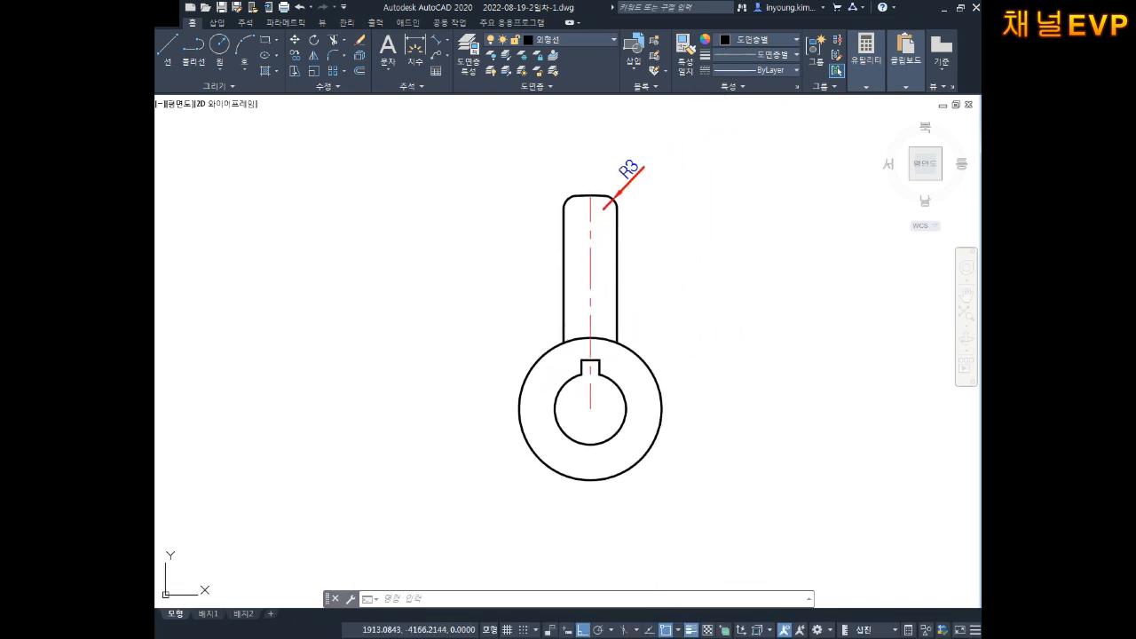
Step: Trim the hub's outer circle between the arm's edges so the arm opens into the hub
{"action": "scroll", "coordinate": [593, 357], "scroll_direction": "up", "scroll_amount": 3}
{"action": "type", "text": "tr"}
{"action": "key", "text": "Return"}
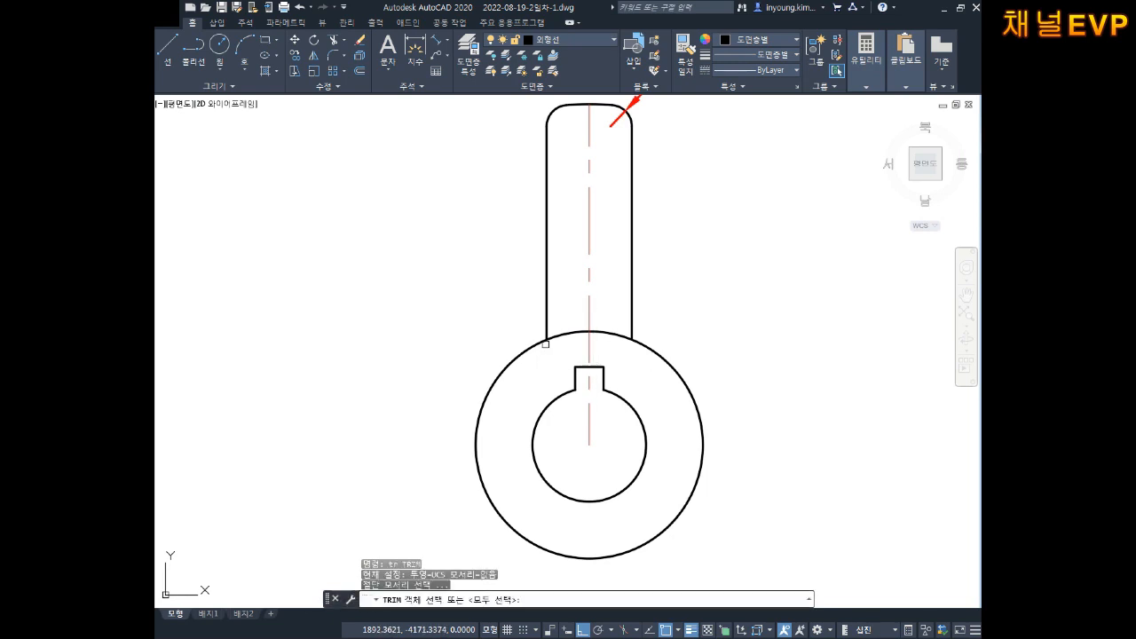
{"action": "left_click", "coordinate": [588, 334]}
{"action": "key", "text": "Escape"}
{"action": "scroll", "coordinate": [620, 363], "scroll_direction": "down", "scroll_amount": 2}
{"action": "middle_click_drag", "start_coordinate": [625, 364], "coordinate": [624, 341]}
{"action": "key", "text": "Escape"}
{"action": "key", "text": "Escape"}
{"action": "key", "text": "Escape"}
Step: Put the fillet's radius dimension on the 치수선 layer
{"action": "middle_click_drag", "start_coordinate": [671, 183], "coordinate": [664, 211]}
{"action": "left_click", "coordinate": [666, 220]}
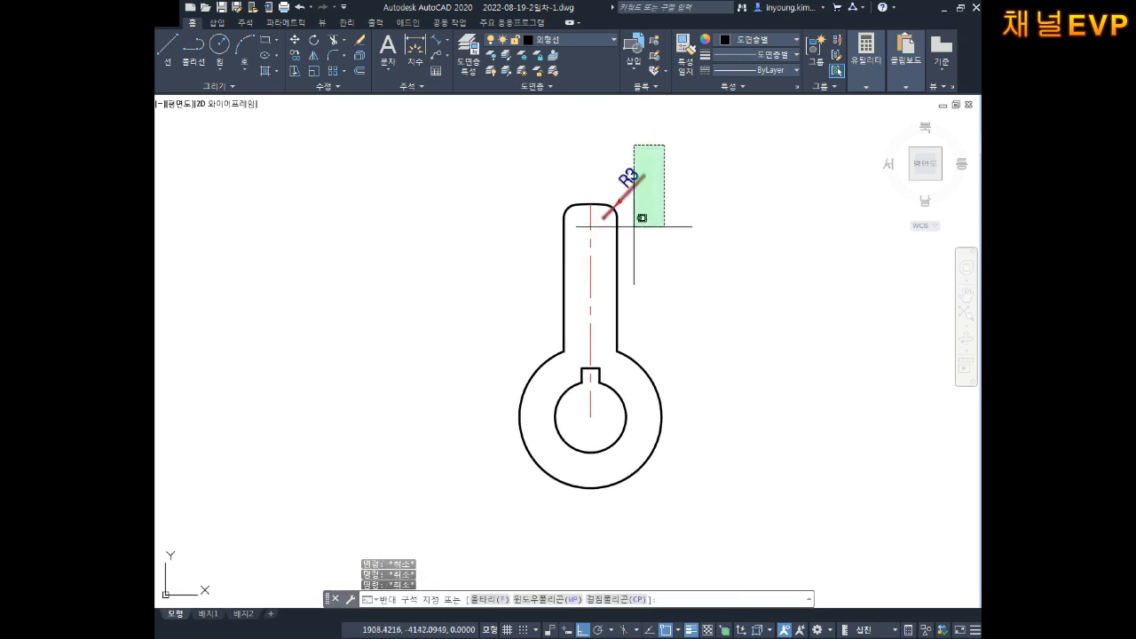
{"action": "left_click", "coordinate": [631, 139]}
{"action": "left_click", "coordinate": [556, 40]}
{"action": "key", "text": "Escape"}
{"action": "left_click", "coordinate": [559, 166]}
{"action": "key", "text": "Escape"}
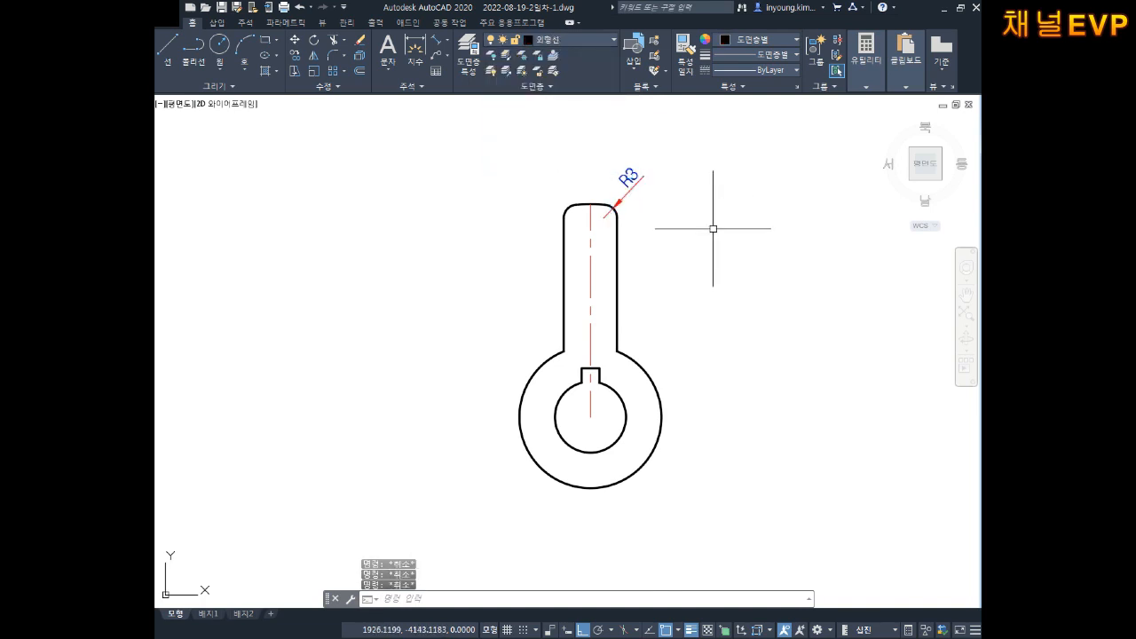
Step: Choose the arm's two edges, centreline, both fillets and top arc as the objects of an array
{"action": "type", "text": "ㅎ"}
{"action": "key", "text": "Return"}
{"action": "left_click", "coordinate": [631, 277]}
{"action": "left_click", "coordinate": [613, 294]}
{"action": "left_click", "coordinate": [605, 278]}
{"action": "left_click", "coordinate": [584, 294]}
{"action": "left_click", "coordinate": [580, 278]}
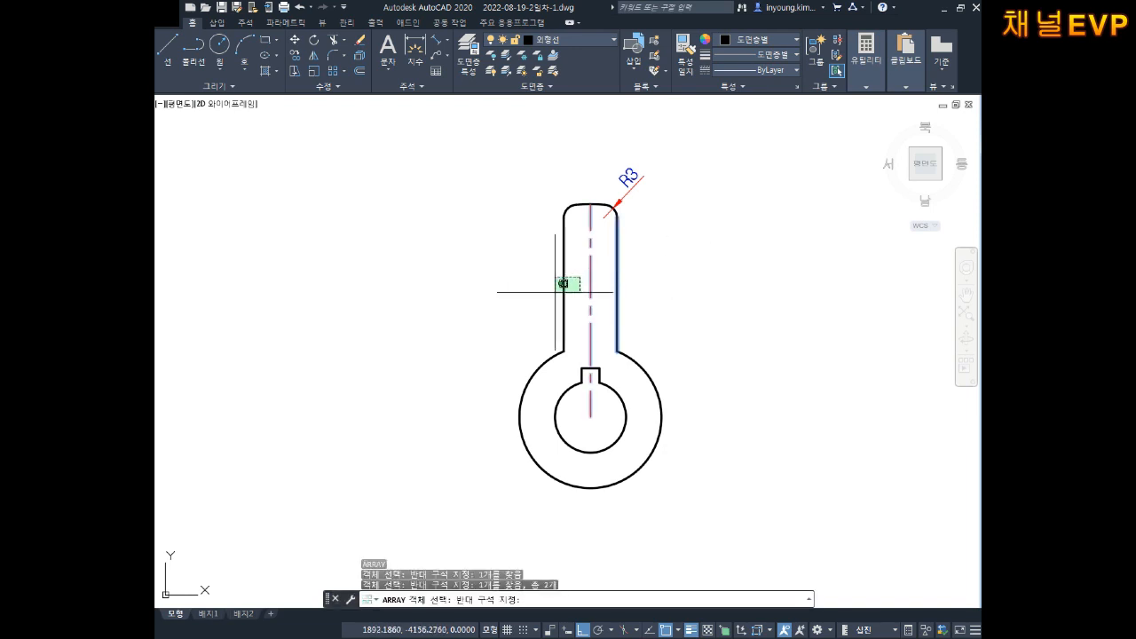
{"action": "left_click", "coordinate": [565, 286]}
{"action": "left_click", "coordinate": [569, 209]}
{"action": "scroll", "coordinate": [600, 204], "scroll_direction": "up", "scroll_amount": 4}
{"action": "left_click", "coordinate": [607, 174]}
{"action": "left_click", "coordinate": [579, 220]}
{"action": "left_click", "coordinate": [641, 225]}
{"action": "scroll", "coordinate": [648, 238], "scroll_direction": "down", "scroll_amount": 4}
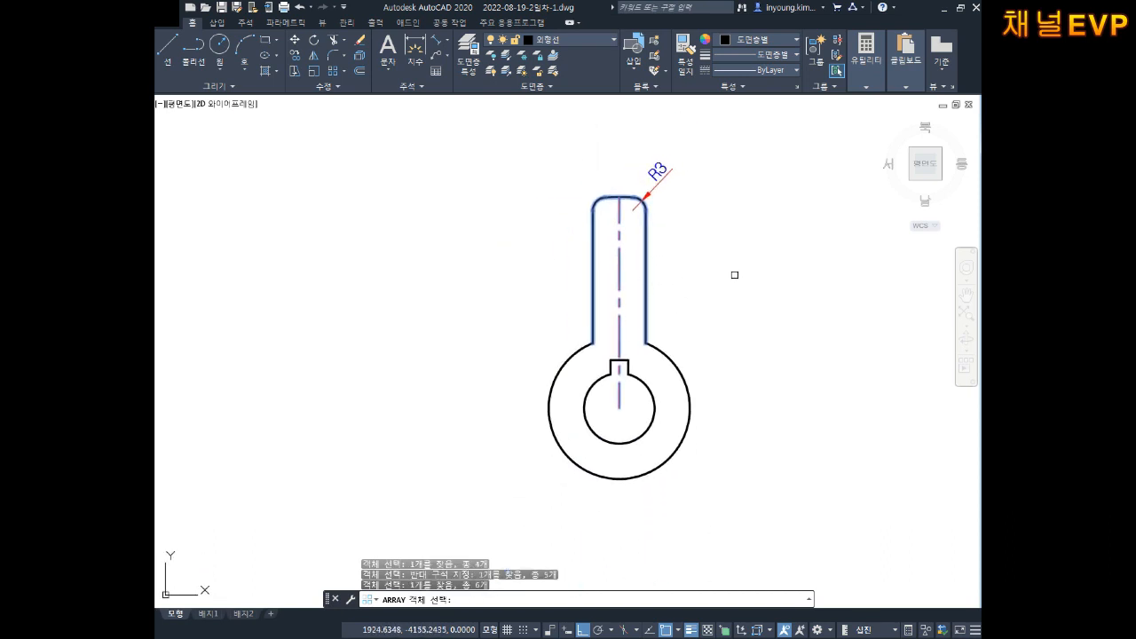
{"action": "key", "text": "Return"}
Step: Make a polar array of the selected arm objects around the hub's centre with 3 items
{"action": "type", "text": "p"}
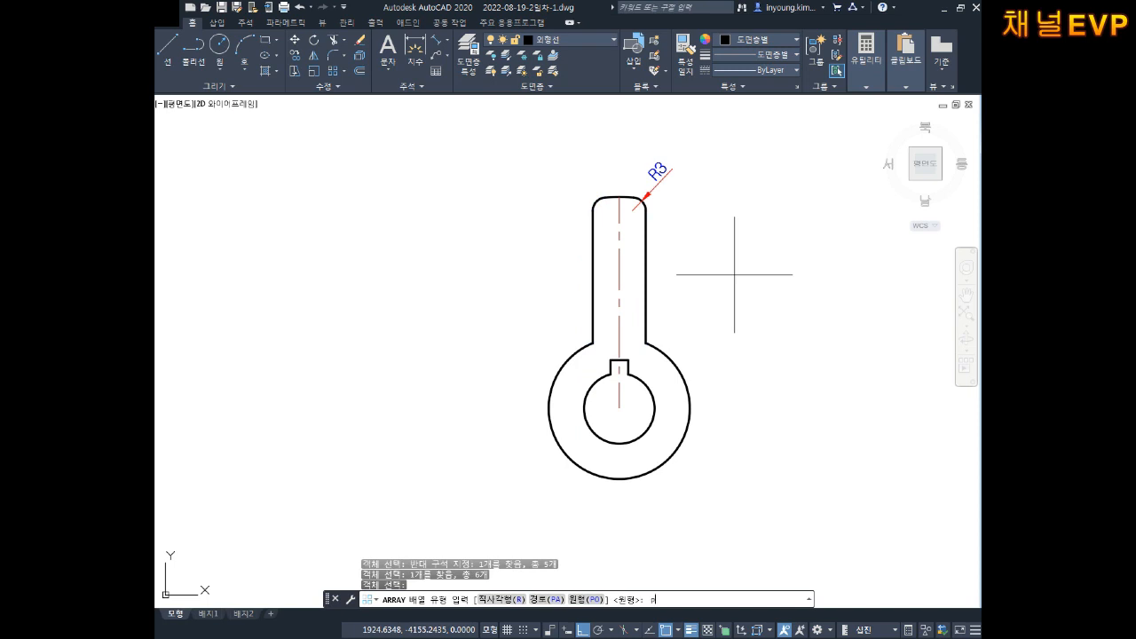
{"action": "type", "text": "o"}
{"action": "key", "text": "Return"}
{"action": "left_click", "coordinate": [620, 407]}
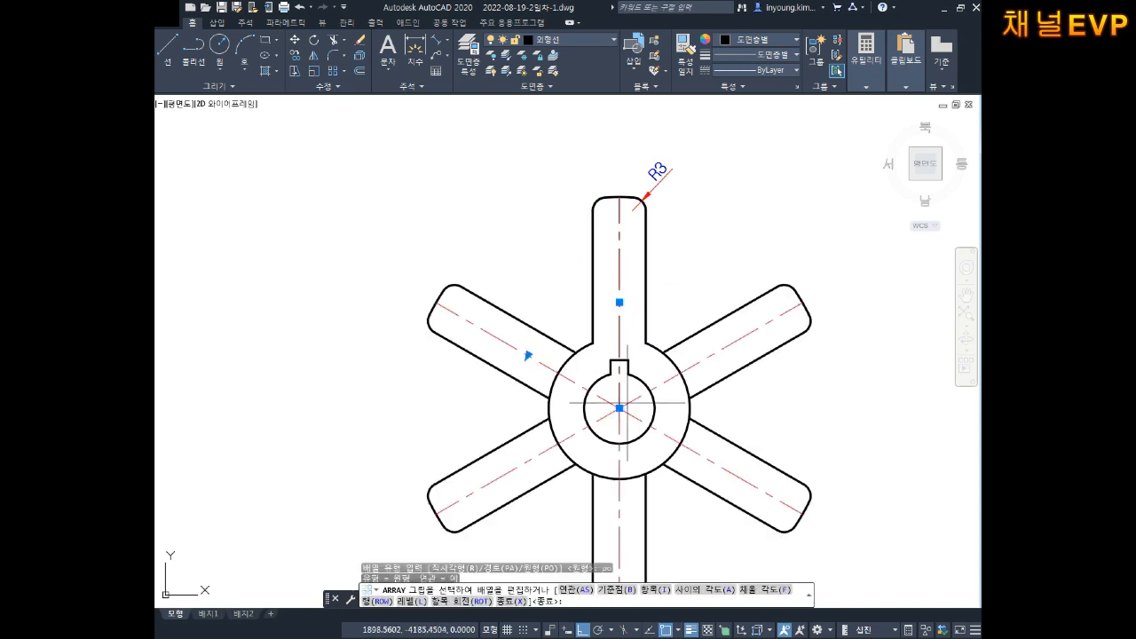
{"action": "type", "text": "i"}
{"action": "key", "text": "Return"}
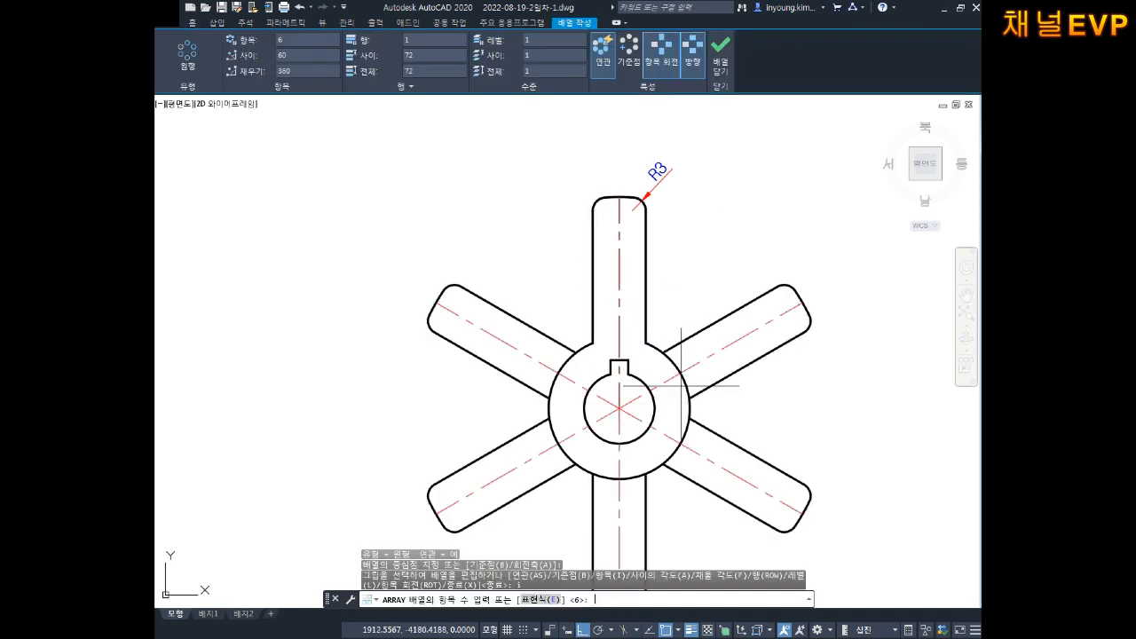
{"action": "type", "text": "3"}
{"action": "key", "text": "Return"}
{"action": "key", "text": "Escape"}
{"action": "key", "text": "Escape"}
{"action": "key", "text": "Escape"}
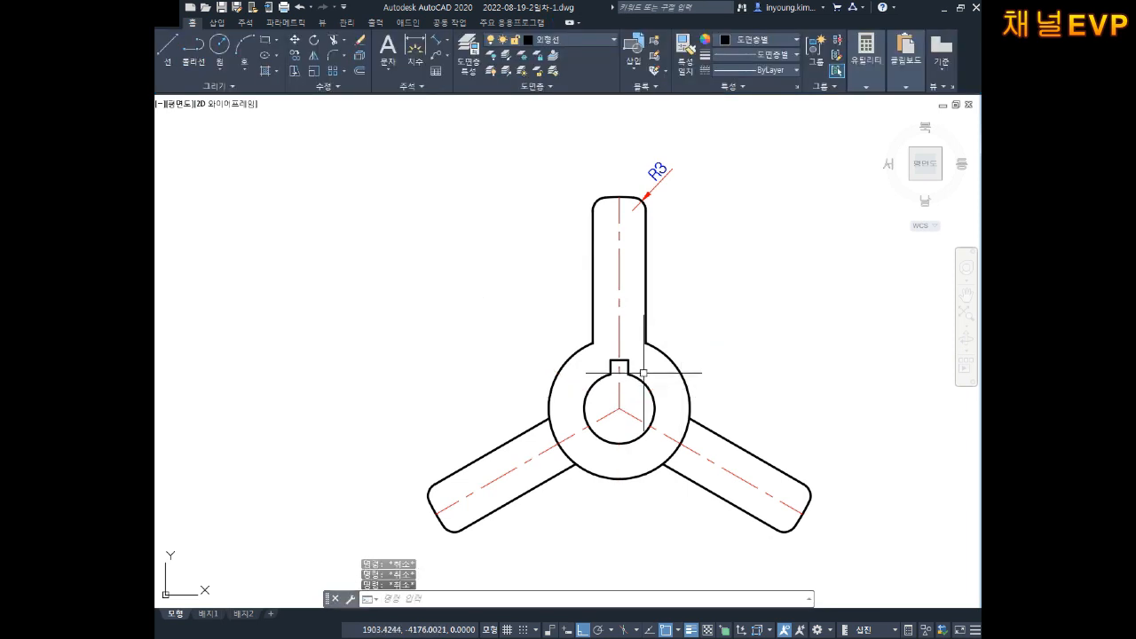
Step: Trim the hub's outer circle between the edges of the two lower arms so both open into the hub
{"action": "type", "text": "tr"}
{"action": "key", "text": "space"}
{"action": "key", "text": "space"}
{"action": "left_click", "coordinate": [556, 437]}
{"action": "left_click", "coordinate": [568, 452]}
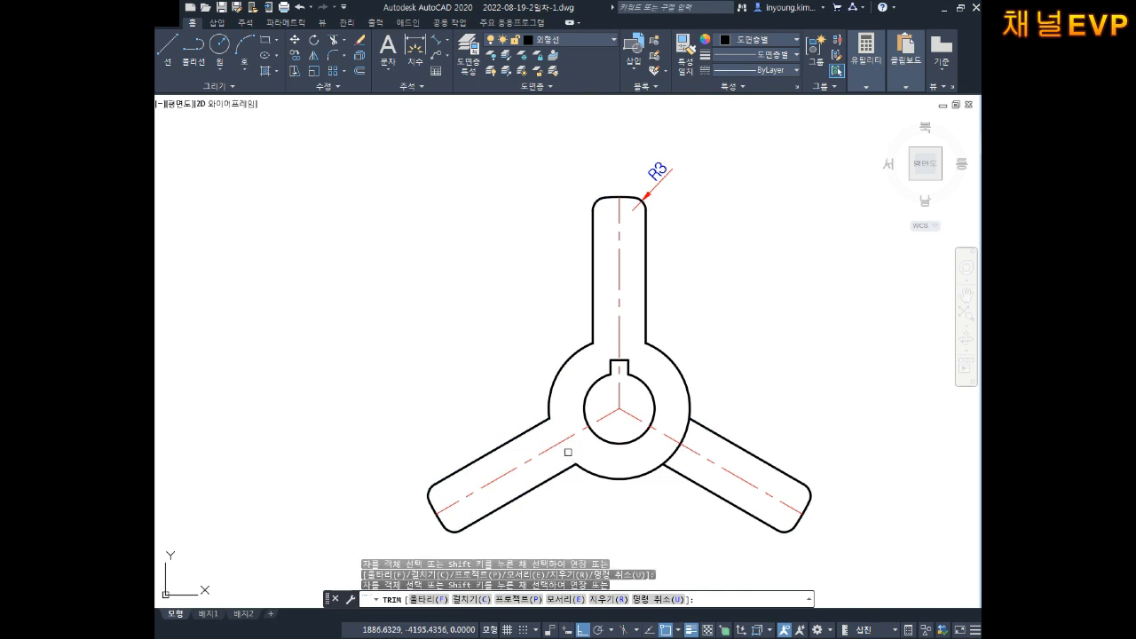
{"action": "key", "text": "Escape"}
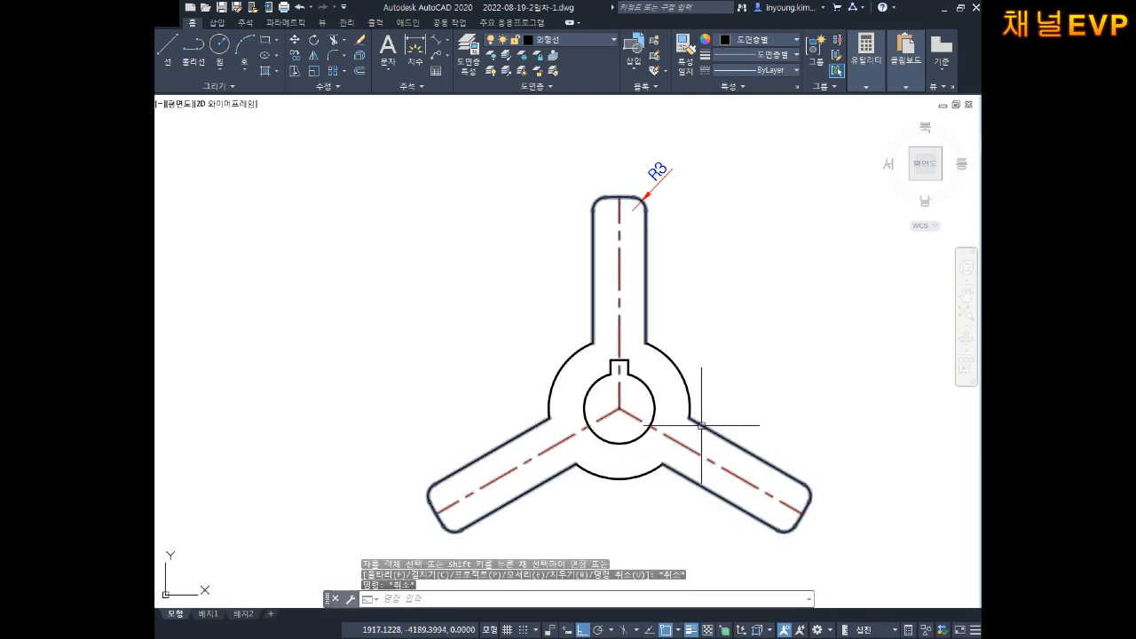
Step: Try to lengthen the arrayed arm lines by 3 mm, starting at the lower right arm
{"action": "type", "text": "len"}
{"action": "key", "text": "space"}
{"action": "type", "text": "de"}
{"action": "key", "text": "space"}
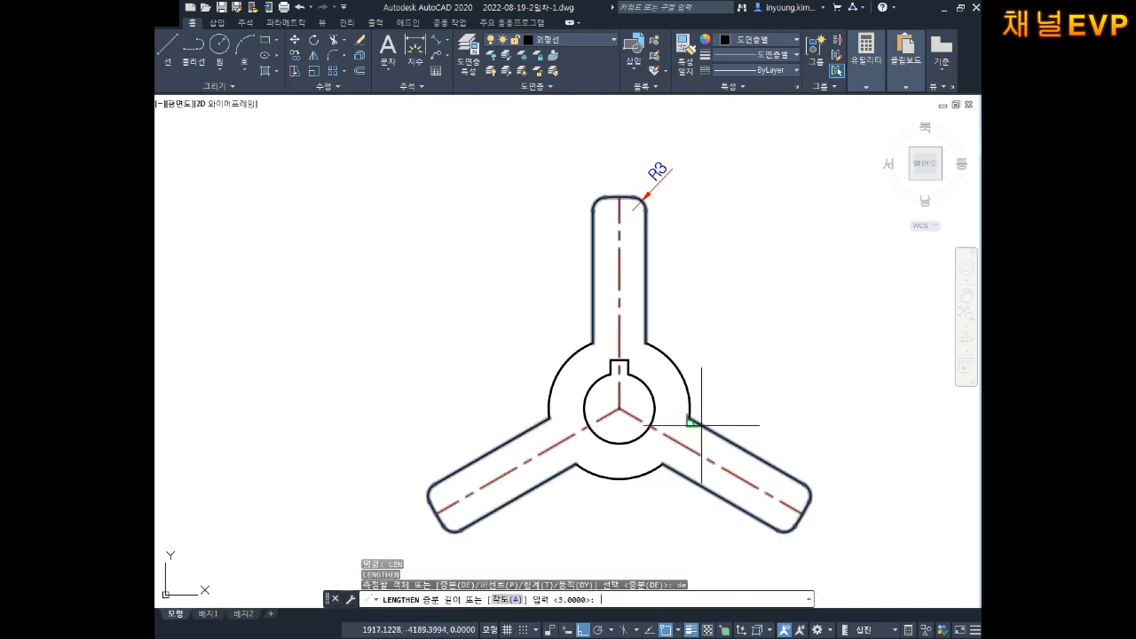
{"action": "type", "text": "3"}
{"action": "key", "text": "space"}
{"action": "left_click", "coordinate": [702, 426]}
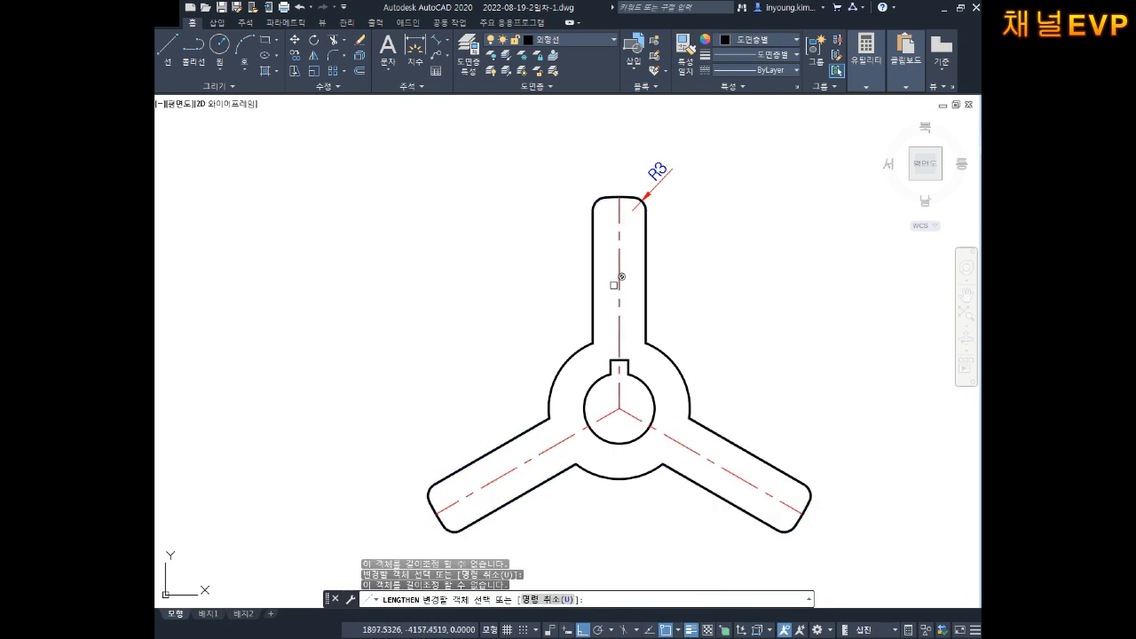
{"action": "key", "text": "Escape"}
Step: Try again to lengthen the upper arm's centreline by a 3 mm increment while it belongs to the array
{"action": "type", "text": "len"}
{"action": "key", "text": "space"}
{"action": "type", "text": "de"}
{"action": "key", "text": "space"}
{"action": "type", "text": "3"}
{"action": "key", "text": "space"}
{"action": "left_click", "coordinate": [610, 289]}
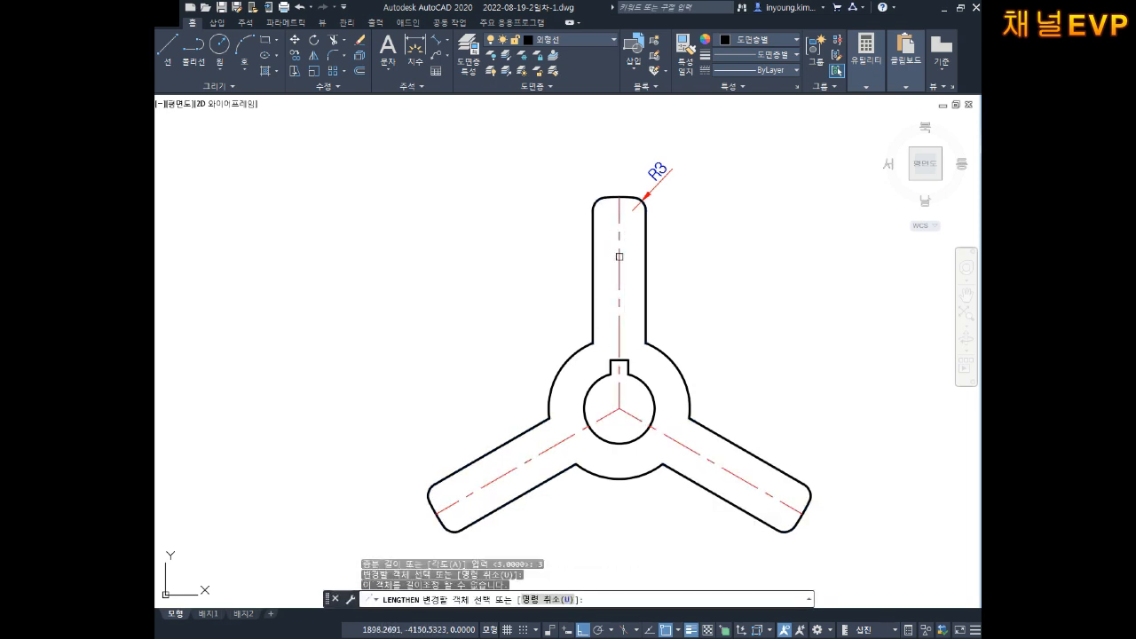
{"action": "left_click", "coordinate": [621, 257]}
{"action": "key", "text": "Escape"}
{"action": "type", "text": "ㅣen"}
{"action": "key", "text": "space"}
{"action": "type", "text": "de"}
{"action": "key", "text": "space"}
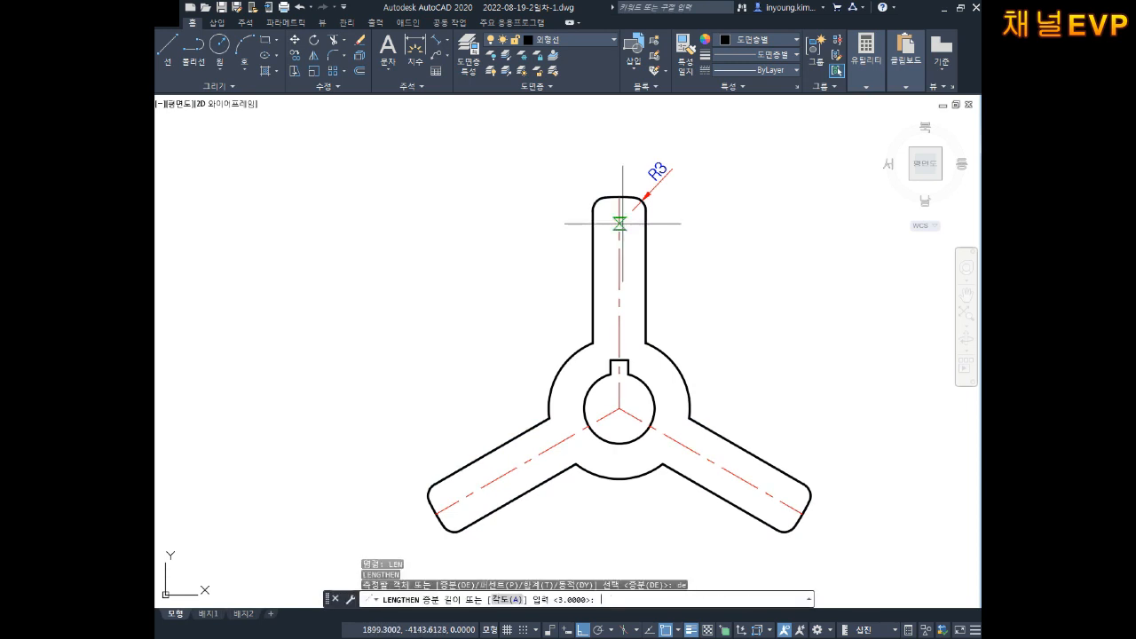
{"action": "type", "text": "3"}
{"action": "key", "text": "space"}
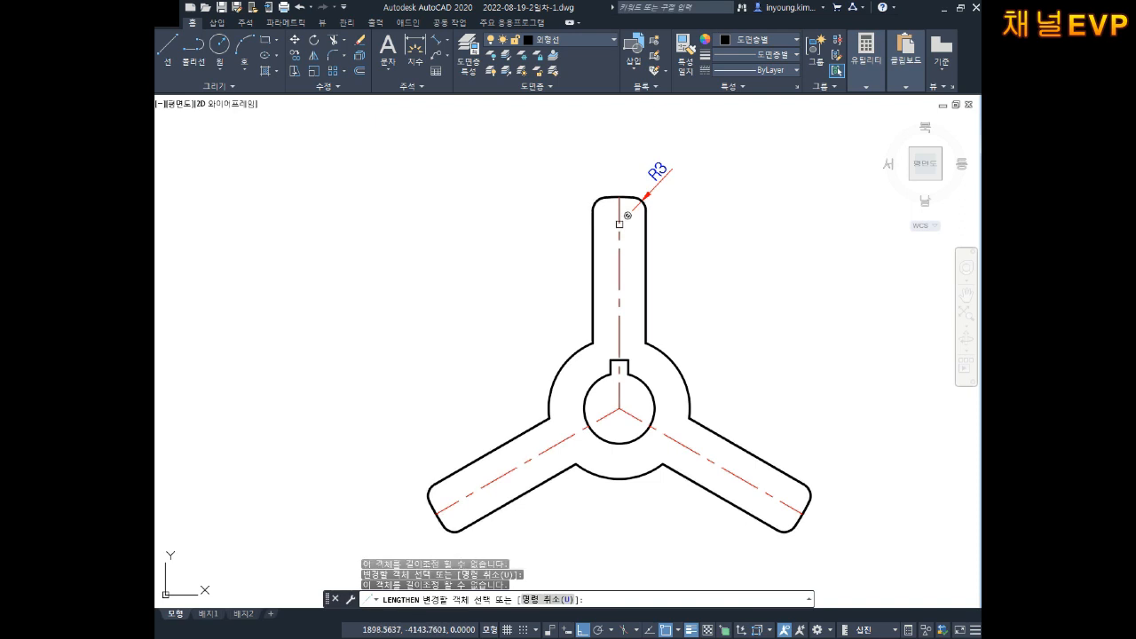
{"action": "key", "text": "Escape"}
{"action": "key", "text": "Escape"}
{"action": "key", "text": "Escape"}
Step: Explode the three-arm polar array into separate objects
{"action": "type", "text": "x"}
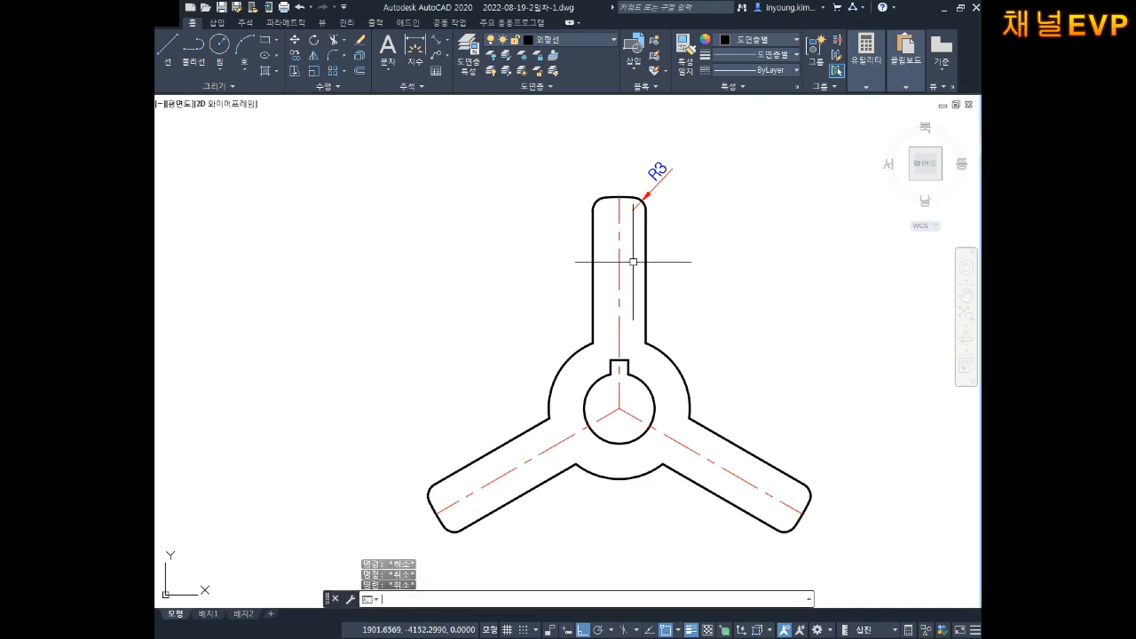
{"action": "key", "text": "space"}
{"action": "left_click", "coordinate": [597, 283]}
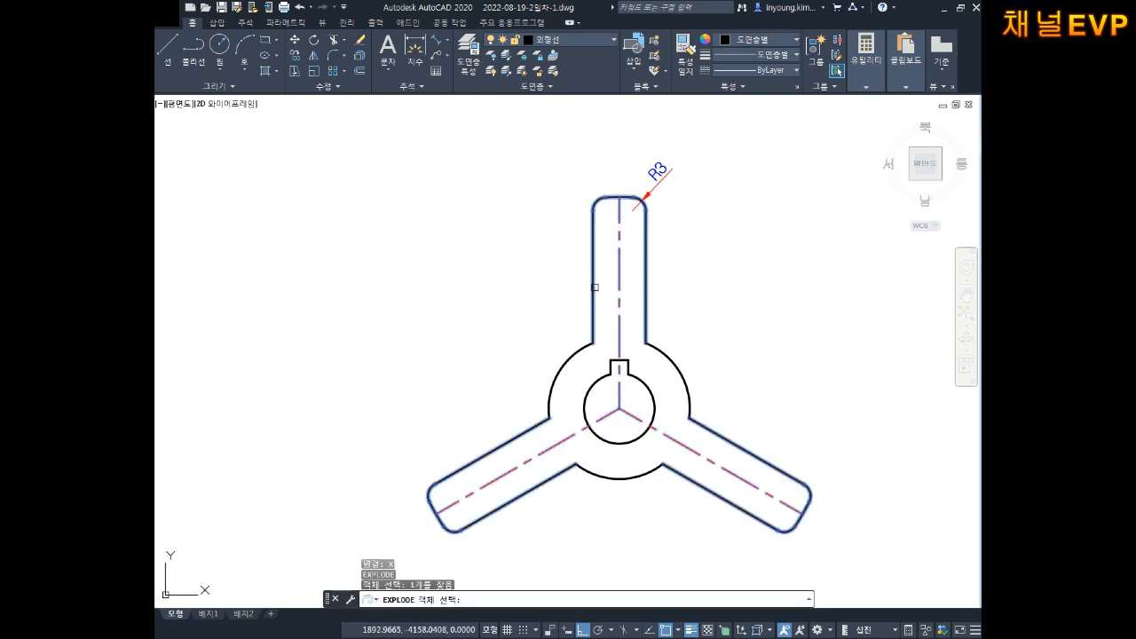
{"action": "key", "text": "space"}
{"action": "key", "text": "Escape"}
{"action": "key", "text": "Escape"}
{"action": "type", "text": "len"}
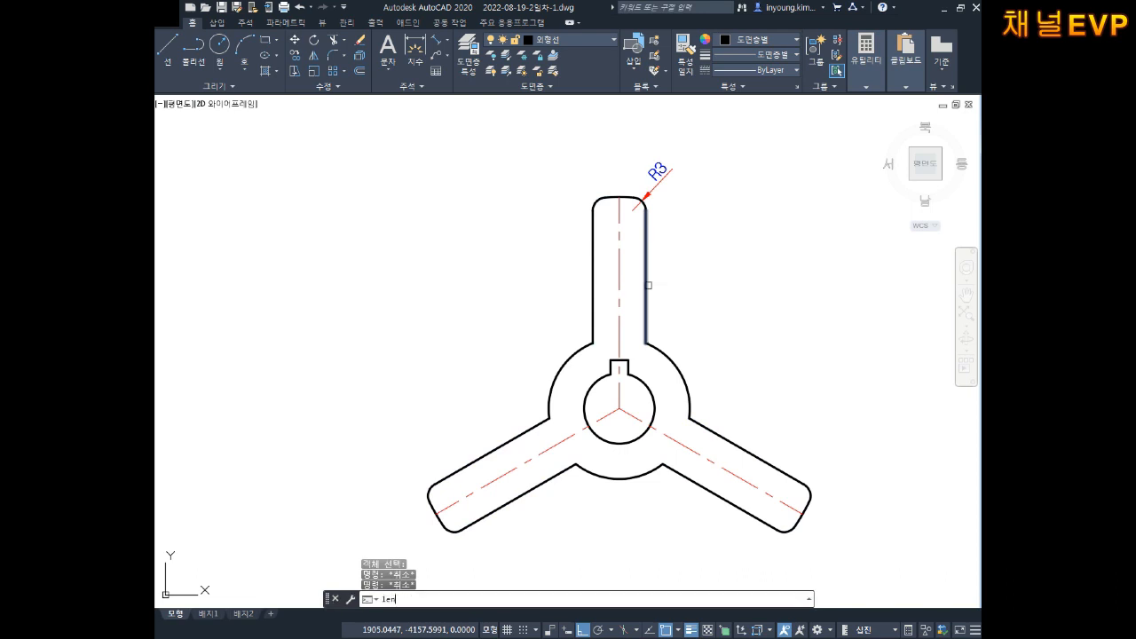
{"action": "key", "text": "space"}
{"action": "type", "text": "de"}
{"action": "key", "text": "space"}
{"action": "key", "text": "Escape"}
Step: Lengthen the outer ends of the three arms' centrelines by 3 mm each
{"action": "type", "text": "len"}
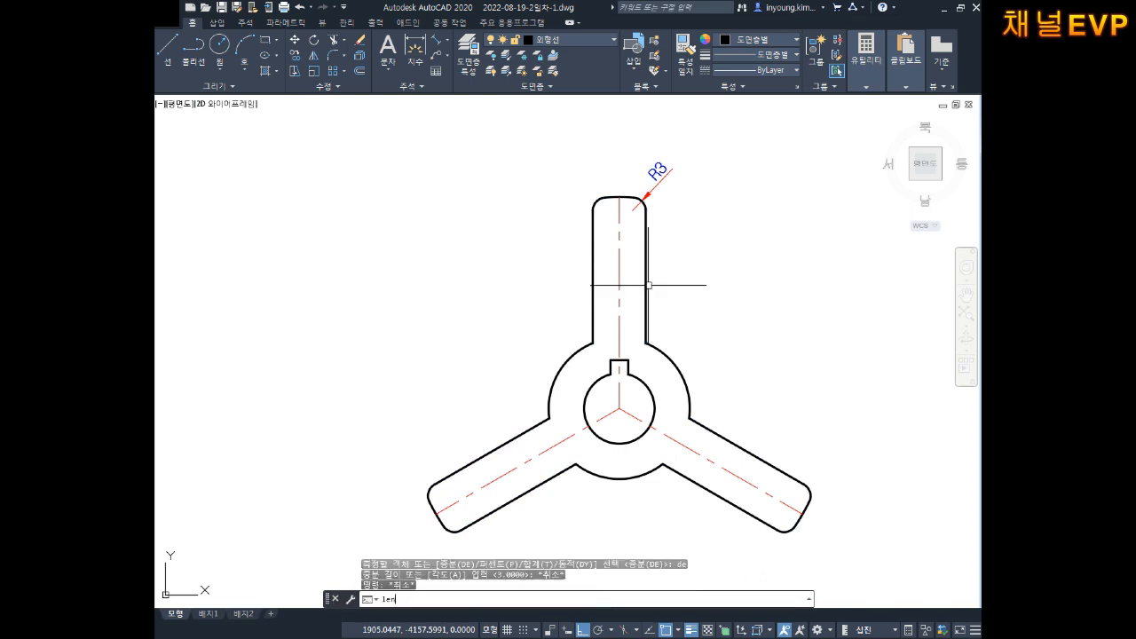
{"action": "key", "text": "space"}
{"action": "type", "text": "de"}
{"action": "key", "text": "space"}
{"action": "type", "text": "3"}
{"action": "key", "text": "space"}
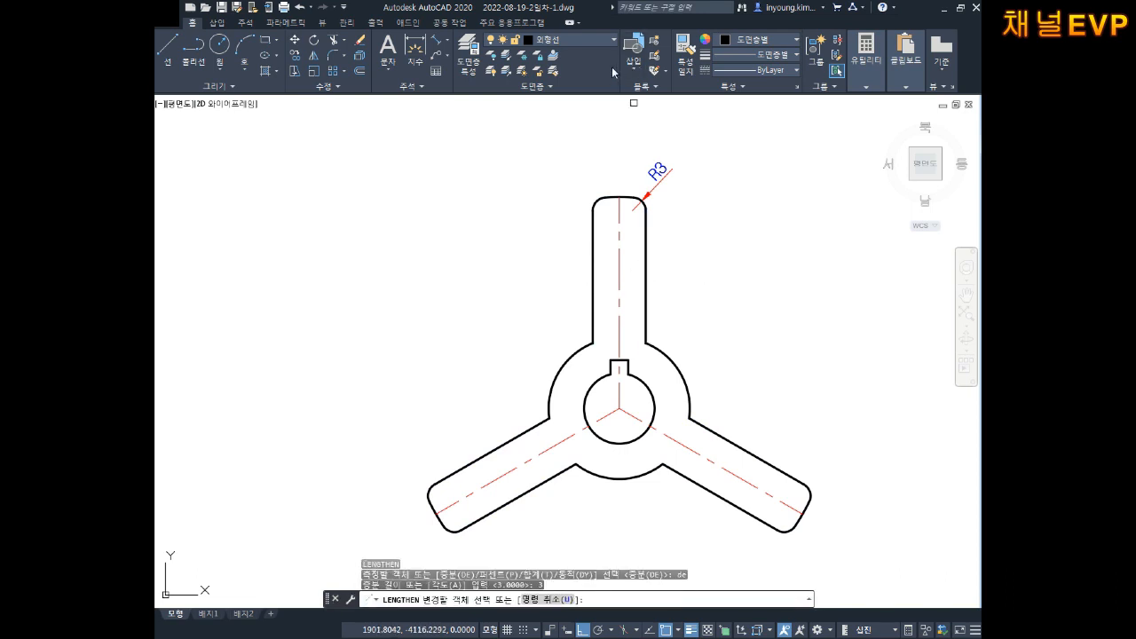
{"action": "left_click", "coordinate": [620, 209]}
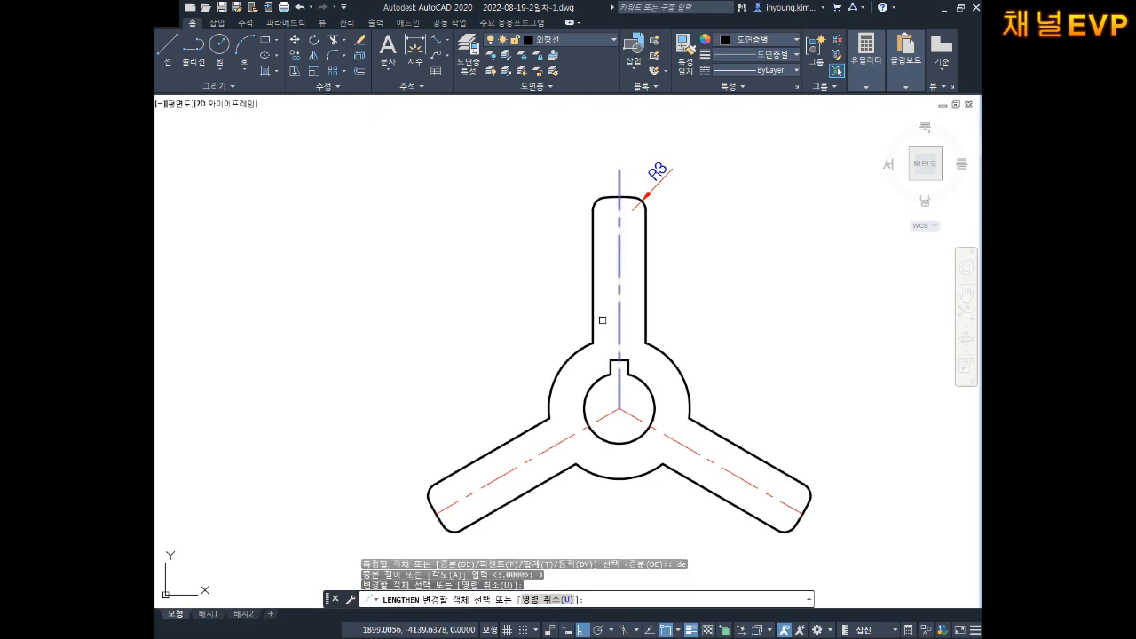
{"action": "left_click", "coordinate": [493, 477]}
{"action": "left_click", "coordinate": [775, 498]}
{"action": "scroll", "coordinate": [790, 401], "scroll_direction": "down", "scroll_amount": 2}
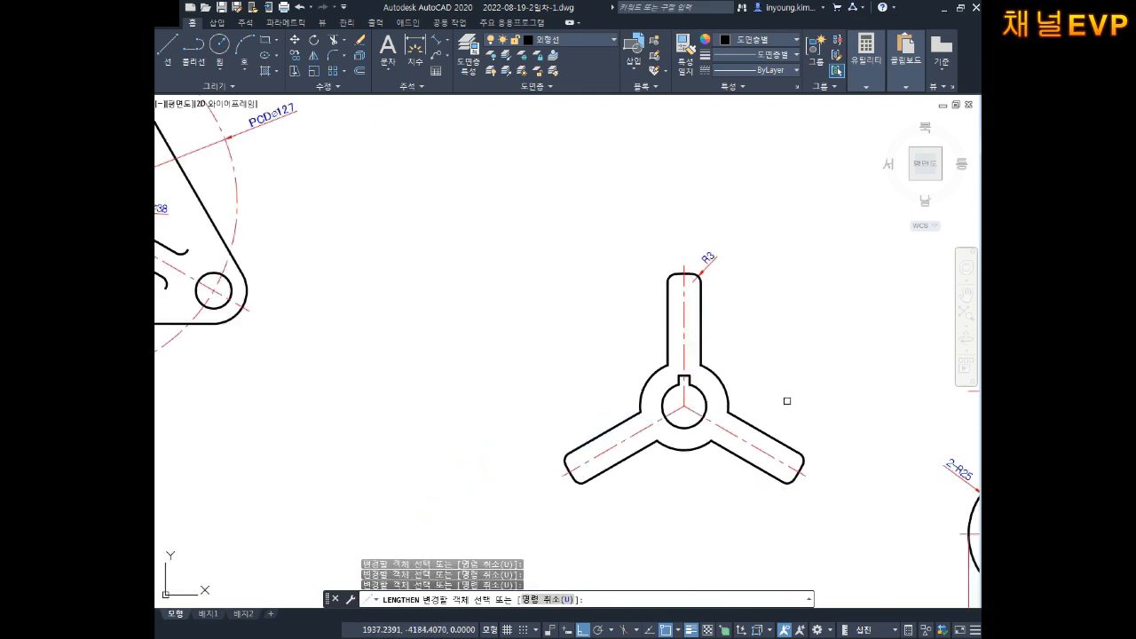
{"action": "middle_click_drag", "start_coordinate": [787, 400], "coordinate": [746, 368]}
{"action": "key", "text": "Escape"}
{"action": "key", "text": "Escape"}
{"action": "key", "text": "Escape"}
Step: Delete the R3 radius dimension at the upper arm's corner
{"action": "left_click", "coordinate": [694, 250]}
{"action": "left_click", "coordinate": [684, 235]}
{"action": "key", "text": "Escape"}
{"action": "left_click", "coordinate": [688, 213]}
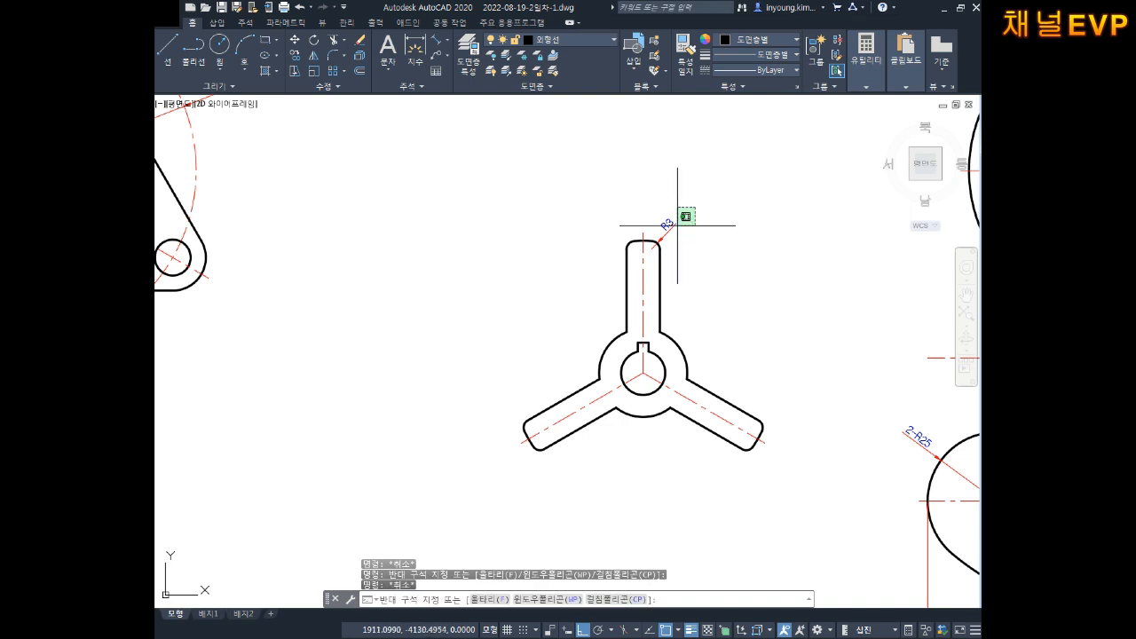
{"action": "left_click", "coordinate": [674, 235]}
{"action": "key", "text": "Delete"}
{"action": "middle_click_drag", "start_coordinate": [756, 271], "coordinate": [596, 246]}
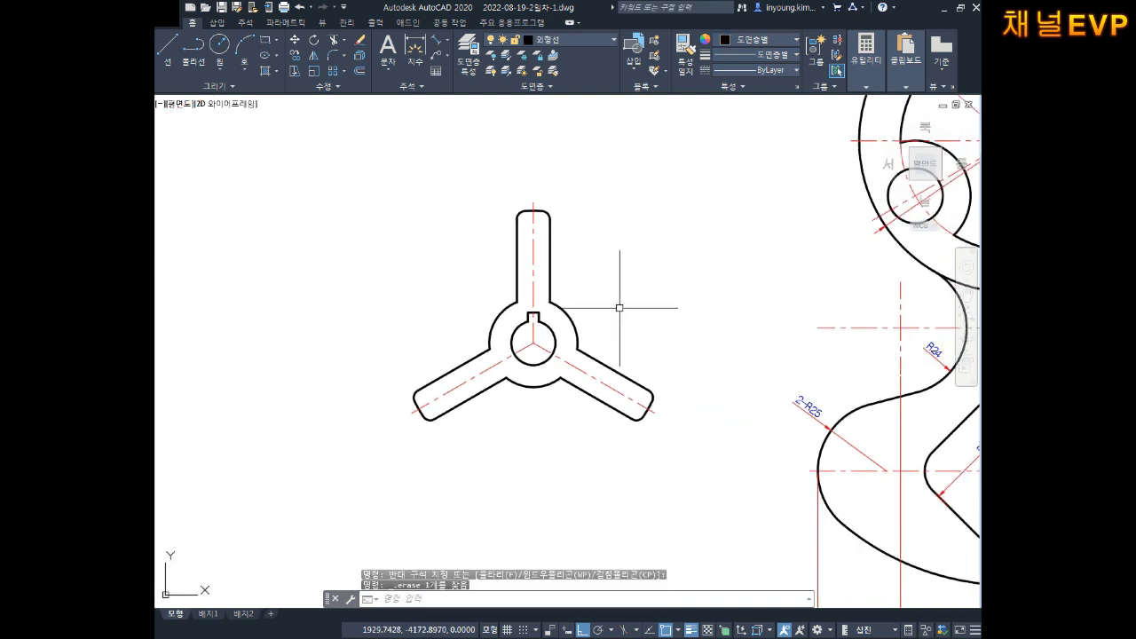
{"action": "scroll", "coordinate": [621, 311], "scroll_direction": "up", "scroll_amount": 2}
{"action": "middle_click_drag", "start_coordinate": [624, 322], "coordinate": [611, 341]}
{"action": "middle_click_drag", "start_coordinate": [622, 288], "coordinate": [645, 290]}
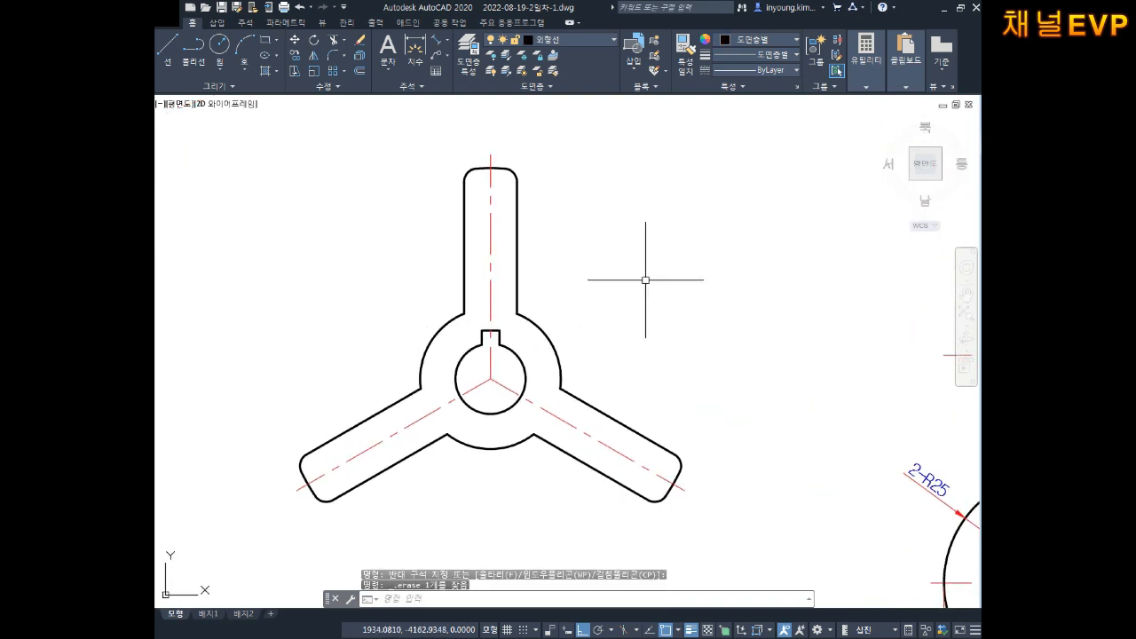
{"action": "key", "text": "Escape"}
{"action": "key", "text": "Escape"}
{"action": "type", "text": "h"}
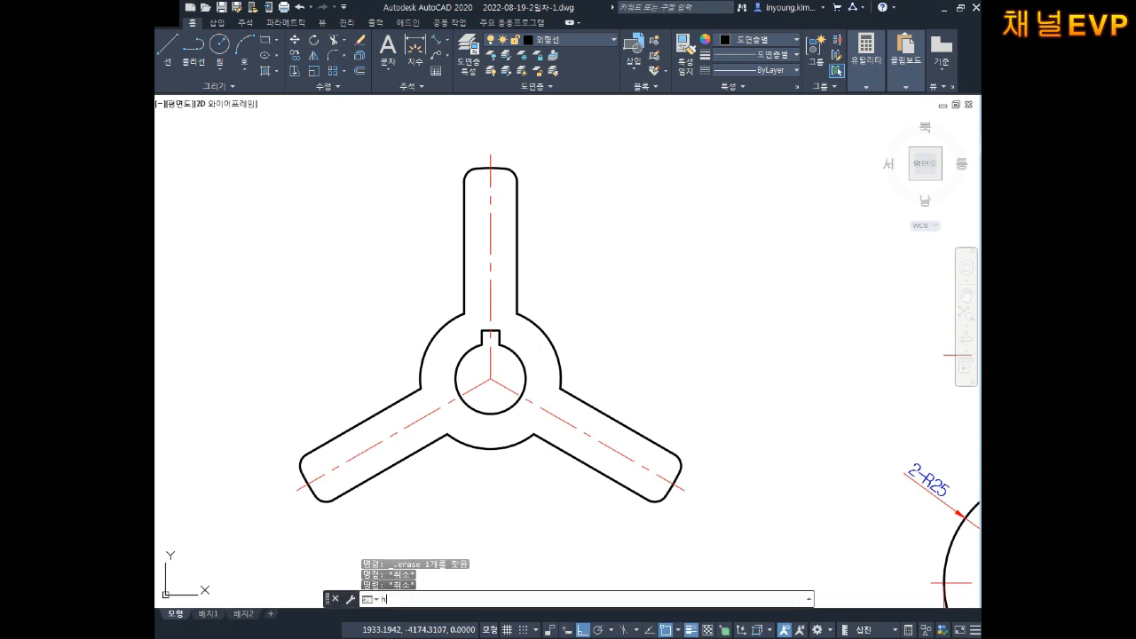
{"action": "key", "text": "Return"}
{"action": "key", "text": "Escape"}
{"action": "key", "text": "Escape"}
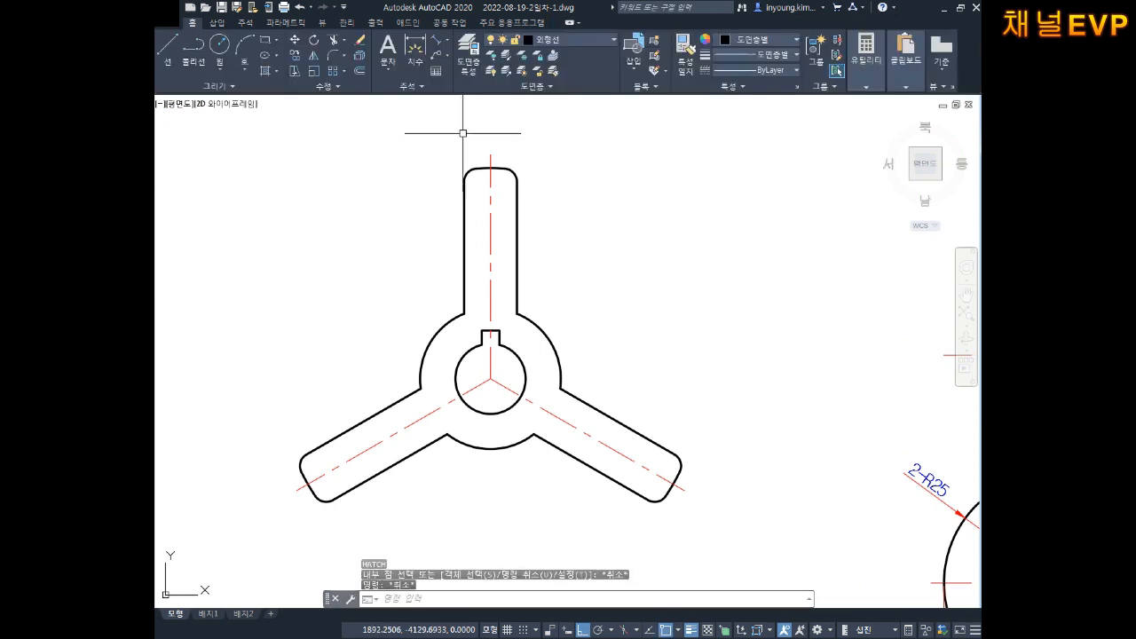
Step: Fill the three arms and the hub around the keyed bore with a solid yellow hatch
{"action": "type", "text": "h"}
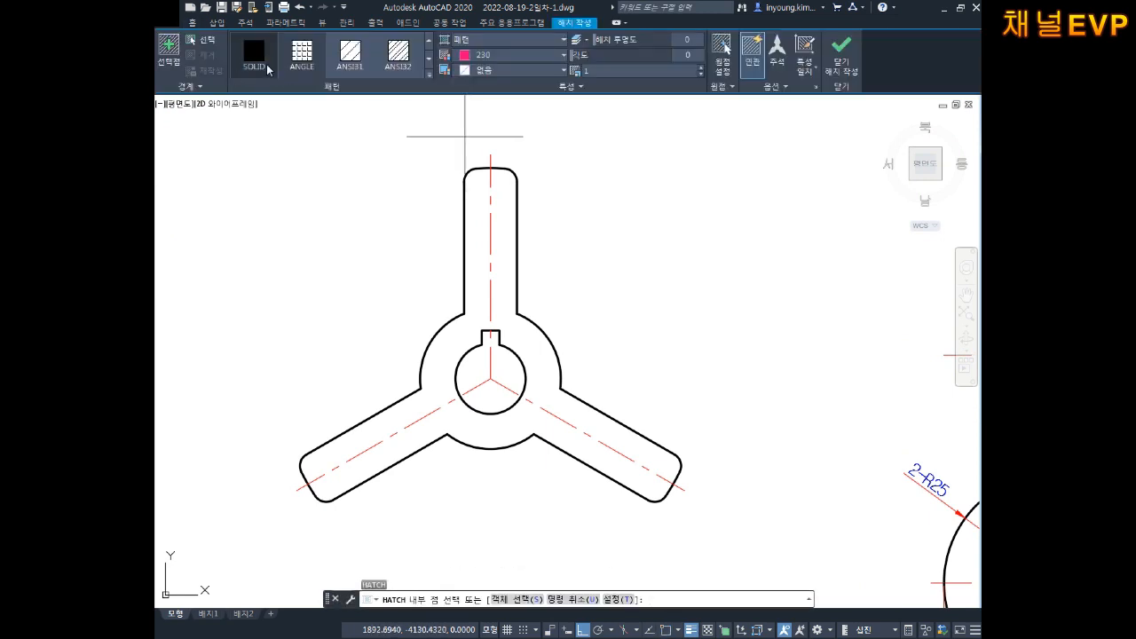
{"action": "left_click", "coordinate": [246, 66]}
{"action": "left_click", "coordinate": [515, 54]}
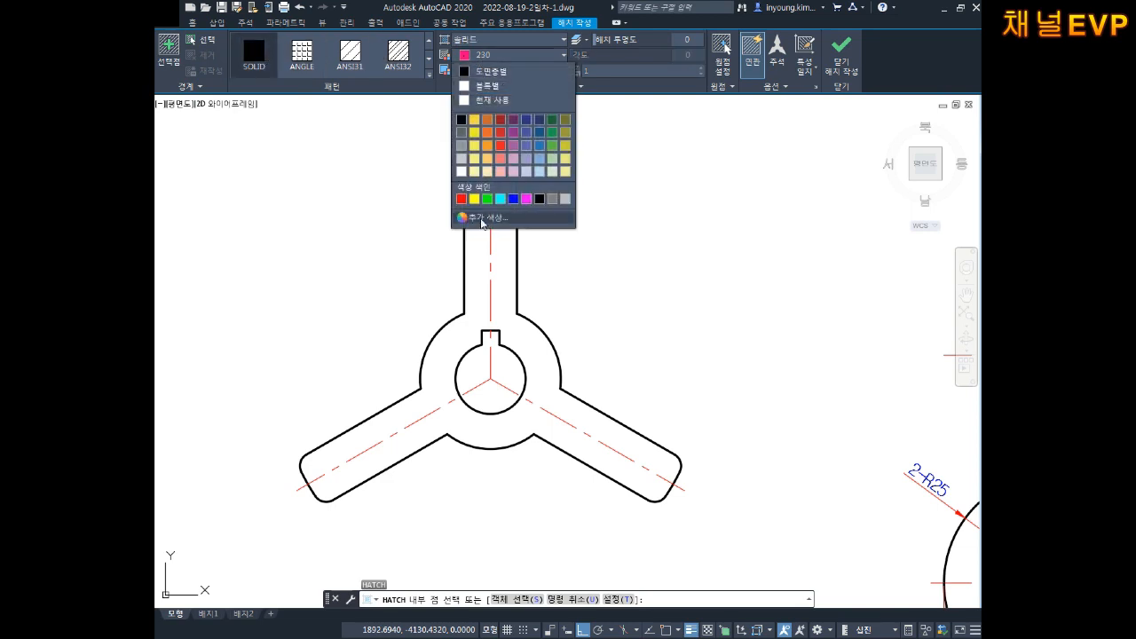
{"action": "left_click", "coordinate": [474, 199]}
{"action": "left_click", "coordinate": [470, 241]}
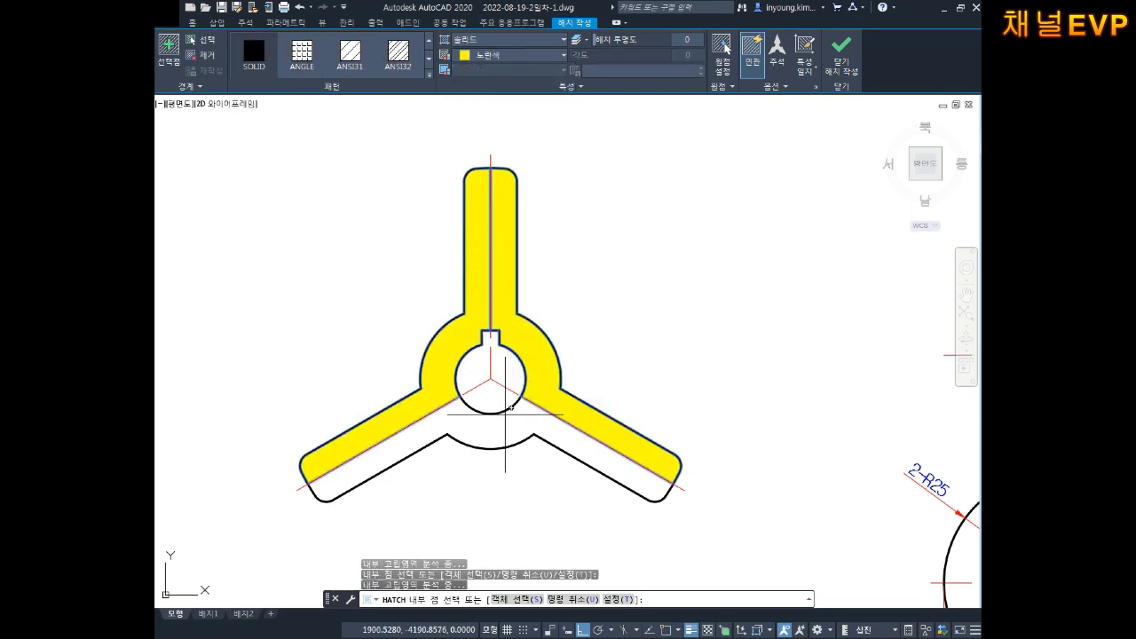
{"action": "left_click", "coordinate": [510, 426]}
{"action": "key", "text": "Escape"}
{"action": "middle_click_drag", "start_coordinate": [585, 340], "coordinate": [639, 334]}
{"action": "key", "text": "Escape"}
{"action": "key", "text": "Escape"}
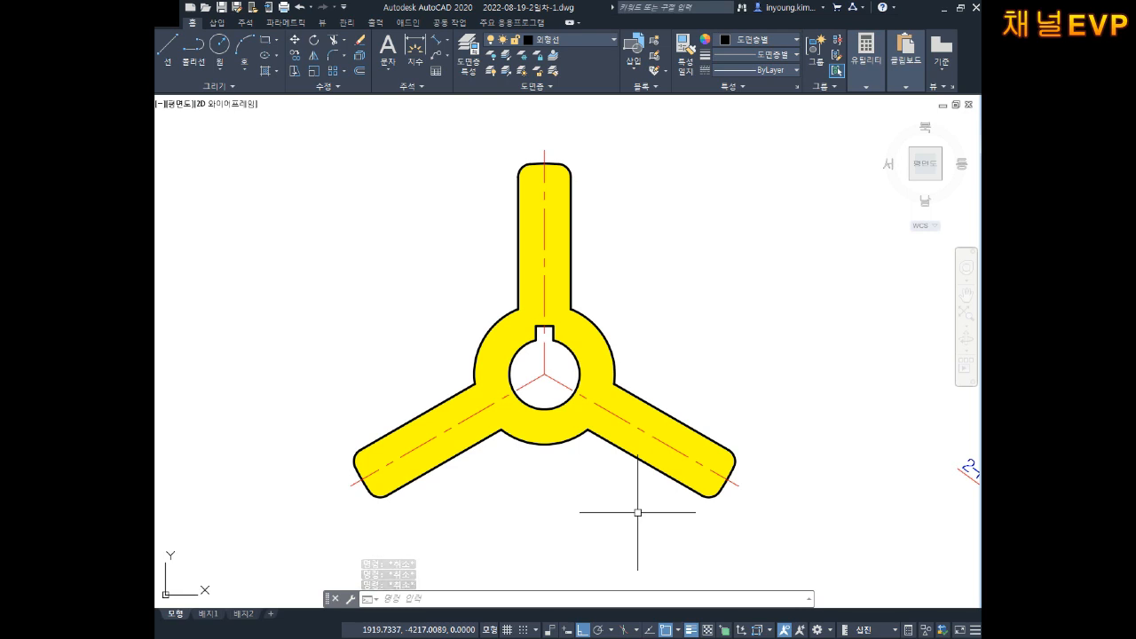
{"action": "key", "text": "Escape"}
{"action": "key", "text": "Escape"}
{"action": "key", "text": "Escape"}
{"action": "mouse_move", "coordinate": [671, 345]}
{"action": "middle_mouse_down"}
{"action": "mouse_move", "coordinate": [779, 337]}
{"action": "mouse_move", "coordinate": [659, 318]}
{"action": "middle_mouse_up"}
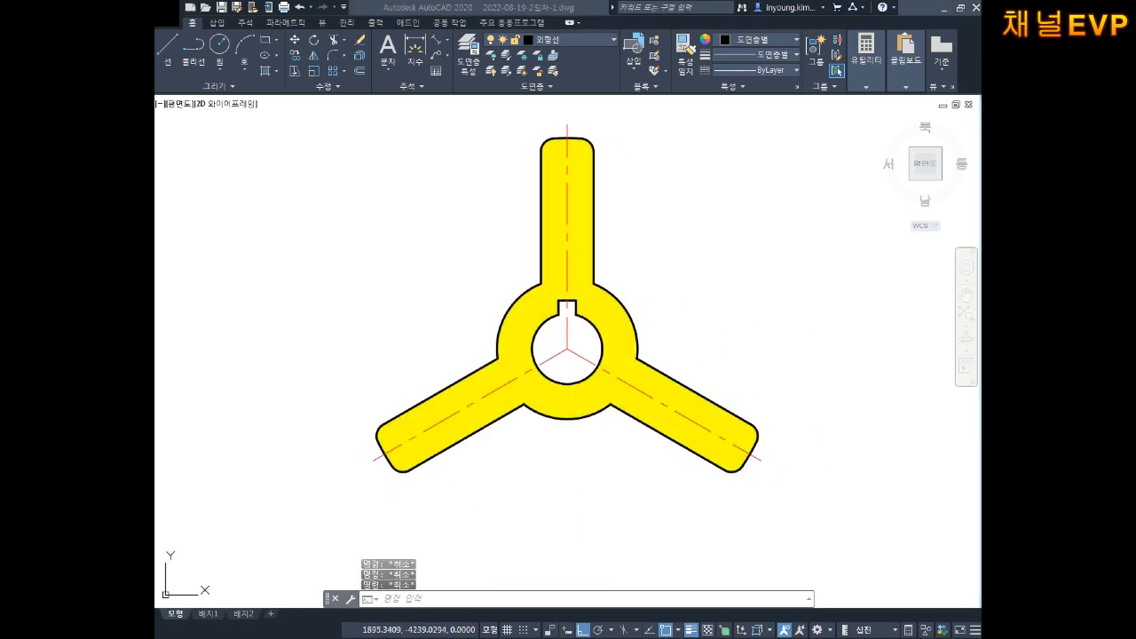
Step: Switch to the Notepad notes and add blank lines to make room for a new entry
{"action": "key", "text": "alt+Tab"}
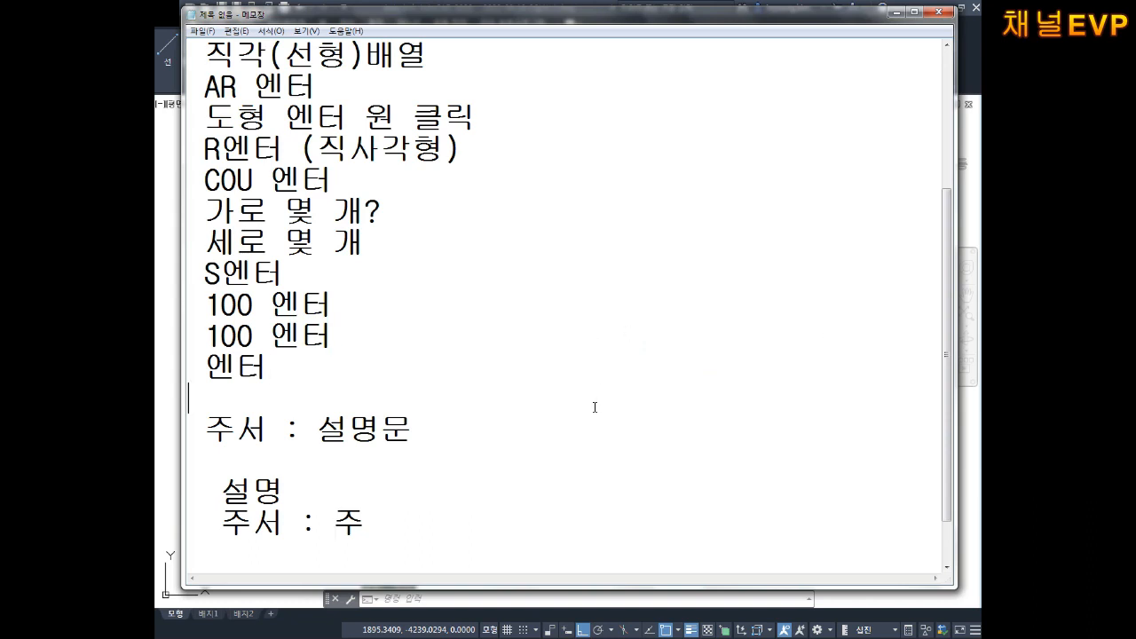
{"action": "key", "text": "Return"}
{"action": "key", "text": "Return"}
{"action": "key", "text": "Return"}
{"action": "key", "text": "Return"}
{"action": "key", "text": "Return"}
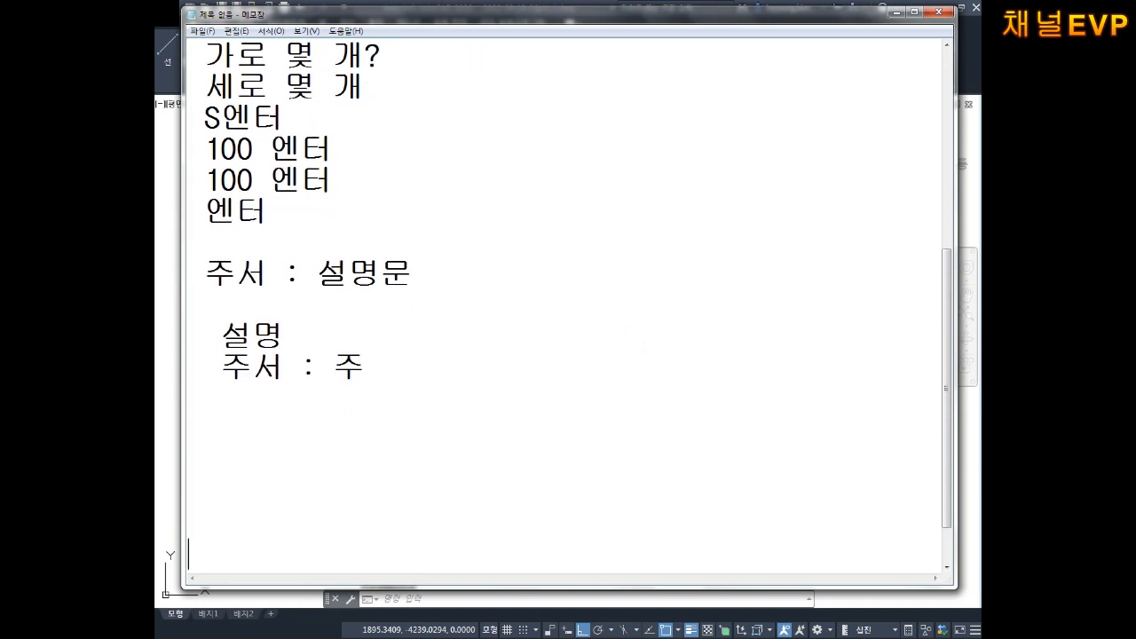
{"action": "key", "text": "Return"}
{"action": "key", "text": "Return"}
{"action": "key", "text": "Return"}
{"action": "key", "text": "Return"}
{"action": "key", "text": "Return"}
{"action": "key", "text": "Return"}
{"action": "key", "text": "Return"}
{"action": "key", "text": "Return"}
{"action": "key", "text": "Return"}
{"action": "key", "text": "Return"}
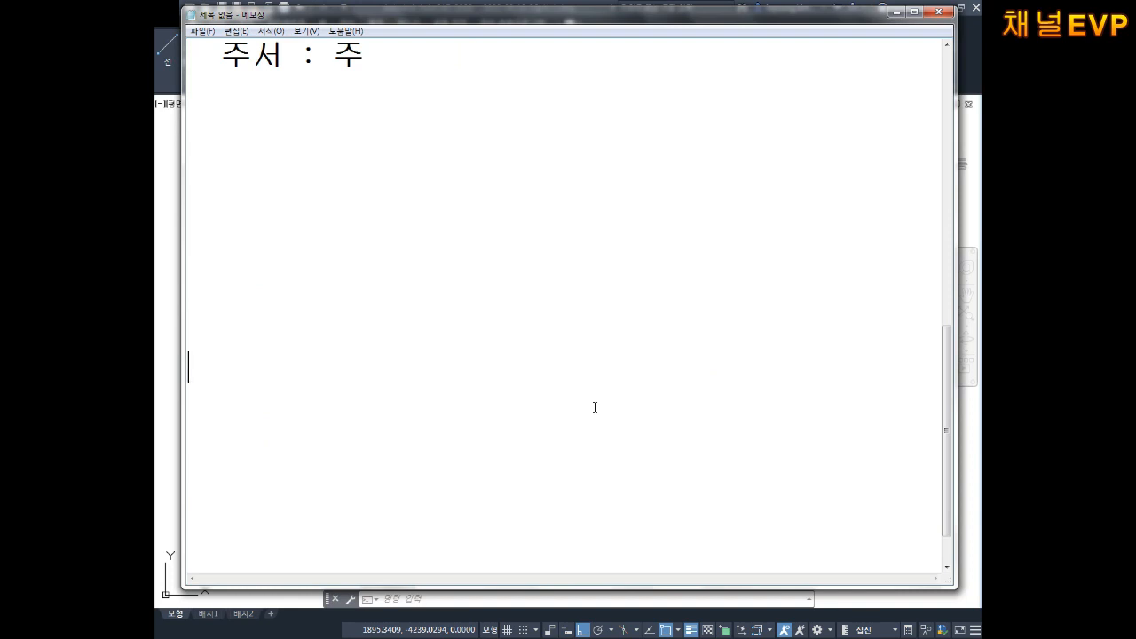
Step: Write the note lines "b엔터 블럭" and "영역설정" beneath the existing notes
{"action": "type", "text": "b엔터 블ㄹ"}
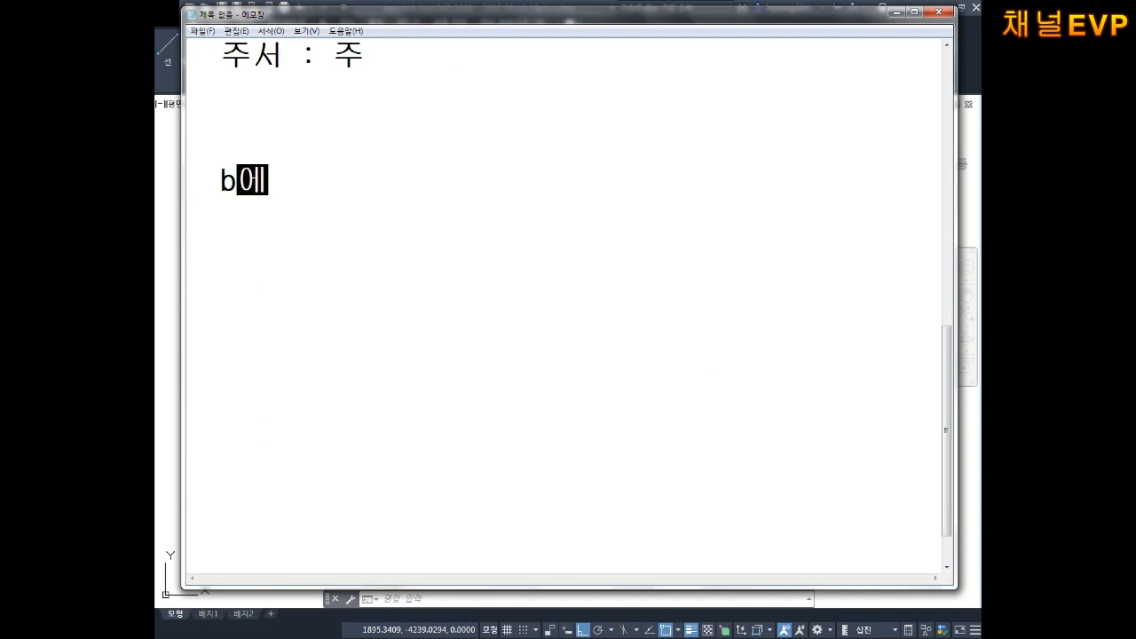
{"action": "key", "text": "Return"}
{"action": "type", "text": "영ㅇ"}
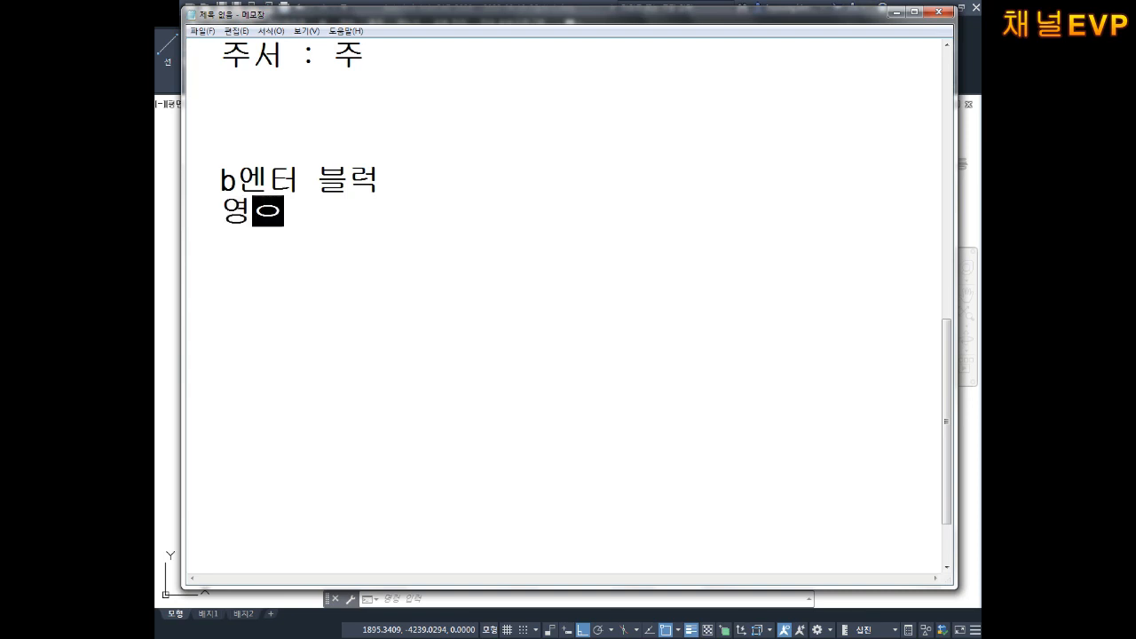
{"action": "type", "text": "역설정"}
{"action": "key", "text": "Return"}
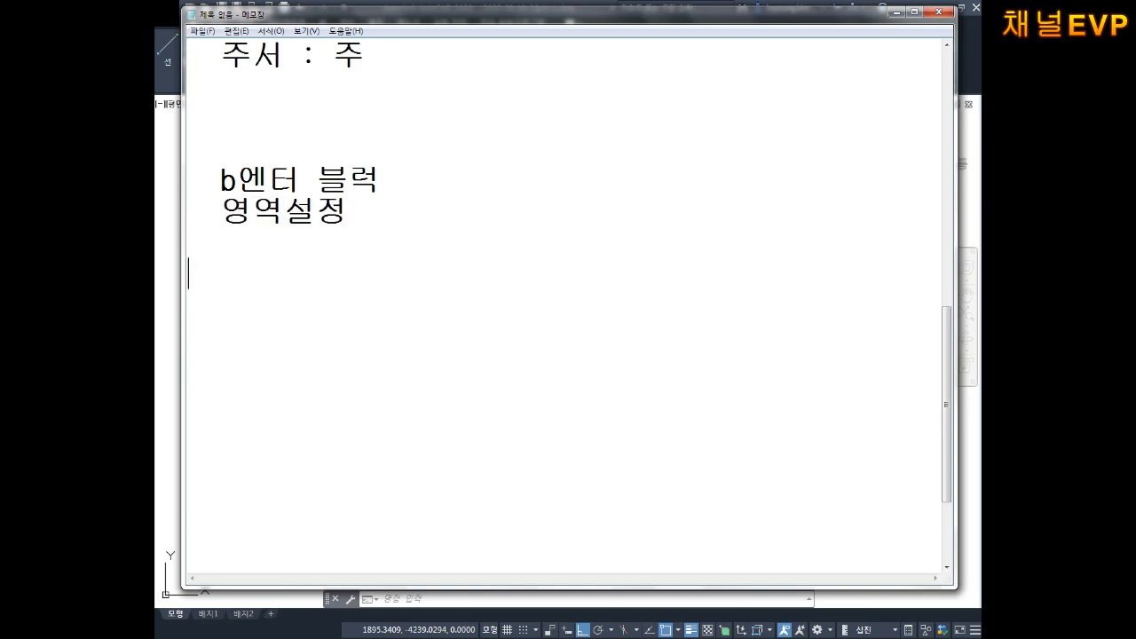
Step: Switch back to the AutoCAD drawing with the yellow three-armed part
{"action": "left_click", "coordinate": [968, 446]}
{"action": "scroll", "coordinate": [654, 373], "scroll_direction": "up", "scroll_amount": 4}
{"action": "key", "text": "Escape"}
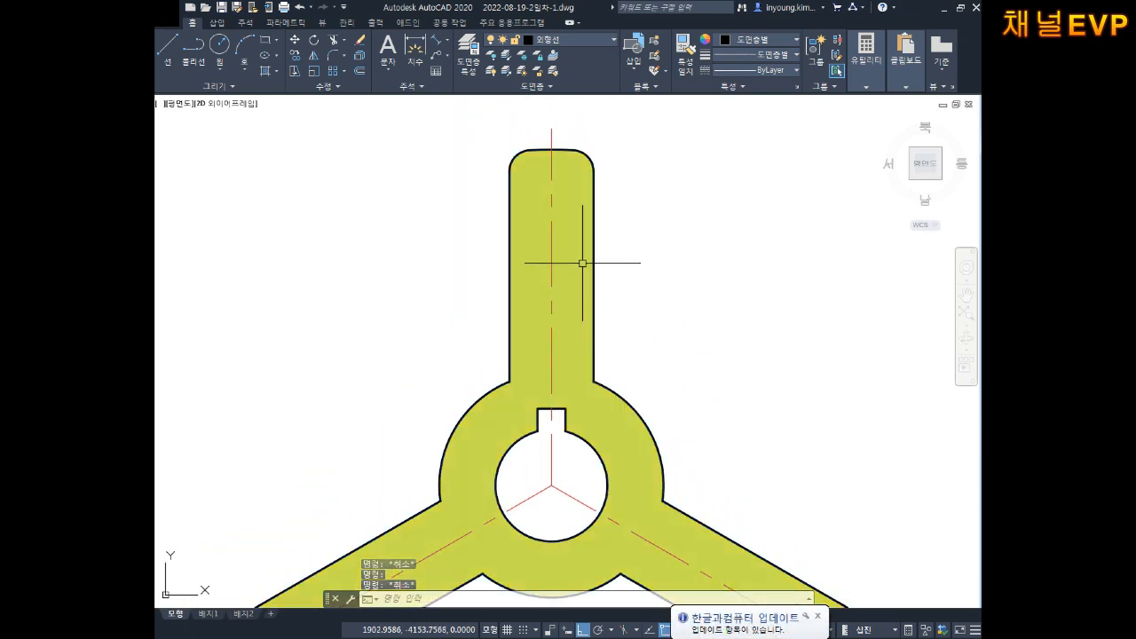
Step: Examine how the part's objects select, using a selection window around the arms and then picking a single arm edge
{"action": "left_click", "coordinate": [580, 262]}
{"action": "key", "text": "Escape"}
{"action": "key", "text": "Escape"}
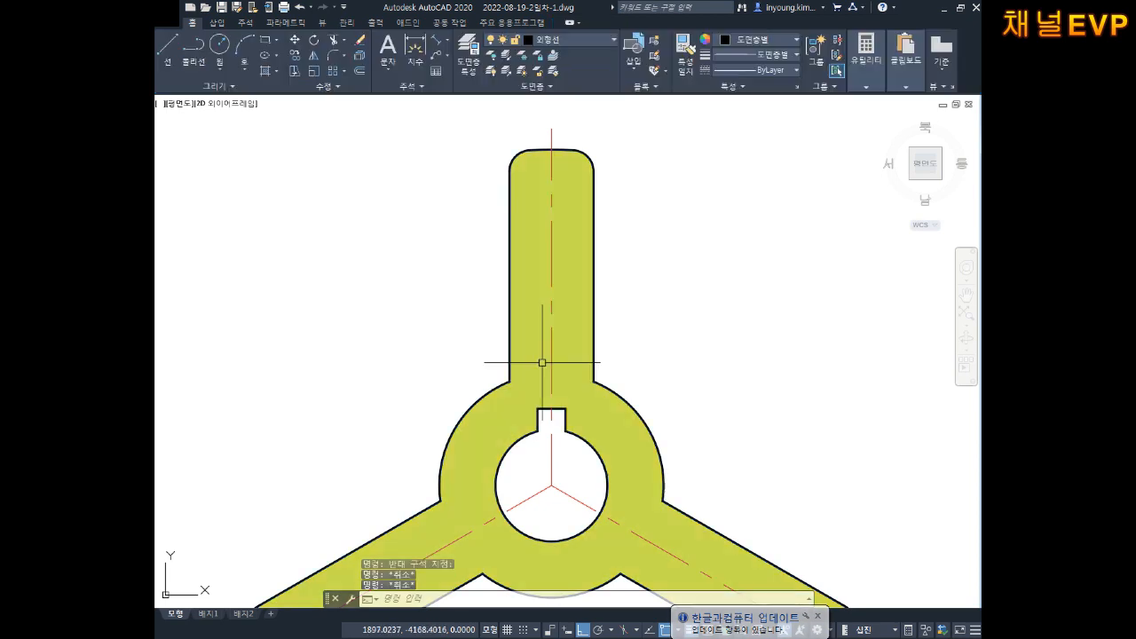
{"action": "middle_click_drag", "start_coordinate": [604, 337], "coordinate": [599, 296]}
{"action": "scroll", "coordinate": [599, 297], "scroll_direction": "down", "scroll_amount": 2}
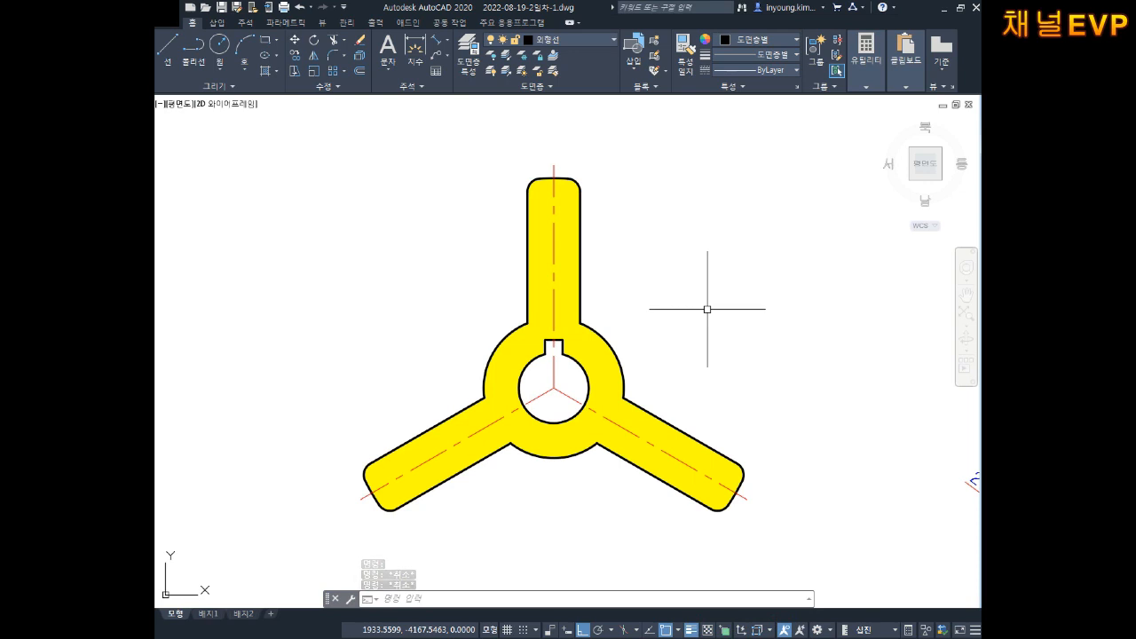
{"action": "left_click", "coordinate": [707, 114]}
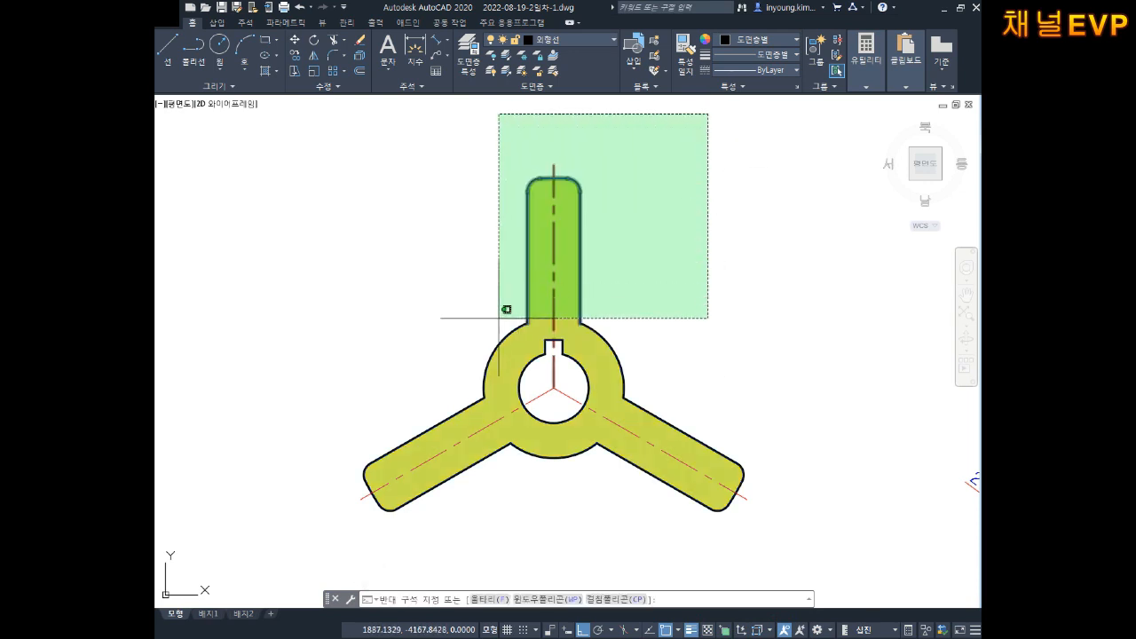
{"action": "left_click", "coordinate": [357, 523]}
{"action": "left_click", "coordinate": [715, 234]}
{"action": "key", "text": "Escape"}
{"action": "key", "text": "Escape"}
{"action": "key", "text": "Escape"}
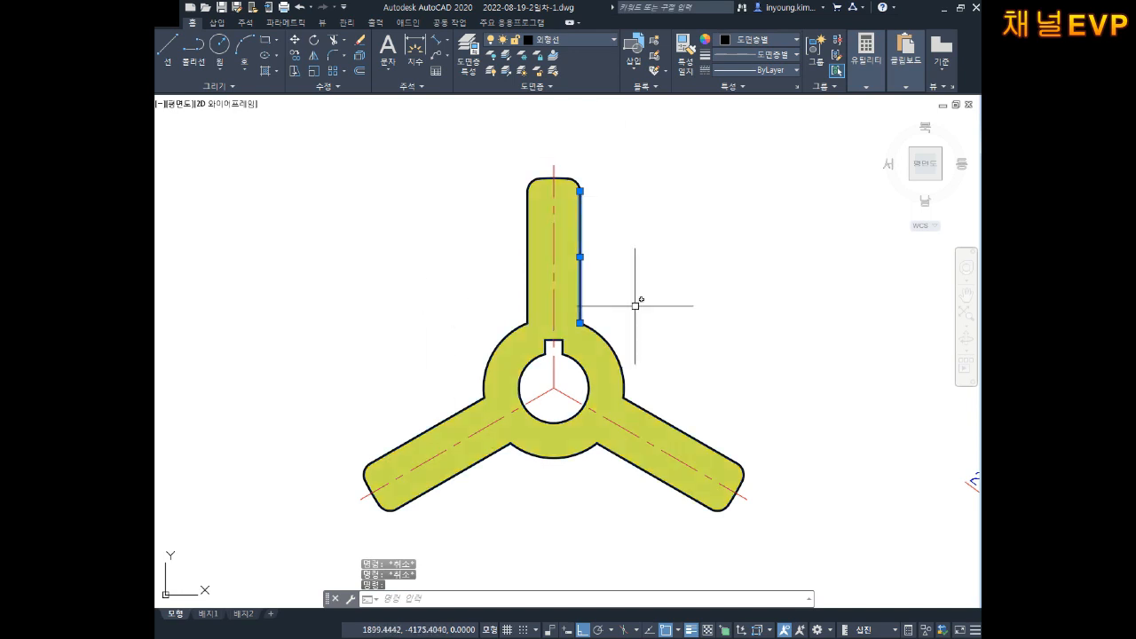
Step: Start a block definition named "축" and set its base point at the centre of the keyed bore
{"action": "scroll", "coordinate": [685, 326], "scroll_direction": "down", "scroll_amount": 2}
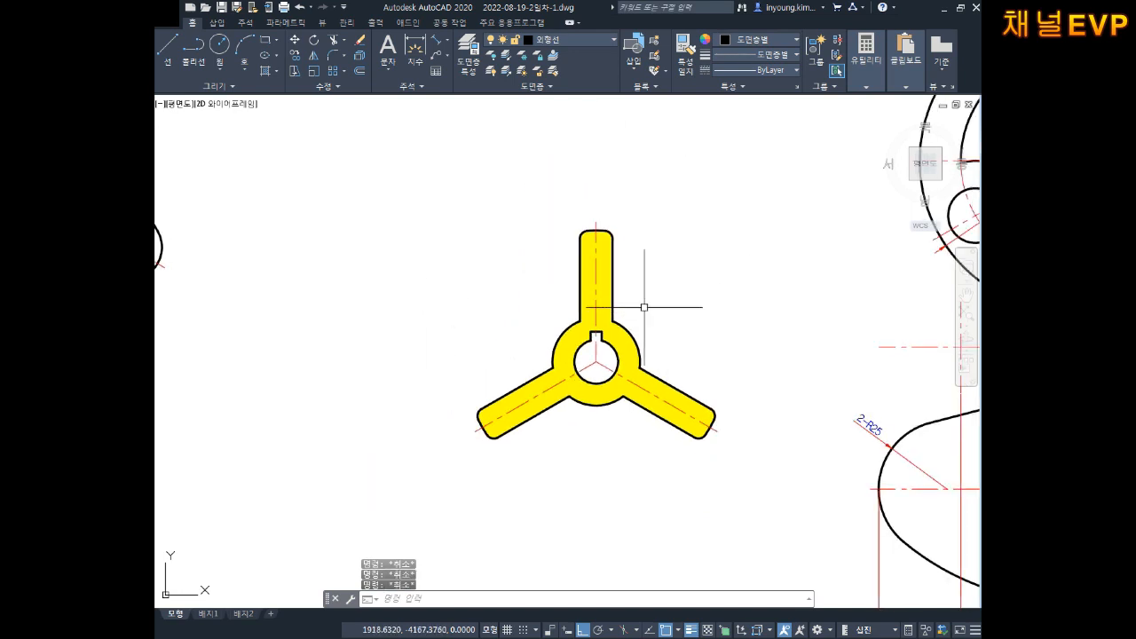
{"action": "scroll", "coordinate": [652, 306], "scroll_direction": "up", "scroll_amount": 4}
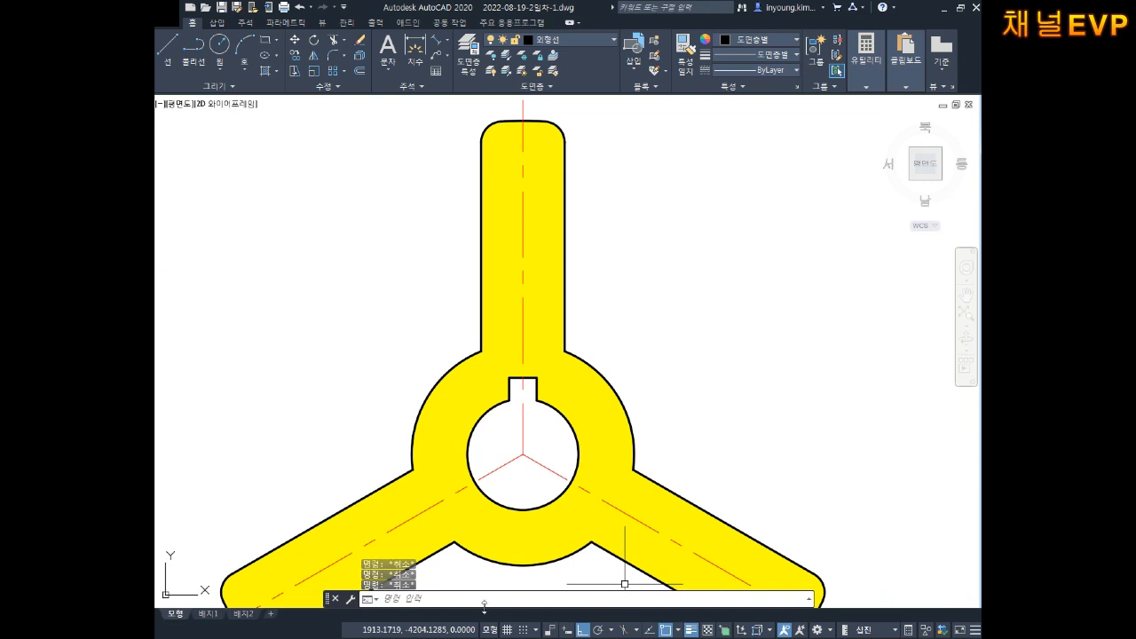
{"action": "middle_click_drag", "start_coordinate": [632, 444], "coordinate": [601, 371]}
{"action": "scroll", "coordinate": [624, 405], "scroll_direction": "down", "scroll_amount": 3}
{"action": "middle_click_drag", "start_coordinate": [624, 406], "coordinate": [634, 418]}
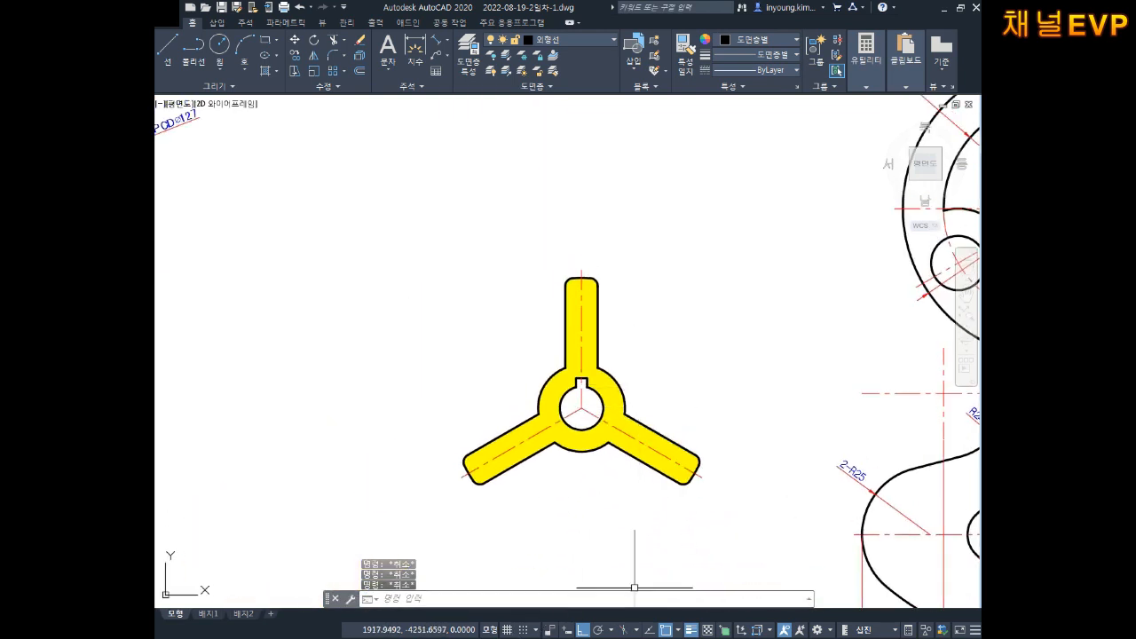
{"action": "type", "text": "b"}
{"action": "key", "text": "Return"}
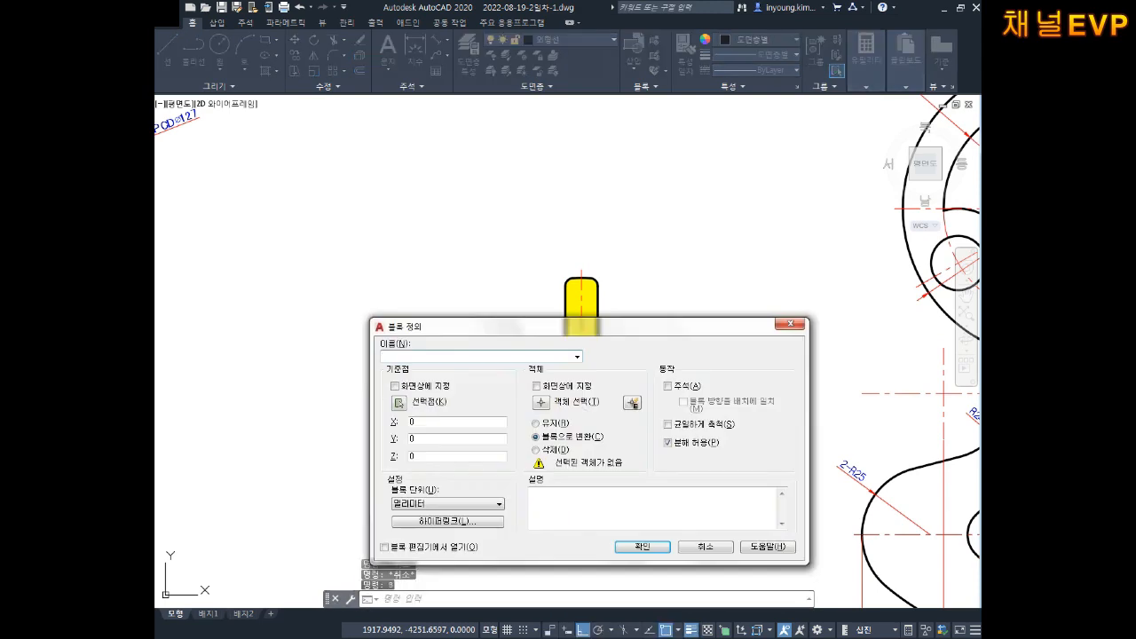
{"action": "left_click_drag", "start_coordinate": [554, 322], "coordinate": [533, 164]}
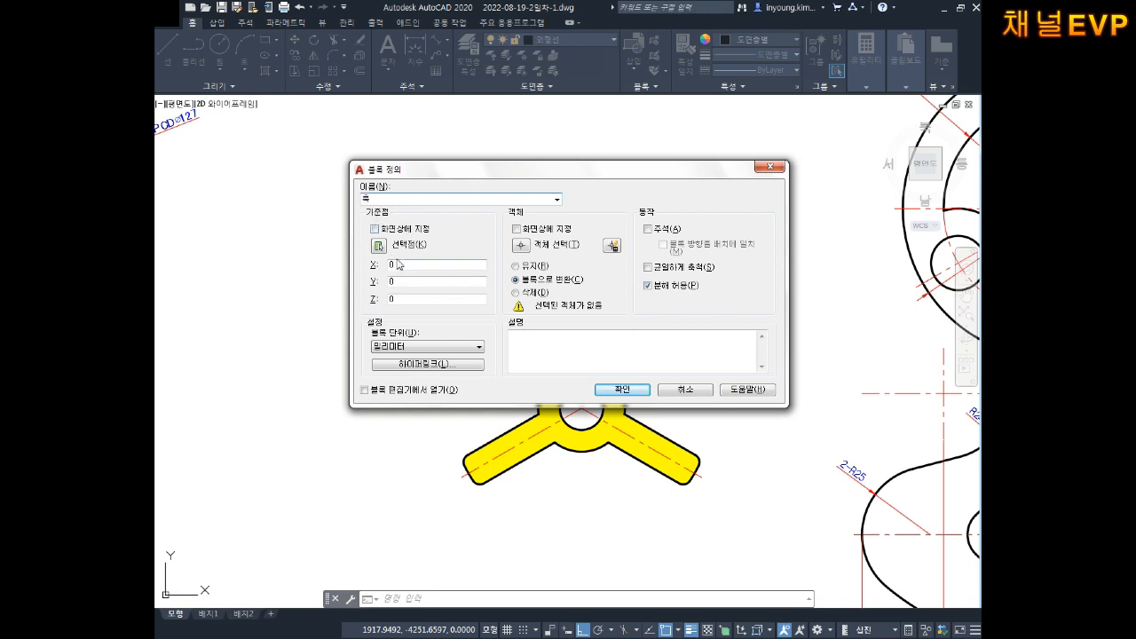
{"action": "type", "text": "축"}
{"action": "left_click", "coordinate": [380, 249]}
{"action": "scroll", "coordinate": [563, 351], "scroll_direction": "up", "scroll_amount": 3}
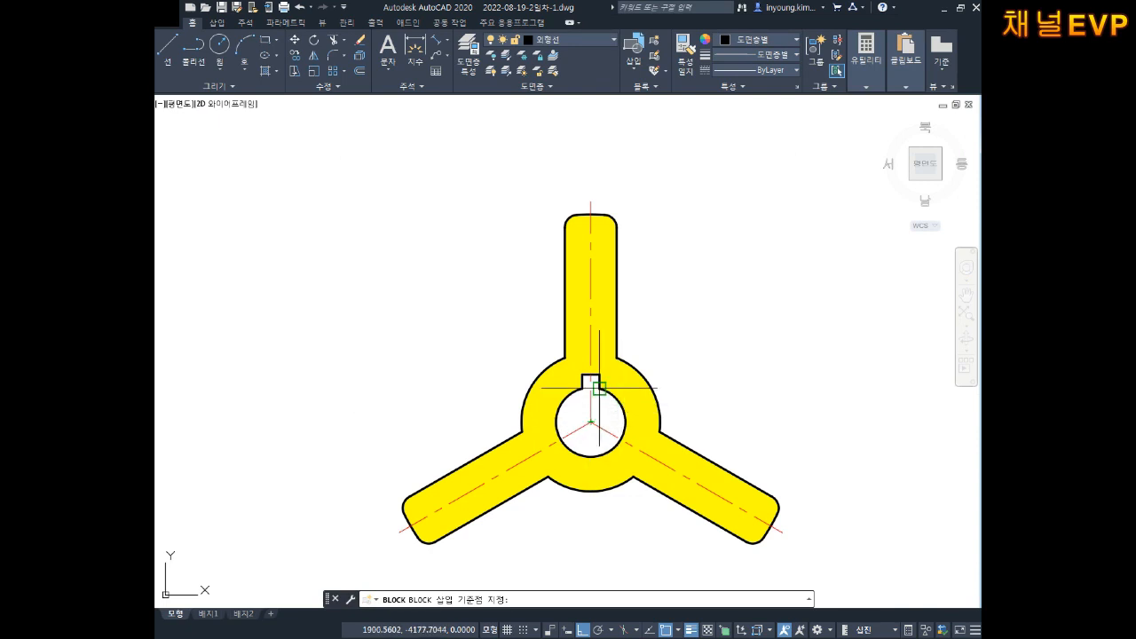
{"action": "left_click", "coordinate": [591, 421]}
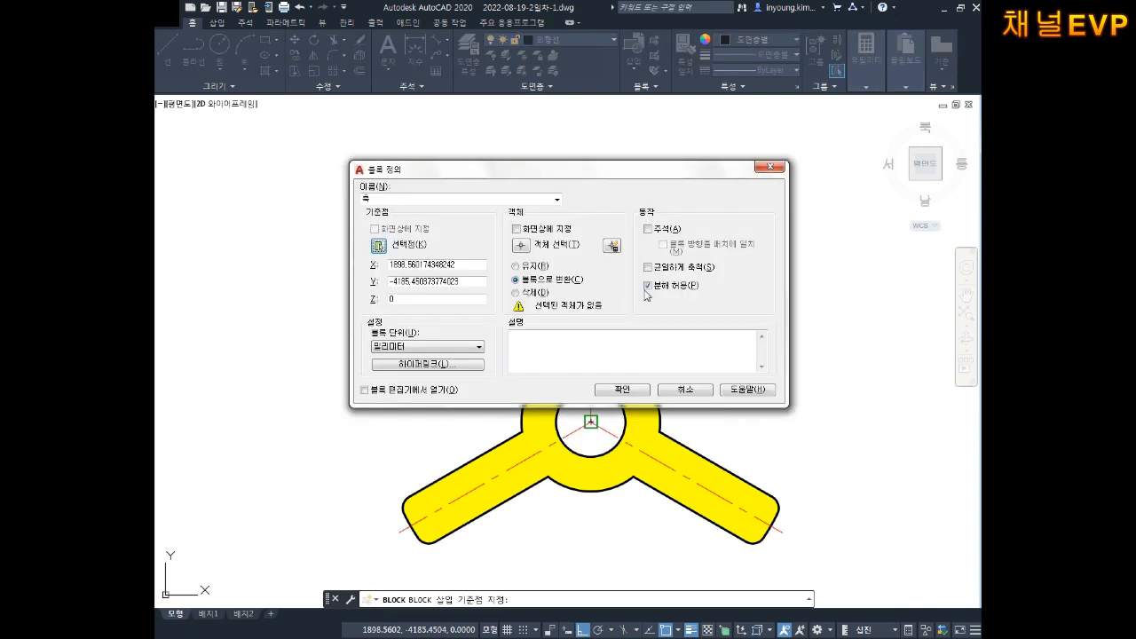
Step: Add the whole three-armed part with its centrelines and fill to the definition and create it with the convert-to-block option
{"action": "left_click", "coordinate": [525, 246]}
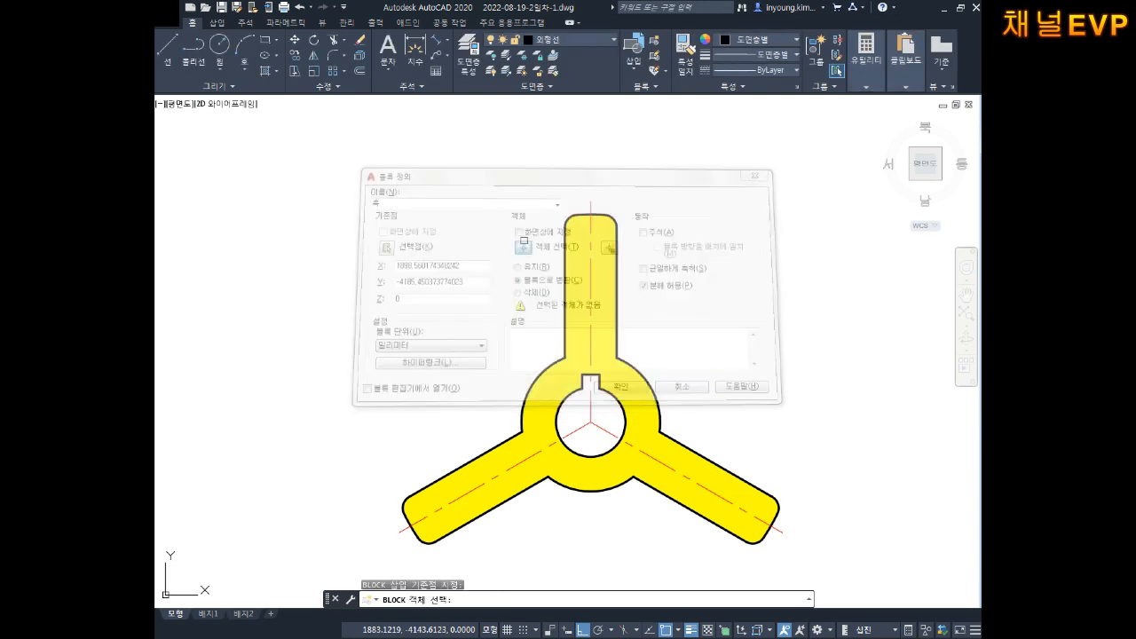
{"action": "scroll", "coordinate": [545, 261], "scroll_direction": "down", "scroll_amount": 2}
{"action": "left_click", "coordinate": [725, 197]}
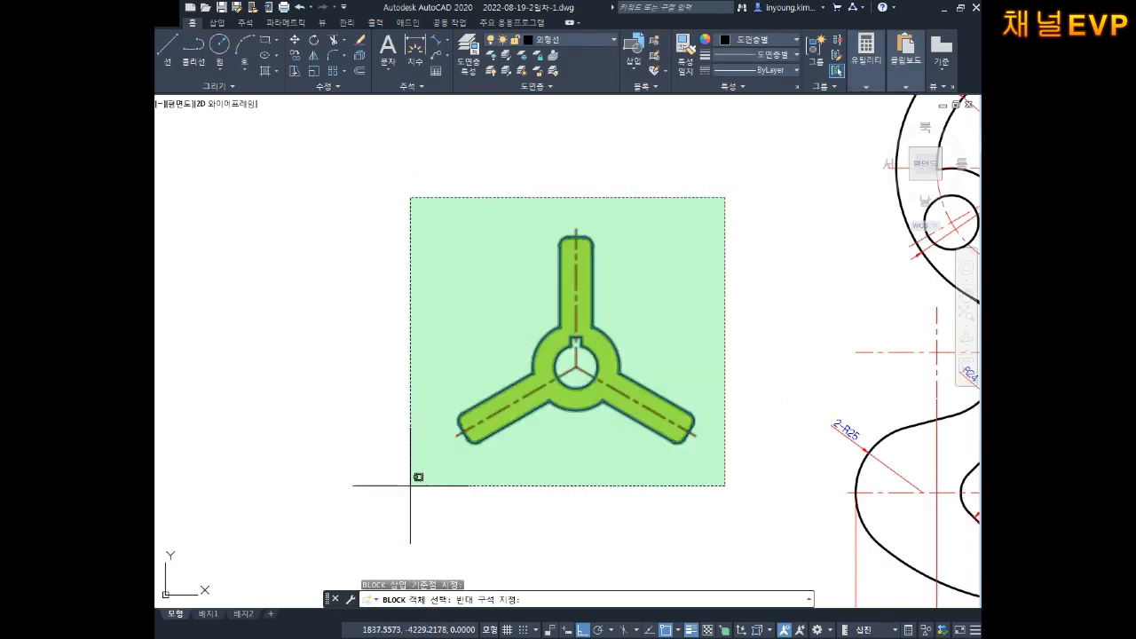
{"action": "left_click", "coordinate": [353, 543]}
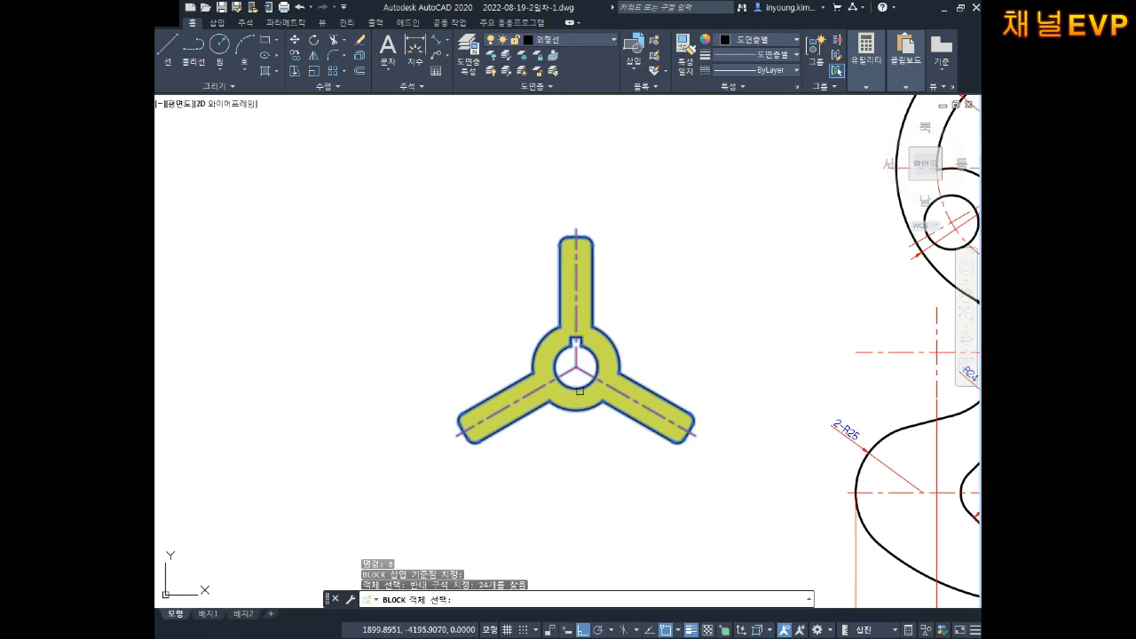
{"action": "key", "text": "Return"}
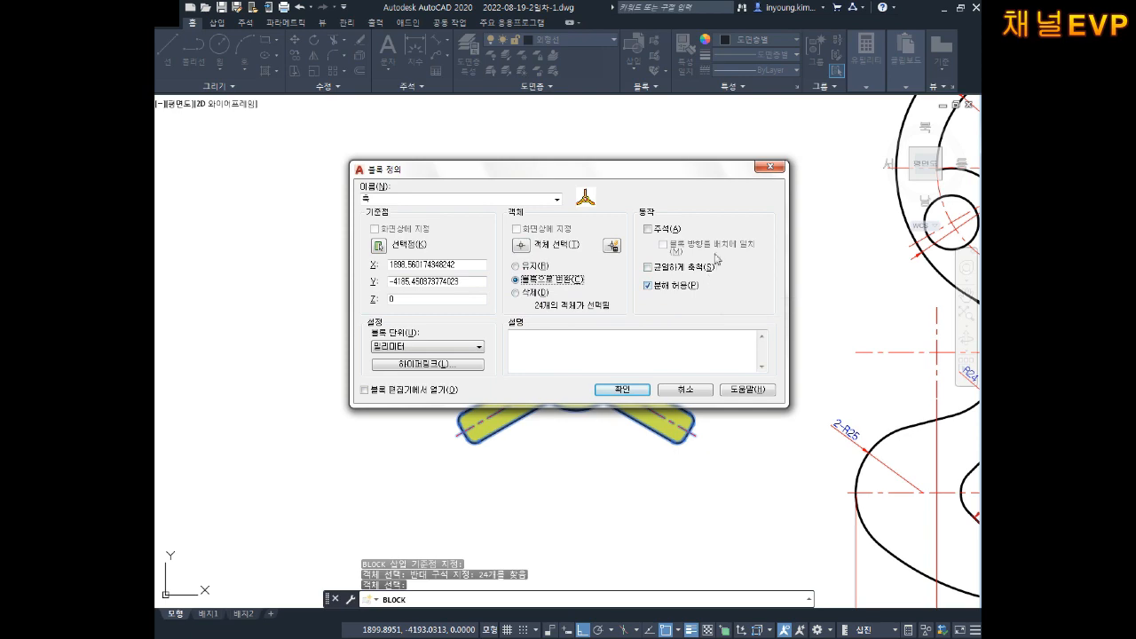
{"action": "left_click", "coordinate": [620, 391]}
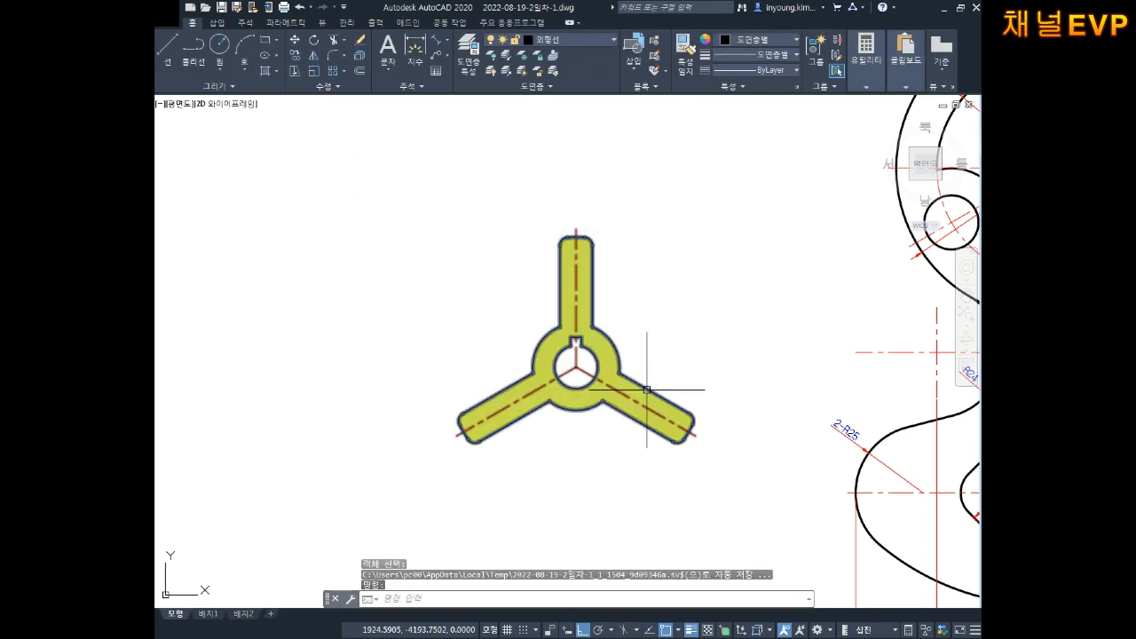
{"action": "middle_click_drag", "start_coordinate": [615, 346], "coordinate": [625, 328]}
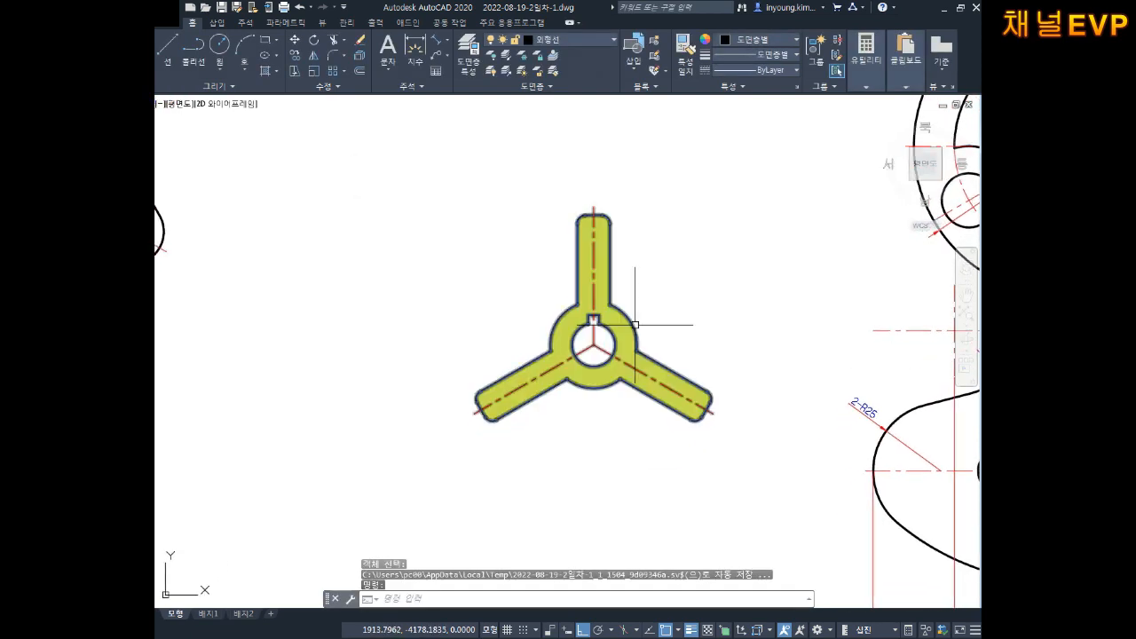
{"action": "key", "text": "Escape"}
{"action": "key", "text": "Escape"}
{"action": "key", "text": "Escape"}
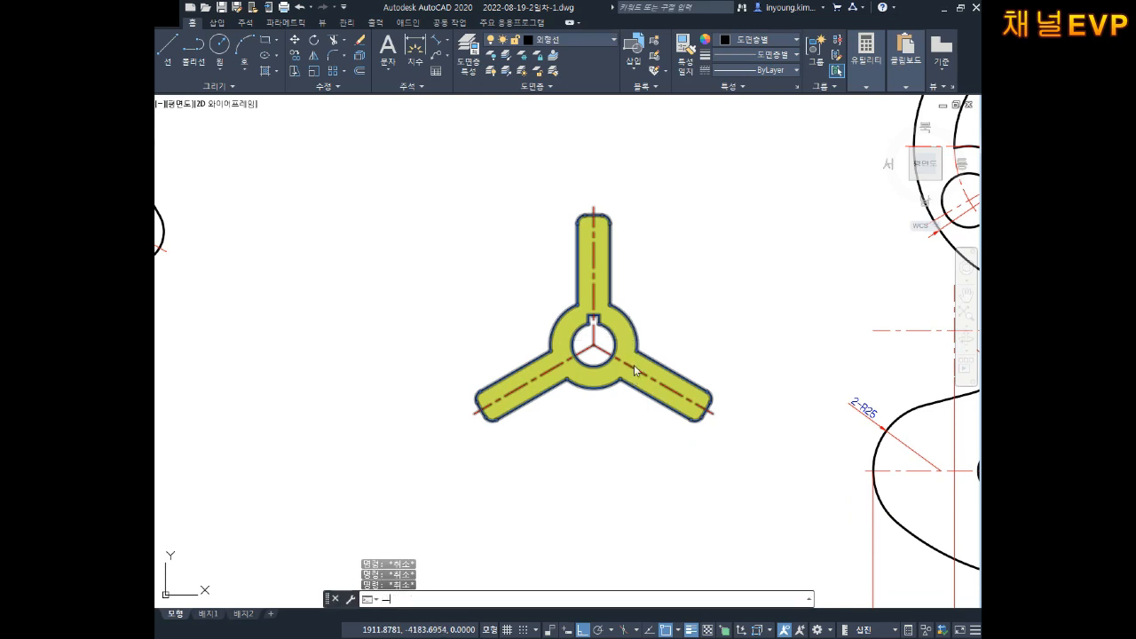
Step: Move the block horizontally to the left, using its bore centre as the base point
{"action": "key", "text": "Return"}
{"action": "type", "text": "ㅁ"}
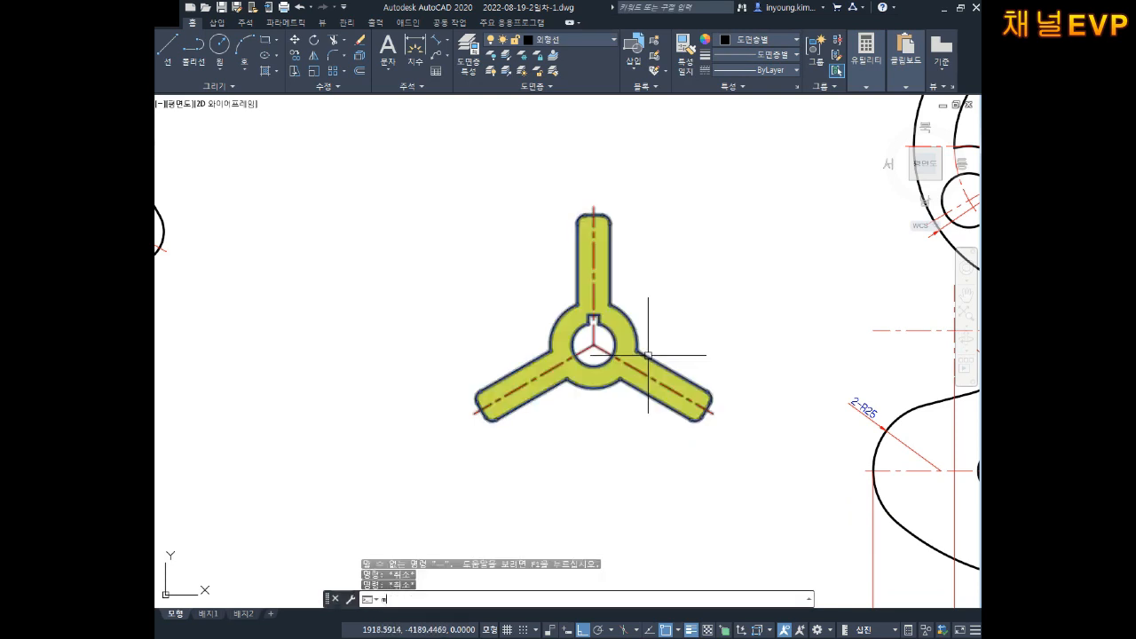
{"action": "key", "text": "Return"}
{"action": "left_click", "coordinate": [641, 343]}
{"action": "key", "text": "Return"}
{"action": "left_click", "coordinate": [593, 345]}
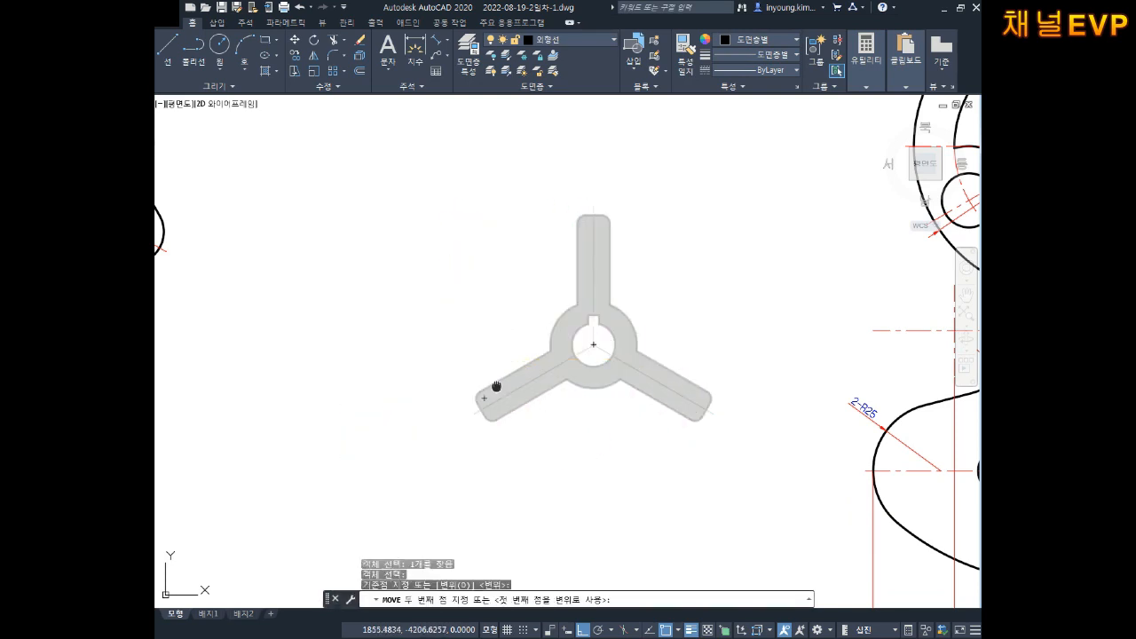
{"action": "middle_click_drag", "start_coordinate": [496, 386], "coordinate": [633, 272]}
{"action": "left_click", "coordinate": [495, 415]}
{"action": "middle_click_drag", "start_coordinate": [550, 345], "coordinate": [551, 371]}
{"action": "key", "text": "Escape"}
Step: Move the block diagonally down to the right from its bore centre, with ortho mode off
{"action": "type", "text": "m"}
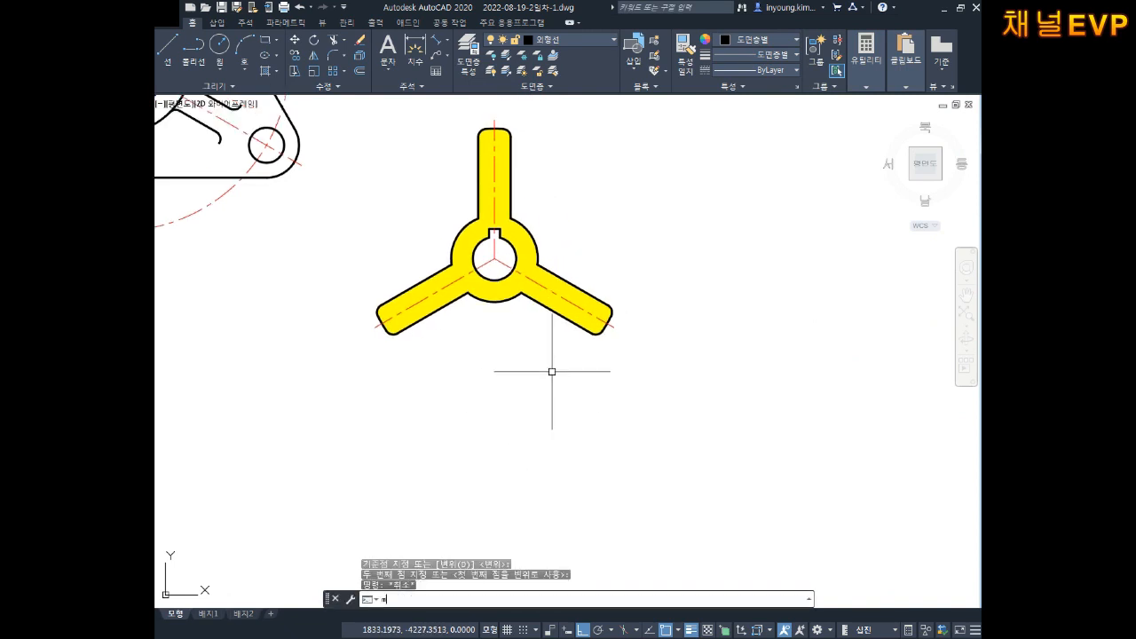
{"action": "key", "text": "Return"}
{"action": "left_click", "coordinate": [552, 372]}
{"action": "left_click", "coordinate": [489, 399]}
{"action": "key", "text": "Return"}
{"action": "left_click", "coordinate": [494, 258]}
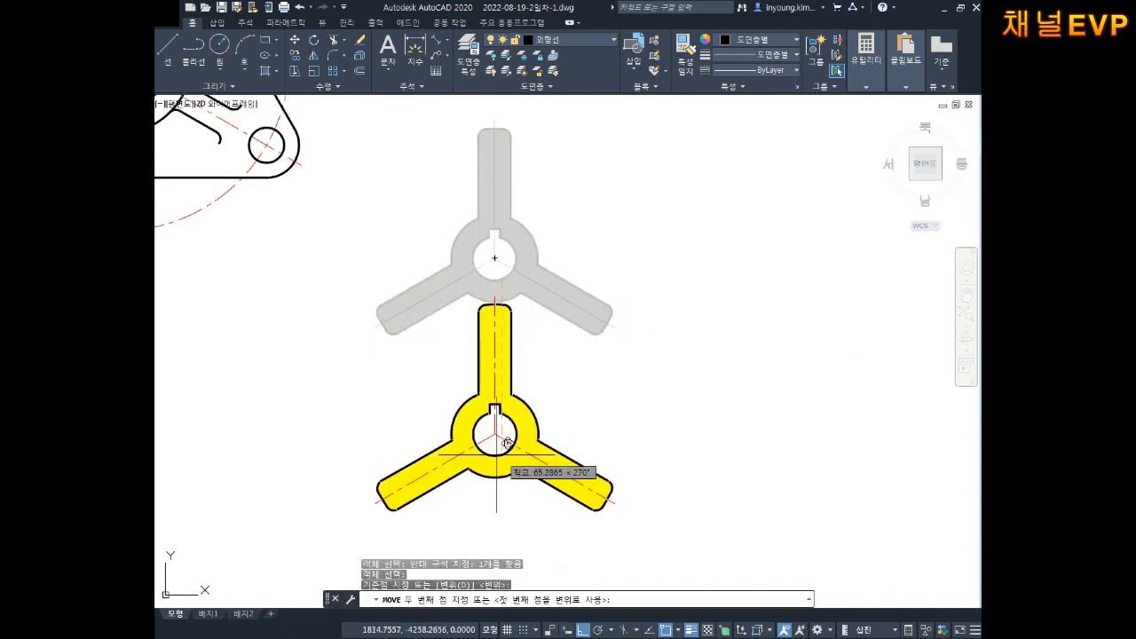
{"action": "left_click", "coordinate": [640, 397]}
Step: Repeat the move on the block, taking it by its bore centre diagonally up to the left
{"action": "key", "text": "Return"}
{"action": "left_click", "coordinate": [620, 429]}
{"action": "key", "text": "Return"}
{"action": "left_click", "coordinate": [639, 396]}
{"action": "left_click", "coordinate": [502, 307]}
{"action": "key", "text": "Escape"}
{"action": "key", "text": "Escape"}
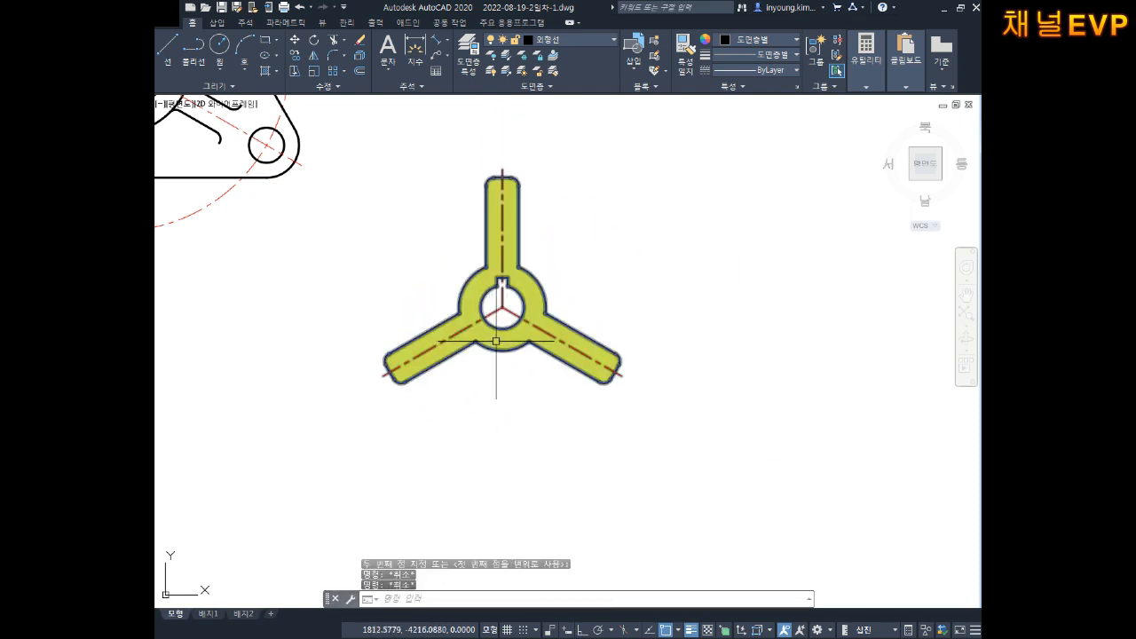
Step: Move the block by its bore centre once more, to a clear area farther right and slightly lower
{"action": "key", "text": "Return"}
{"action": "left_click", "coordinate": [591, 297]}
{"action": "left_click", "coordinate": [455, 422]}
{"action": "key", "text": "Return"}
{"action": "left_click", "coordinate": [502, 307]}
{"action": "left_click", "coordinate": [675, 378]}
{"action": "key", "text": "Escape"}
{"action": "key", "text": "Escape"}
{"action": "middle_click_drag", "start_coordinate": [728, 467], "coordinate": [618, 438]}
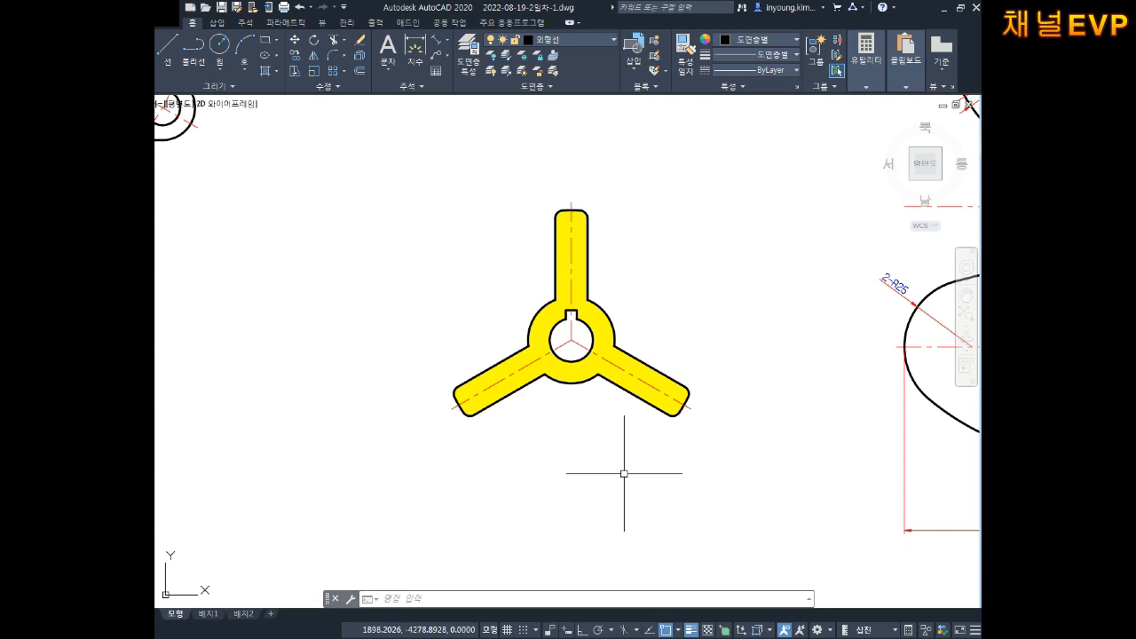
Step: Copy the block from its bore centre and place the copy to the left of the original
{"action": "mouse_move", "coordinate": [666, 474]}
{"action": "middle_mouse_down"}
{"action": "mouse_move", "coordinate": [611, 375]}
{"action": "mouse_move", "coordinate": [591, 385]}
{"action": "mouse_move", "coordinate": [609, 369]}
{"action": "middle_mouse_up"}
{"action": "type", "text": "co"}
{"action": "key", "text": "Return"}
{"action": "left_click", "coordinate": [657, 210]}
{"action": "left_click", "coordinate": [527, 409]}
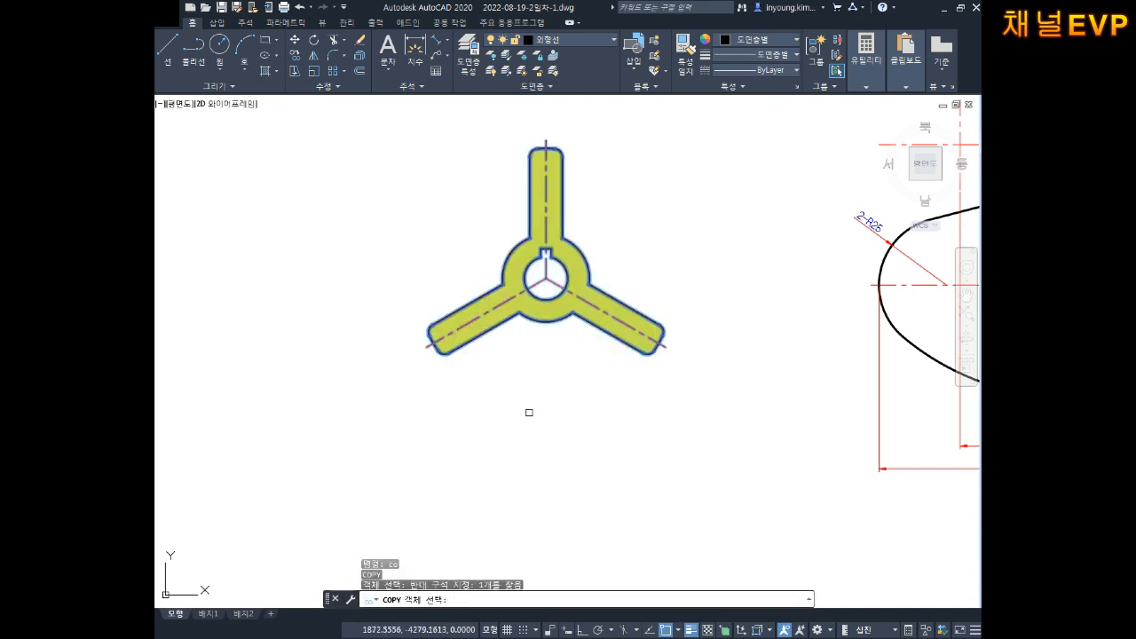
{"action": "key", "text": "Return"}
{"action": "left_click", "coordinate": [546, 280]}
{"action": "middle_click_drag", "start_coordinate": [385, 325], "coordinate": [586, 334]}
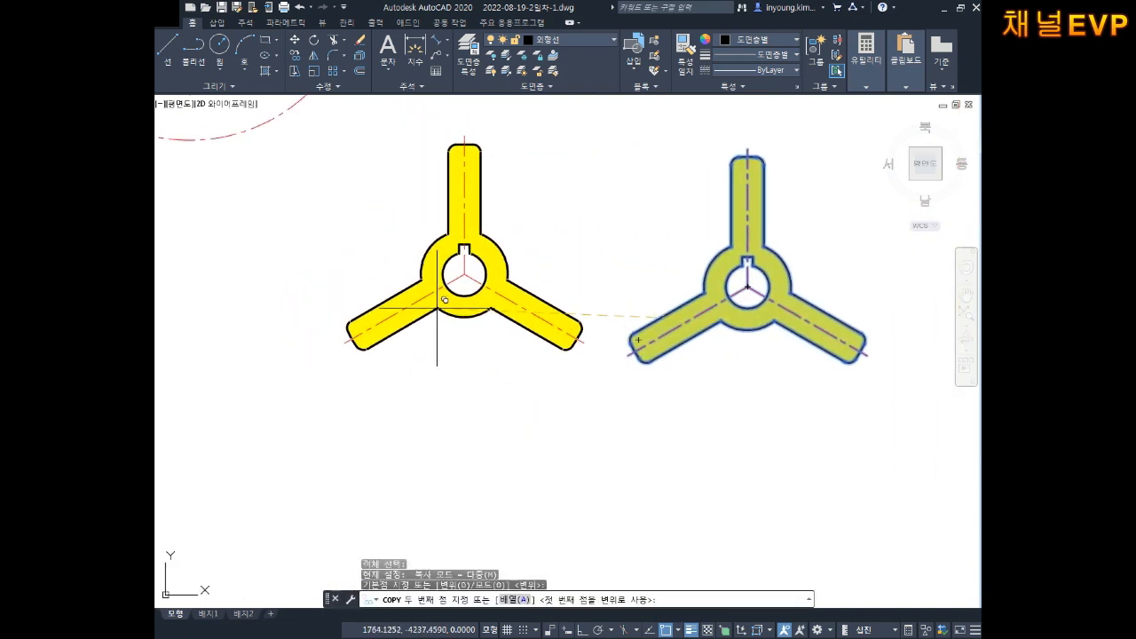
{"action": "left_click", "coordinate": [433, 312]}
{"action": "key", "text": "Escape"}
{"action": "key", "text": "Escape"}
Step: Check the original block's selection and explode the left-hand copy into separate objects
{"action": "left_click", "coordinate": [832, 270]}
{"action": "left_click", "coordinate": [777, 366]}
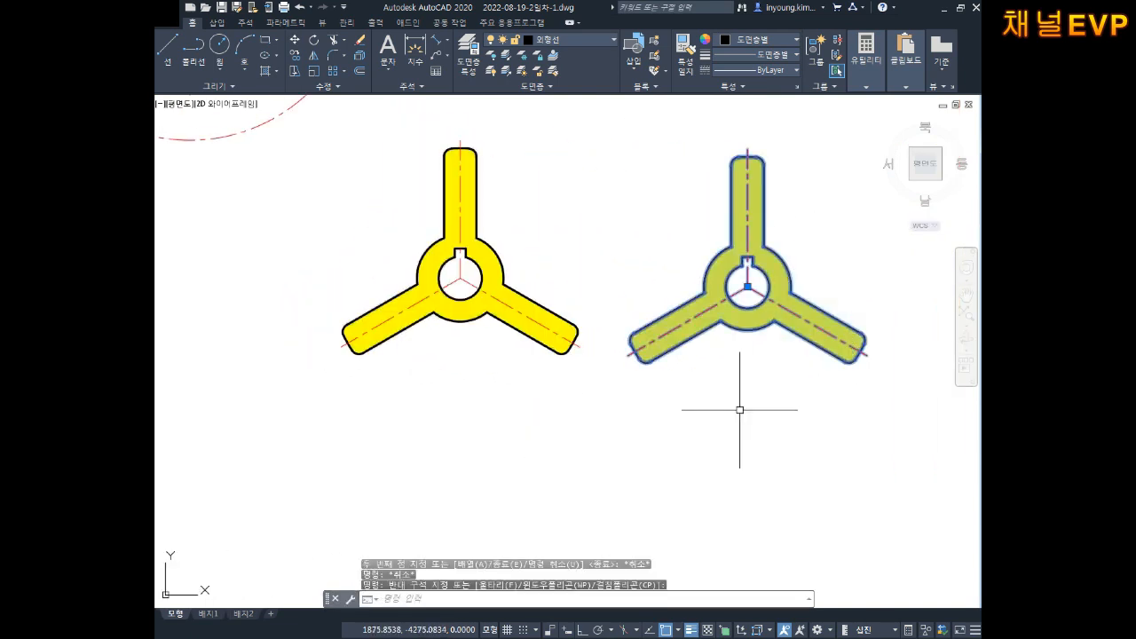
{"action": "key", "text": "Escape"}
{"action": "middle_click_drag", "start_coordinate": [464, 260], "coordinate": [564, 283]}
{"action": "type", "text": "x"}
{"action": "key", "text": "Return"}
{"action": "left_click", "coordinate": [596, 209]}
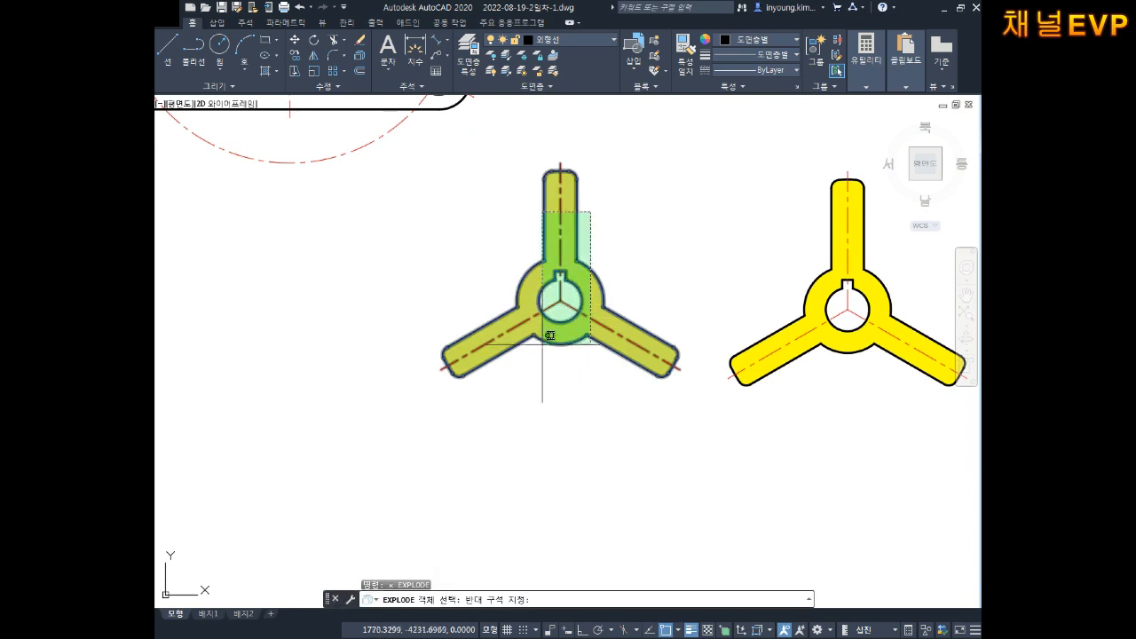
{"action": "left_click", "coordinate": [570, 279]}
{"action": "key", "text": "Return"}
{"action": "key", "text": "Escape"}
Step: Compare how the exploded left-hand part and the right-hand block select, using selection windows over each
{"action": "left_click", "coordinate": [583, 289]}
{"action": "key", "text": "Escape"}
{"action": "key", "text": "Escape"}
{"action": "key", "text": "Escape"}
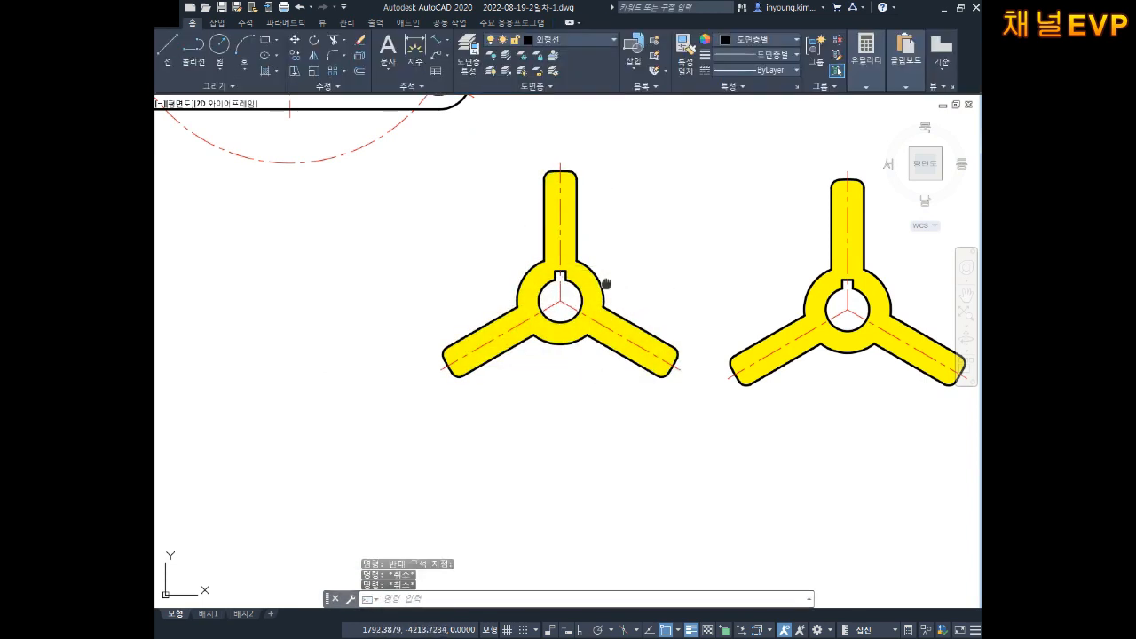
{"action": "middle_click_drag", "start_coordinate": [606, 284], "coordinate": [587, 301]}
{"action": "left_click", "coordinate": [618, 259]}
{"action": "left_click", "coordinate": [469, 402]}
{"action": "key", "text": "Escape"}
{"action": "middle_click_drag", "start_coordinate": [673, 327], "coordinate": [555, 325]}
{"action": "left_click", "coordinate": [787, 302]}
{"action": "left_click", "coordinate": [716, 435]}
{"action": "key", "text": "Escape"}
{"action": "key", "text": "Escape"}
{"action": "middle_click_drag", "start_coordinate": [637, 384], "coordinate": [698, 360]}
{"action": "key", "text": "Escape"}
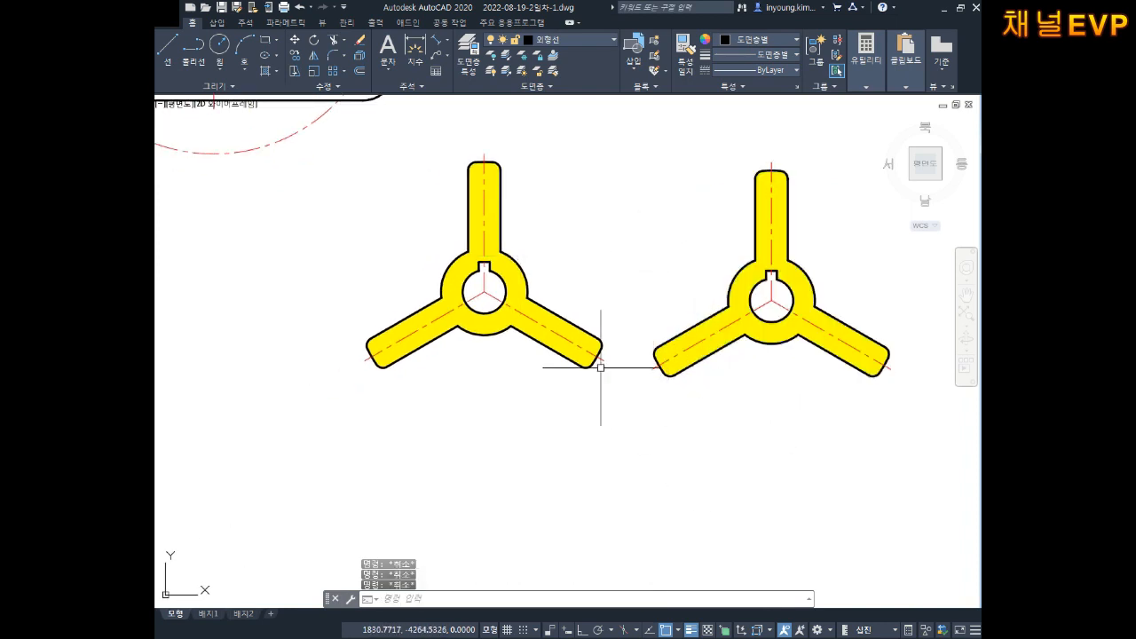
{"action": "middle_click_drag", "start_coordinate": [687, 321], "coordinate": [606, 294]}
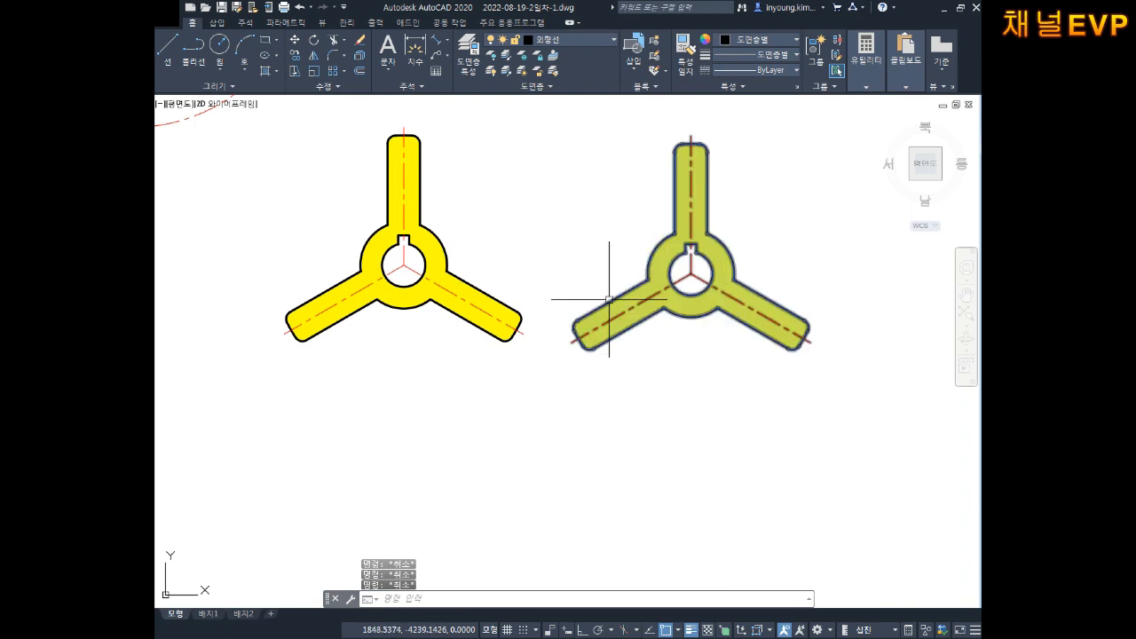
{"action": "middle_click_drag", "start_coordinate": [553, 332], "coordinate": [613, 370]}
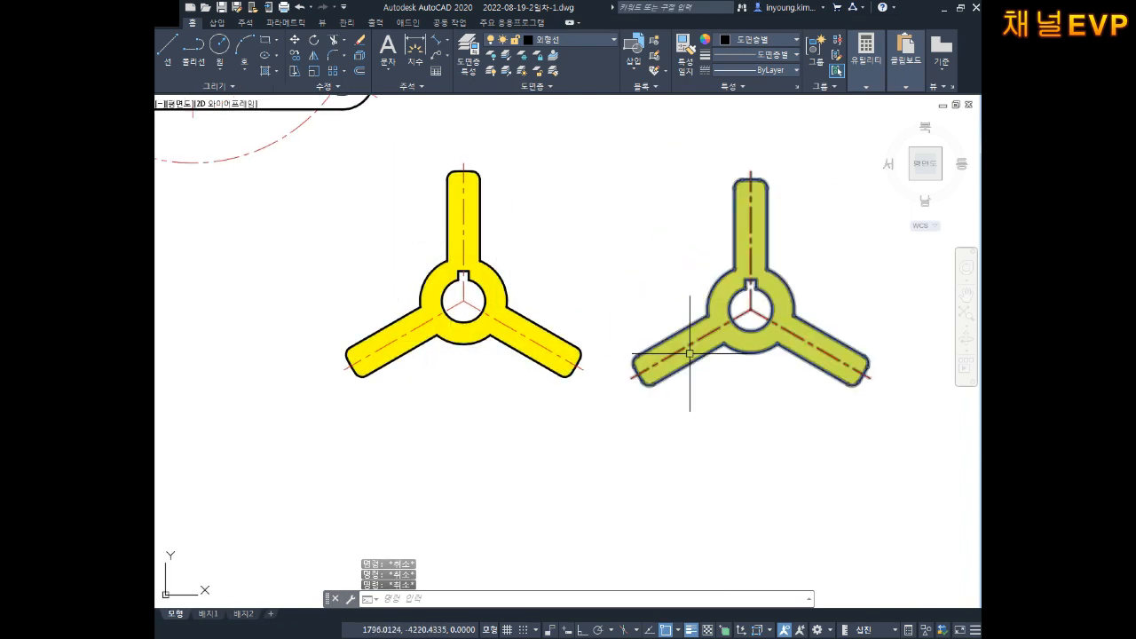
Step: Move the right-hand block slightly to the right, using the right quadrant of its bore as the base point
{"action": "mouse_move", "coordinate": [806, 358]}
{"action": "middle_mouse_down"}
{"action": "mouse_move", "coordinate": [807, 317]}
{"action": "mouse_move", "coordinate": [740, 401]}
{"action": "mouse_move", "coordinate": [749, 332]}
{"action": "middle_mouse_up"}
{"action": "scroll", "coordinate": [640, 346], "scroll_direction": "down", "scroll_amount": 4}
{"action": "scroll", "coordinate": [640, 351], "scroll_direction": "up", "scroll_amount": 2}
{"action": "scroll", "coordinate": [640, 351], "scroll_direction": "up", "scroll_amount": 4}
{"action": "type", "text": "m"}
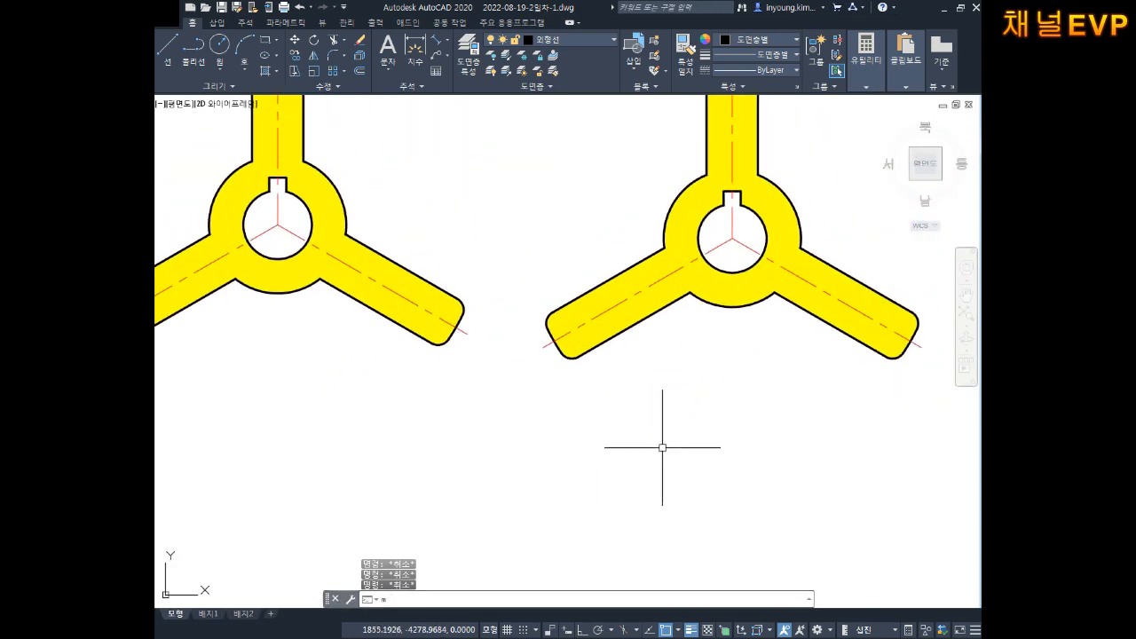
{"action": "key", "text": "space"}
{"action": "left_click", "coordinate": [787, 262]}
{"action": "key", "text": "space"}
{"action": "left_click", "coordinate": [766, 240]}
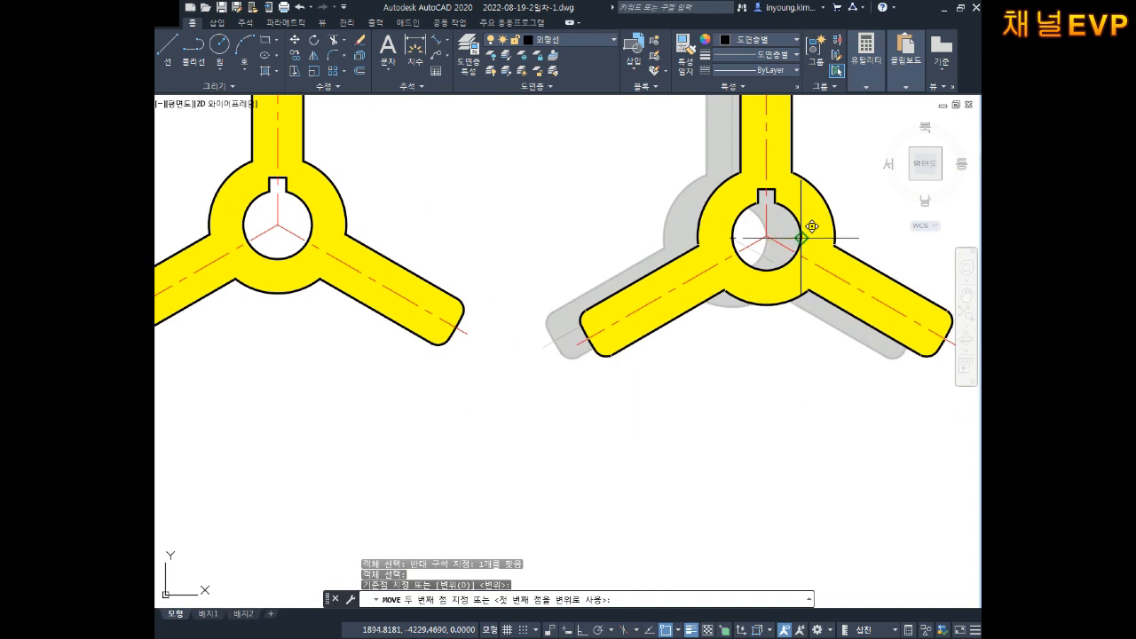
{"action": "left_click", "coordinate": [792, 246]}
{"action": "key", "text": "Escape"}
{"action": "scroll", "coordinate": [768, 296], "scroll_direction": "down", "scroll_amount": 2}
{"action": "middle_click_drag", "start_coordinate": [755, 292], "coordinate": [678, 206]}
{"action": "key", "text": "Escape"}
{"action": "key", "text": "Escape"}
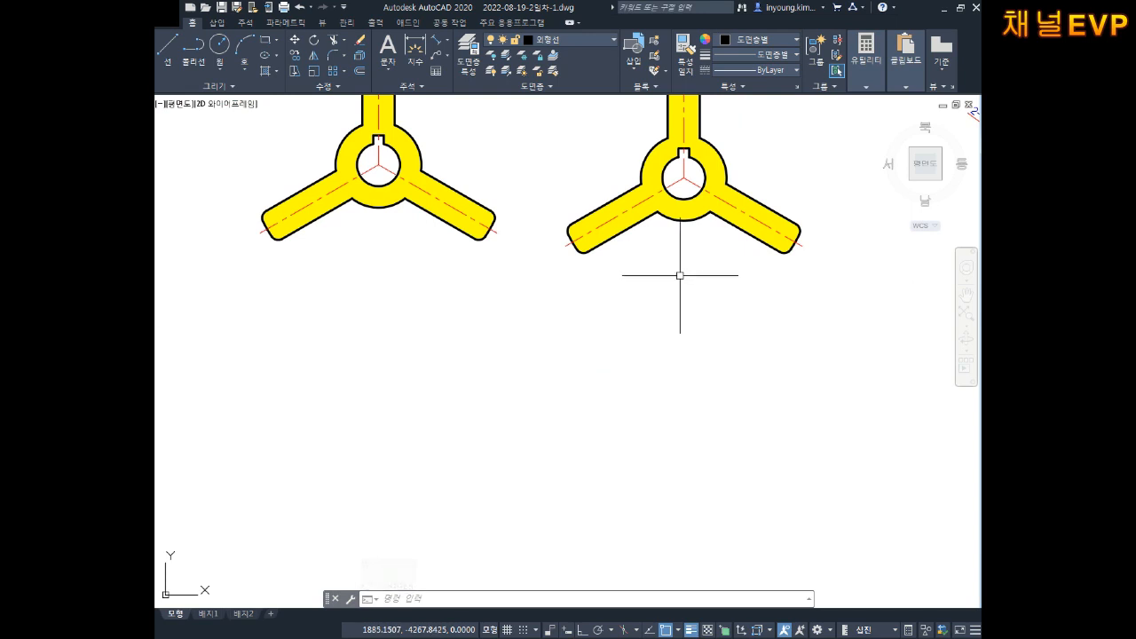
Step: Draw a circle of diameter 42 in the empty area below the yellow parts
{"action": "left_click", "coordinate": [488, 447]}
{"action": "key", "text": "Escape"}
{"action": "key", "text": "Escape"}
{"action": "mouse_move", "coordinate": [503, 389]}
{"action": "middle_mouse_down"}
{"action": "mouse_move", "coordinate": [538, 353]}
{"action": "mouse_move", "coordinate": [540, 327]}
{"action": "middle_mouse_up"}
{"action": "key", "text": "Escape"}
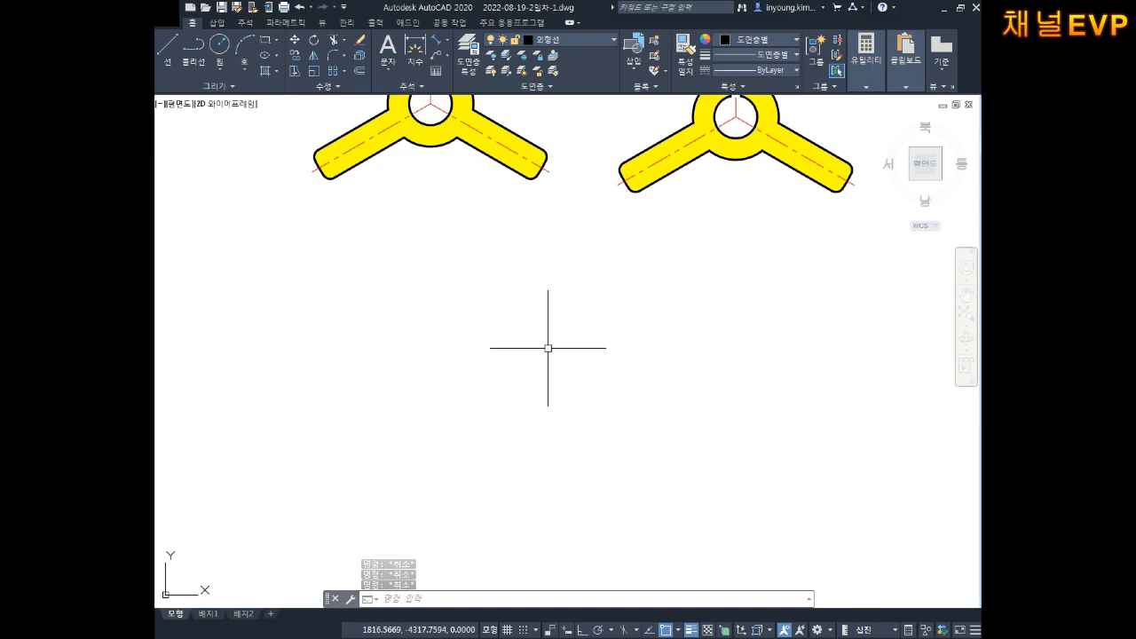
{"action": "key", "text": "Escape"}
{"action": "mouse_move", "coordinate": [632, 436]}
{"action": "middle_mouse_down"}
{"action": "mouse_move", "coordinate": [589, 382]}
{"action": "mouse_move", "coordinate": [614, 395]}
{"action": "mouse_move", "coordinate": [591, 351]}
{"action": "middle_mouse_up"}
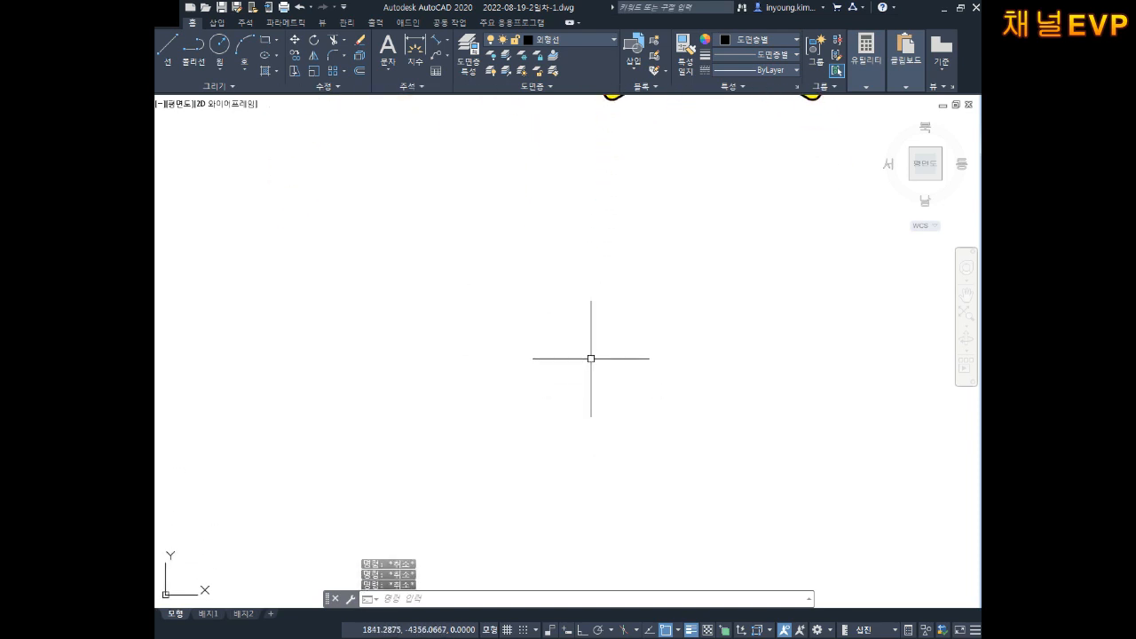
{"action": "type", "text": "c"}
{"action": "key", "text": "Return"}
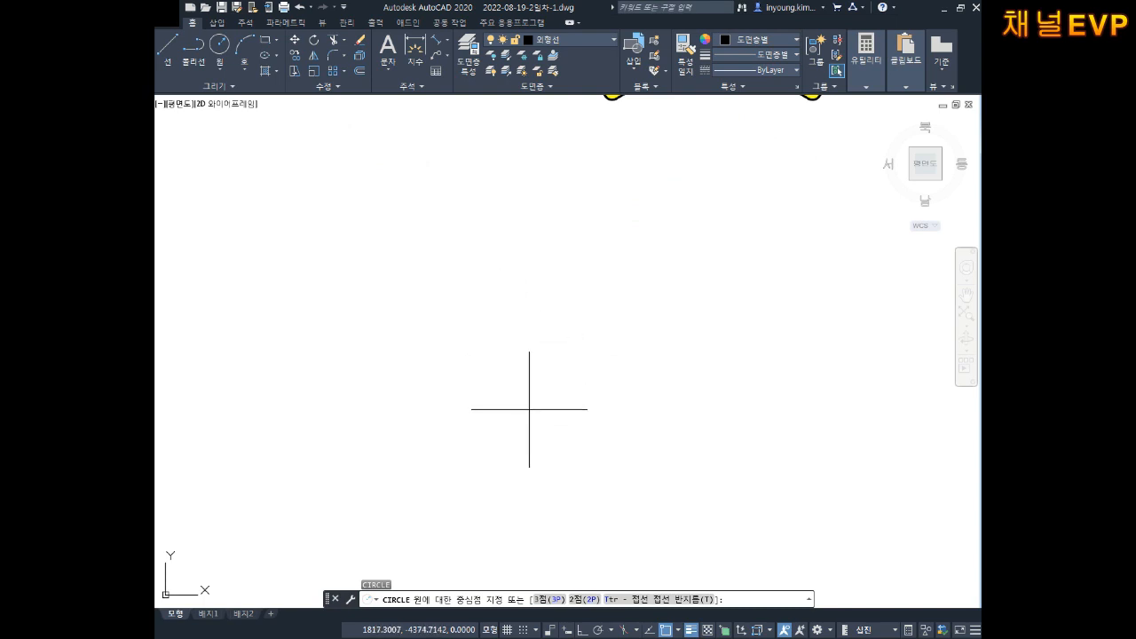
{"action": "left_click", "coordinate": [521, 422]}
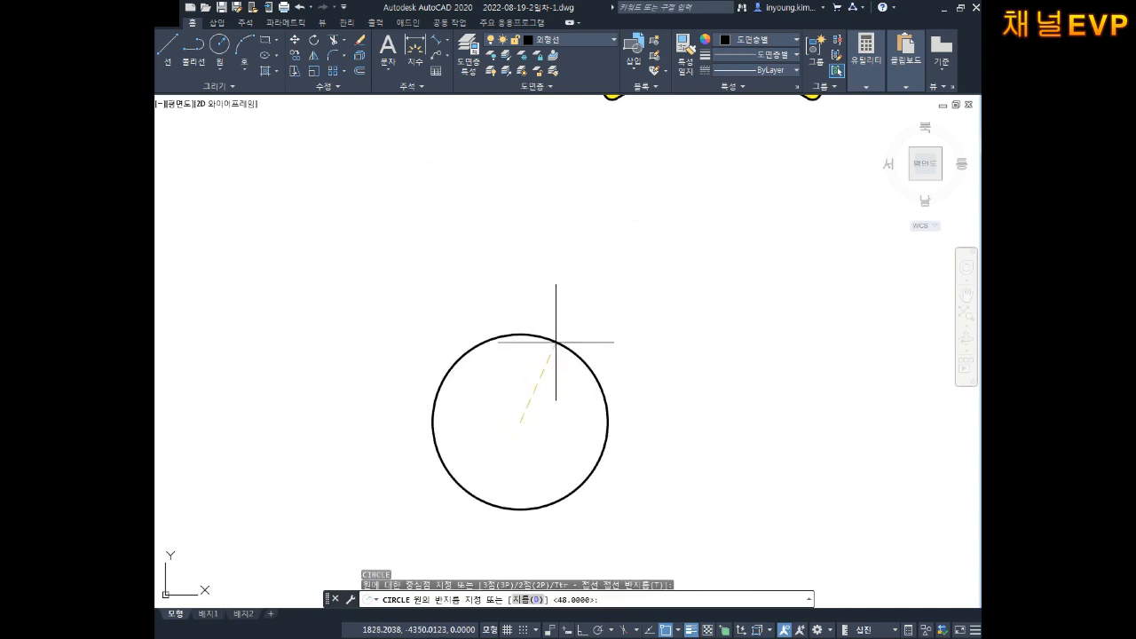
{"action": "type", "text": "d"}
{"action": "key", "text": "Return"}
{"action": "type", "text": "4"}
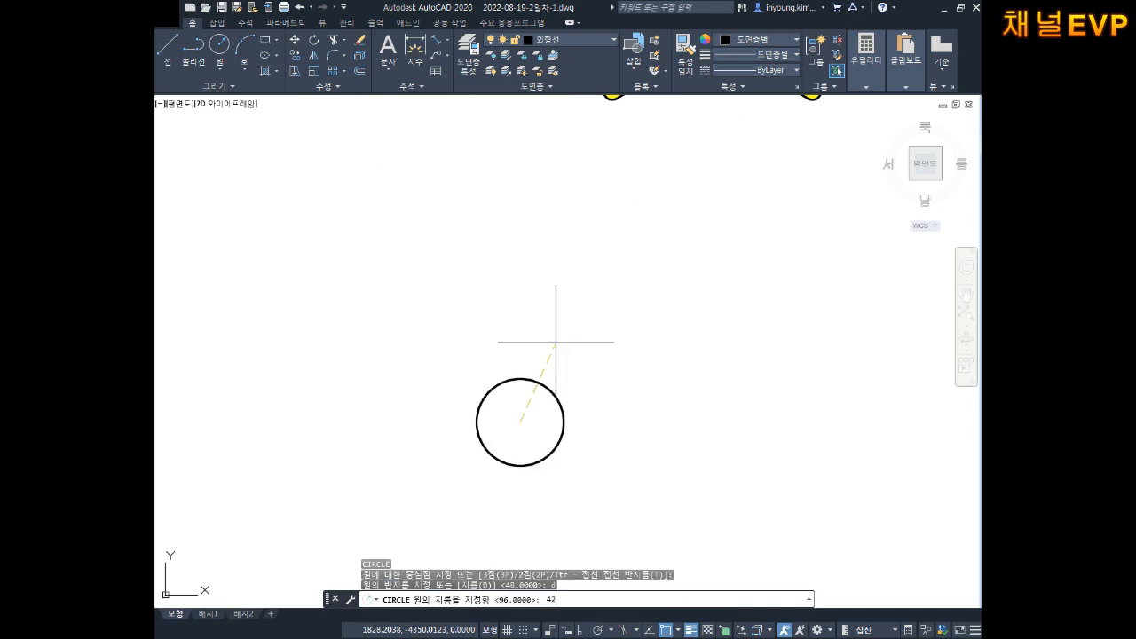
{"action": "type", "text": "2"}
{"action": "key", "text": "Return"}
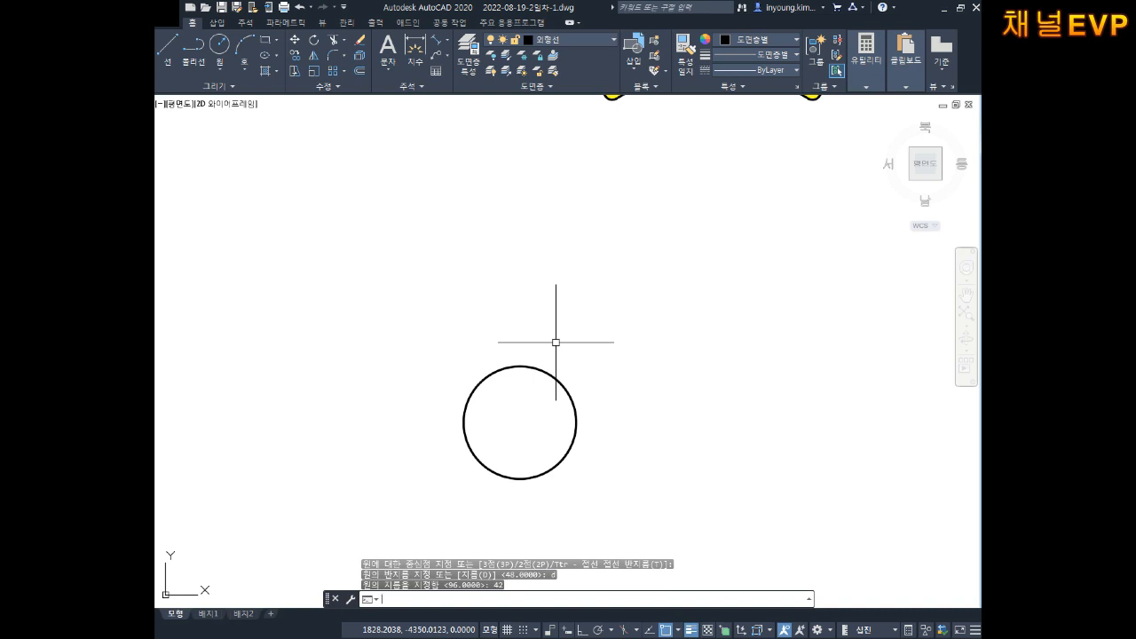
{"action": "key", "text": "Escape"}
{"action": "key", "text": "Escape"}
Step: Draw a second circle of diameter 116 concentric with the 42 diameter circle
{"action": "key", "text": "Return"}
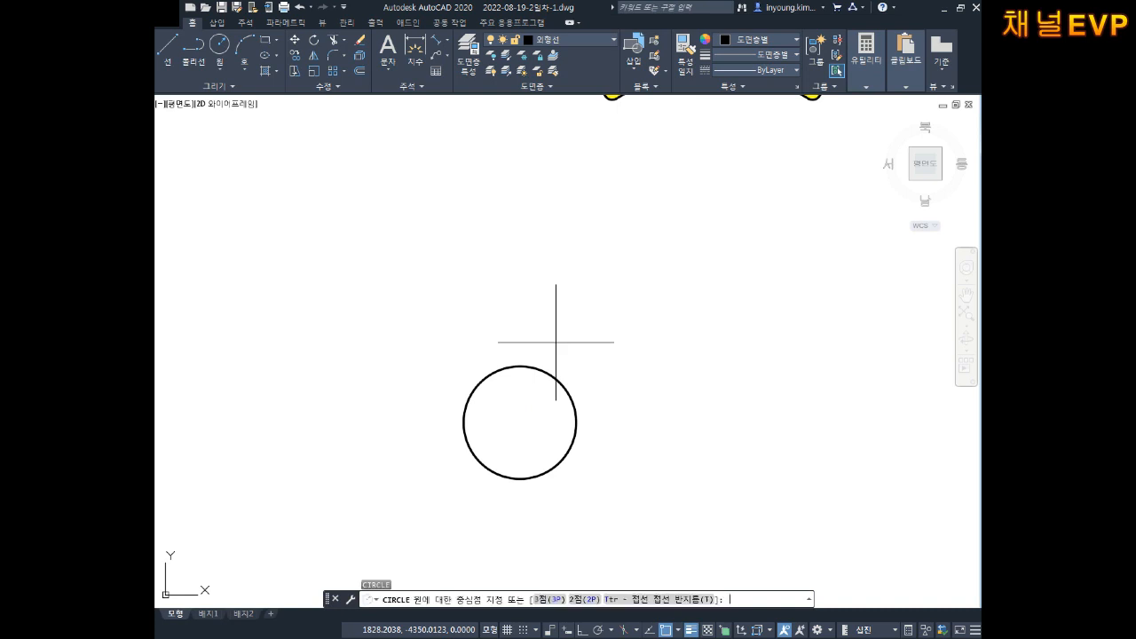
{"action": "left_click", "coordinate": [520, 422]}
{"action": "type", "text": "d"}
{"action": "key", "text": "Return"}
{"action": "type", "text": "116"}
{"action": "key", "text": "Return"}
{"action": "key", "text": "Escape"}
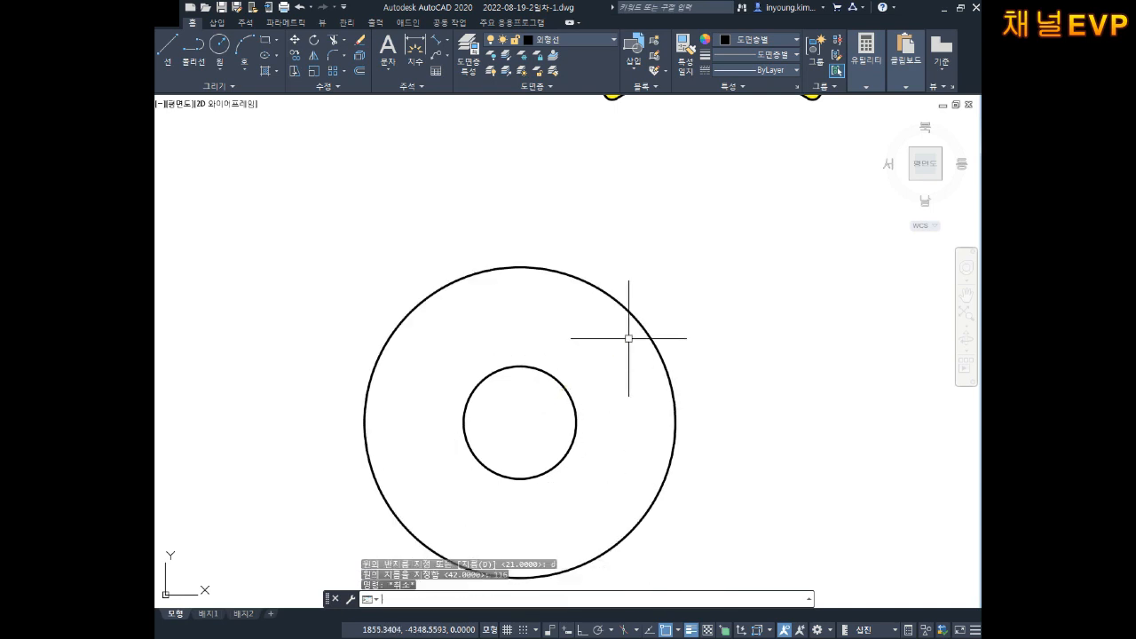
{"action": "key", "text": "Escape"}
{"action": "key", "text": "Escape"}
Step: Add diameter dimensions to the outer and inner circles, with their texts at the upper right
{"action": "middle_click_drag", "start_coordinate": [601, 431], "coordinate": [644, 351]}
{"action": "type", "text": "ddi"}
{"action": "key", "text": "Return"}
{"action": "left_click", "coordinate": [709, 281]}
{"action": "left_click", "coordinate": [753, 262]}
{"action": "key", "text": "Return"}
{"action": "left_click", "coordinate": [594, 296]}
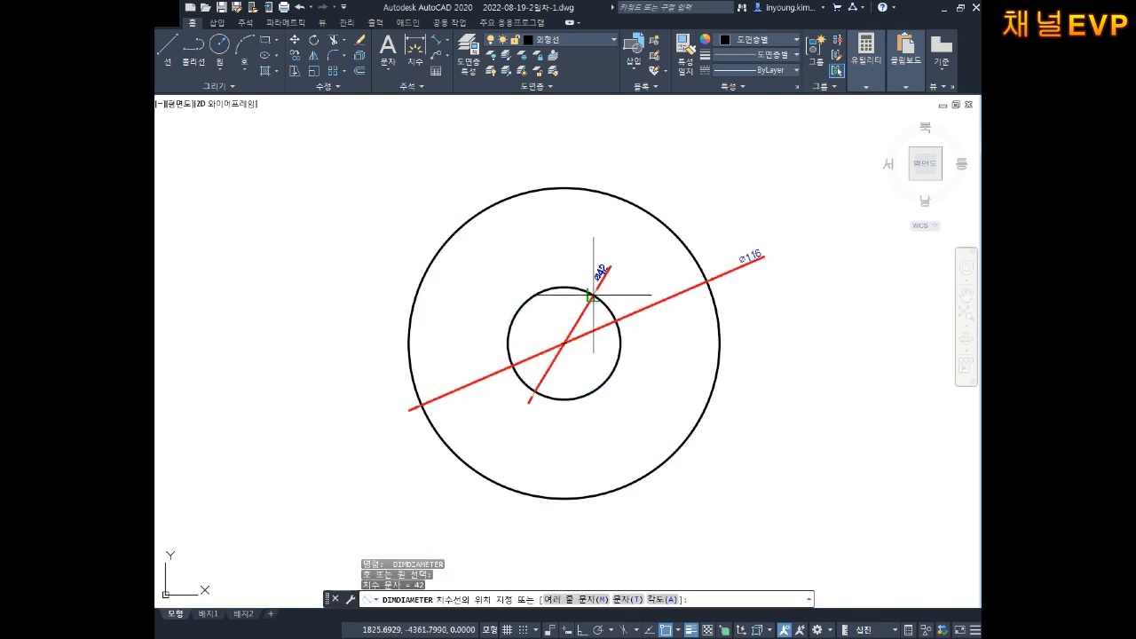
{"action": "left_click", "coordinate": [630, 284]}
{"action": "key", "text": "Escape"}
Step: Draw a concentric circle of diameter 63 between the inner and outer circles
{"action": "scroll", "coordinate": [649, 281], "scroll_direction": "up", "scroll_amount": 2}
{"action": "mouse_move", "coordinate": [594, 305]}
{"action": "middle_mouse_down"}
{"action": "mouse_move", "coordinate": [655, 283]}
{"action": "mouse_move", "coordinate": [645, 310]}
{"action": "middle_mouse_up"}
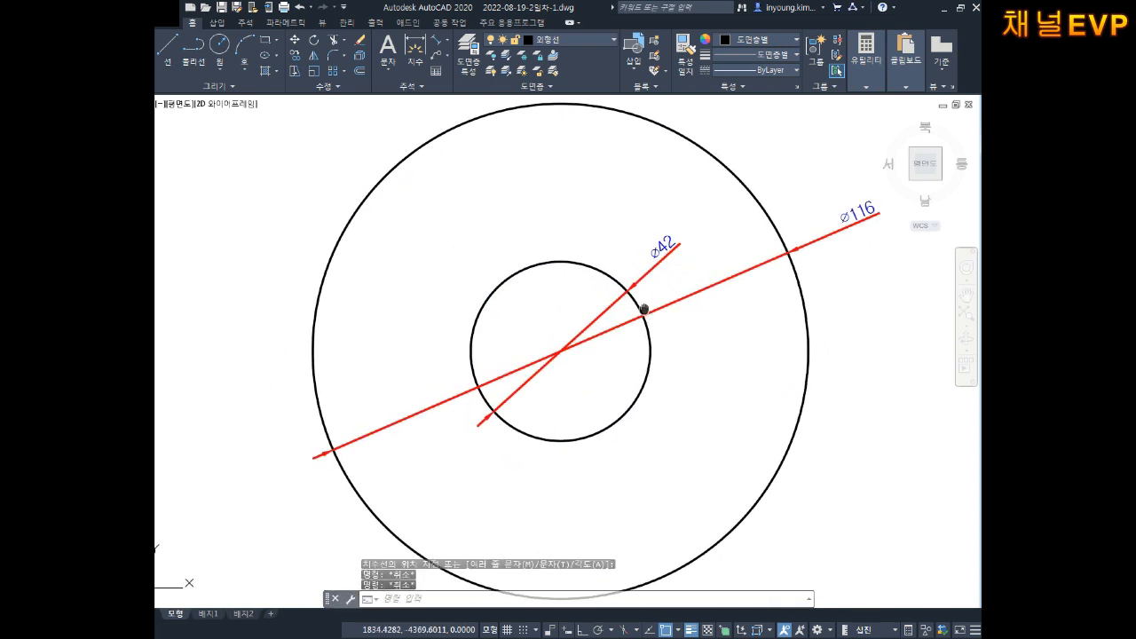
{"action": "type", "text": "c"}
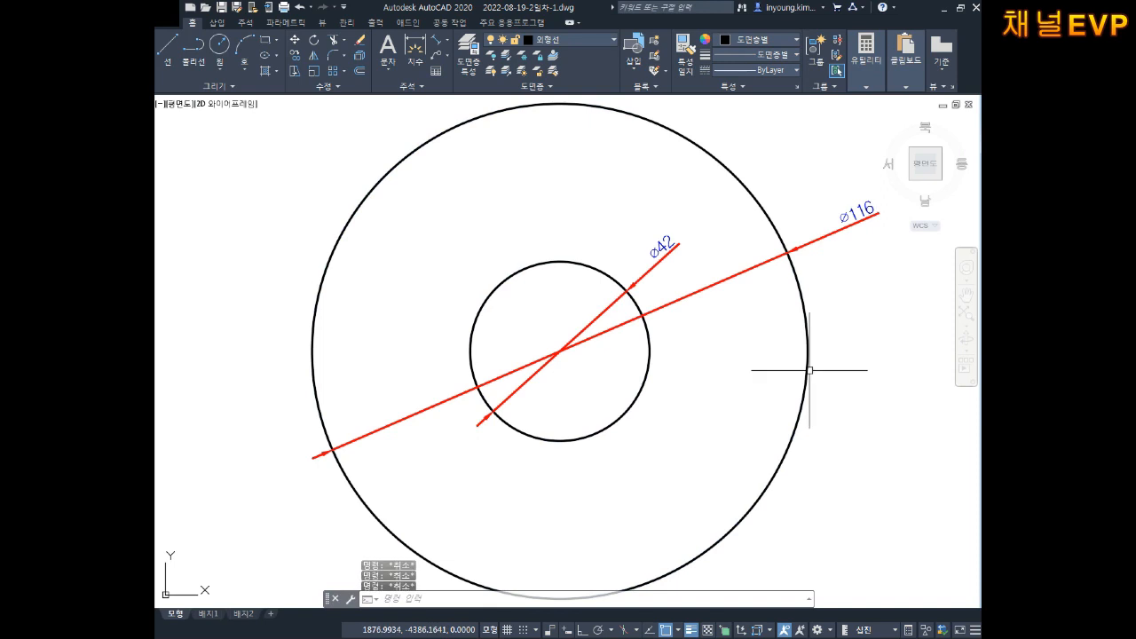
{"action": "key", "text": "Return"}
{"action": "left_click", "coordinate": [569, 348]}
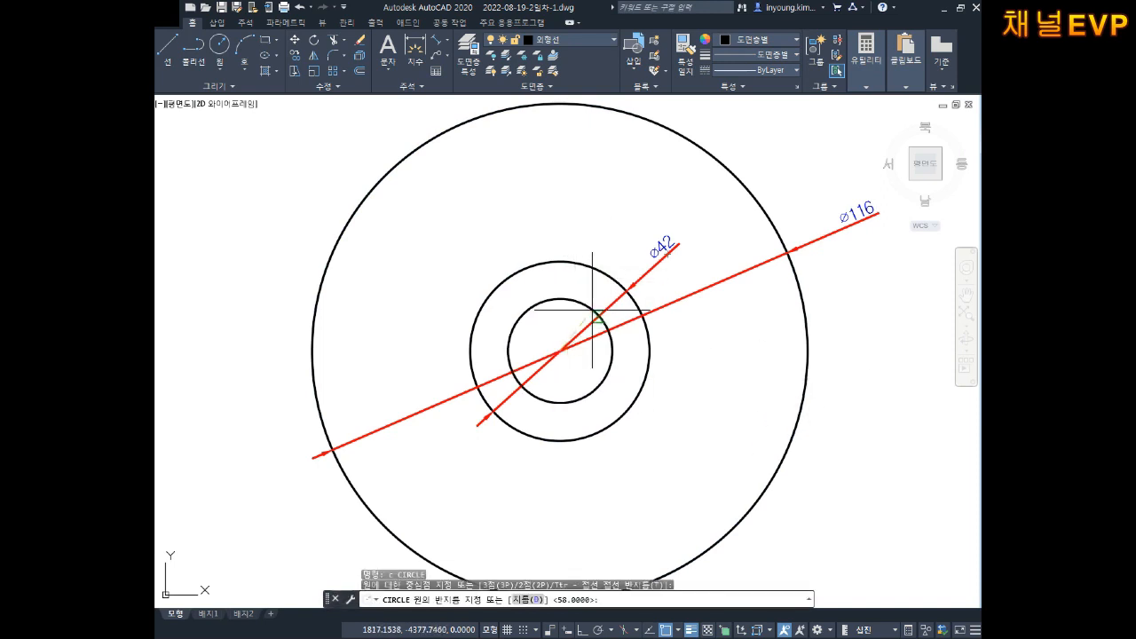
{"action": "type", "text": "d"}
{"action": "key", "text": "Return"}
{"action": "type", "text": "63"}
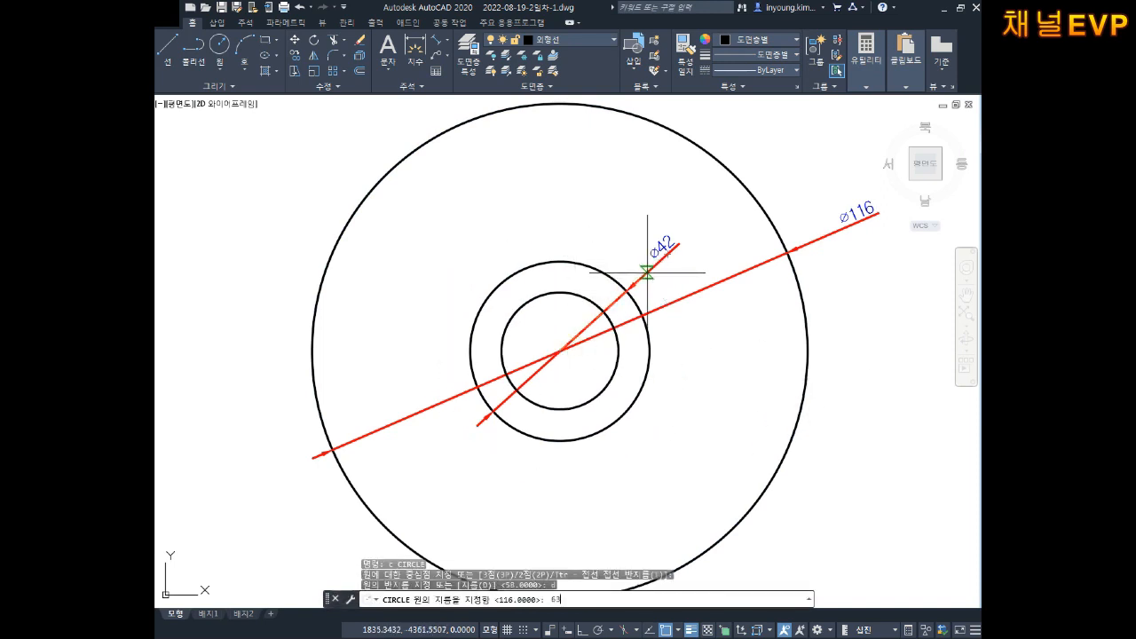
{"action": "key", "text": "Return"}
{"action": "key", "text": "Escape"}
{"action": "key", "text": "Escape"}
{"action": "key", "text": "Escape"}
Step: Move the 63 diameter circle to the 중심선 layer
{"action": "left_click", "coordinate": [694, 351]}
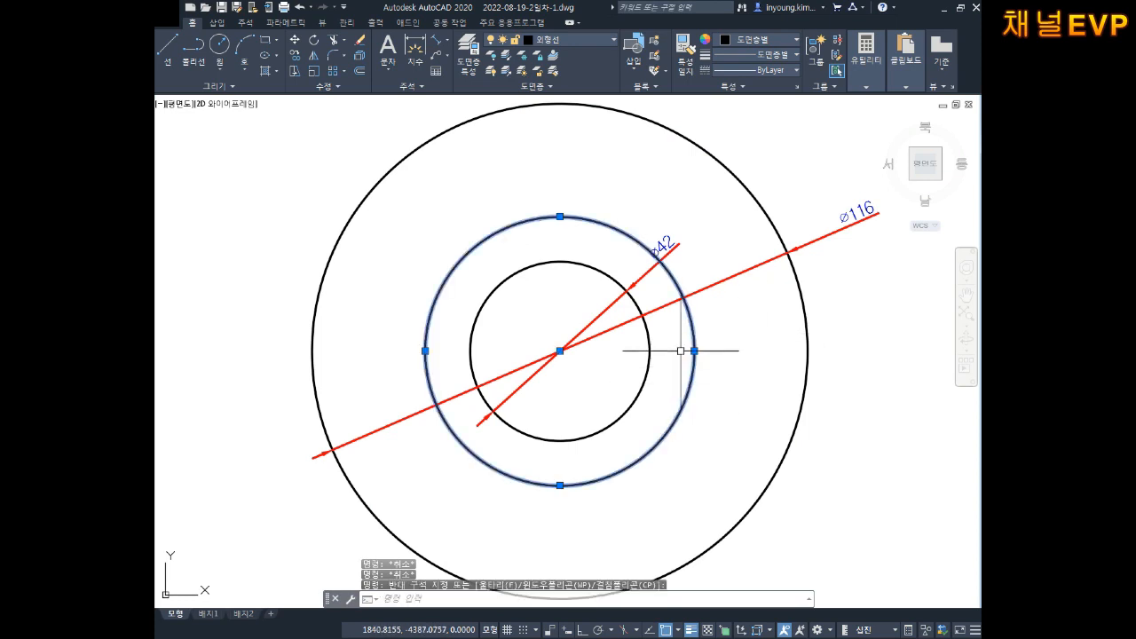
{"action": "left_click", "coordinate": [572, 40]}
{"action": "left_click", "coordinate": [553, 63]}
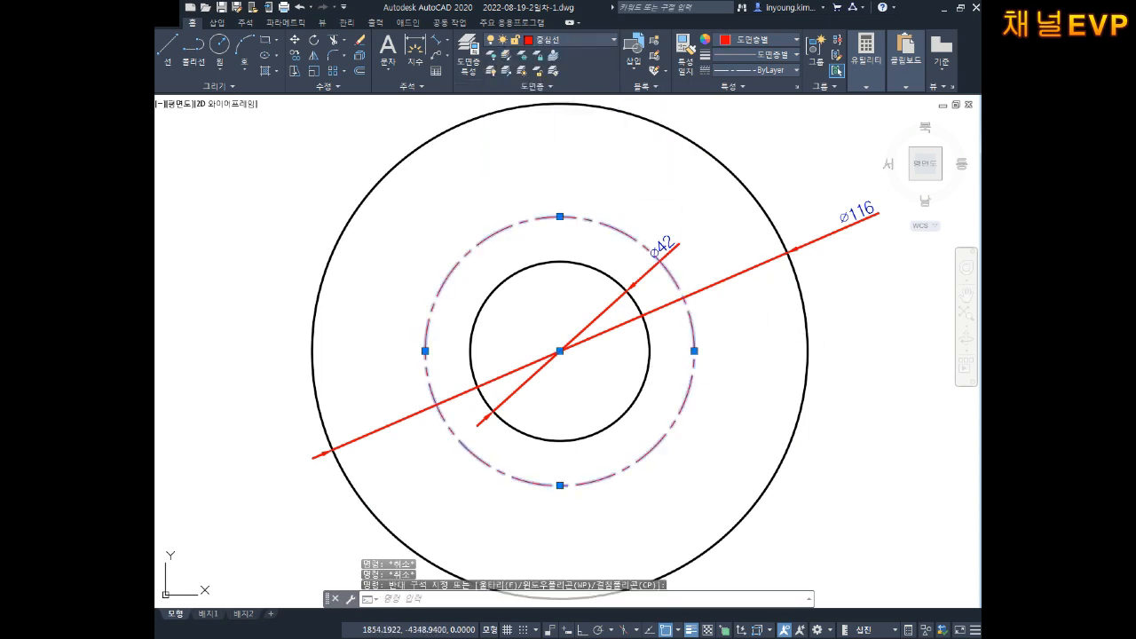
{"action": "key", "text": "Escape"}
{"action": "key", "text": "Escape"}
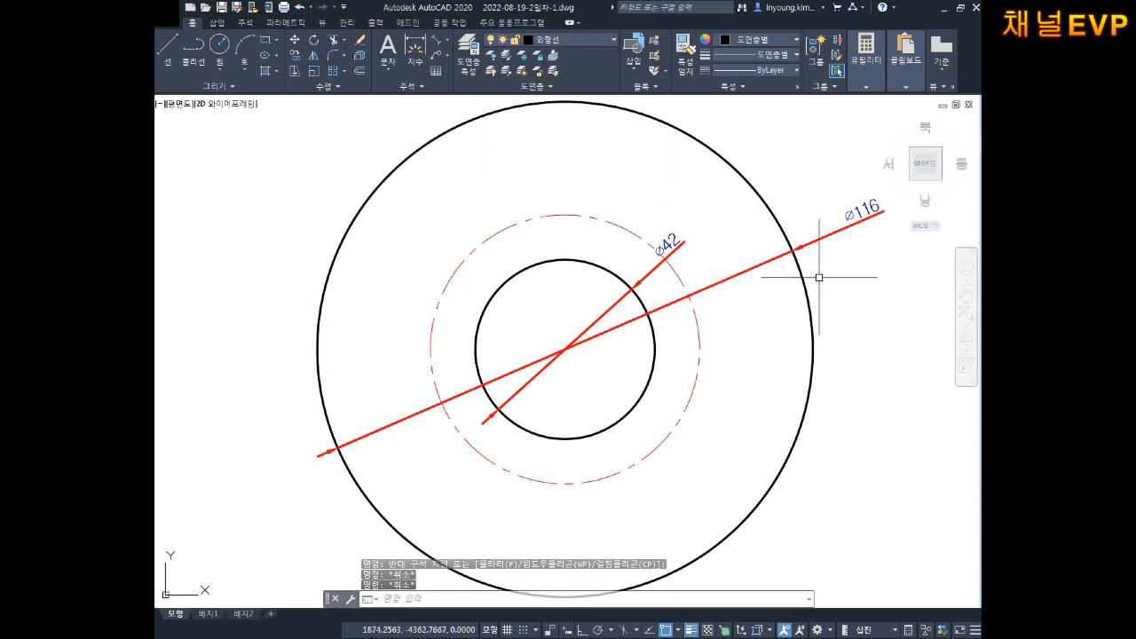
{"action": "key", "text": "Escape"}
{"action": "key", "text": "Escape"}
{"action": "key", "text": "Escape"}
{"action": "key", "text": "Escape"}
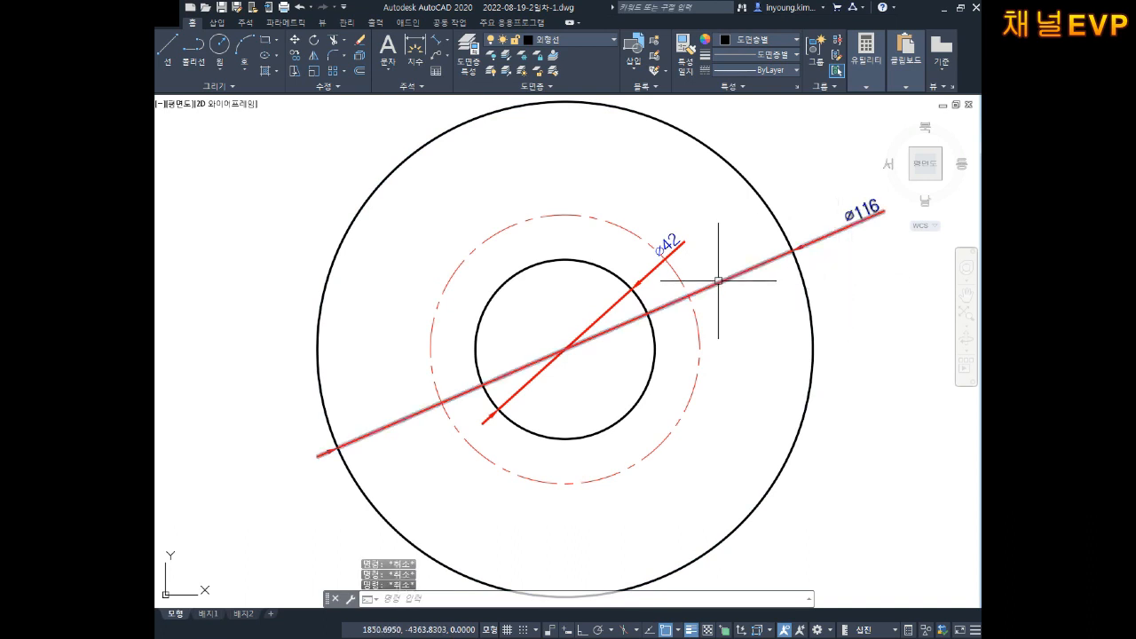
Step: Draw a hole circle of diameter 8 centred on the right quadrant of the centreline circle
{"action": "middle_click_drag", "start_coordinate": [731, 264], "coordinate": [737, 265]}
{"action": "type", "text": "c"}
{"action": "key", "text": "Return"}
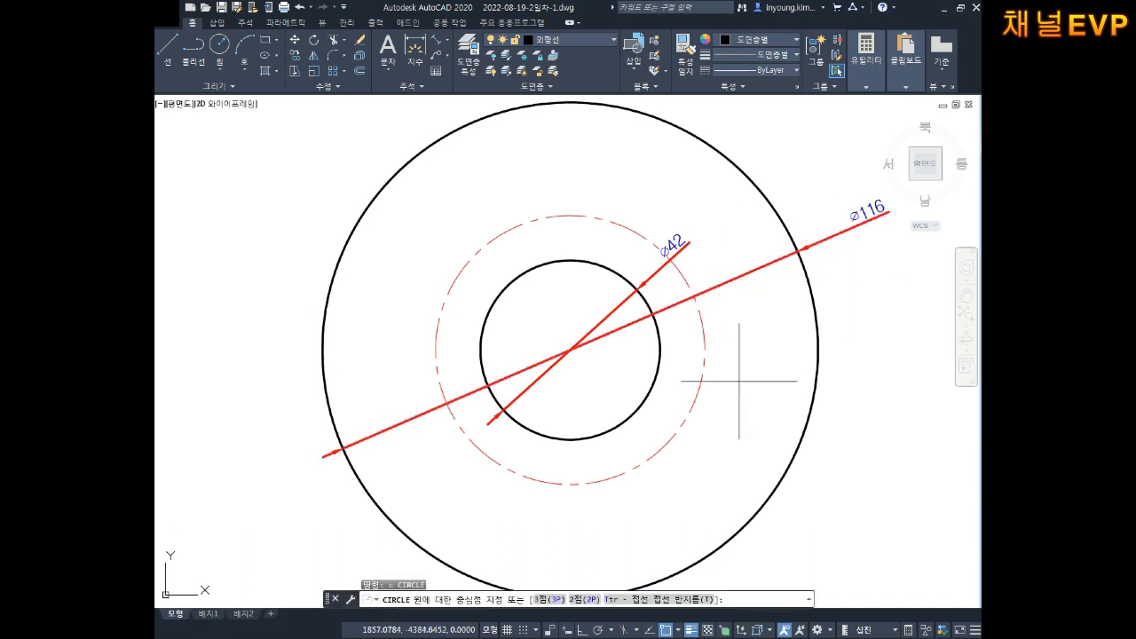
{"action": "left_click", "coordinate": [705, 349]}
{"action": "type", "text": "d"}
{"action": "key", "text": "Return"}
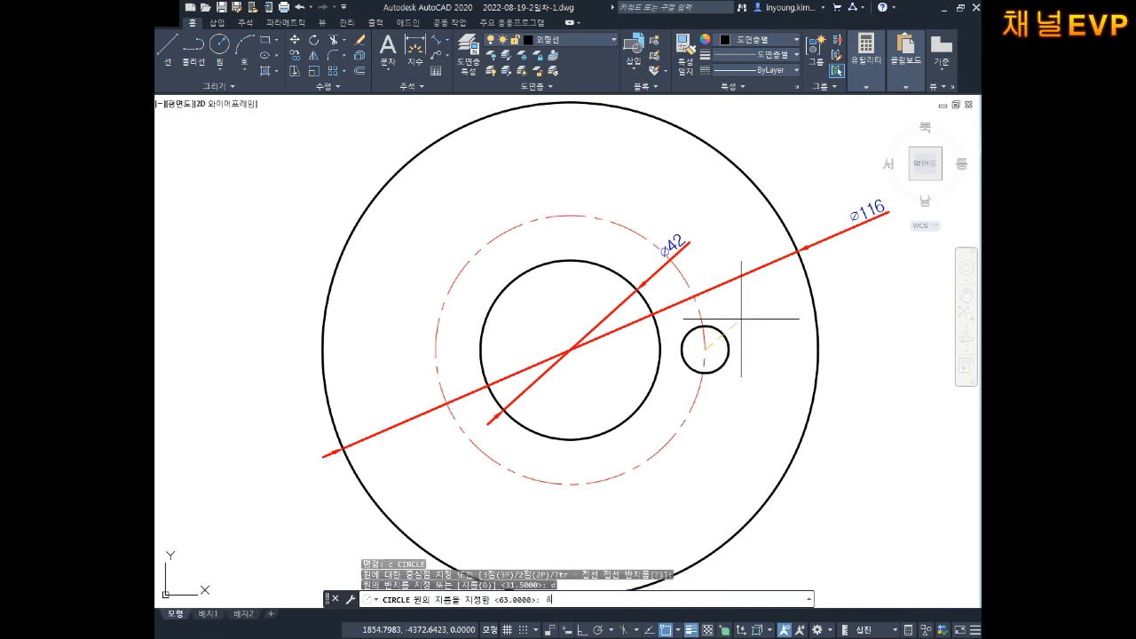
{"action": "key", "text": "Return"}
{"action": "key", "text": "Escape"}
{"action": "key", "text": "Escape"}
{"action": "key", "text": "Escape"}
Step: Add a diameter dimension to the small hole circle, with its text to the lower right
{"action": "type", "text": "dde"}
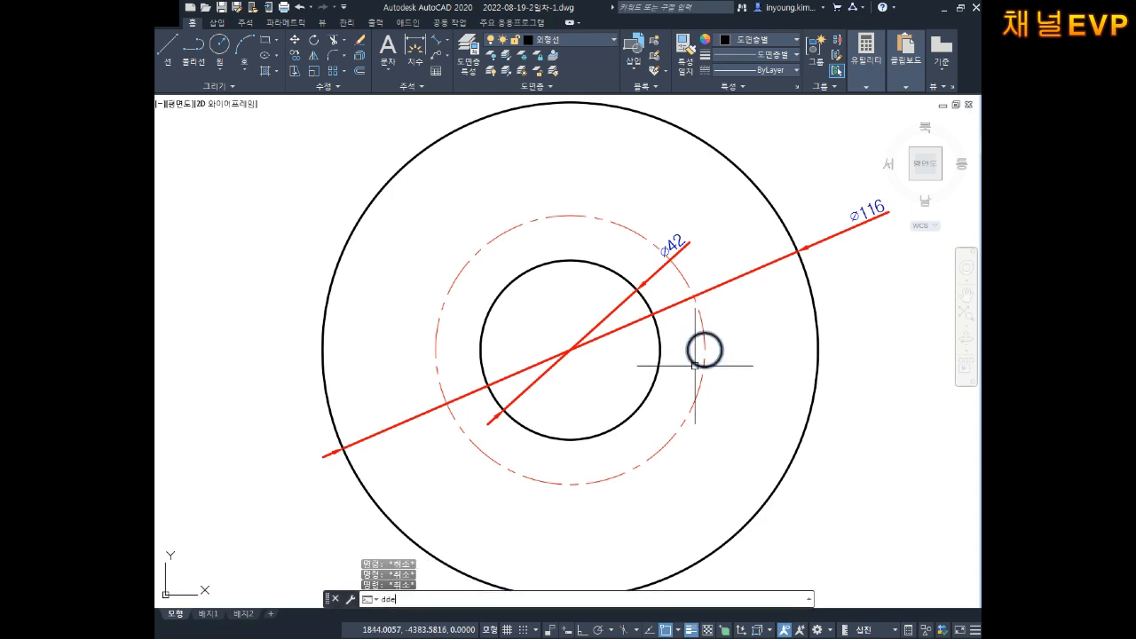
{"action": "type", "text": "i"}
{"action": "key", "text": "Return"}
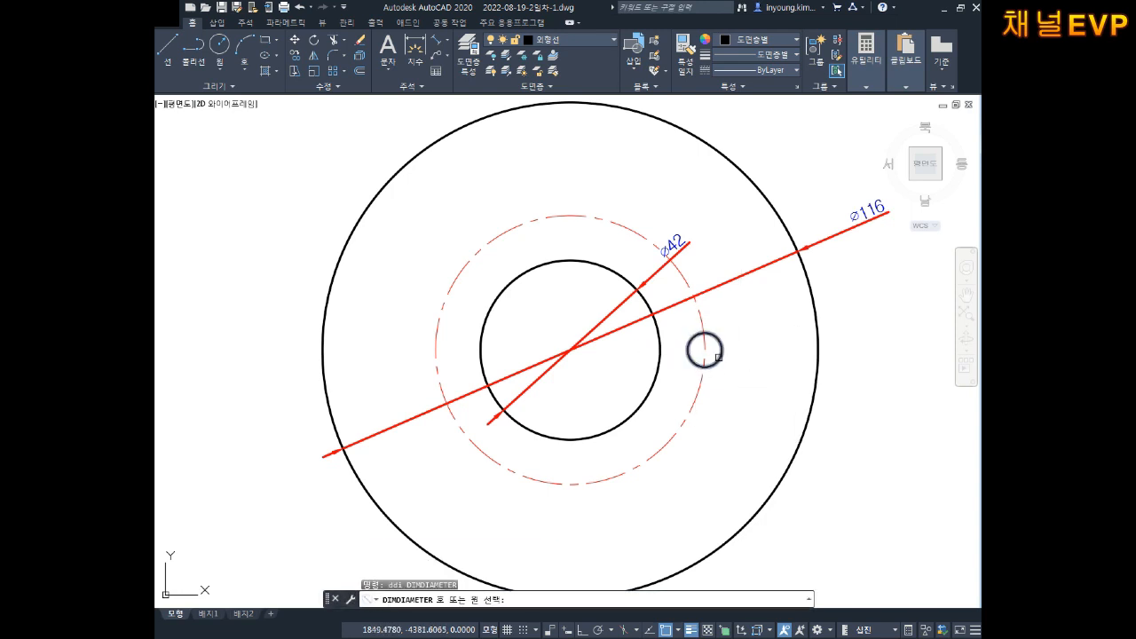
{"action": "left_click", "coordinate": [719, 358]}
{"action": "left_click", "coordinate": [735, 374]}
{"action": "key", "text": "Escape"}
{"action": "key", "text": "Escape"}
{"action": "middle_click_drag", "start_coordinate": [735, 339], "coordinate": [775, 341]}
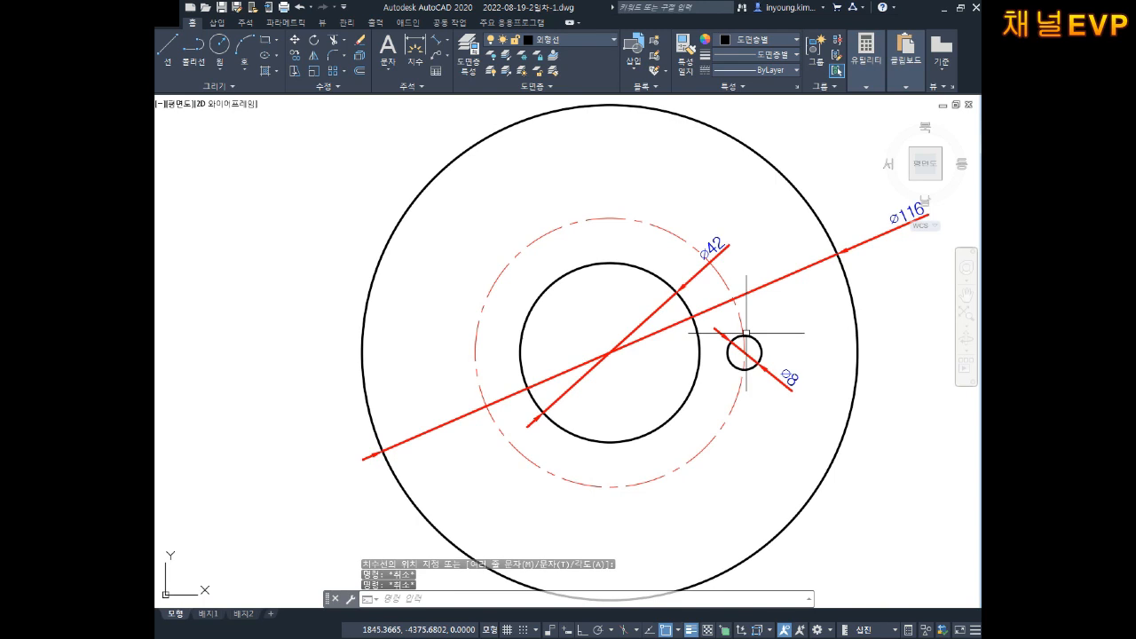
Step: Create a polar array of the small hole circle about the common centre of the concentric circles
{"action": "key", "text": "Escape"}
{"action": "type", "text": "ar"}
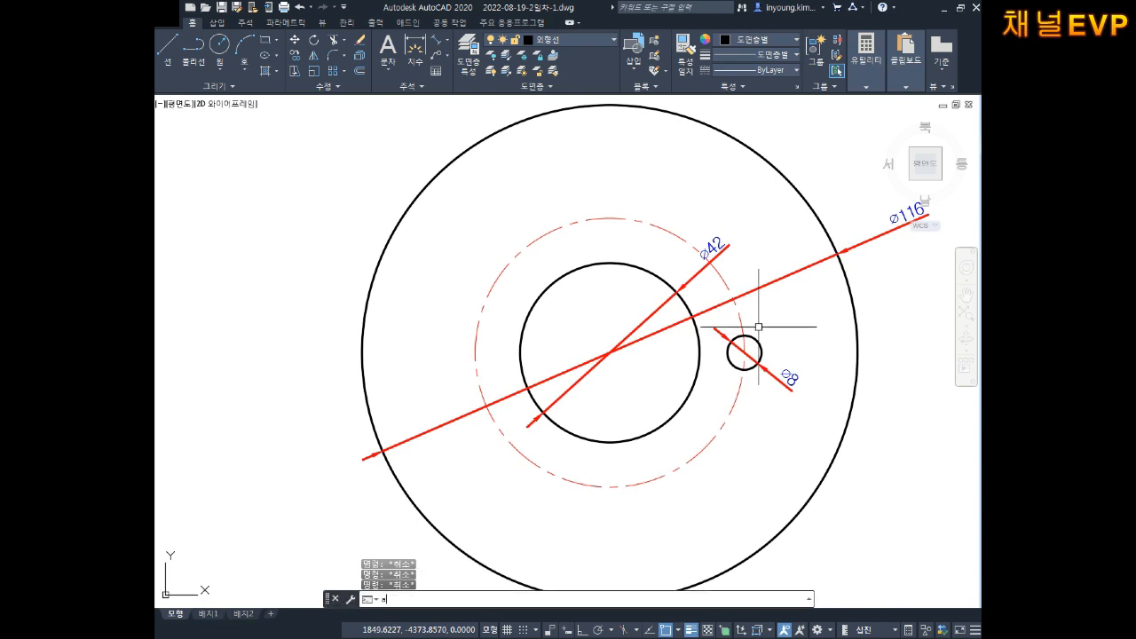
{"action": "key", "text": "Return"}
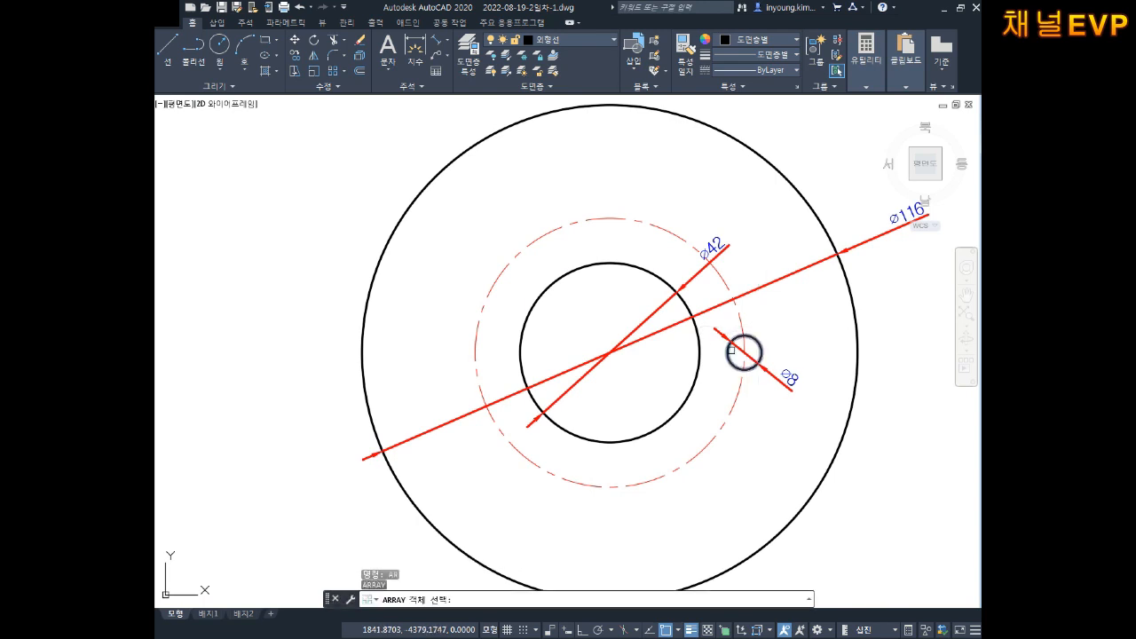
{"action": "left_click", "coordinate": [755, 337]}
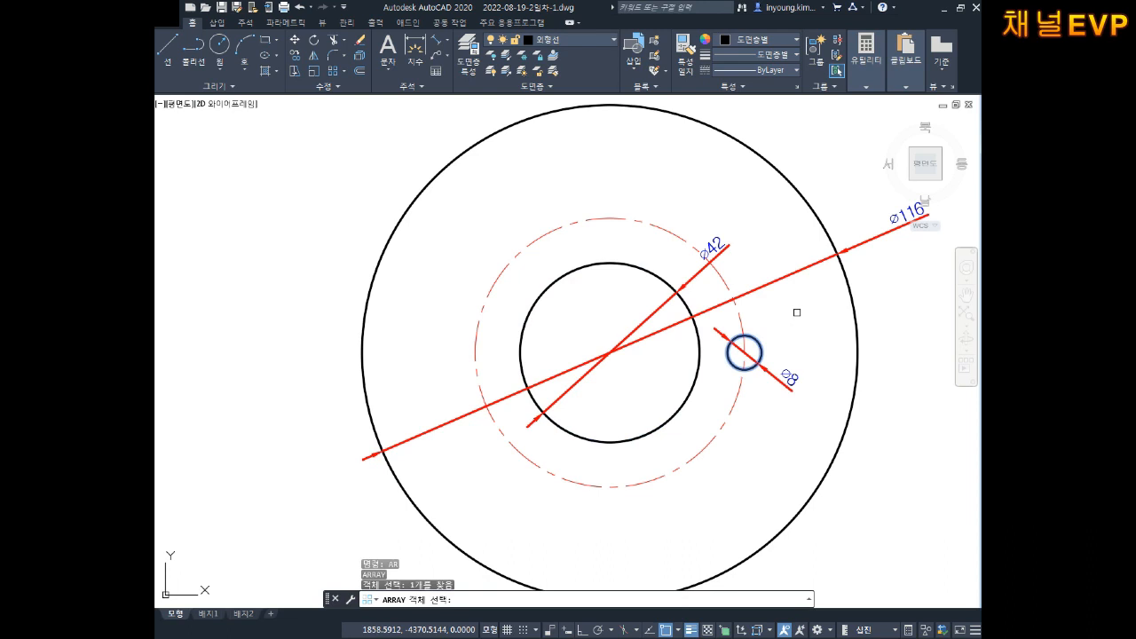
{"action": "key", "text": "Return"}
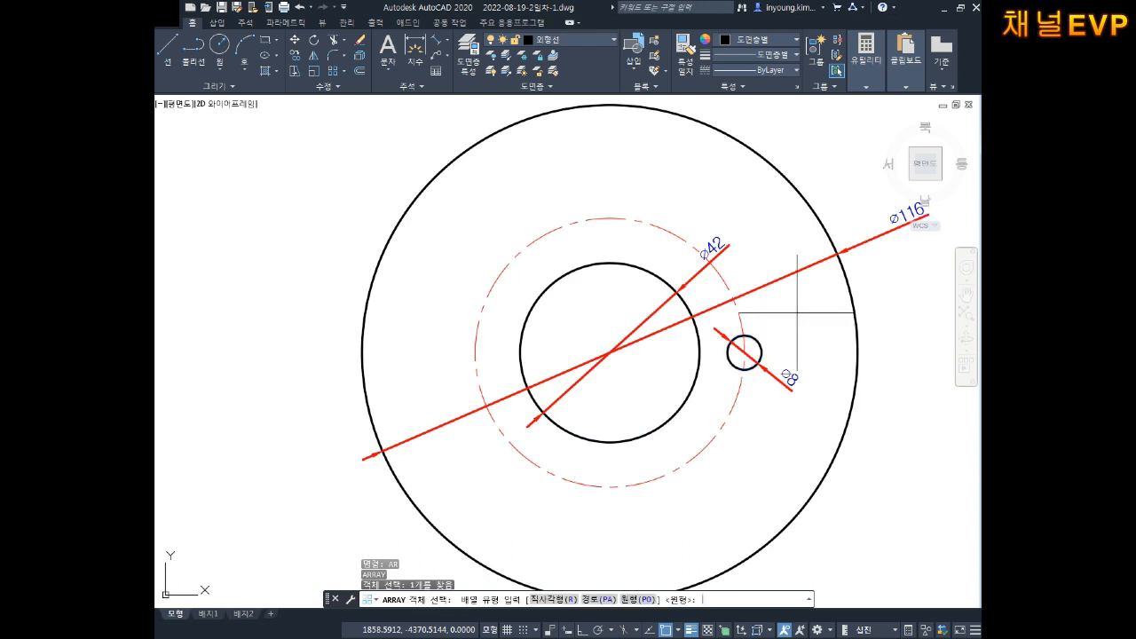
{"action": "type", "text": "po"}
{"action": "key", "text": "Return"}
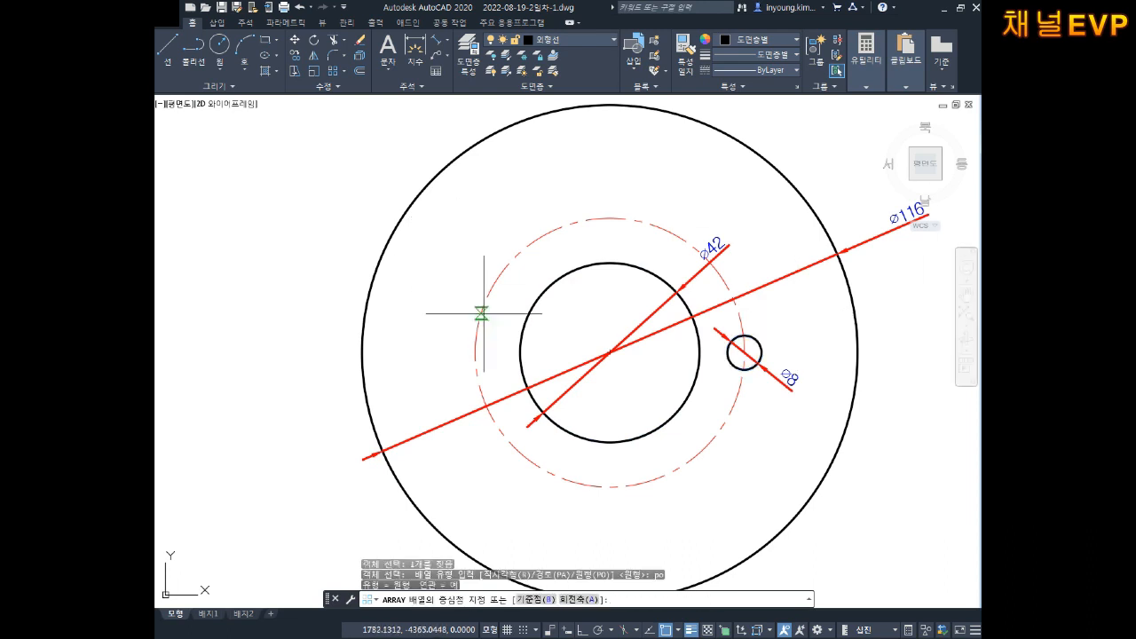
{"action": "left_click", "coordinate": [610, 353]}
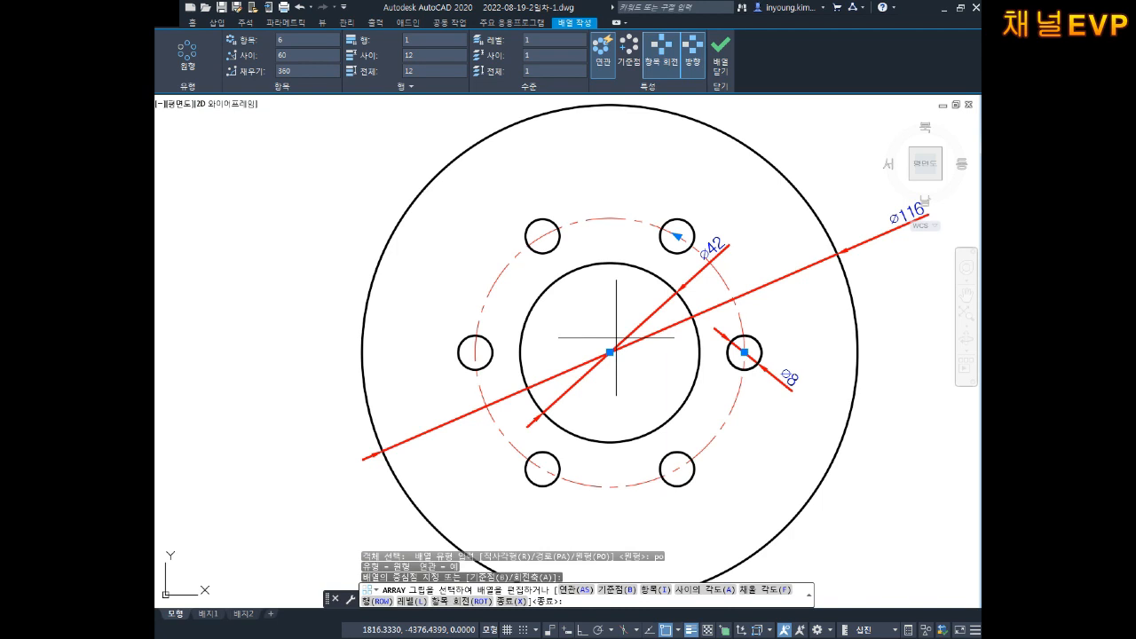
Step: Set the polar array to 6 items with a fill angle of 360 degrees and finish it
{"action": "type", "text": "i"}
{"action": "key", "text": "Return"}
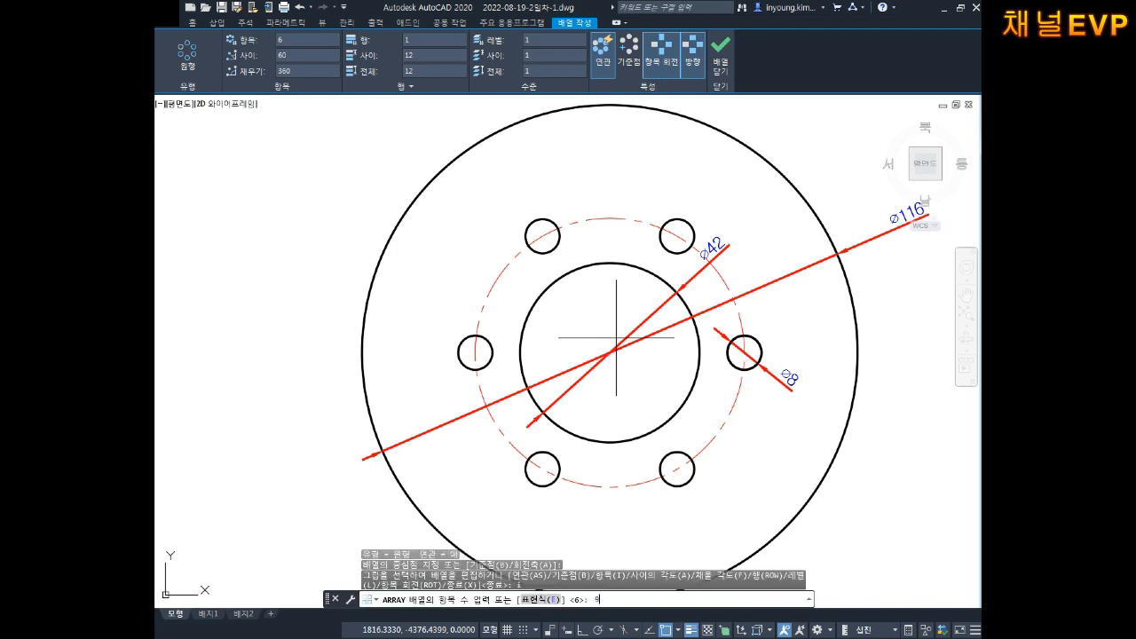
{"action": "key", "text": "Return"}
{"action": "type", "text": "f"}
{"action": "key", "text": "Return"}
{"action": "type", "text": "360"}
{"action": "key", "text": "Return"}
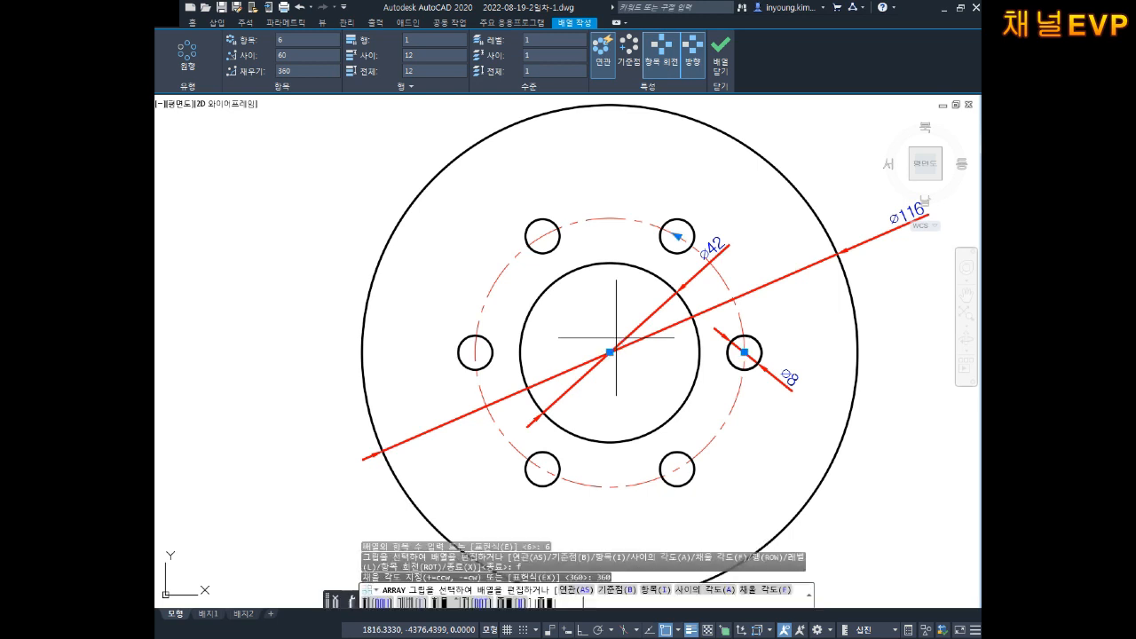
{"action": "key", "text": "Escape"}
{"action": "key", "text": "Escape"}
{"action": "key", "text": "Escape"}
Step: Explode the polar array of holes into separate circles
{"action": "mouse_move", "coordinate": [669, 317]}
{"action": "middle_mouse_down"}
{"action": "mouse_move", "coordinate": [652, 332]}
{"action": "mouse_move", "coordinate": [685, 347]}
{"action": "middle_mouse_up"}
{"action": "middle_click_drag", "start_coordinate": [772, 347], "coordinate": [753, 361]}
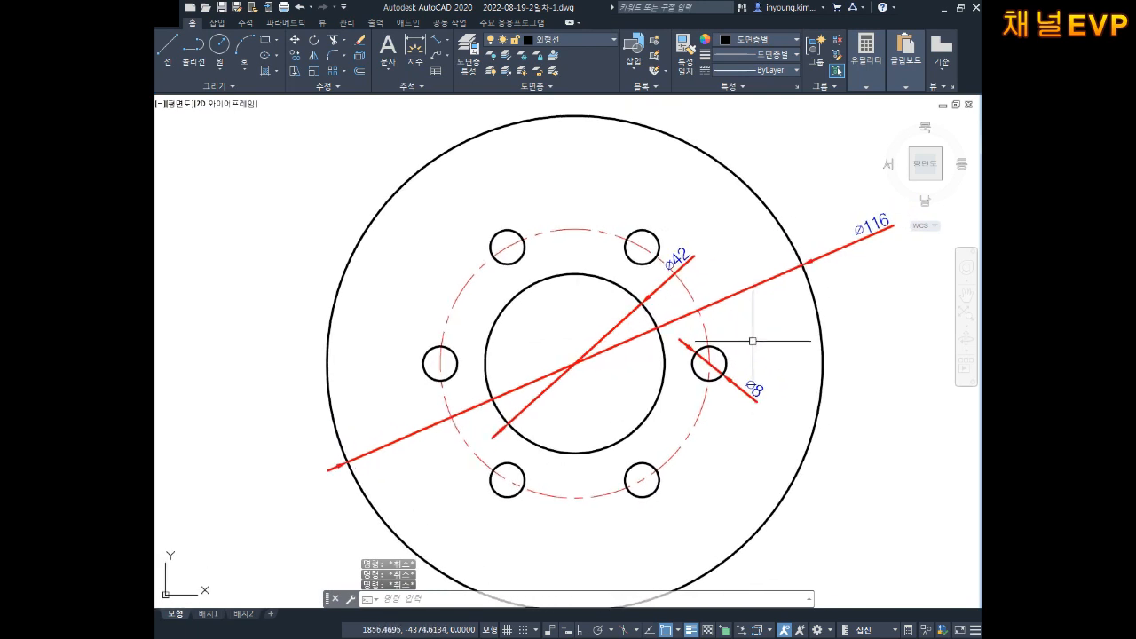
{"action": "type", "text": "x"}
{"action": "key", "text": "Return"}
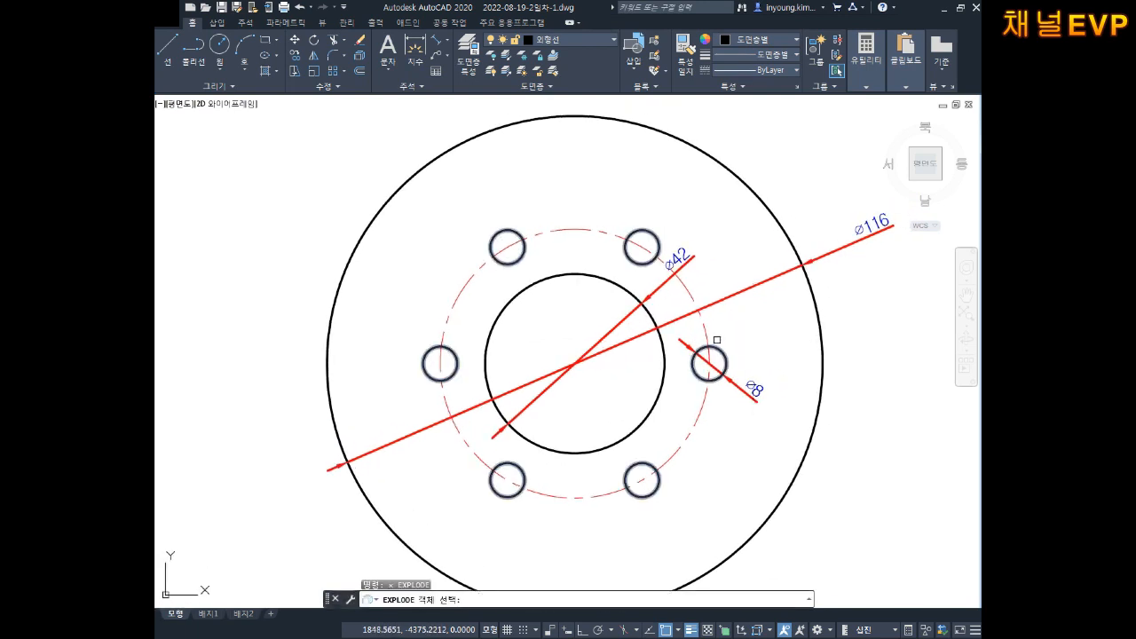
{"action": "left_click", "coordinate": [719, 349]}
{"action": "key", "text": "Return"}
Step: Erase the lower right, right, left and lower left hole circles, keeping only the upper two
{"action": "left_click", "coordinate": [648, 466]}
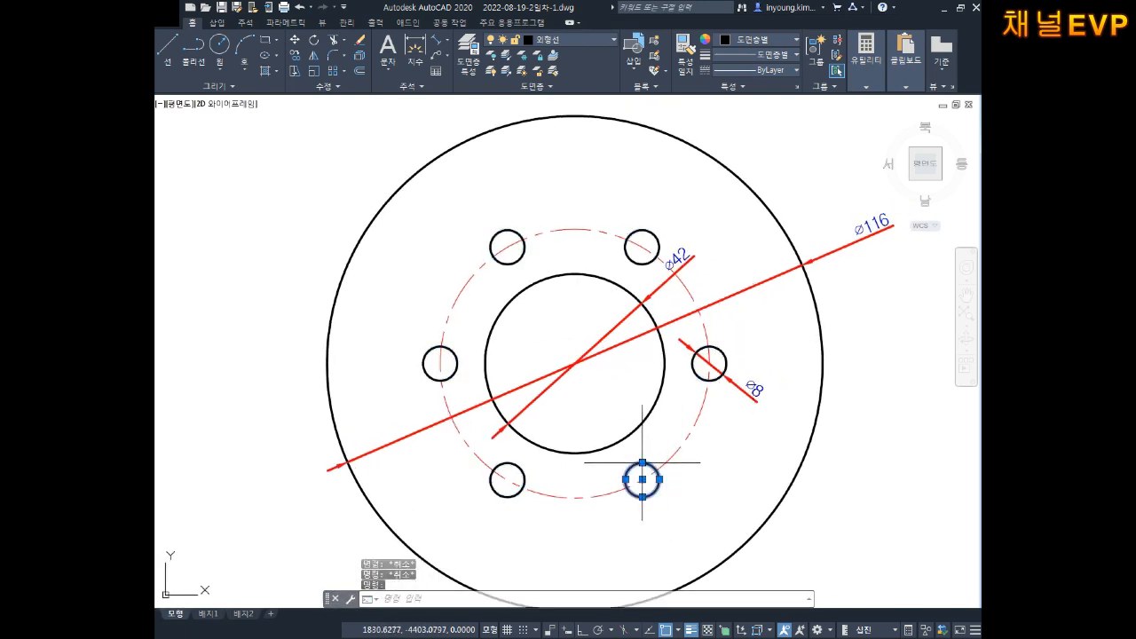
{"action": "key", "text": "Delete"}
{"action": "left_click", "coordinate": [724, 357]}
{"action": "key", "text": "Delete"}
{"action": "left_click", "coordinate": [425, 359]}
{"action": "key", "text": "Delete"}
{"action": "left_click", "coordinate": [519, 471]}
{"action": "key", "text": "Delete"}
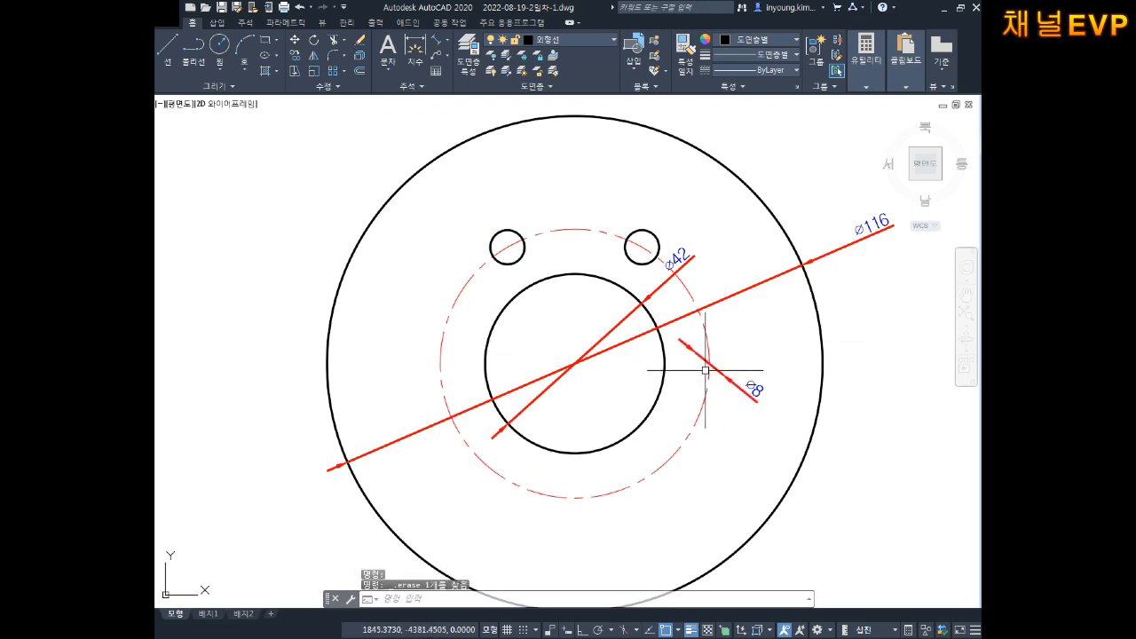
Step: Erase the diameter dimension of the removed hole on the right side
{"action": "key", "text": "Escape"}
{"action": "key", "text": "Escape"}
{"action": "left_click", "coordinate": [769, 364]}
{"action": "left_click", "coordinate": [749, 423]}
{"action": "key", "text": "Delete"}
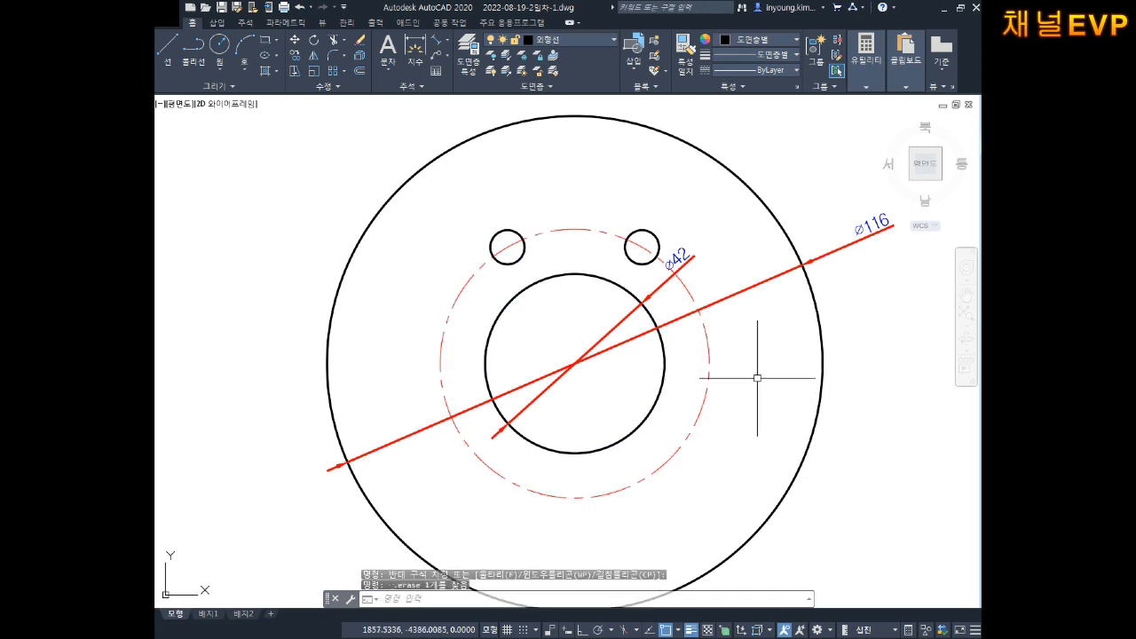
Step: Erase the remaining diameter dimensions of the 116 outer circle and the 42 inner circle
{"action": "middle_click_drag", "start_coordinate": [781, 326], "coordinate": [763, 390]}
{"action": "left_click", "coordinate": [763, 391]}
{"action": "left_click", "coordinate": [748, 316]}
{"action": "key", "text": "Delete"}
{"action": "left_click", "coordinate": [657, 325]}
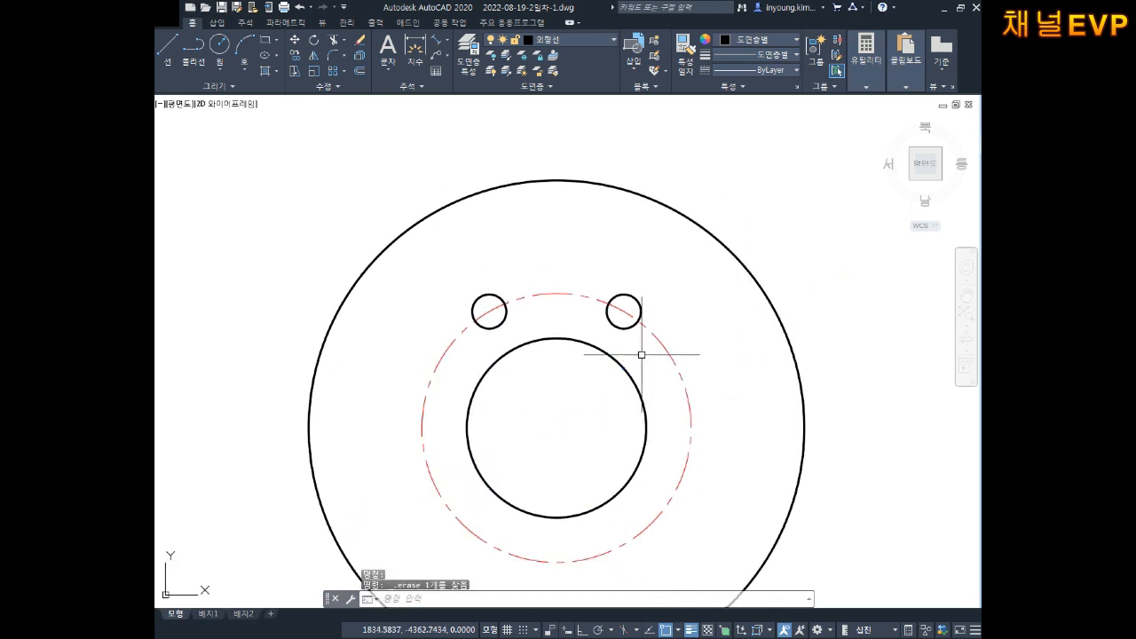
{"action": "key", "text": "Delete"}
{"action": "scroll", "coordinate": [661, 306], "scroll_direction": "down", "scroll_amount": 3}
{"action": "scroll", "coordinate": [654, 286], "scroll_direction": "up", "scroll_amount": 3}
{"action": "key", "text": "Escape"}
{"action": "key", "text": "Escape"}
{"action": "key", "text": "Escape"}
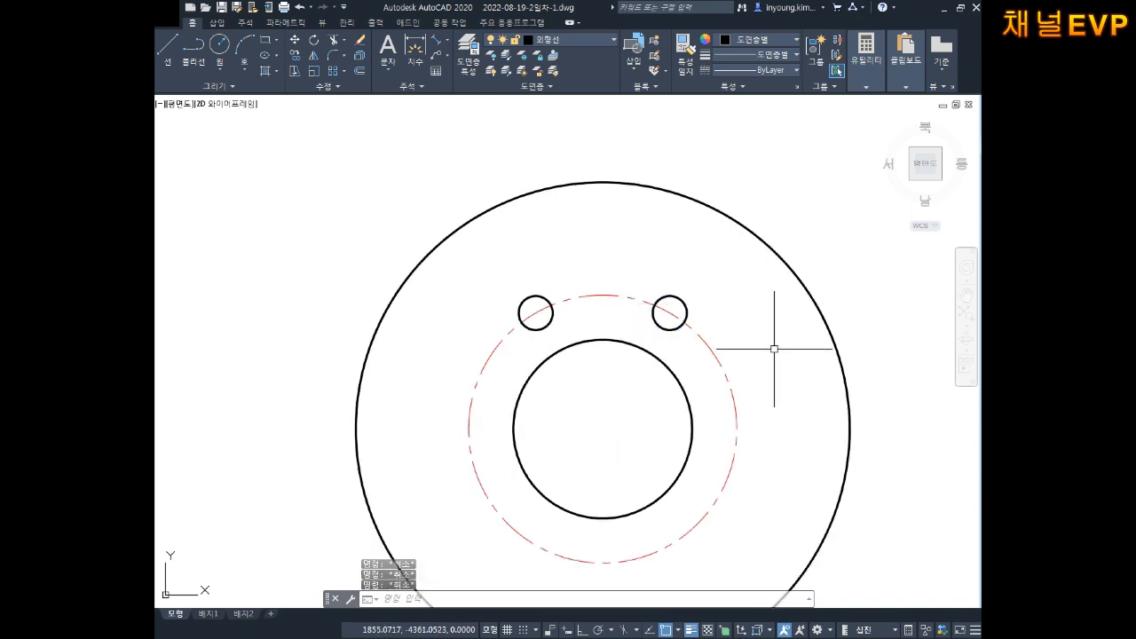
Step: Draw a circle with a diameter of 96 at the common centre of the concentric circles
{"action": "middle_click_drag", "start_coordinate": [647, 355], "coordinate": [635, 332]}
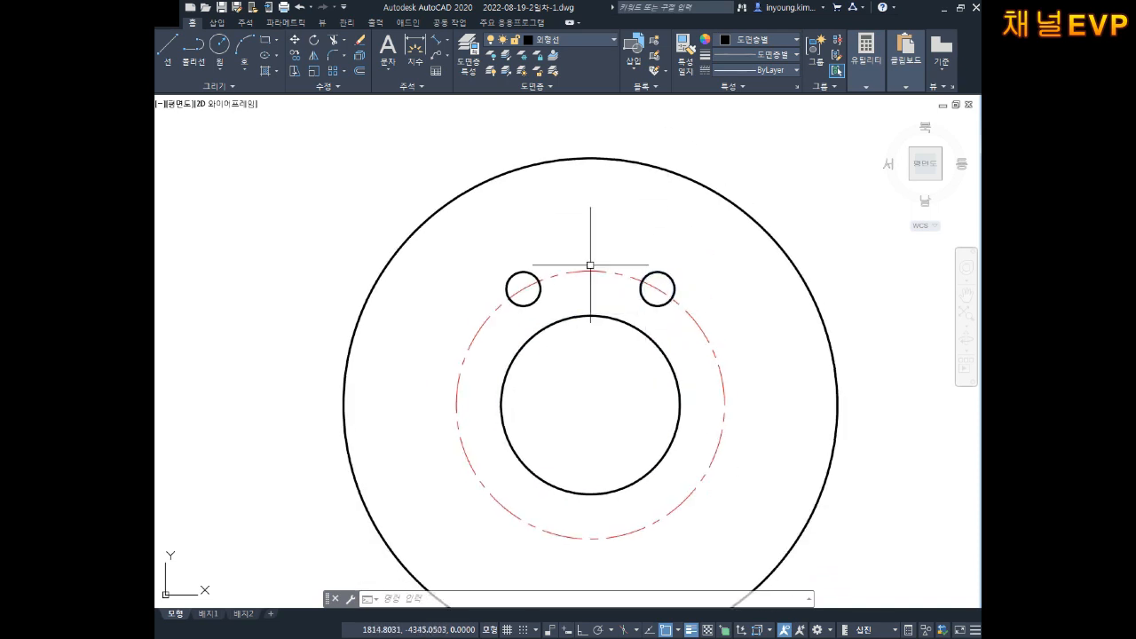
{"action": "type", "text": "c"}
{"action": "key", "text": "Return"}
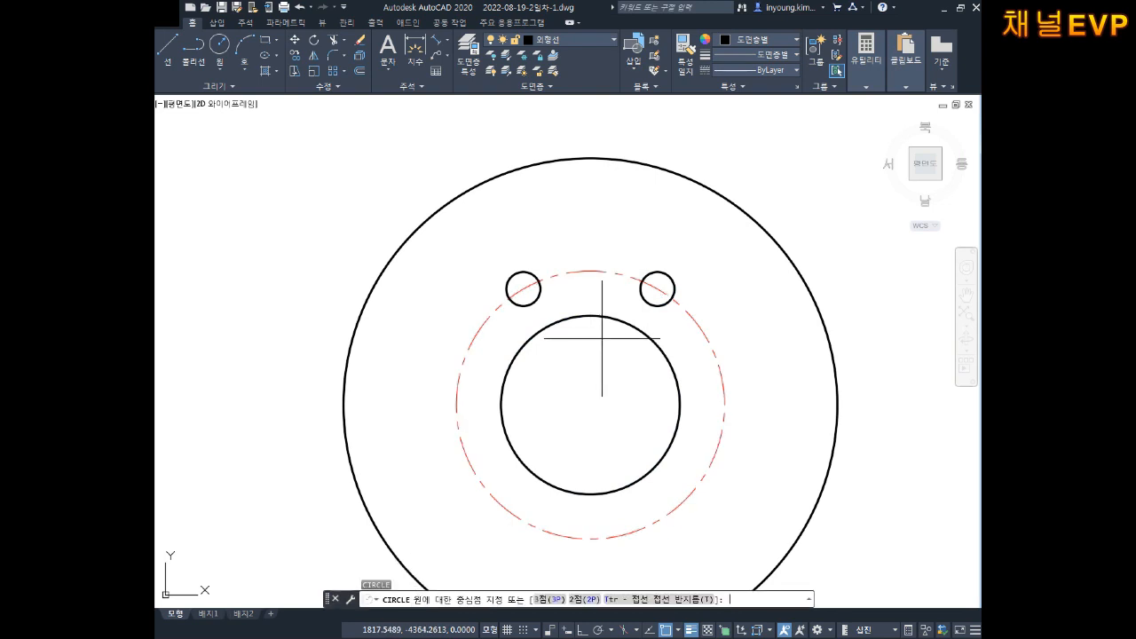
{"action": "left_click", "coordinate": [591, 405]}
{"action": "type", "text": "d"}
{"action": "key", "text": "Return"}
{"action": "type", "text": "96"}
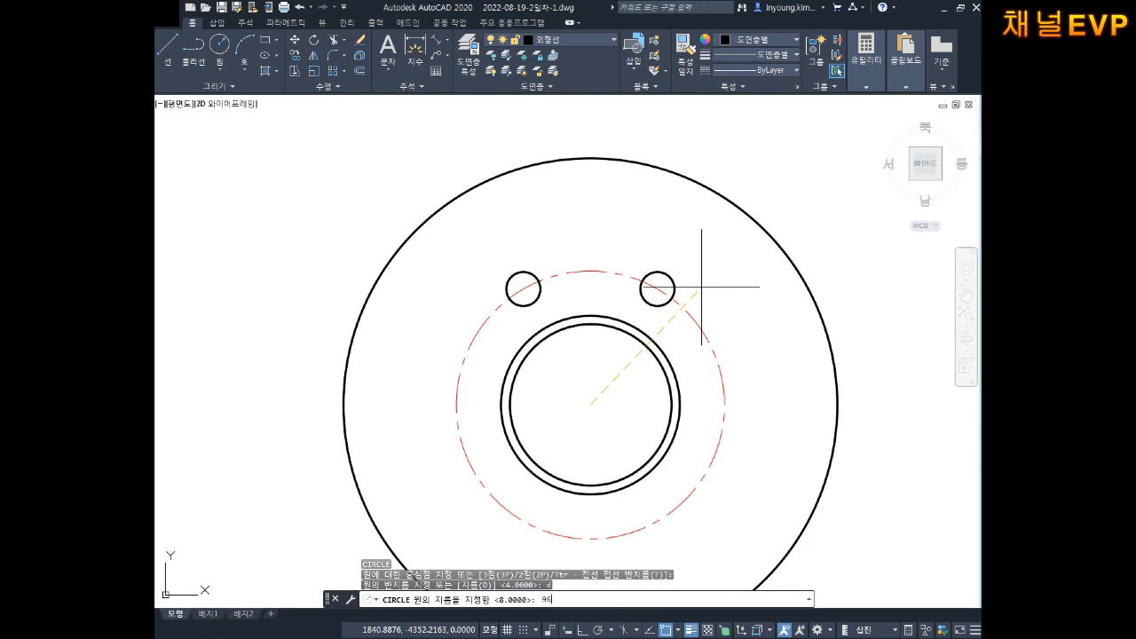
{"action": "key", "text": "Return"}
{"action": "key", "text": "Escape"}
{"action": "key", "text": "Escape"}
Step: Add a diameter dimension to the 96 circle, placed outside the part at its upper right
{"action": "type", "text": "ddi"}
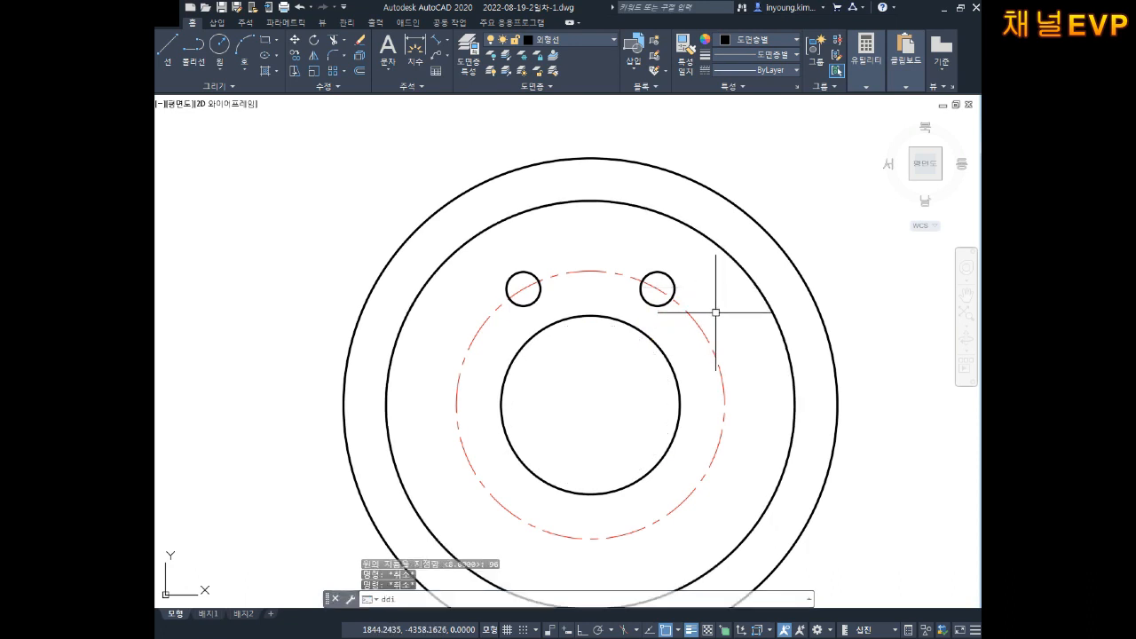
{"action": "key", "text": "Return"}
{"action": "left_click", "coordinate": [728, 254]}
{"action": "left_click", "coordinate": [811, 211]}
{"action": "key", "text": "Escape"}
{"action": "key", "text": "Escape"}
{"action": "type", "text": "dra"}
{"action": "key", "text": "Return"}
{"action": "left_click", "coordinate": [724, 383]}
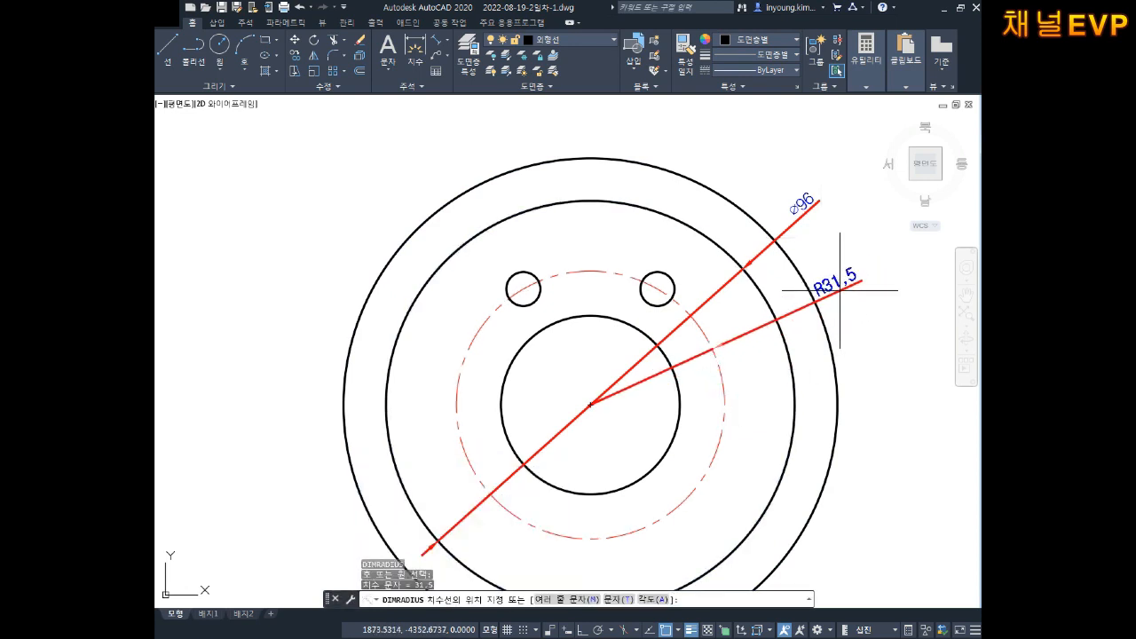
{"action": "key", "text": "Escape"}
{"action": "key", "text": "Escape"}
{"action": "type", "text": "dd"}
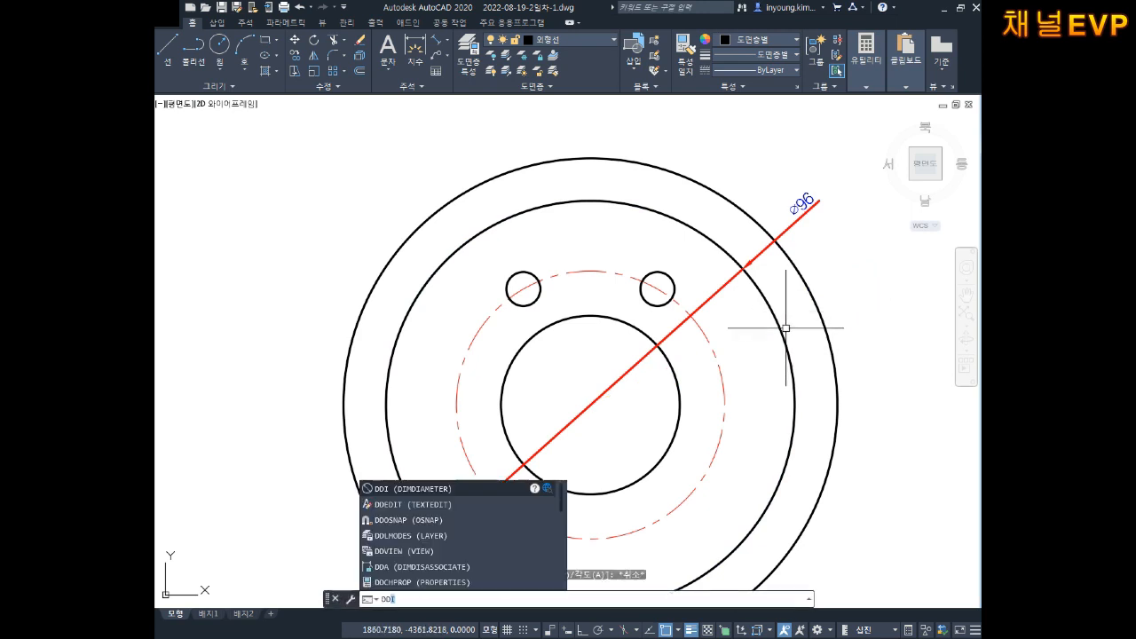
{"action": "key", "text": "Escape"}
{"action": "key", "text": "Escape"}
Step: Add a radius dimension to the 96 circle, placed outside the part just below its diameter dimension
{"action": "type", "text": "dra"}
{"action": "key", "text": "Return"}
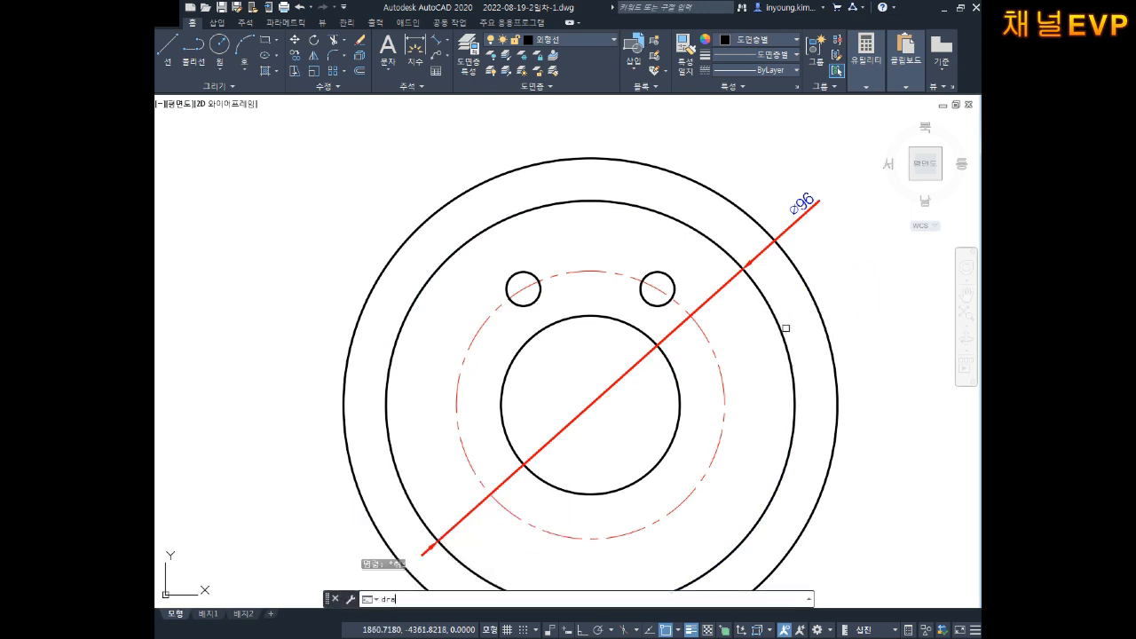
{"action": "left_click", "coordinate": [791, 350]}
{"action": "left_click", "coordinate": [854, 260]}
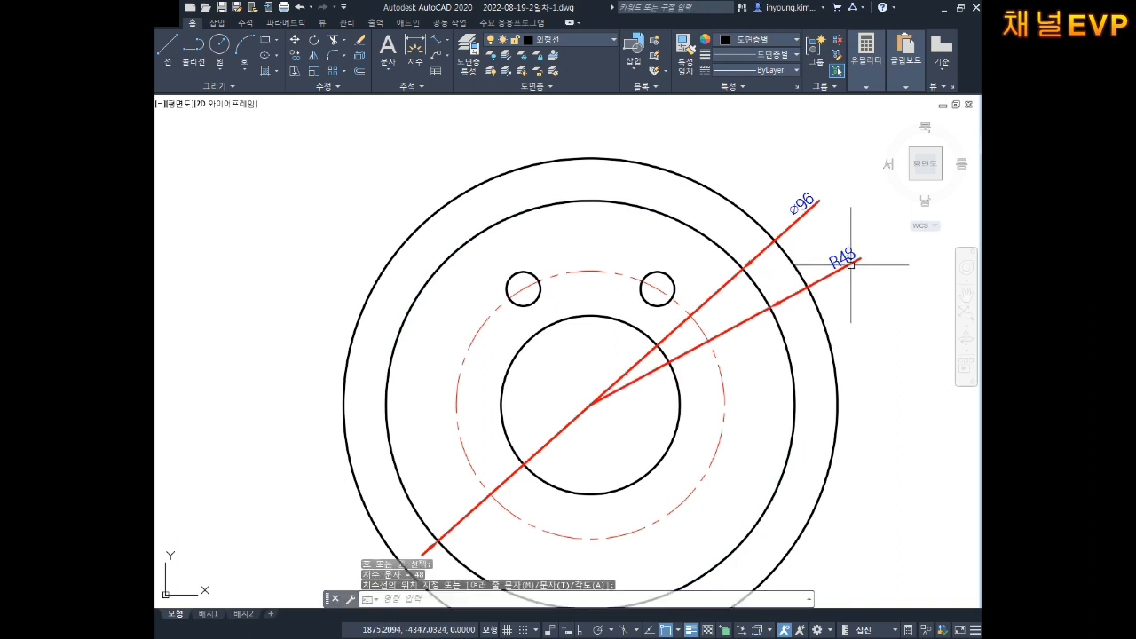
{"action": "key", "text": "Escape"}
{"action": "key", "text": "Escape"}
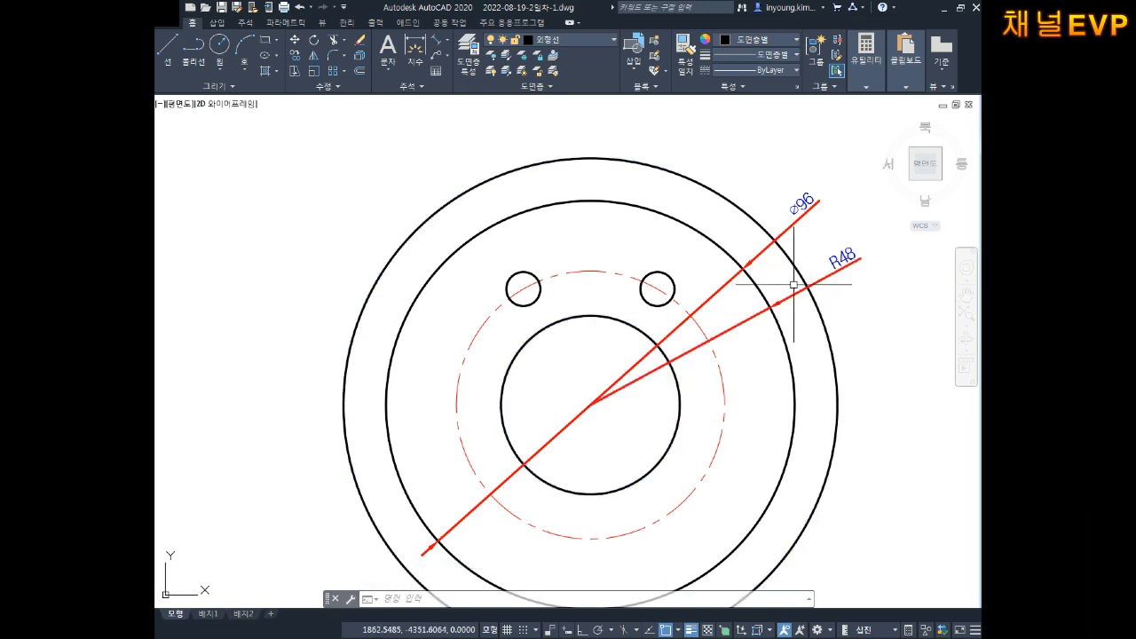
Step: Switch to the calculator, work out the angle for the centre line, and return to the drawing
{"action": "middle_click_drag", "start_coordinate": [785, 284], "coordinate": [736, 292]}
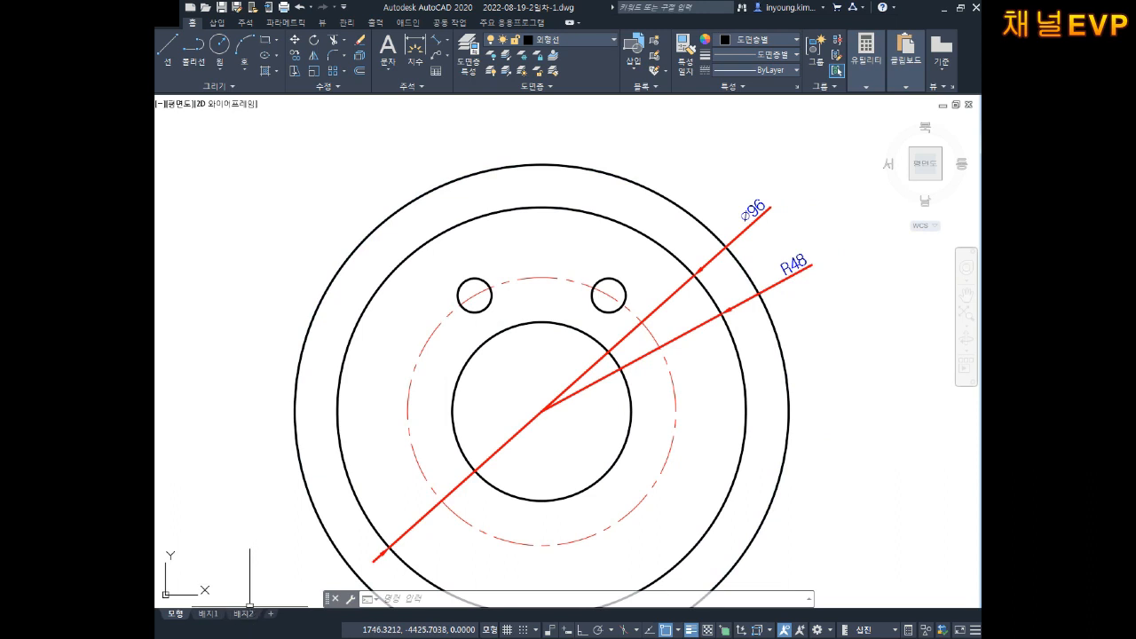
{"action": "left_click", "coordinate": [249, 637]}
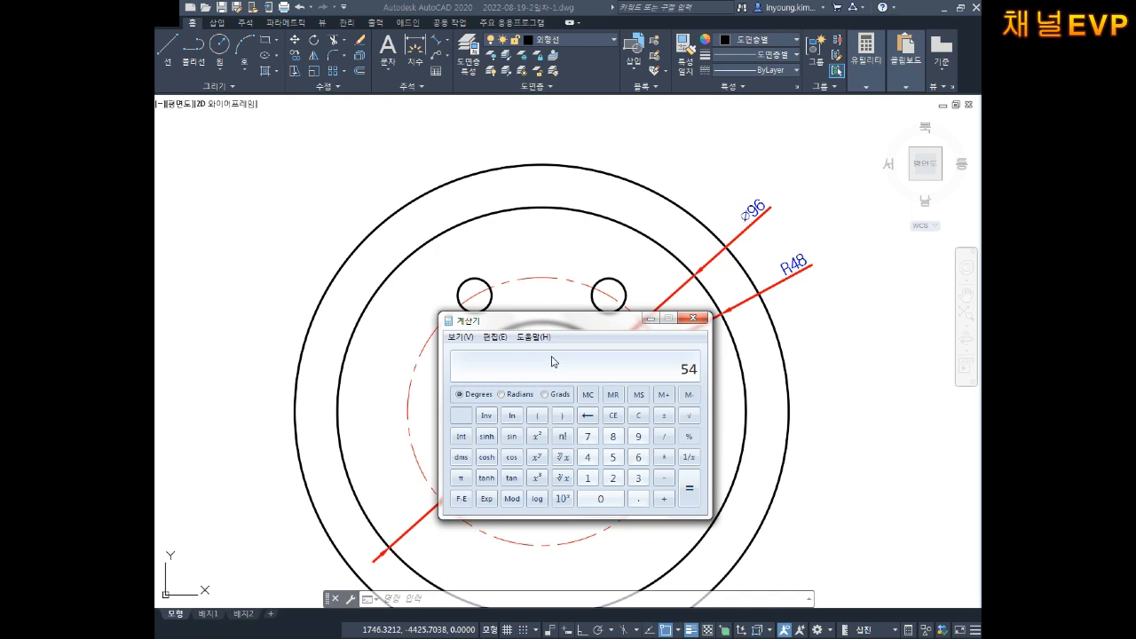
{"action": "left_click", "coordinate": [848, 355]}
{"action": "key", "text": "Escape"}
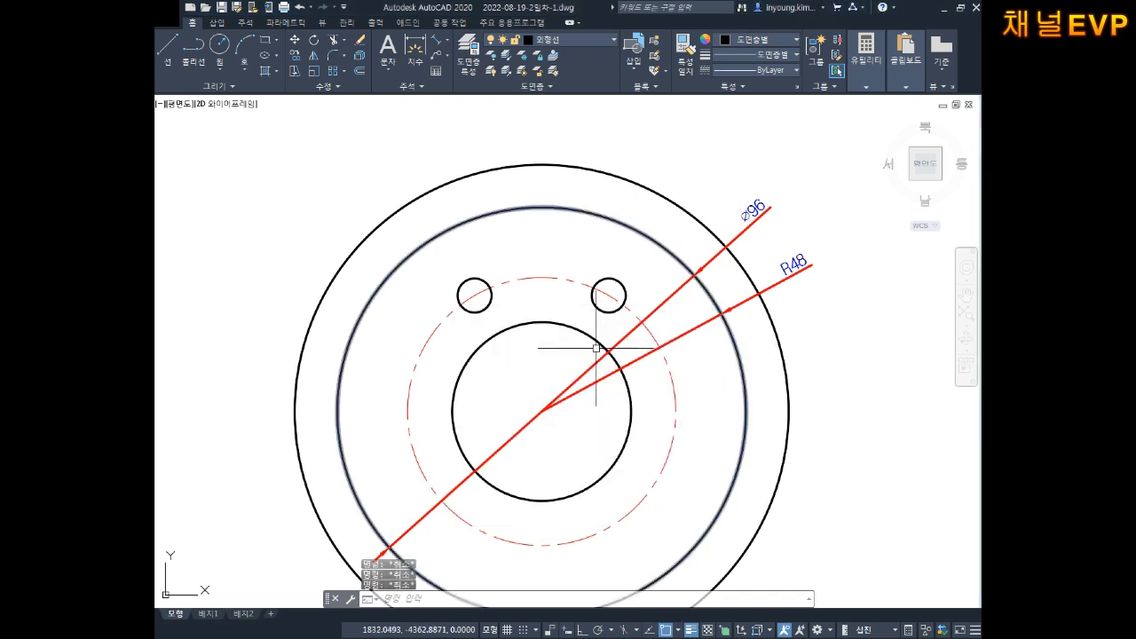
Step: Erase the diameter dimension of the 96 circle
{"action": "middle_click_drag", "start_coordinate": [593, 357], "coordinate": [611, 337]}
{"action": "left_click", "coordinate": [524, 428]}
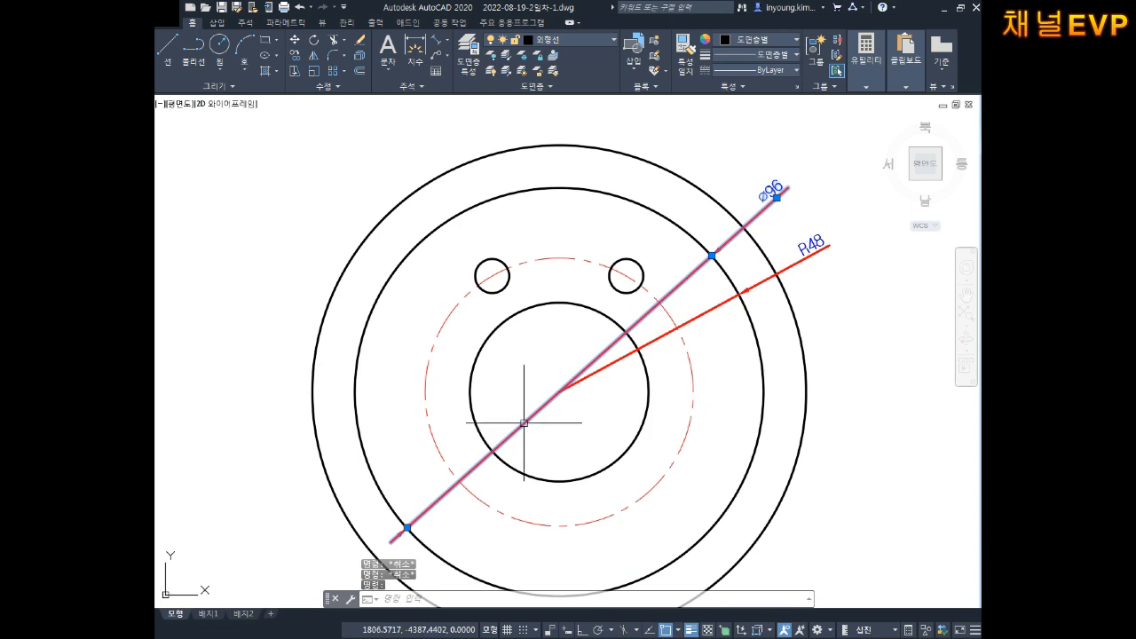
{"action": "key", "text": "Delete"}
Step: Draw a line from the common centre, 48 long at an angle of 52 degrees
{"action": "middle_click_drag", "start_coordinate": [586, 323], "coordinate": [591, 325]}
{"action": "type", "text": "l"}
{"action": "key", "text": "Return"}
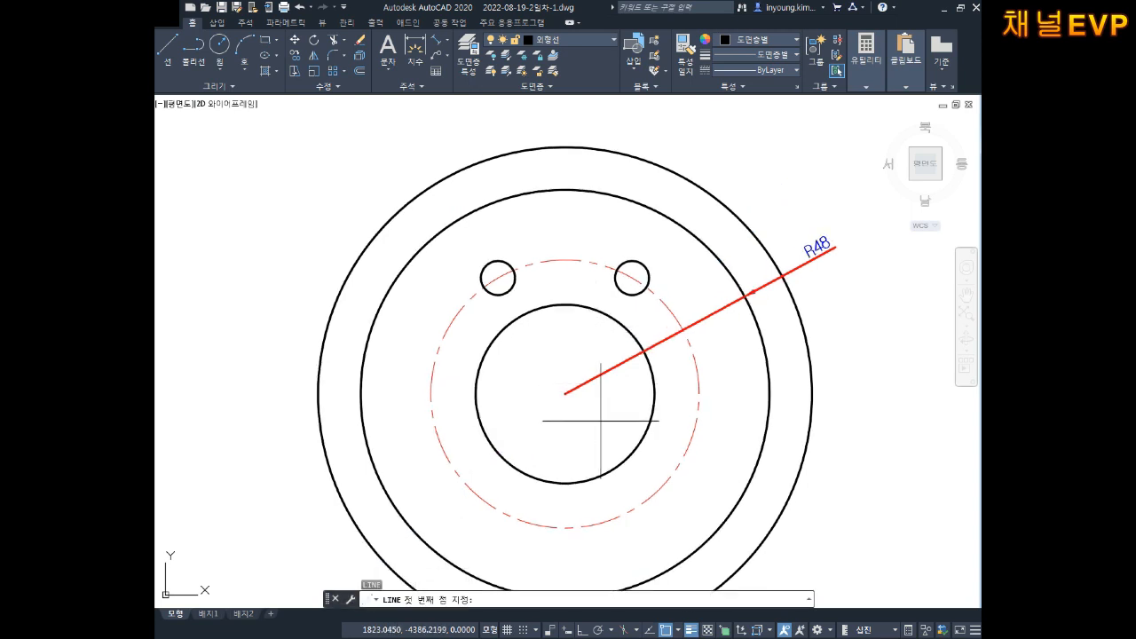
{"action": "left_click", "coordinate": [564, 393]}
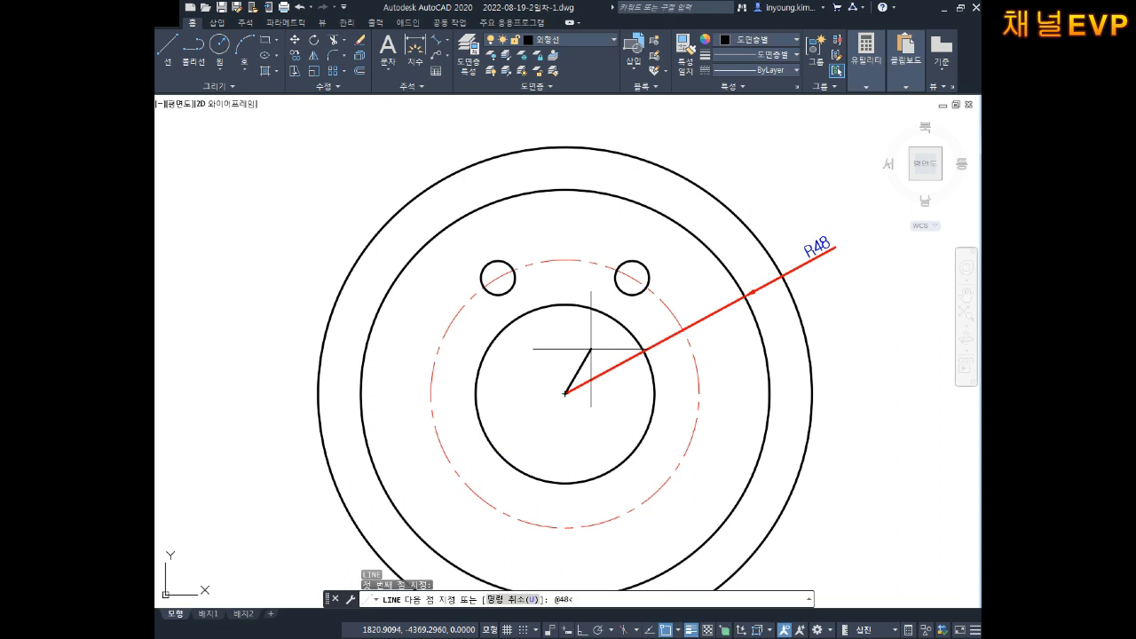
{"action": "type", "text": "@48<52"}
{"action": "key", "text": "Return"}
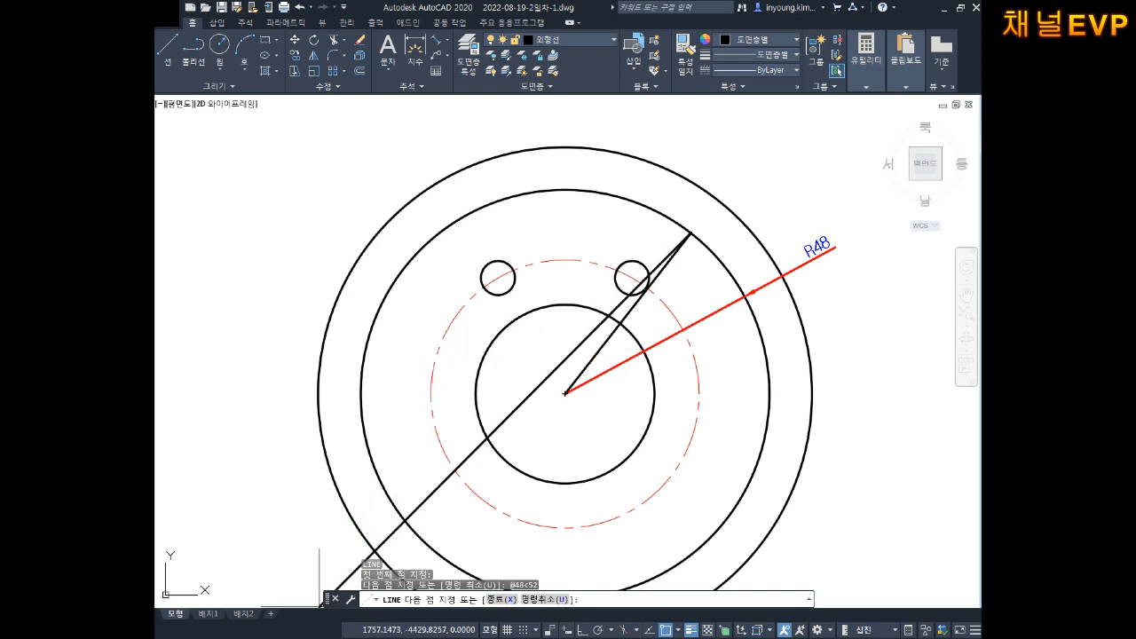
Step: End the line command and erase the 52-degree line
{"action": "left_click", "coordinate": [302, 637]}
{"action": "left_click", "coordinate": [682, 259]}
{"action": "key", "text": "Escape"}
{"action": "key", "text": "Escape"}
{"action": "left_click", "coordinate": [671, 261]}
{"action": "key", "text": "Delete"}
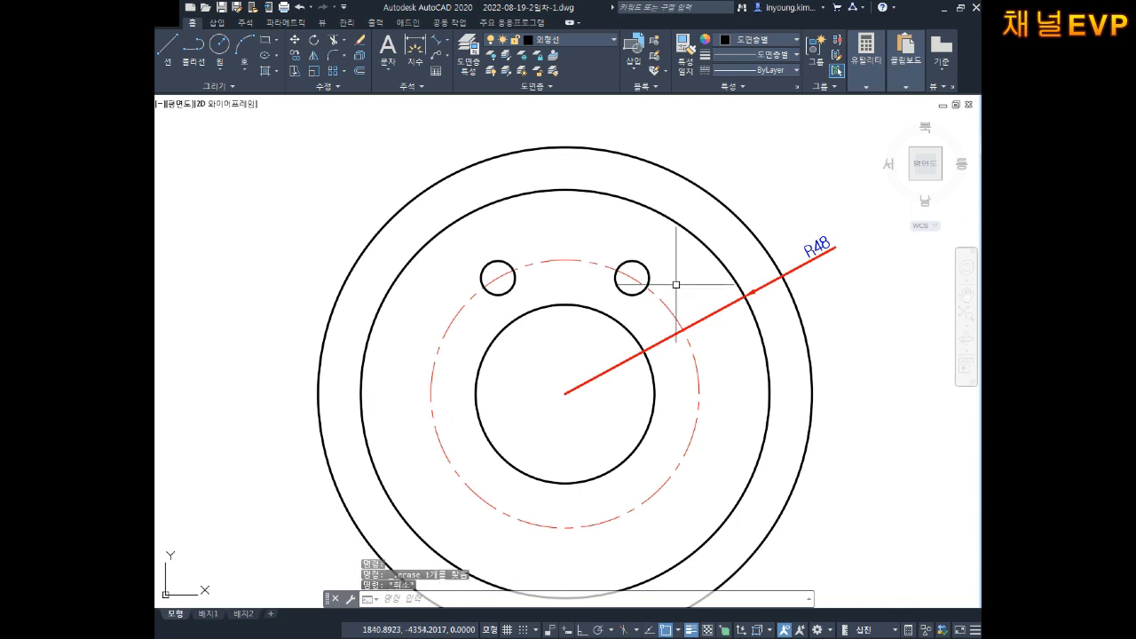
Step: Draw a line from the common centre, 48 long at an angle of 54 degrees
{"action": "type", "text": "l"}
{"action": "key", "text": "space"}
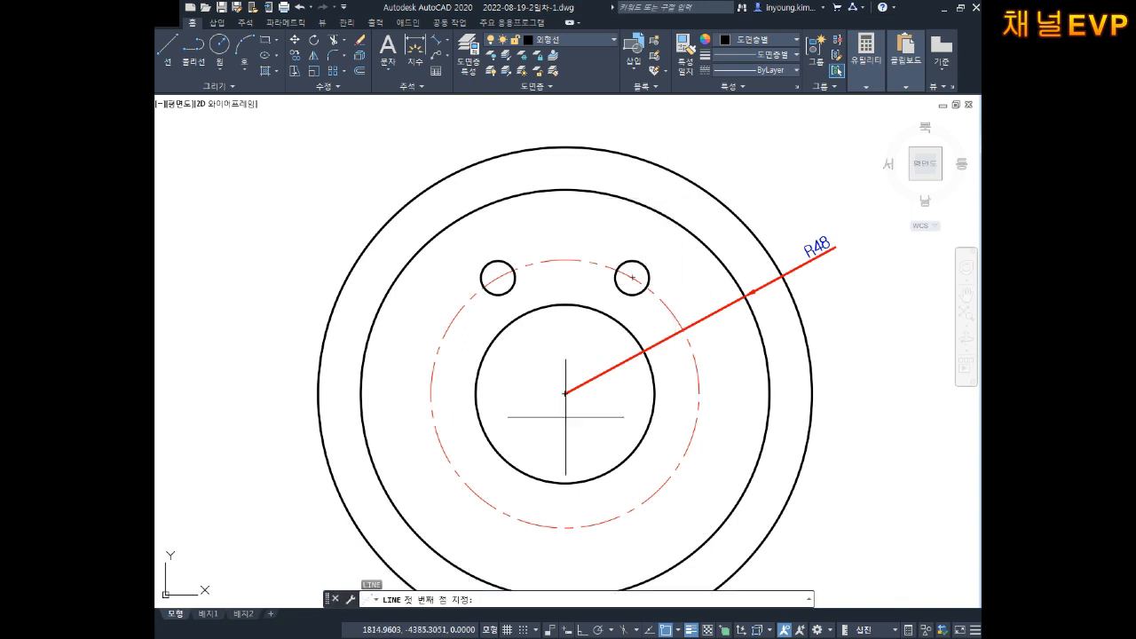
{"action": "left_click", "coordinate": [565, 393]}
{"action": "type", "text": "@48"}
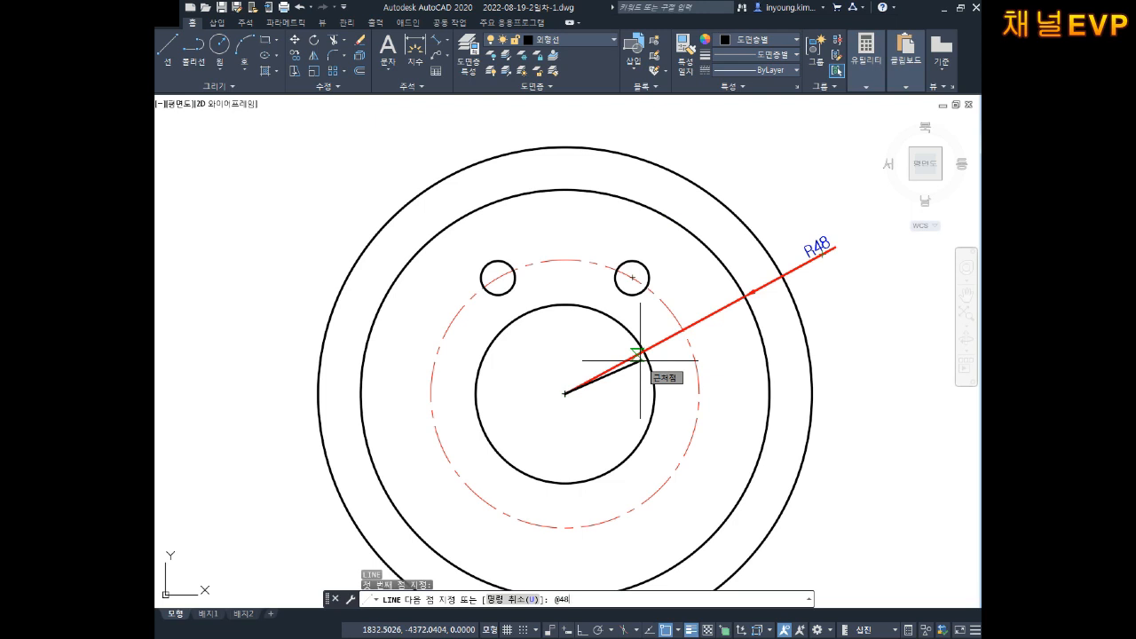
{"action": "type", "text": "<54"}
{"action": "key", "text": "Return"}
{"action": "key", "text": "Escape"}
{"action": "key", "text": "Escape"}
{"action": "key", "text": "Escape"}
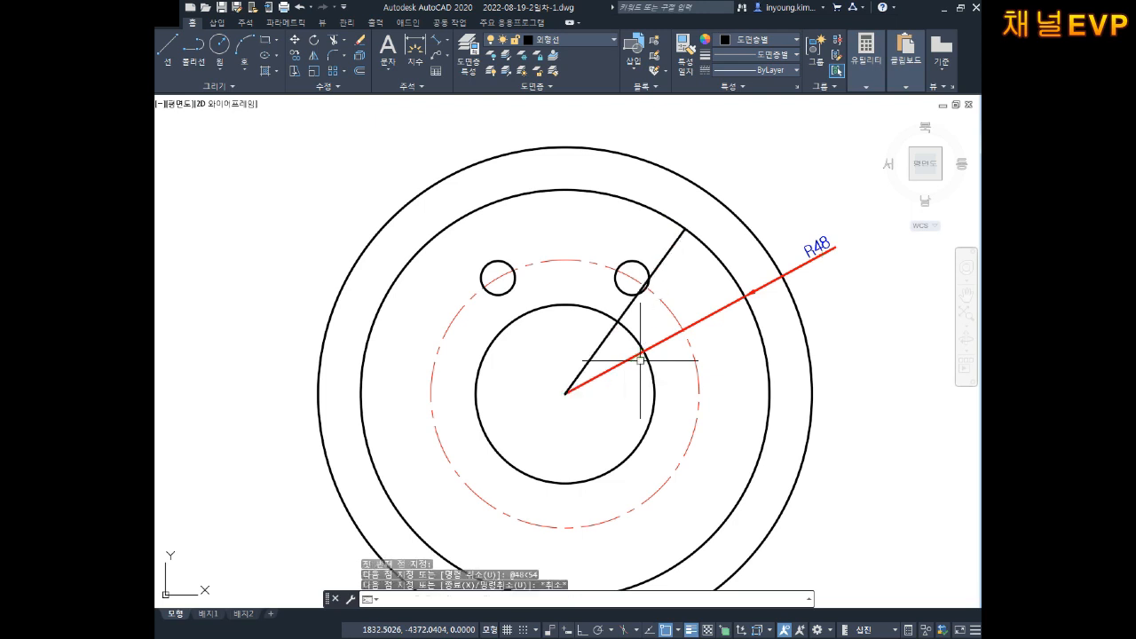
Step: Draw a horizontal line from the common centre to the right quadrant of the outer circle
{"action": "key", "text": "Return"}
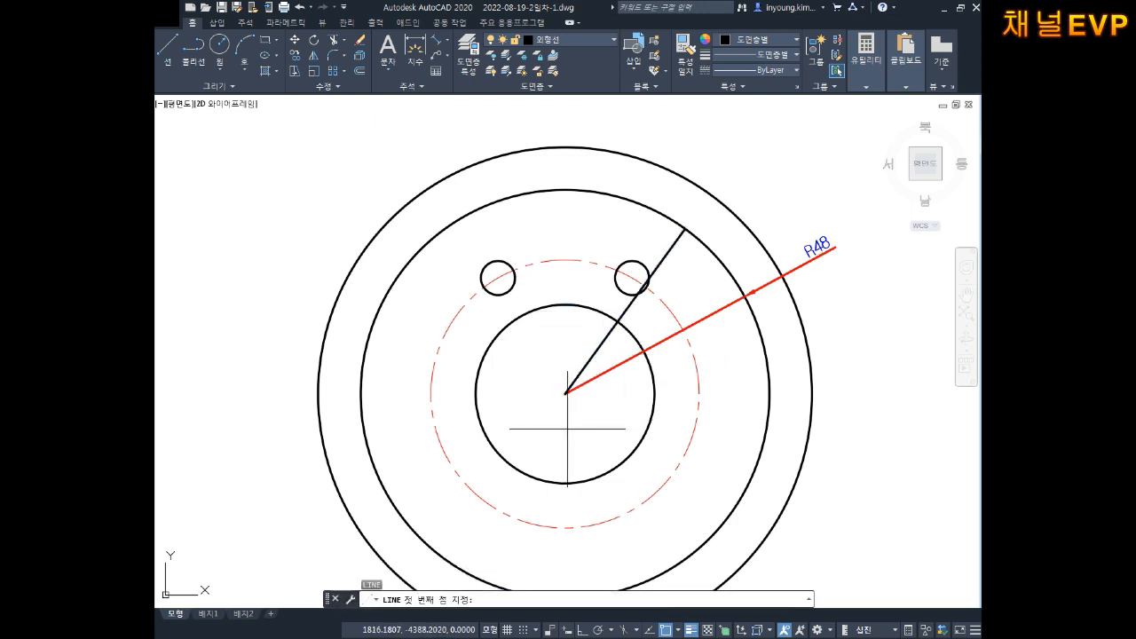
{"action": "left_click", "coordinate": [566, 393]}
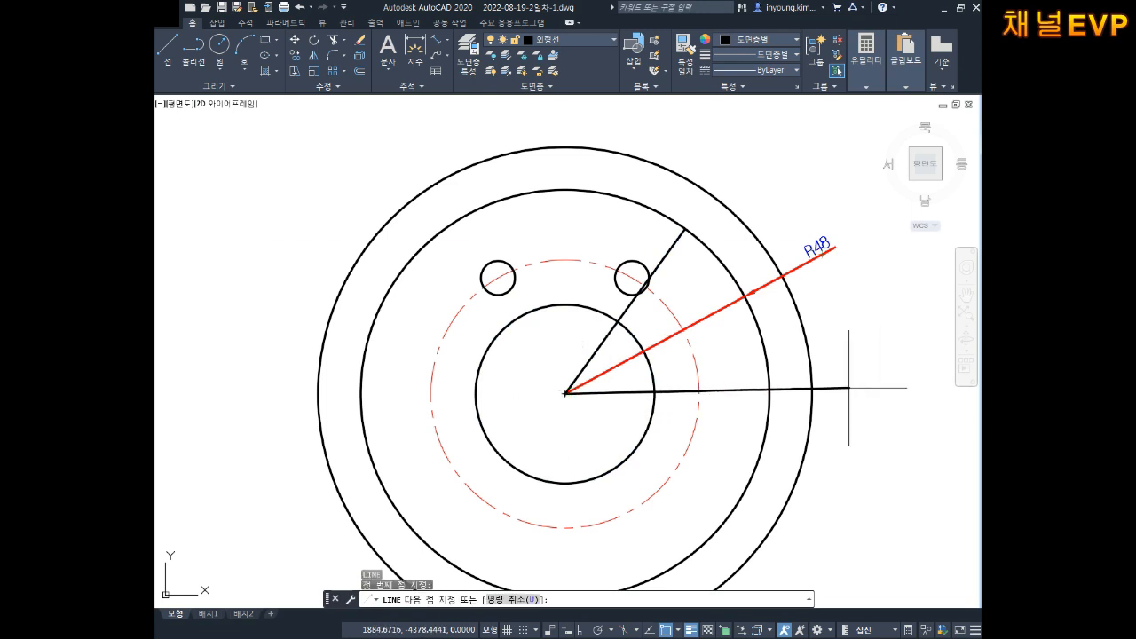
{"action": "left_click", "coordinate": [812, 393]}
{"action": "key", "text": "Escape"}
{"action": "key", "text": "Escape"}
{"action": "key", "text": "Escape"}
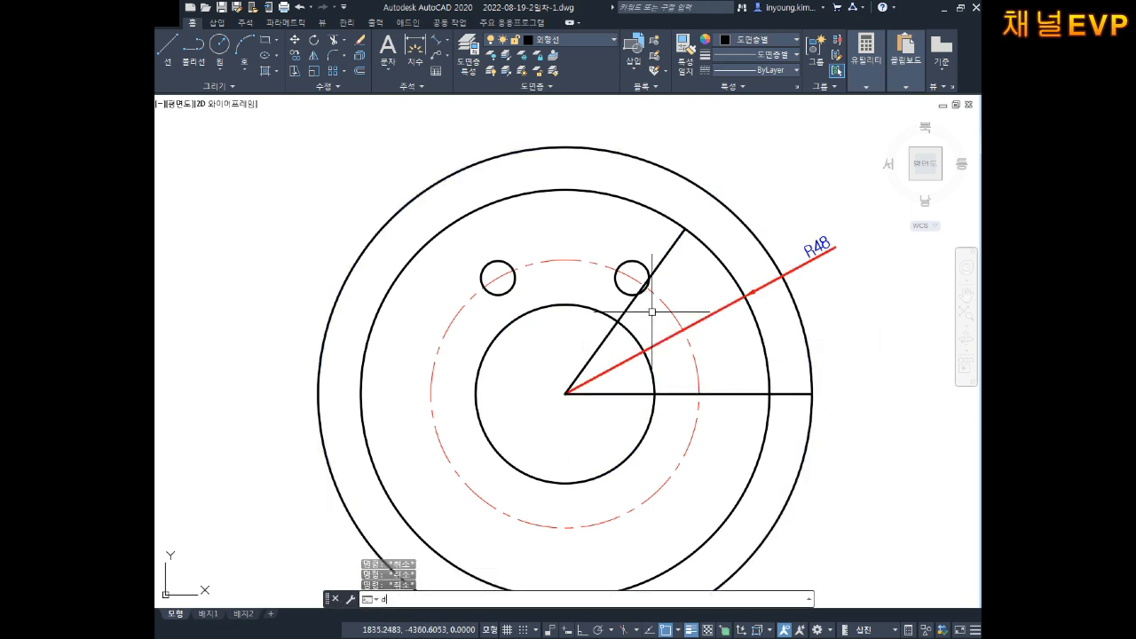
Step: Add an angular dimension between the inclined line and the horizontal line, placed outside the outer circle
{"action": "type", "text": "Dan"}
{"action": "key", "text": "Return"}
{"action": "left_click", "coordinate": [666, 257]}
{"action": "left_click", "coordinate": [727, 395]}
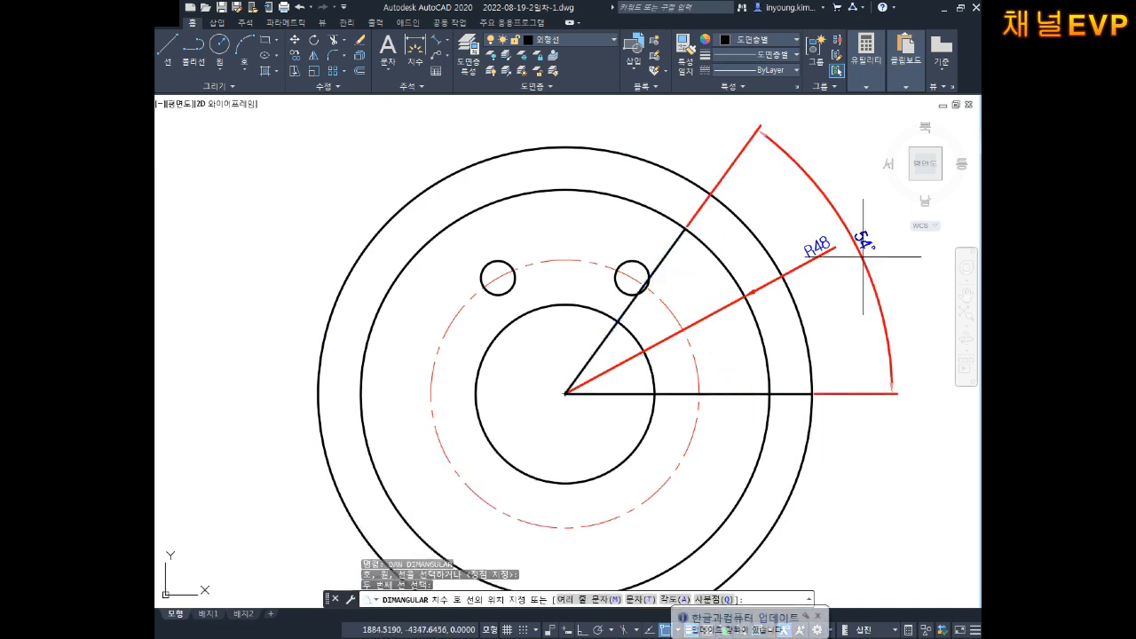
{"action": "left_click", "coordinate": [874, 255]}
{"action": "key", "text": "Escape"}
{"action": "key", "text": "Escape"}
Step: Move the inclined 54-degree line to the 중심선 layer
{"action": "middle_click_drag", "start_coordinate": [854, 300], "coordinate": [836, 302]}
{"action": "middle_click_drag", "start_coordinate": [657, 273], "coordinate": [669, 280]}
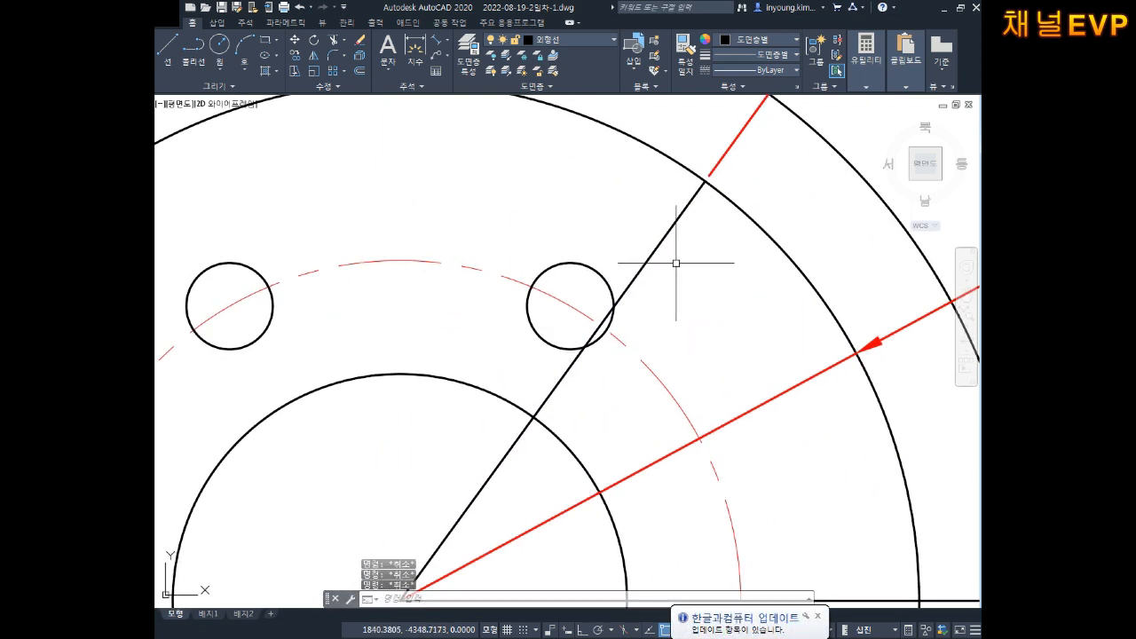
{"action": "left_click", "coordinate": [676, 263]}
{"action": "left_click", "coordinate": [653, 211]}
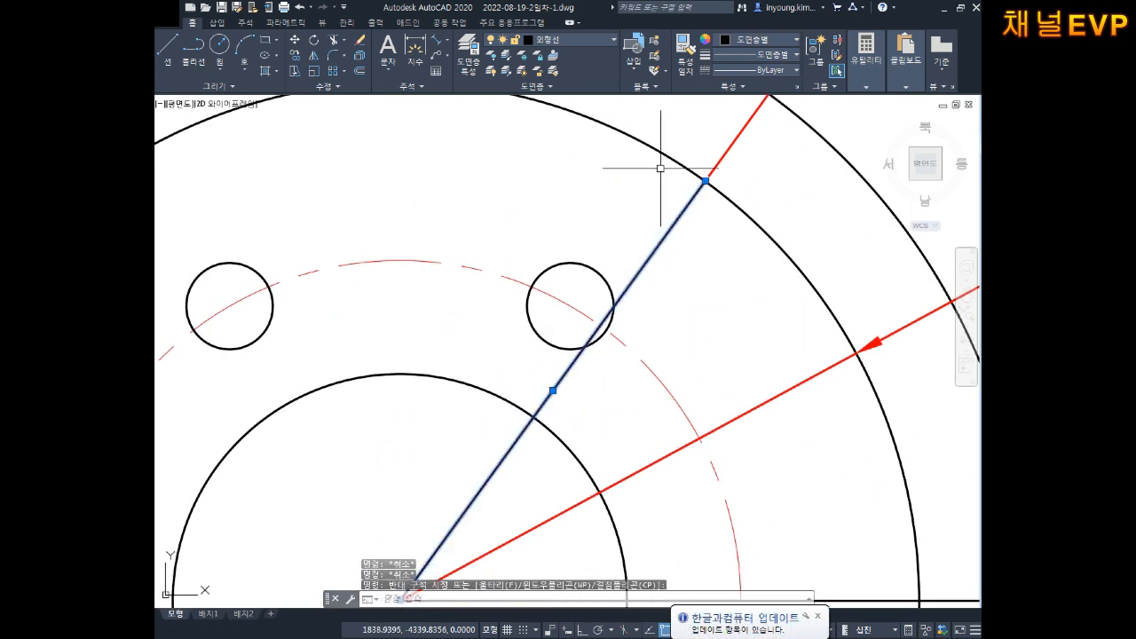
{"action": "left_click", "coordinate": [568, 40]}
{"action": "left_click", "coordinate": [561, 155]}
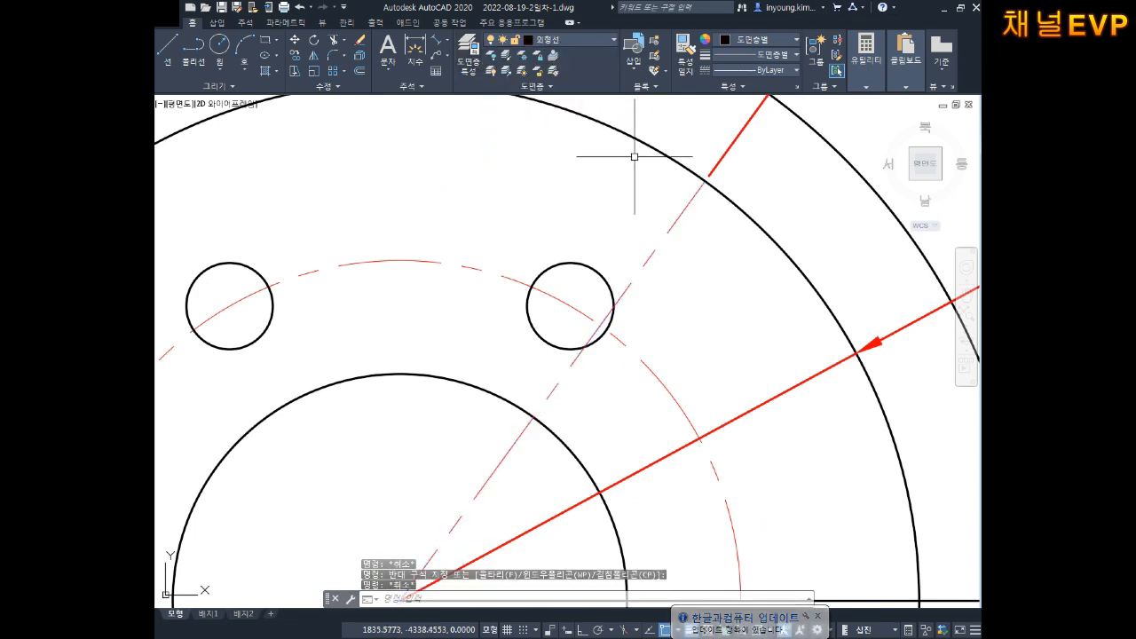
{"action": "key", "text": "Escape"}
Step: Move the radius and angular dimensions to the 치수선 layer, and erase the angular dimension
{"action": "scroll", "coordinate": [730, 246], "scroll_direction": "down", "scroll_amount": 4}
{"action": "left_click", "coordinate": [826, 208]}
{"action": "left_click", "coordinate": [780, 254]}
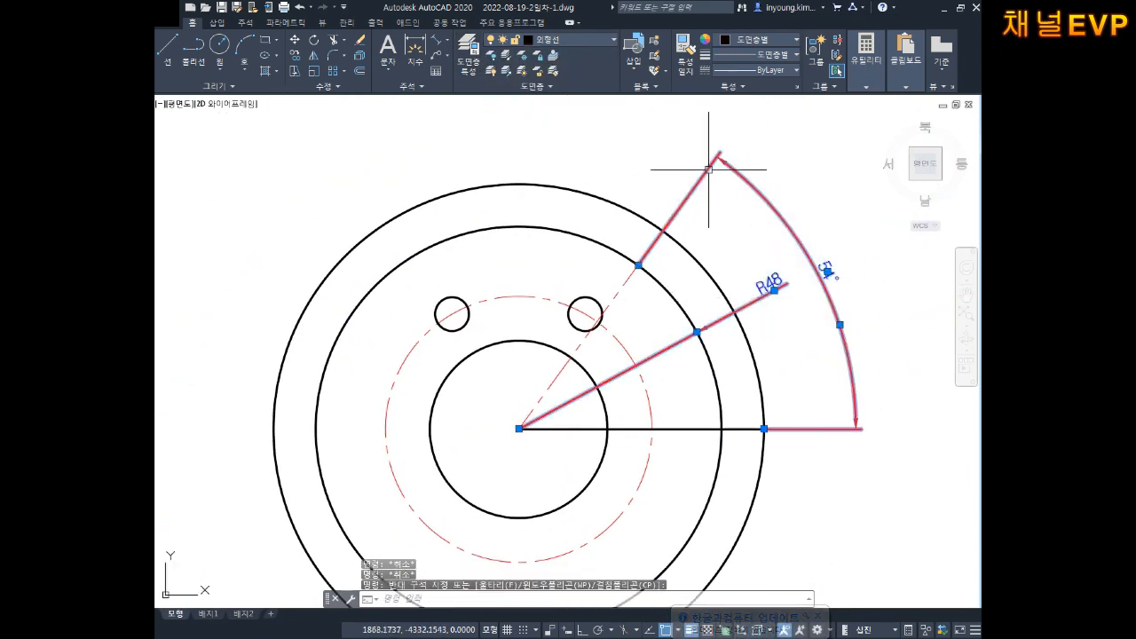
{"action": "left_click", "coordinate": [568, 40]}
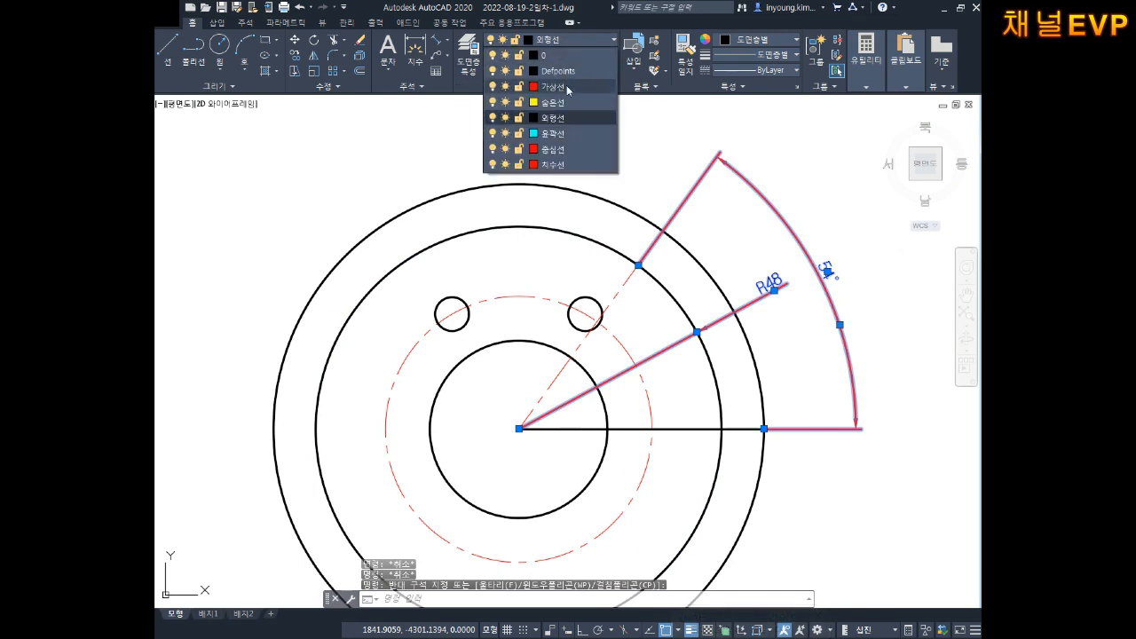
{"action": "left_click", "coordinate": [553, 164]}
{"action": "key", "text": "Escape"}
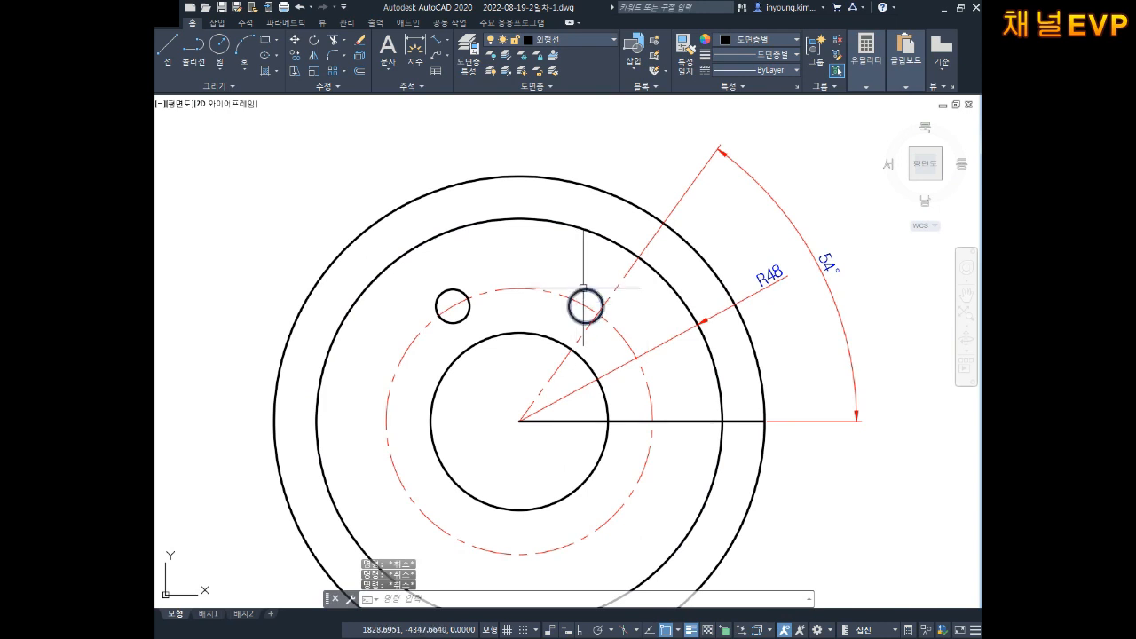
{"action": "left_click", "coordinate": [822, 264]}
{"action": "key", "text": "Delete"}
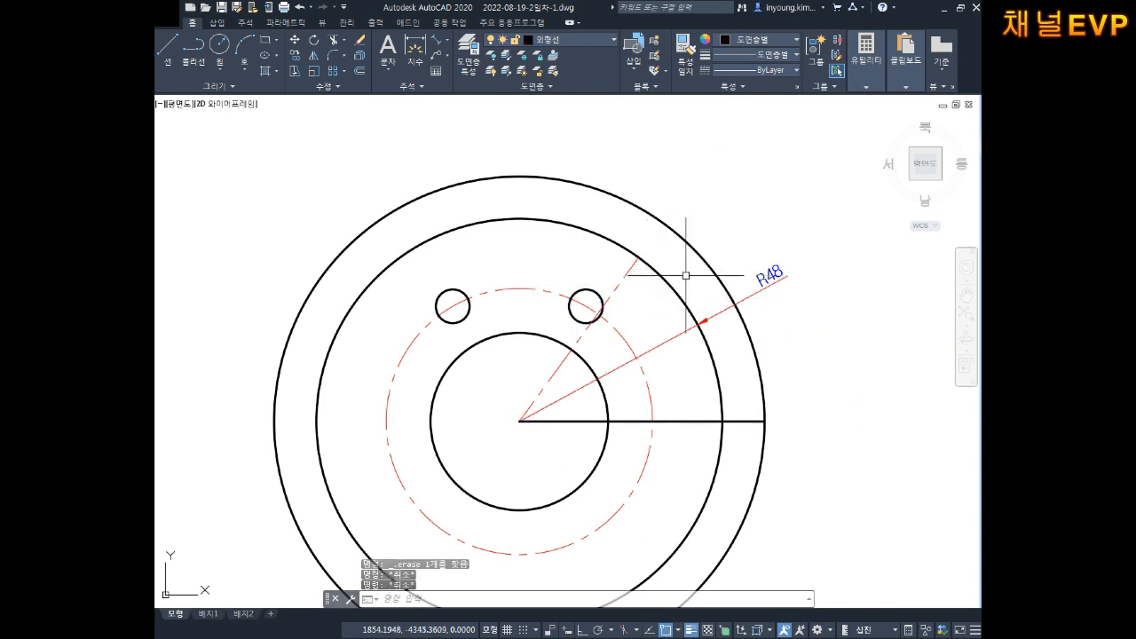
Step: Draw a circle with a radius of 5 at the outer end of the 54-degree centre line
{"action": "type", "text": "c"}
{"action": "key", "text": "Return"}
{"action": "left_click", "coordinate": [639, 257]}
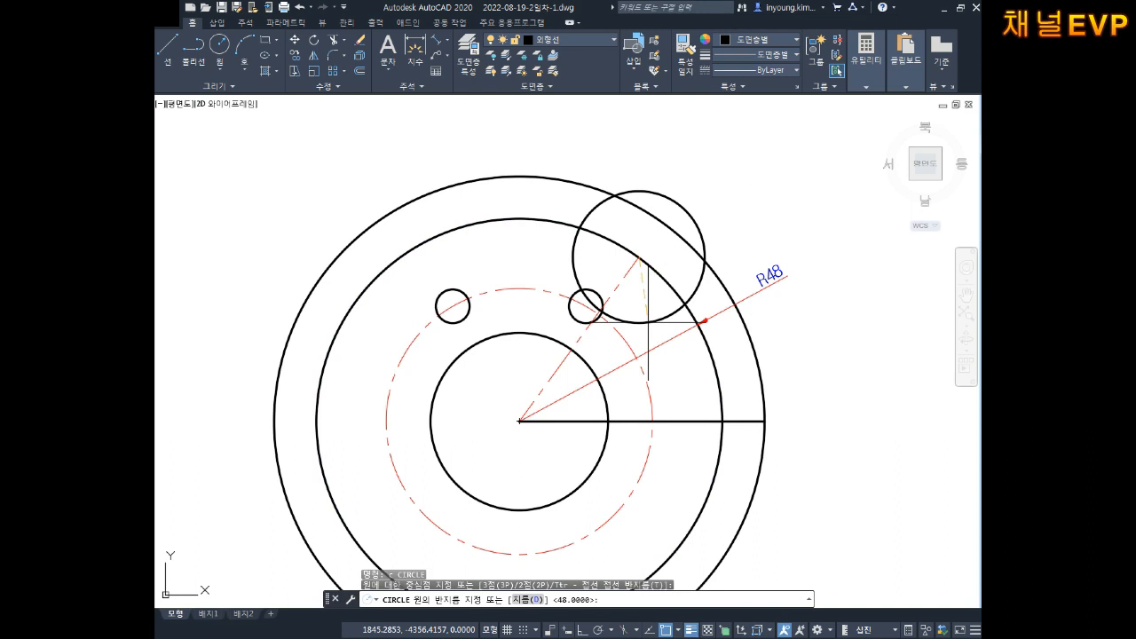
{"action": "key", "text": "Return"}
{"action": "key", "text": "Escape"}
{"action": "key", "text": "Escape"}
{"action": "key", "text": "Escape"}
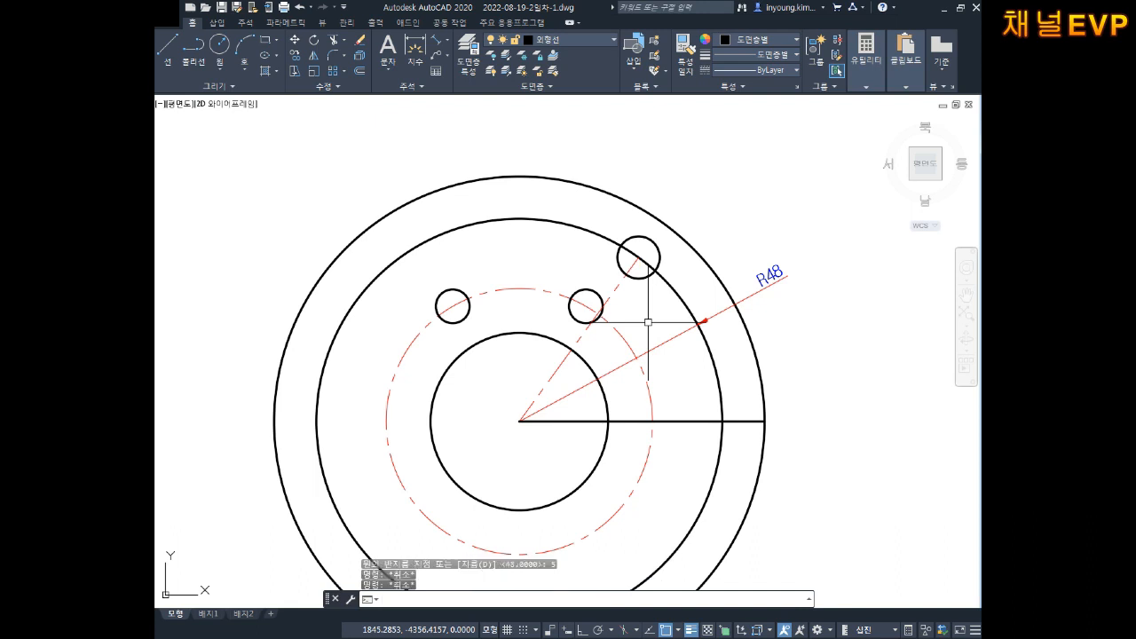
{"action": "type", "text": "mi"}
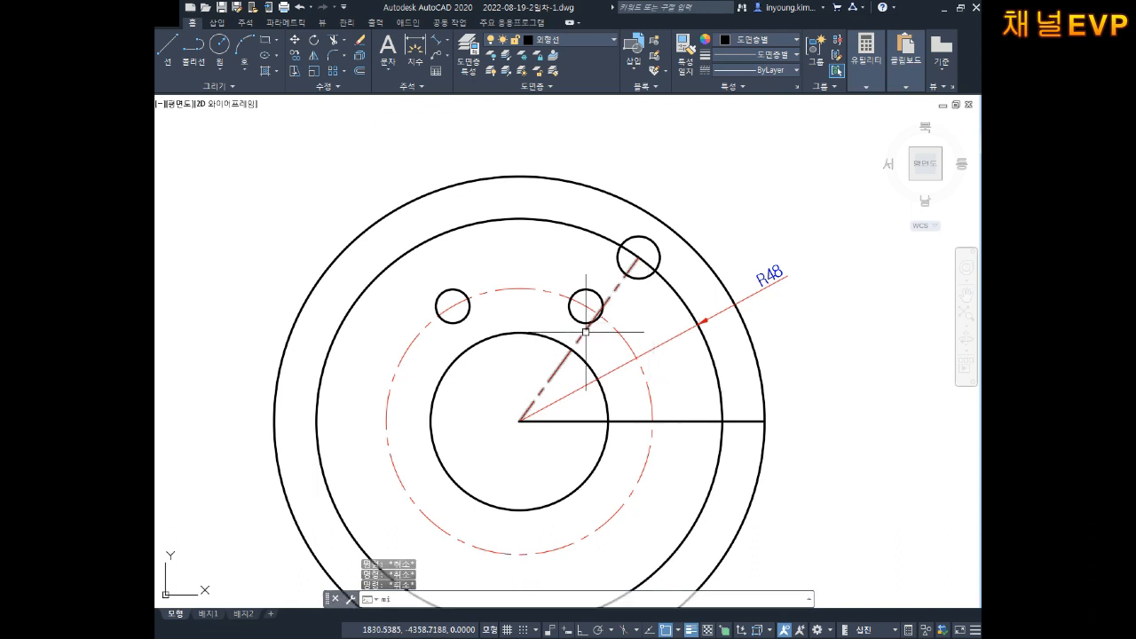
{"action": "key", "text": "Return"}
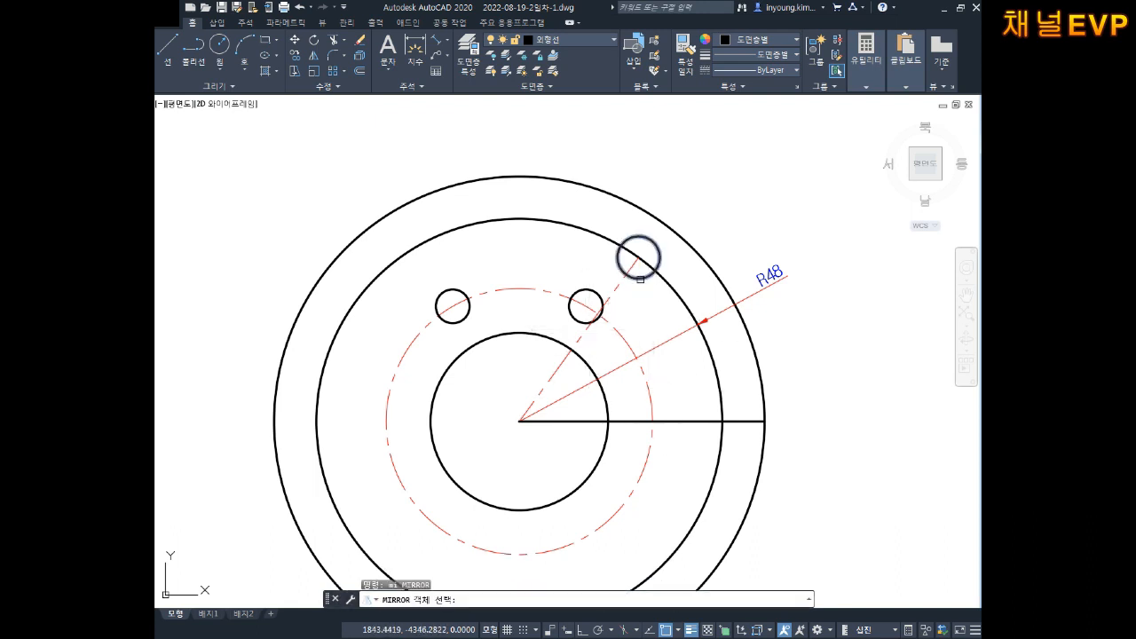
{"action": "left_click", "coordinate": [640, 280]}
{"action": "left_click", "coordinate": [639, 275]}
{"action": "left_click", "coordinate": [633, 288]}
{"action": "left_click", "coordinate": [616, 287]}
{"action": "key", "text": "Return"}
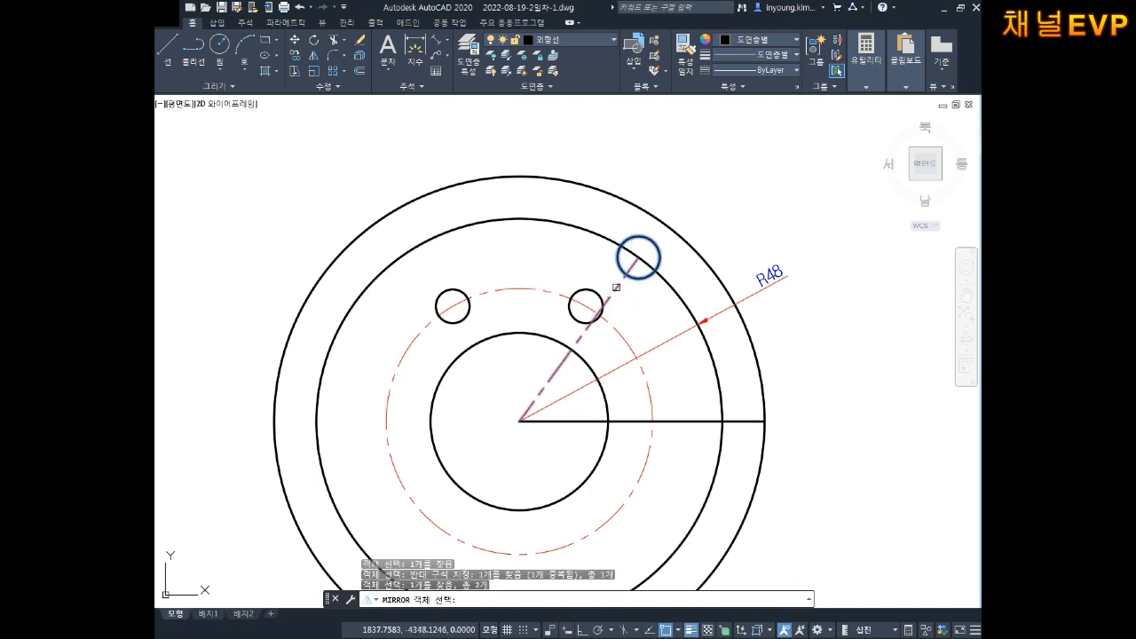
{"action": "left_click", "coordinate": [519, 421]}
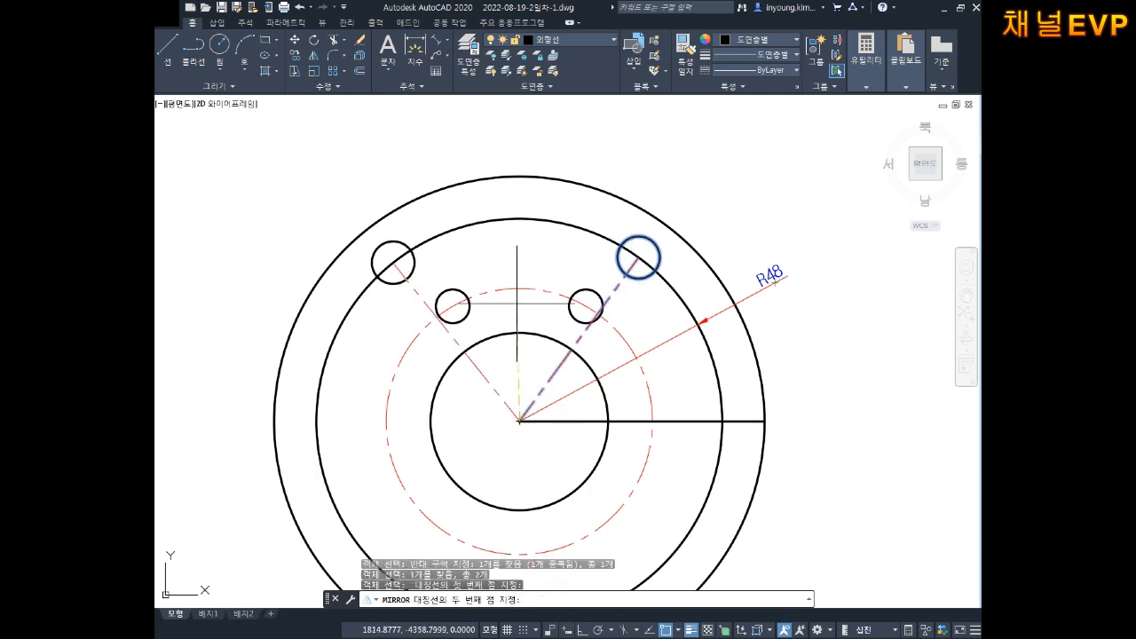
{"action": "left_click", "coordinate": [519, 219]}
{"action": "key", "text": "Escape"}
{"action": "key", "text": "Escape"}
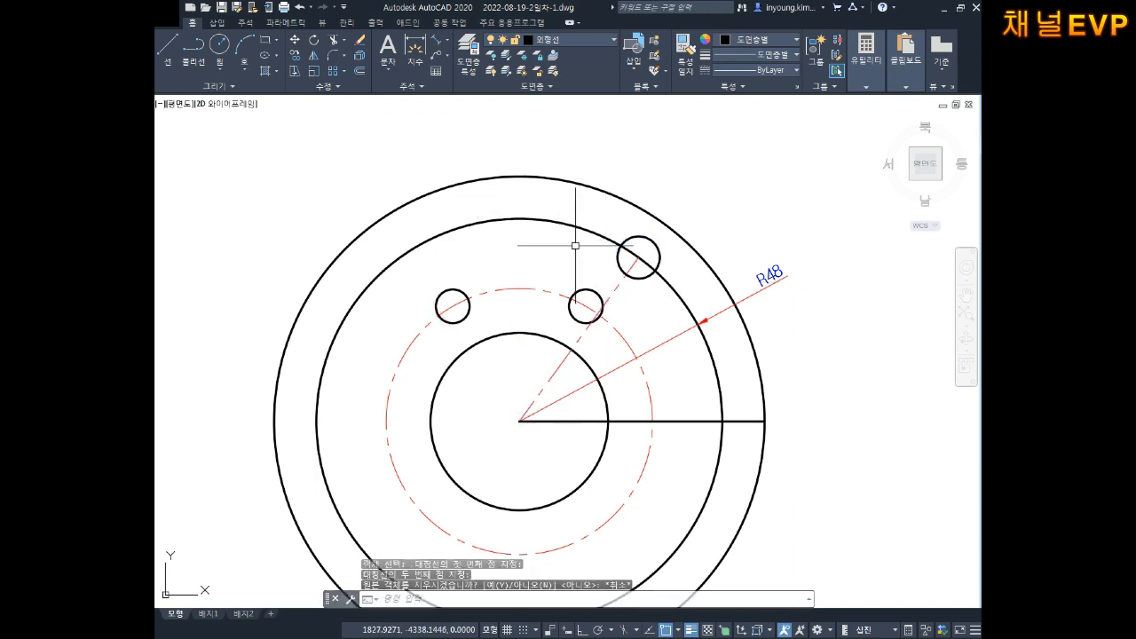
{"action": "type", "text": "ㅁ"}
{"action": "key", "text": "BackSpace"}
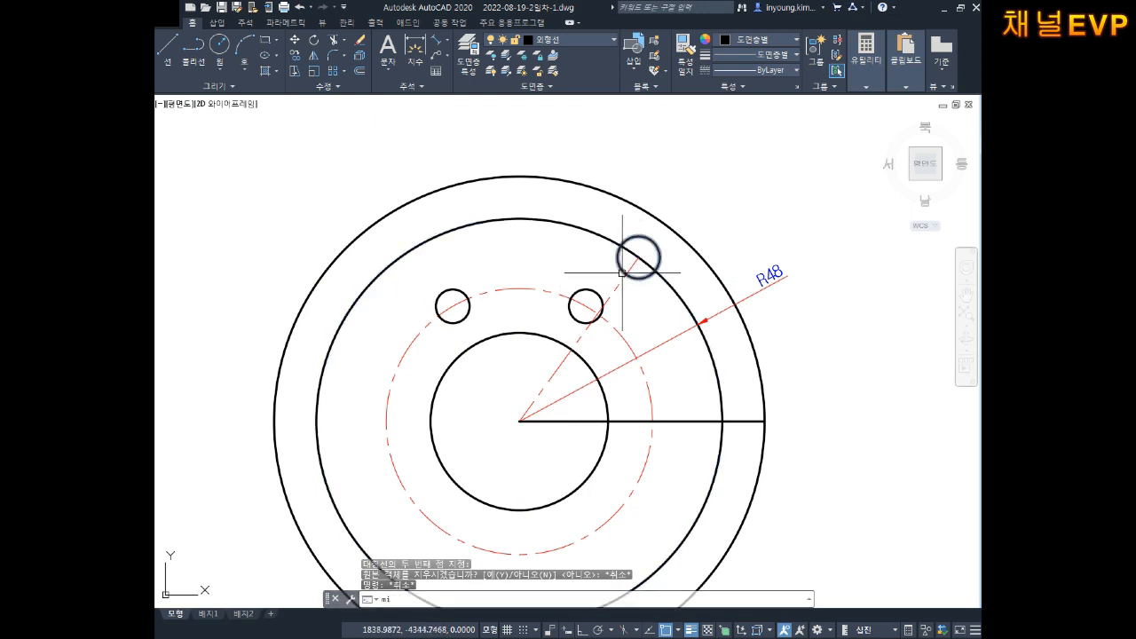
Step: Mirror the radius 5 circle and its angled centre line about the vertical axis through the part's centre, keeping the originals
{"action": "type", "text": "mi"}
{"action": "key", "text": "Return"}
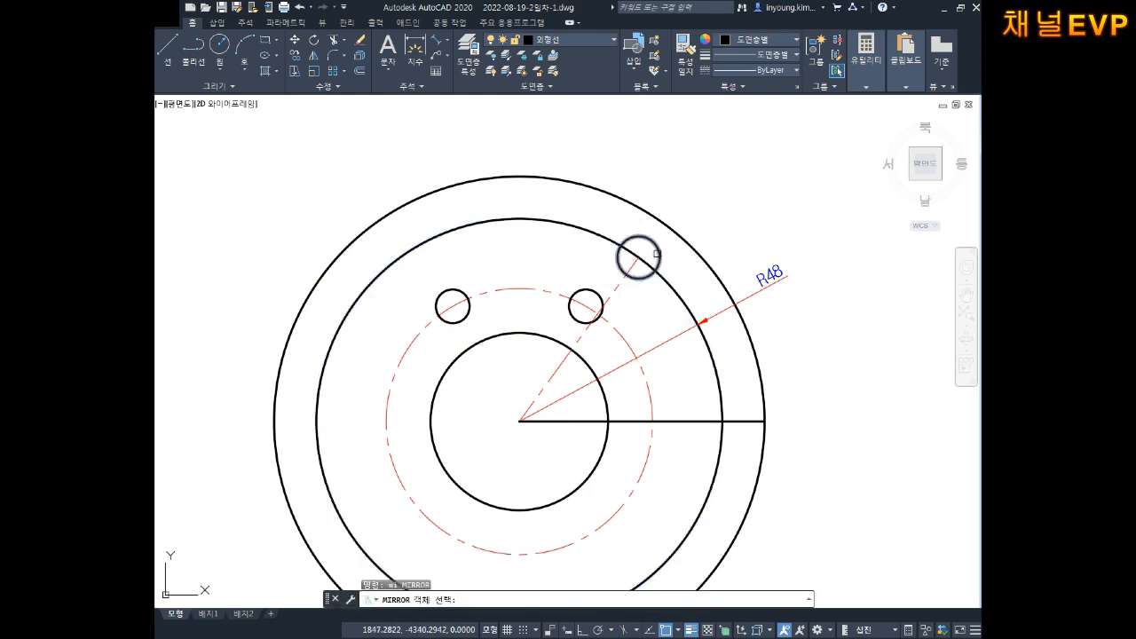
{"action": "left_click", "coordinate": [655, 259]}
{"action": "left_click", "coordinate": [616, 290]}
{"action": "key", "text": "Return"}
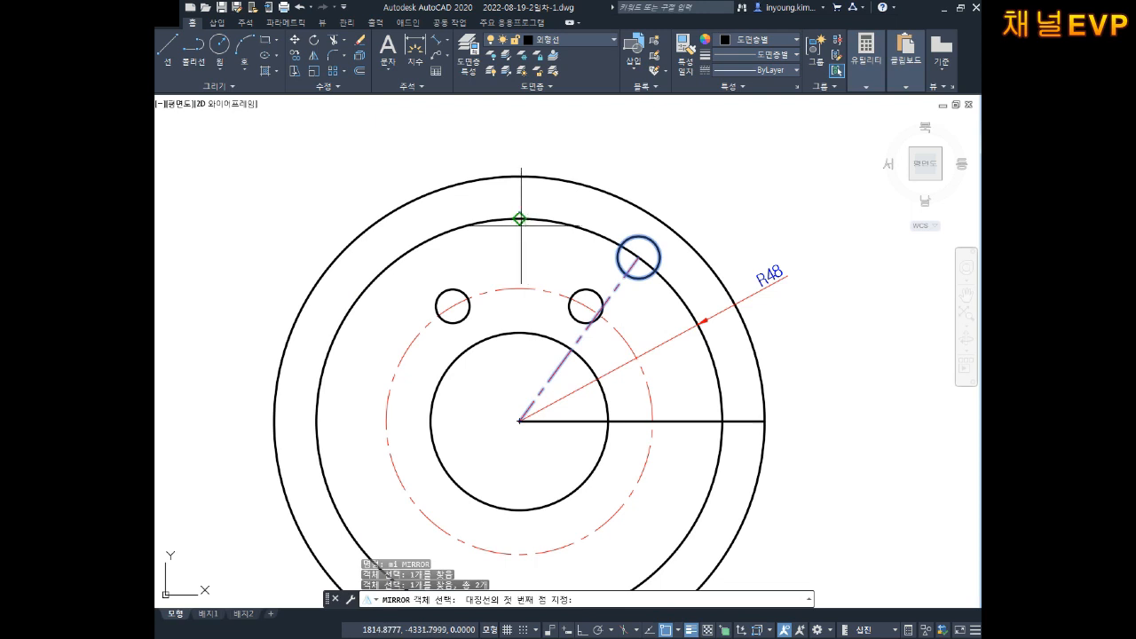
{"action": "left_click", "coordinate": [520, 217]}
{"action": "left_click", "coordinate": [521, 418]}
{"action": "key", "text": "Return"}
{"action": "key", "text": "Return"}
{"action": "key", "text": "Escape"}
{"action": "key", "text": "Escape"}
Step: Add an angular dimension between the two angled centre lines, placed above the outer circle
{"action": "type", "text": "DAn"}
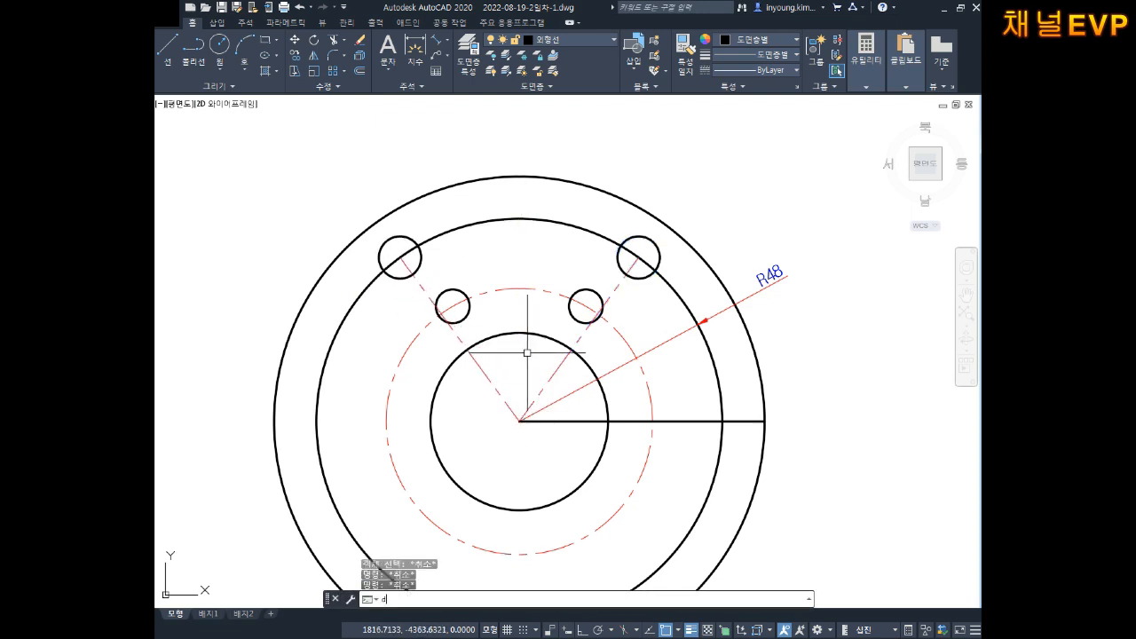
{"action": "key", "text": "Return"}
{"action": "left_click", "coordinate": [423, 289]}
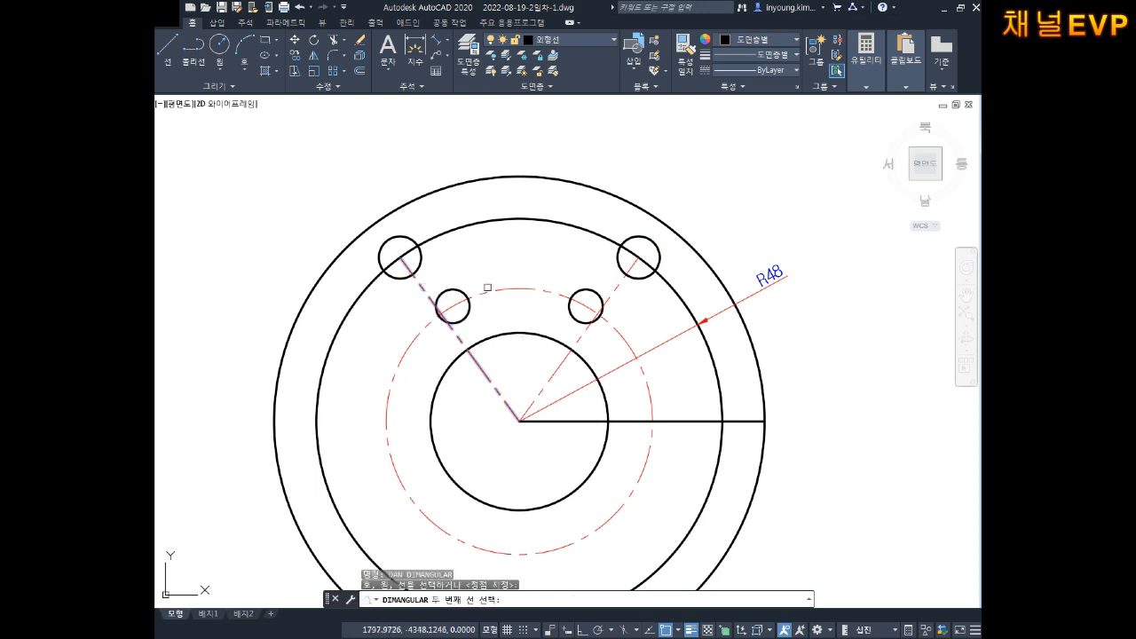
{"action": "left_click", "coordinate": [609, 294]}
{"action": "left_click", "coordinate": [537, 142]}
Step: Move the angular dimension above the outer circle to the 치수선 layer
{"action": "left_click", "coordinate": [598, 116]}
{"action": "left_click", "coordinate": [561, 138]}
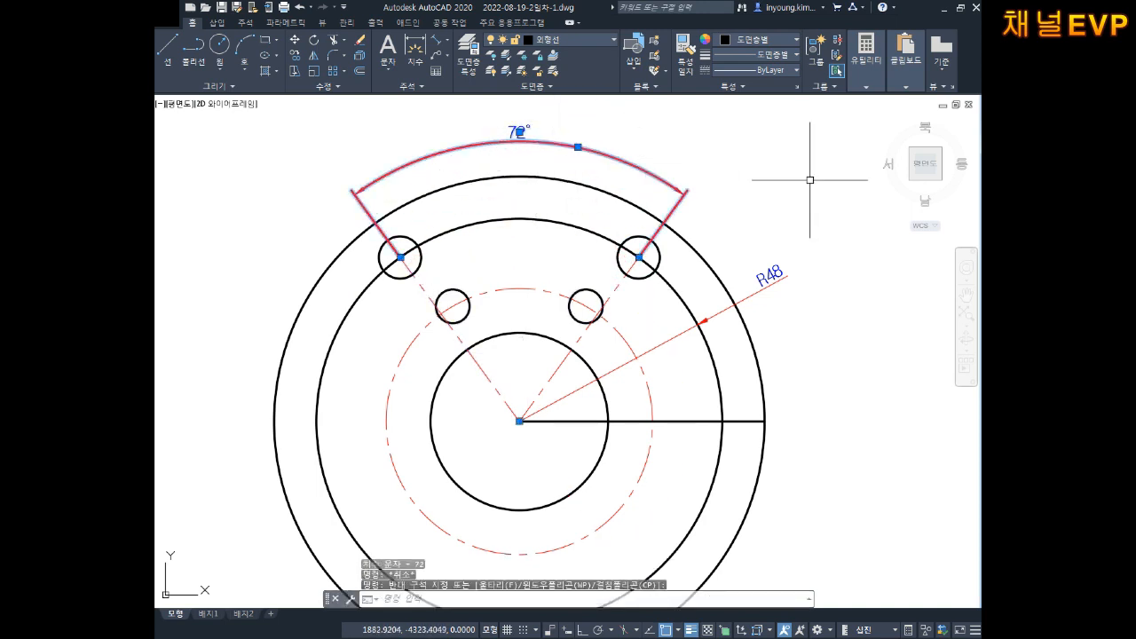
{"action": "left_click", "coordinate": [552, 39]}
{"action": "left_click", "coordinate": [541, 152]}
{"action": "key", "text": "Escape"}
{"action": "key", "text": "Escape"}
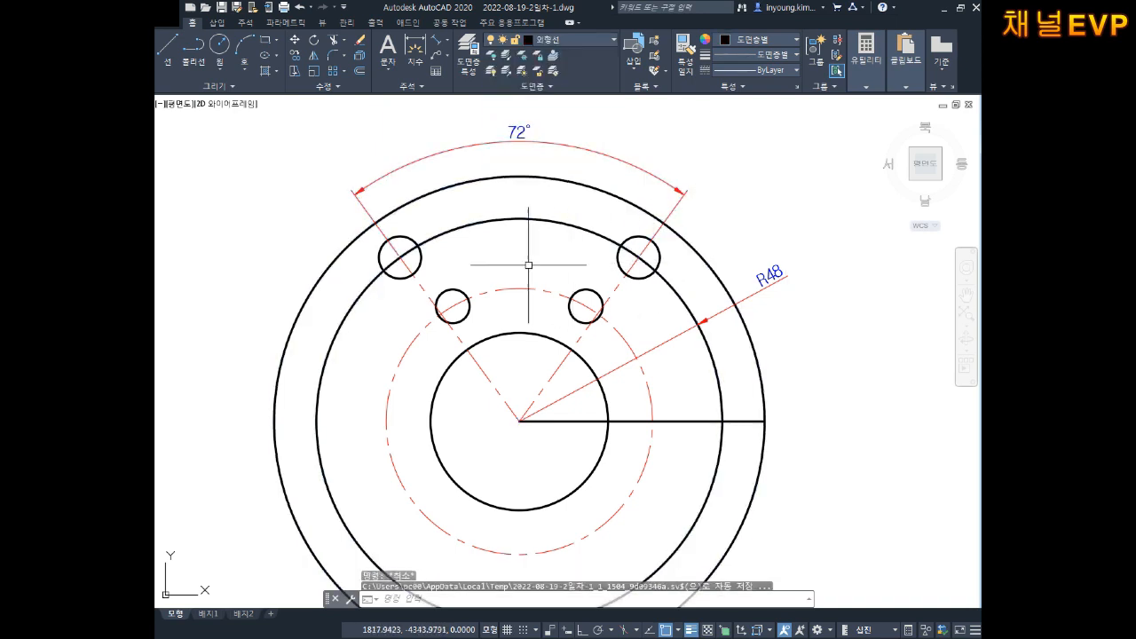
Step: Move the R48 circle through the two radius 5 circles' centres to the 중심선 layer
{"action": "middle_click_drag", "start_coordinate": [537, 272], "coordinate": [537, 286]}
{"action": "key", "text": "Escape"}
{"action": "key", "text": "Escape"}
{"action": "left_click", "coordinate": [535, 219]}
{"action": "left_click", "coordinate": [531, 257]}
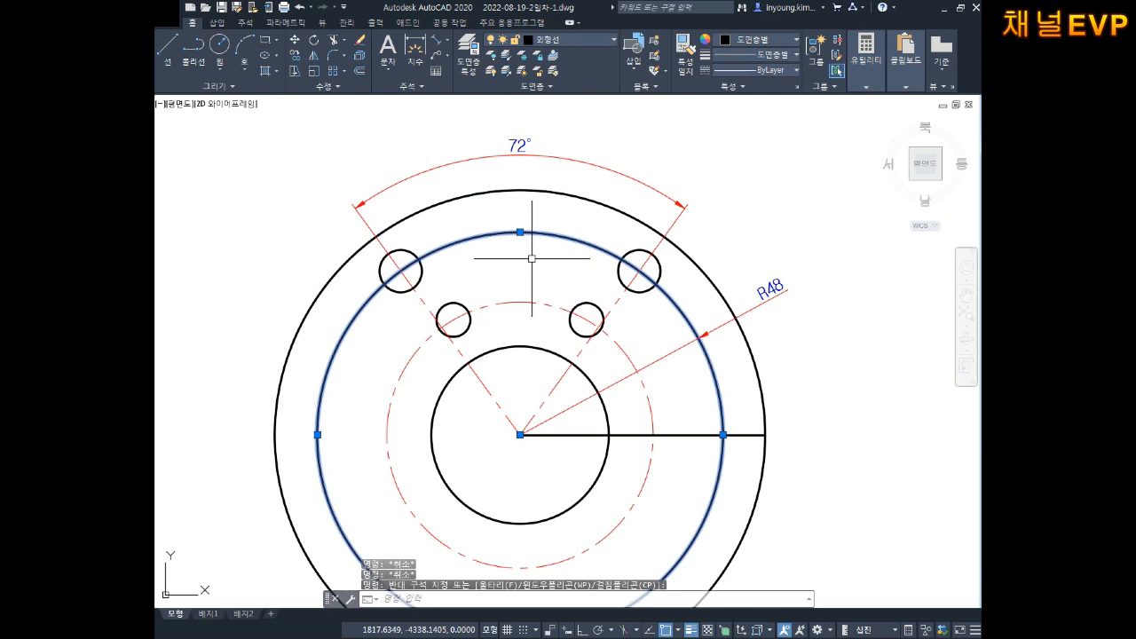
{"action": "left_click", "coordinate": [572, 42]}
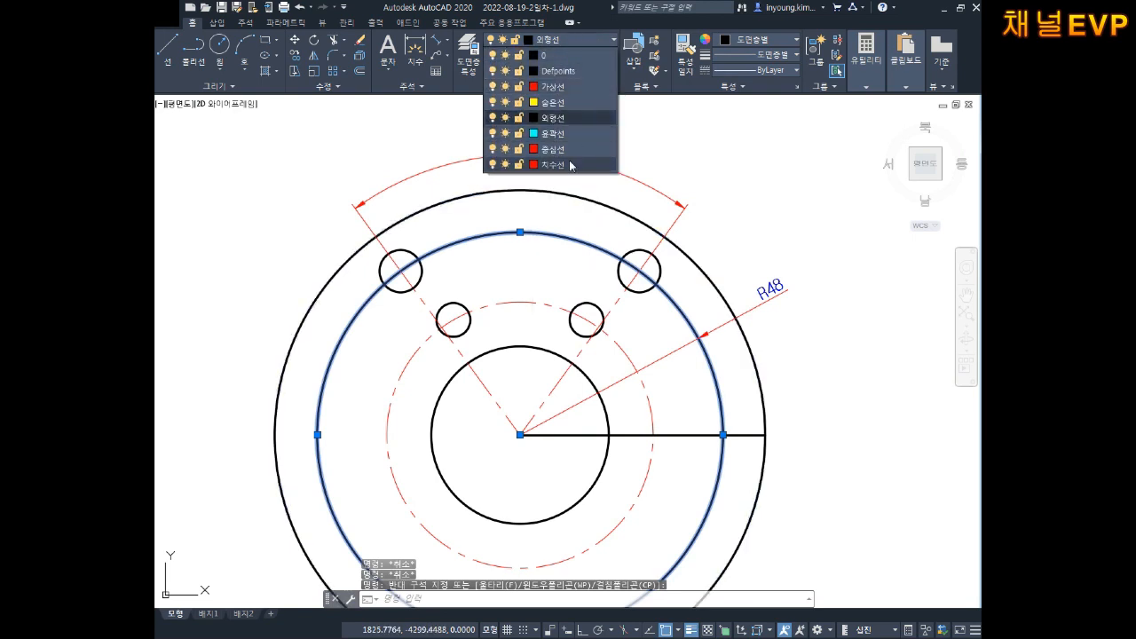
{"action": "left_click", "coordinate": [557, 158]}
{"action": "key", "text": "Escape"}
{"action": "key", "text": "Escape"}
{"action": "key", "text": "Escape"}
{"action": "key", "text": "Escape"}
{"action": "key", "text": "Escape"}
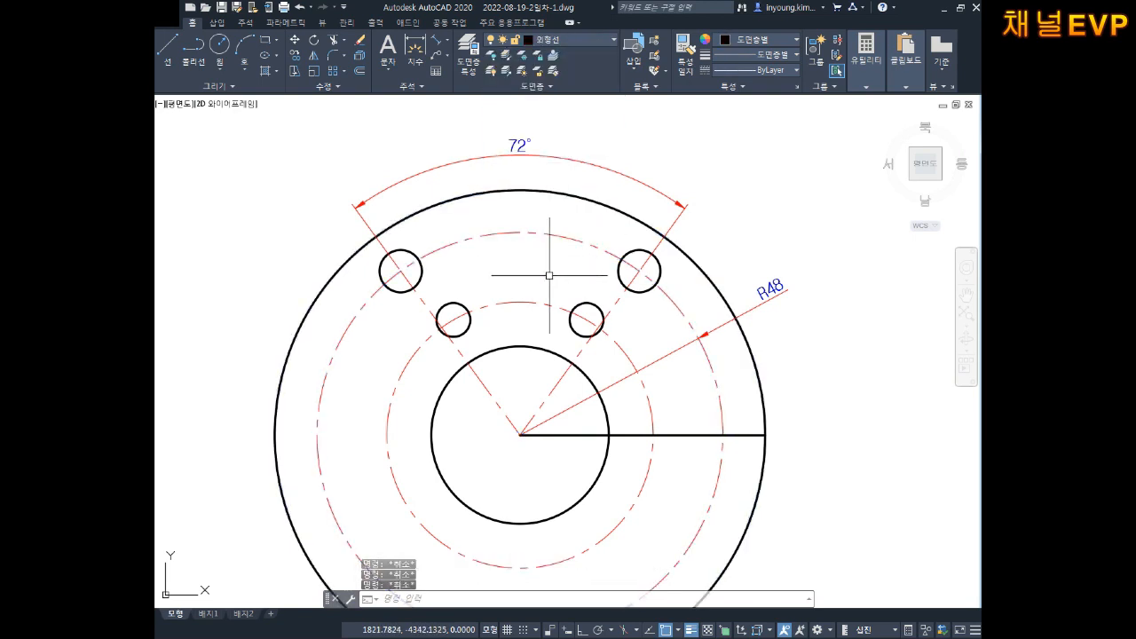
{"action": "middle_click_drag", "start_coordinate": [531, 267], "coordinate": [536, 259]}
{"action": "left_click", "coordinate": [565, 205]}
{"action": "left_click", "coordinate": [538, 245]}
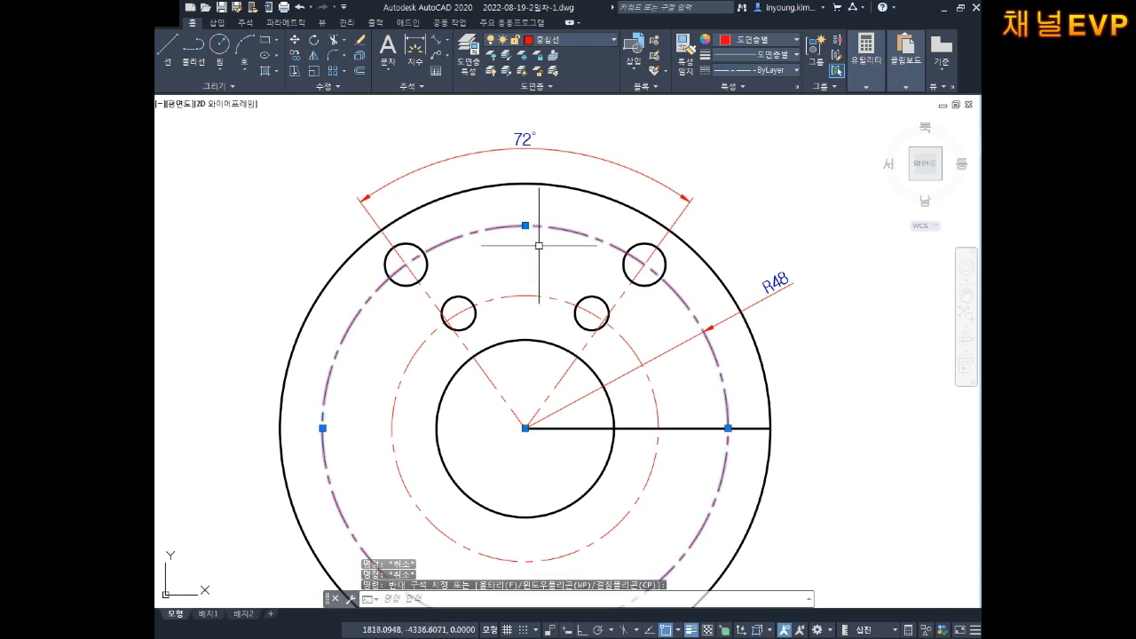
{"action": "middle_click_drag", "start_coordinate": [549, 258], "coordinate": [538, 273]}
{"action": "key", "text": "Escape"}
{"action": "key", "text": "Escape"}
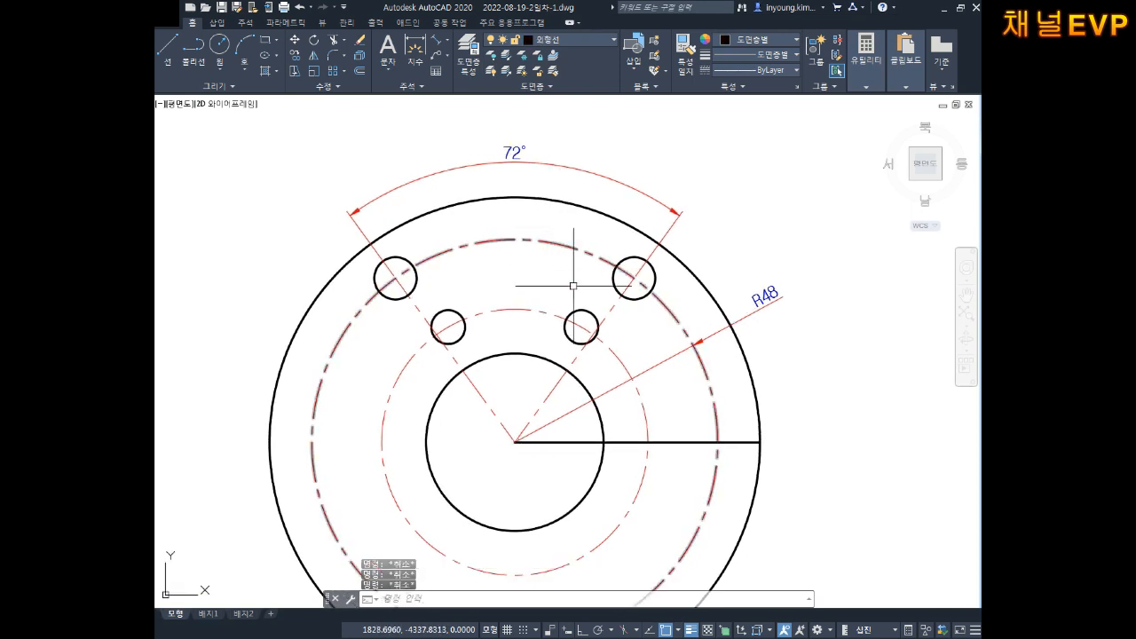
Step: Offset the R48 centre-line circle by 5 both outward and inward
{"action": "type", "text": "o"}
{"action": "key", "text": "Return"}
{"action": "type", "text": "5"}
{"action": "key", "text": "Return"}
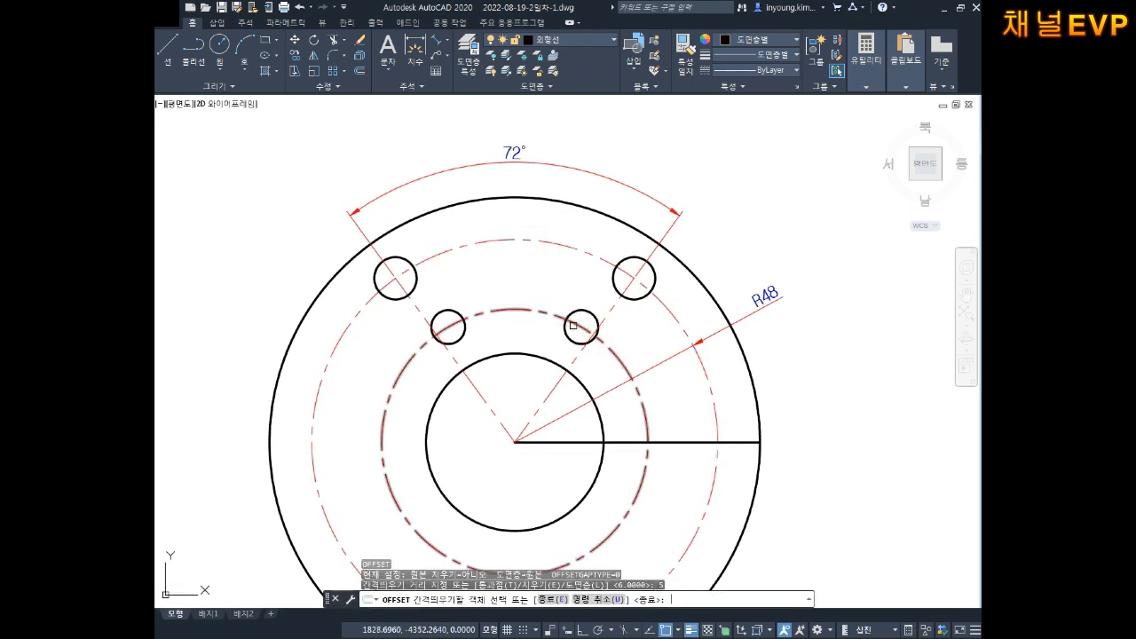
{"action": "left_click", "coordinate": [490, 241]}
{"action": "left_click", "coordinate": [488, 222]}
{"action": "left_click", "coordinate": [496, 240]}
{"action": "left_click", "coordinate": [493, 273]}
{"action": "key", "text": "Escape"}
Step: Move the two offset circles to the 외형선 layer
{"action": "left_click", "coordinate": [497, 219]}
{"action": "left_click", "coordinate": [504, 263]}
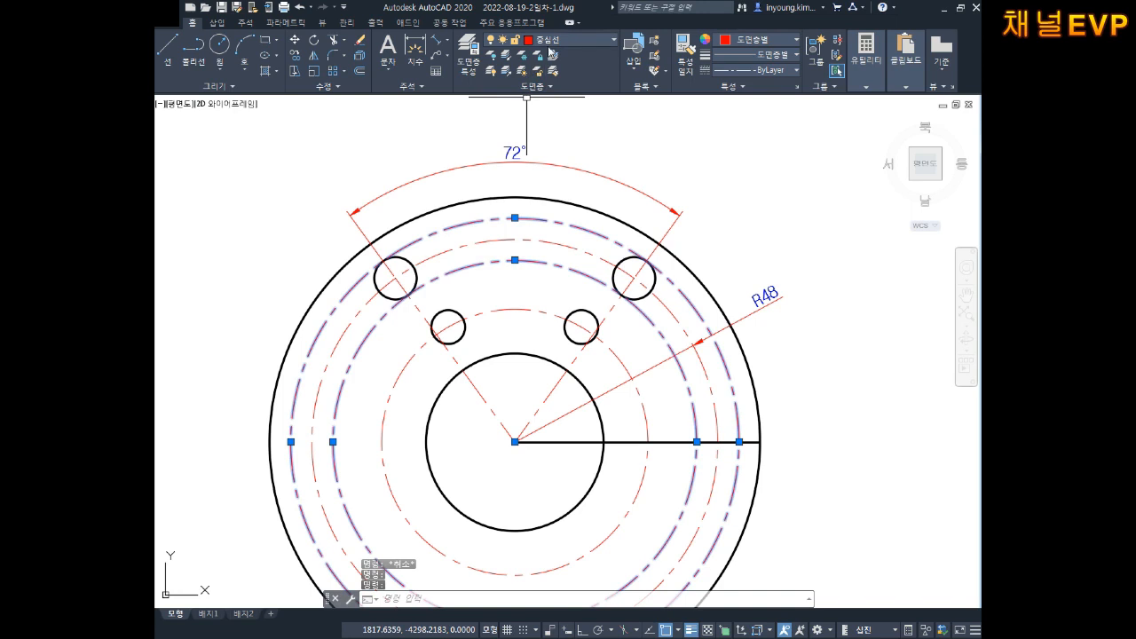
{"action": "left_click", "coordinate": [550, 41]}
{"action": "left_click", "coordinate": [551, 135]}
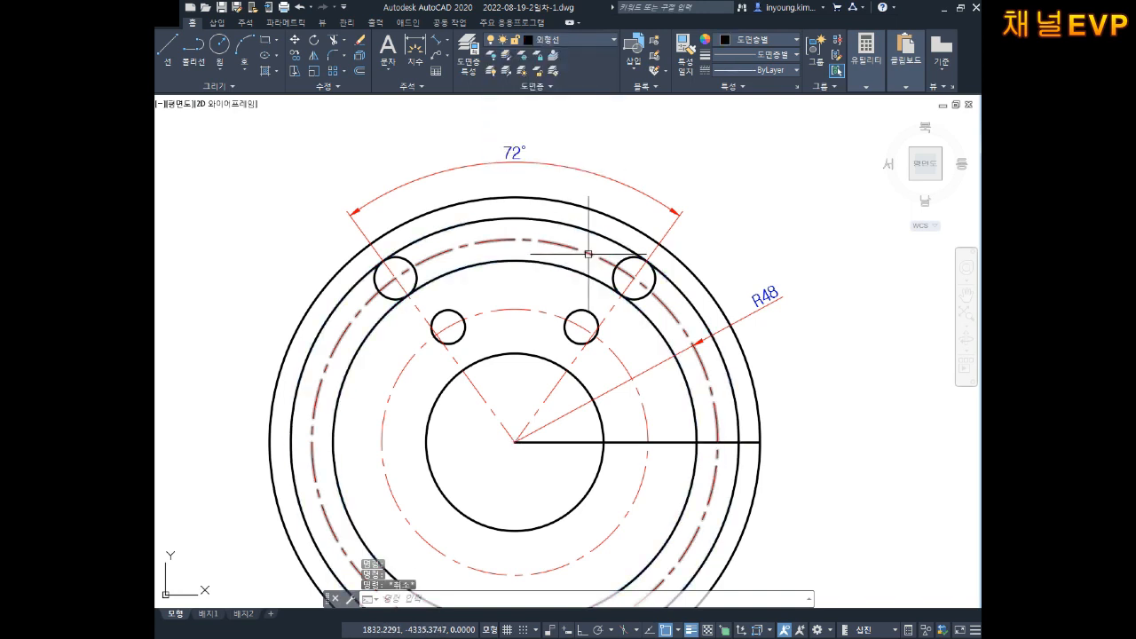
Step: Trim both offset circles against the two radius 5 circles, keeping only the upper arcs between them
{"action": "type", "text": "tr"}
{"action": "key", "text": "Return"}
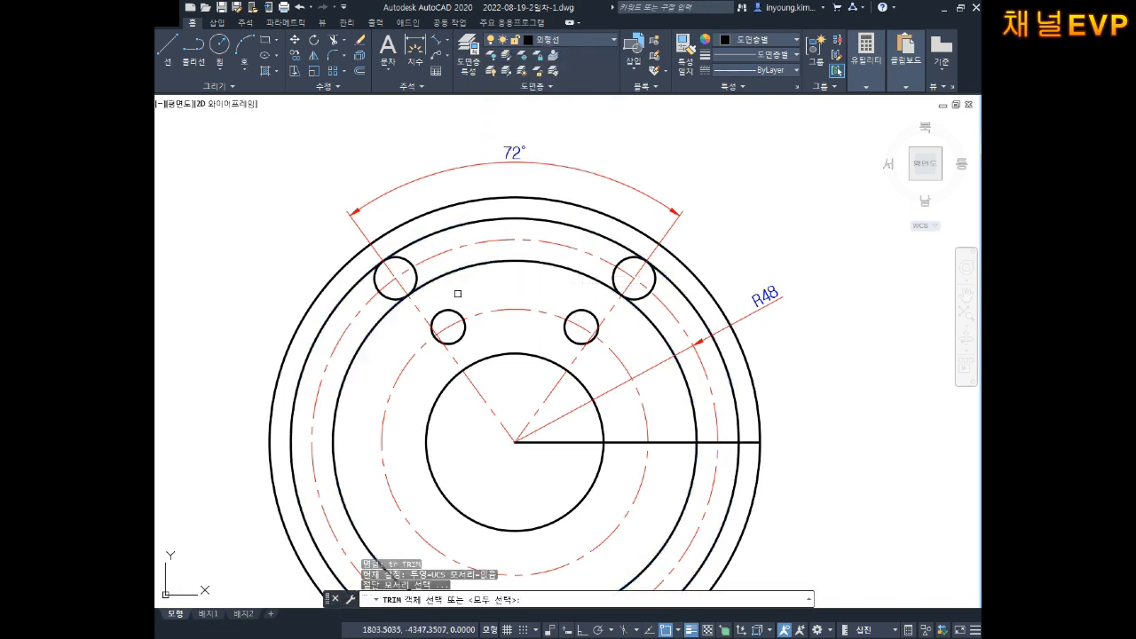
{"action": "left_click", "coordinate": [413, 270]}
{"action": "left_click", "coordinate": [613, 276]}
{"action": "key", "text": "Return"}
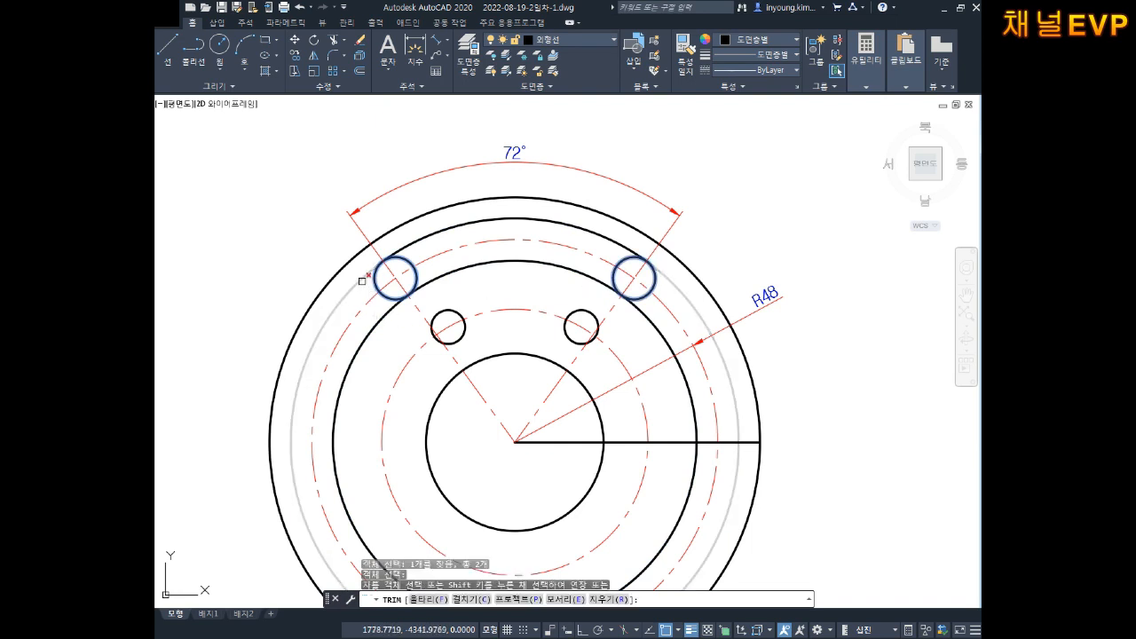
{"action": "left_click", "coordinate": [365, 278]}
{"action": "left_click", "coordinate": [387, 312]}
{"action": "key", "text": "Escape"}
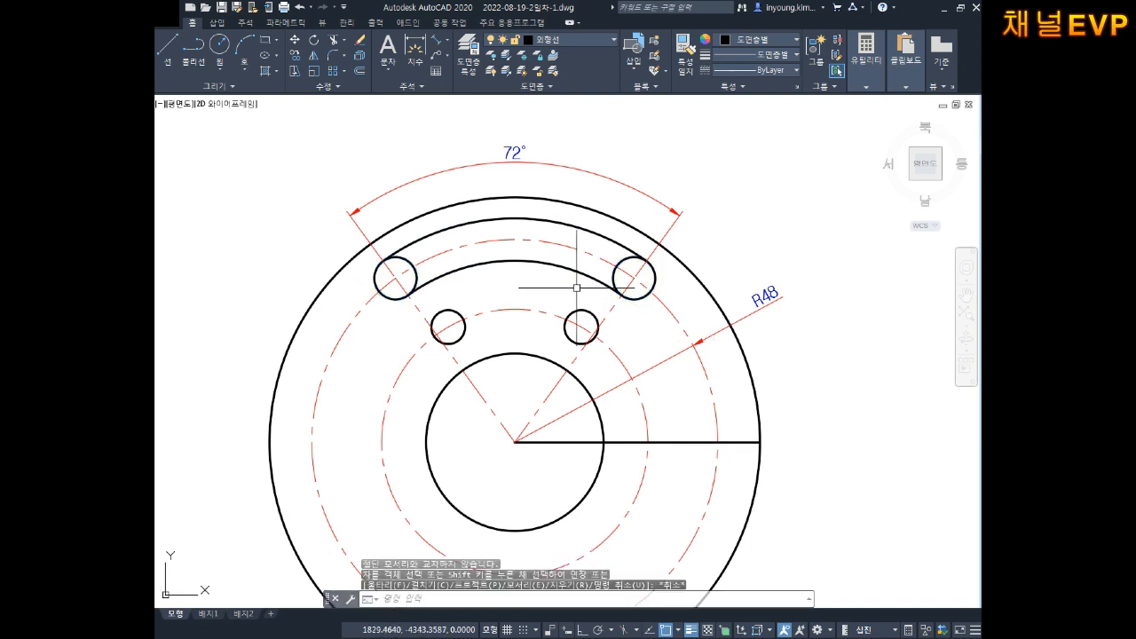
Step: Trim away the inner halves of the two radius 5 circles between the arcs to leave a closed curved slot
{"action": "scroll", "coordinate": [521, 270], "scroll_direction": "up", "scroll_amount": 3}
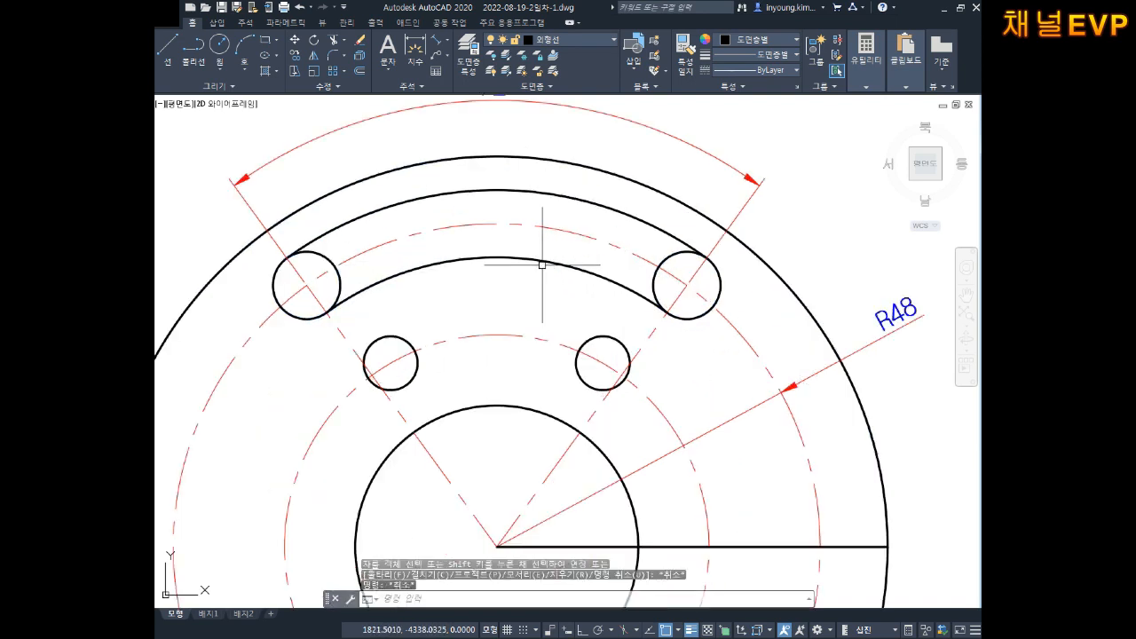
{"action": "key", "text": "Escape"}
{"action": "key", "text": "Escape"}
{"action": "type", "text": "tr"}
{"action": "key", "text": "Return"}
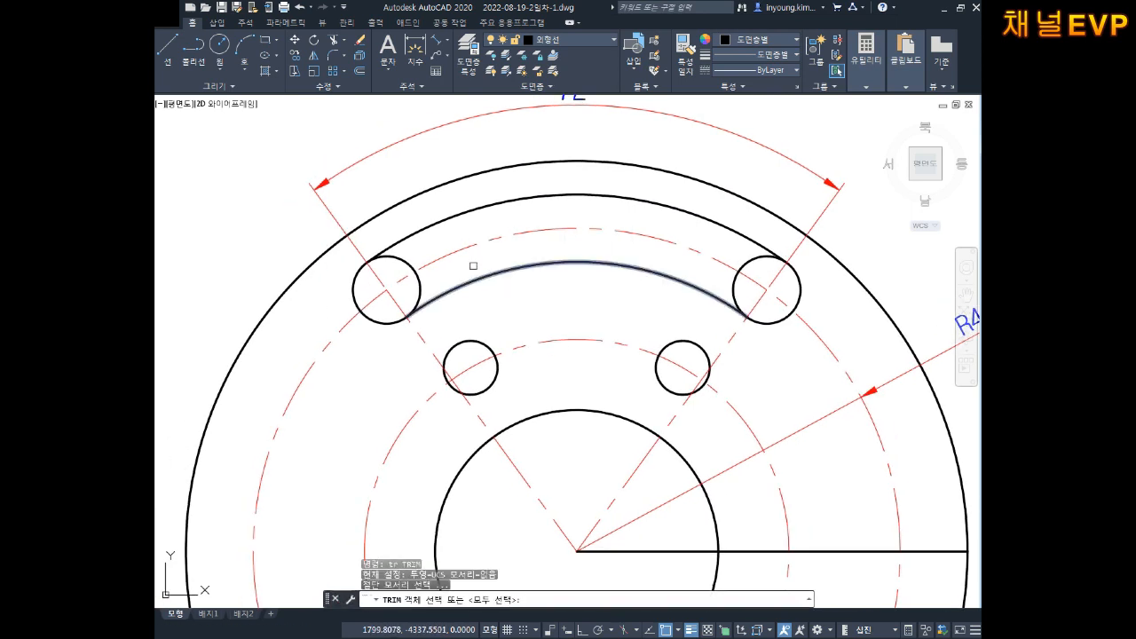
{"action": "left_click", "coordinate": [396, 262]}
{"action": "left_click", "coordinate": [436, 281]}
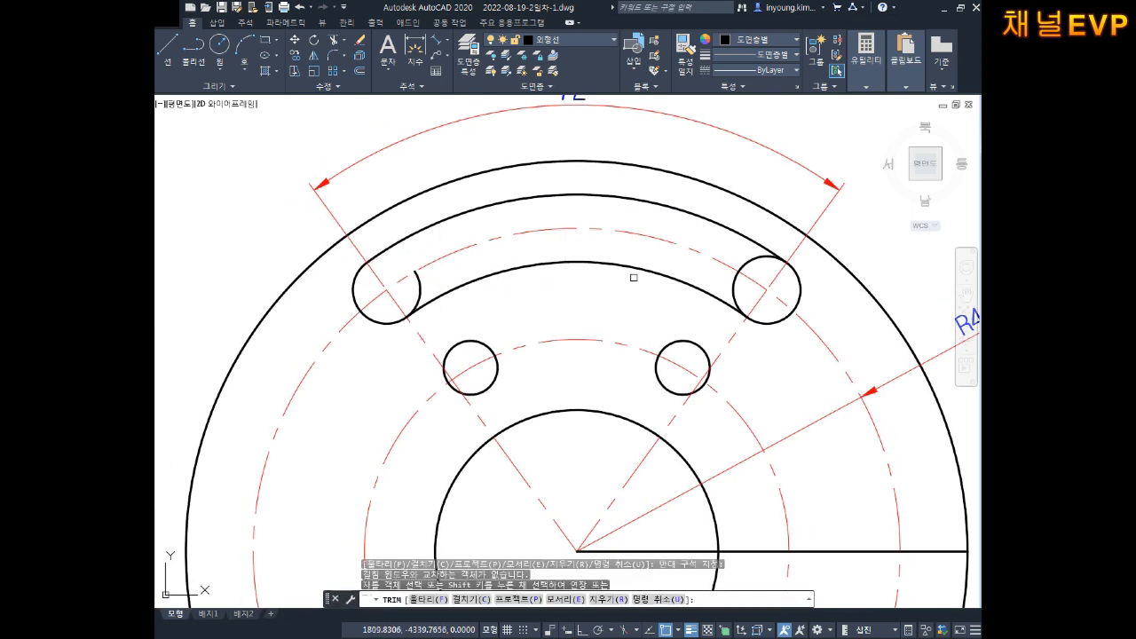
{"action": "left_click", "coordinate": [417, 294]}
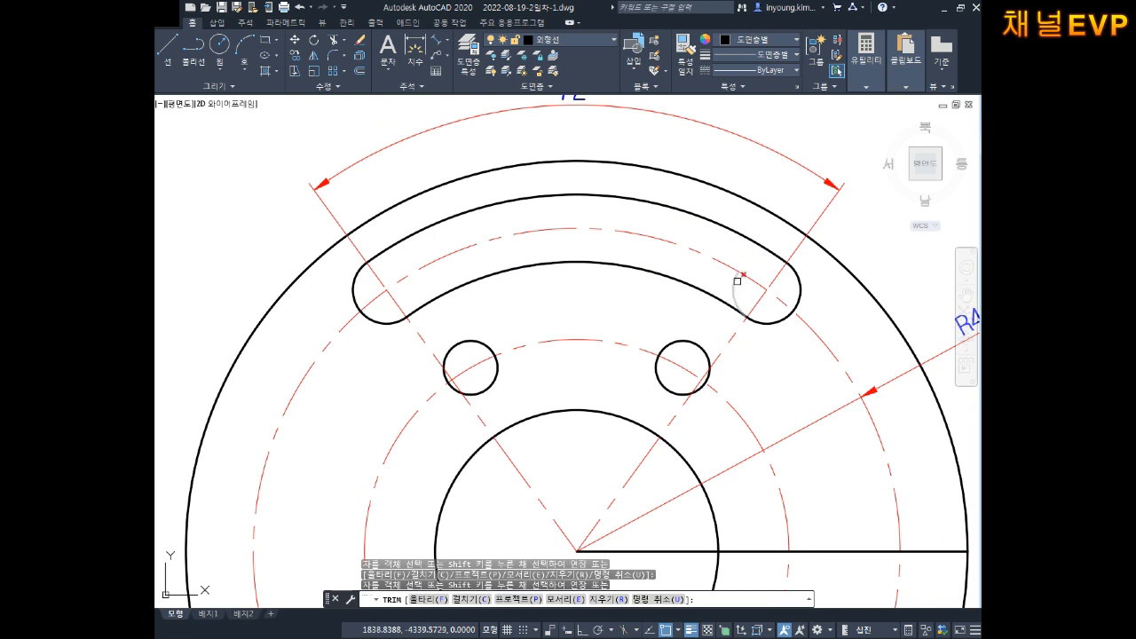
{"action": "middle_click_drag", "start_coordinate": [681, 290], "coordinate": [703, 281]}
{"action": "key", "text": "Escape"}
{"action": "key", "text": "Escape"}
{"action": "key", "text": "Escape"}
{"action": "key", "text": "Escape"}
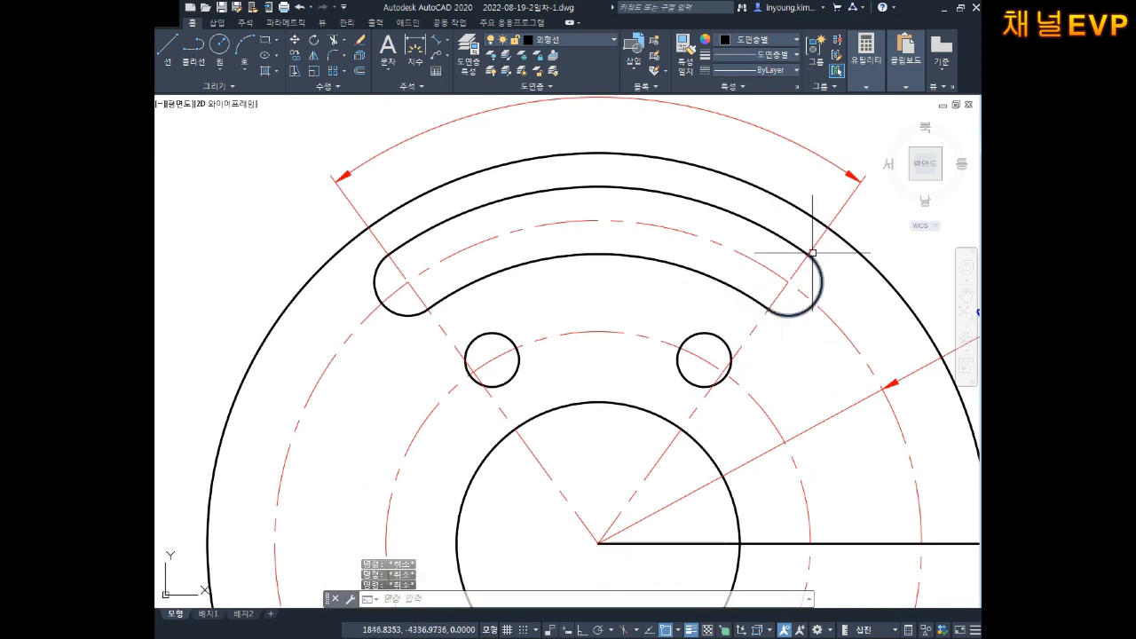
Step: Erase the angular dimension above the outer circle
{"action": "middle_click_drag", "start_coordinate": [813, 176], "coordinate": [803, 227]}
{"action": "left_click", "coordinate": [819, 167]}
{"action": "left_click", "coordinate": [780, 222]}
{"action": "key", "text": "Delete"}
{"action": "key", "text": "Escape"}
{"action": "key", "text": "Escape"}
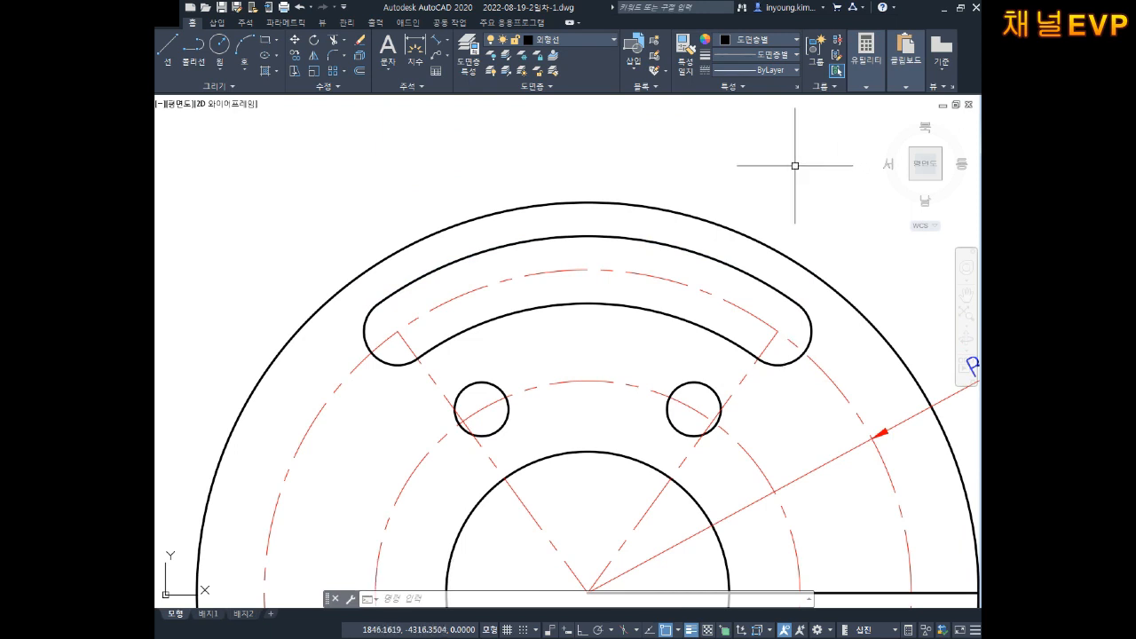
Step: Examine the curved slot and the side edges of the upper arm on the yellow three-armed part
{"action": "scroll", "coordinate": [728, 177], "scroll_direction": "down", "scroll_amount": 2}
{"action": "scroll", "coordinate": [565, 241], "scroll_direction": "up", "scroll_amount": 4}
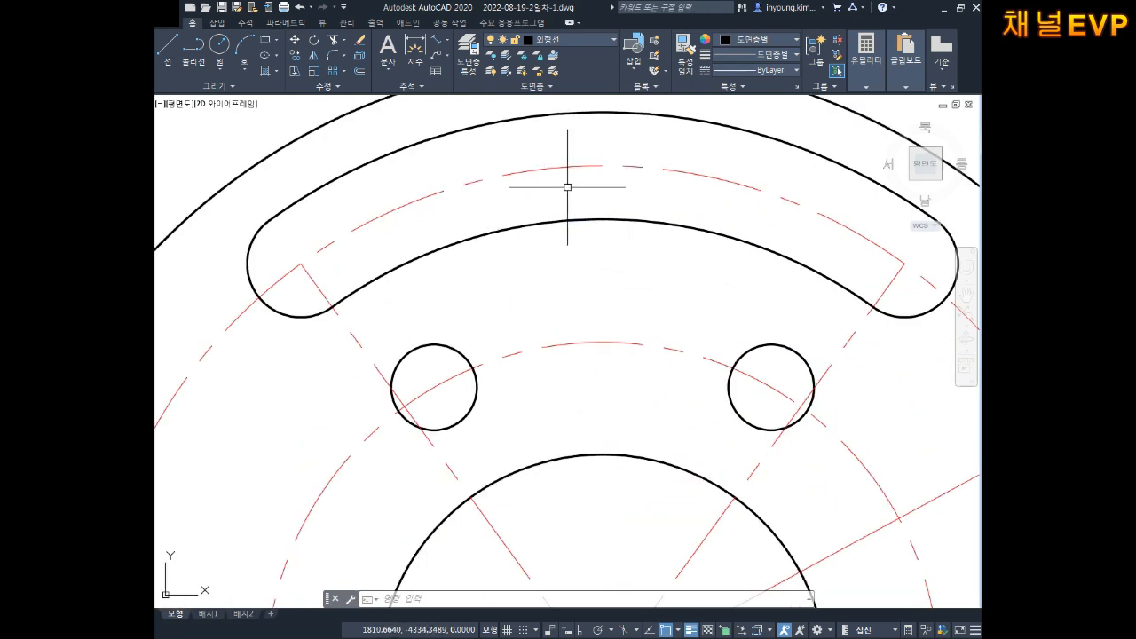
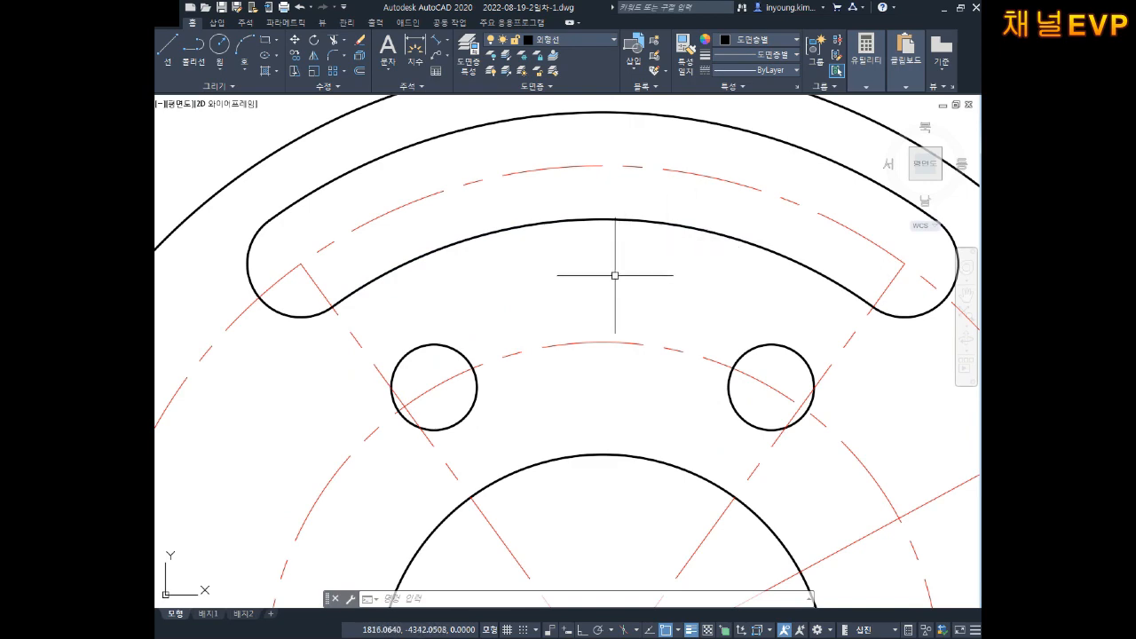
{"action": "scroll", "coordinate": [615, 275], "scroll_direction": "down", "scroll_amount": 6}
{"action": "scroll", "coordinate": [452, 240], "scroll_direction": "up", "scroll_amount": 5}
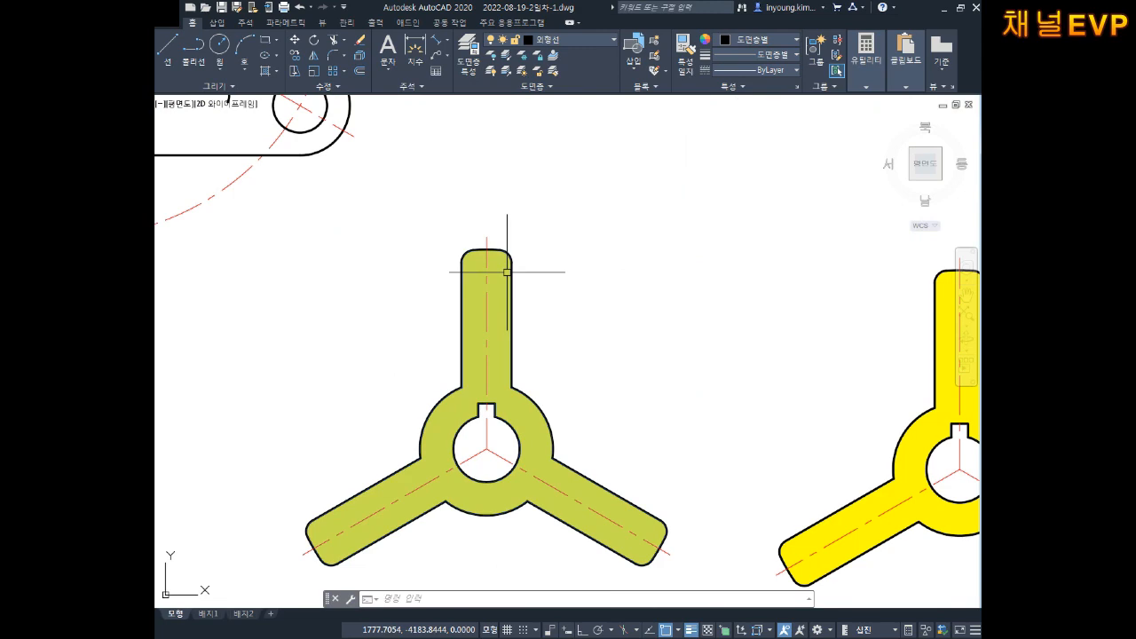
{"action": "scroll", "coordinate": [507, 272], "scroll_direction": "down", "scroll_amount": 3}
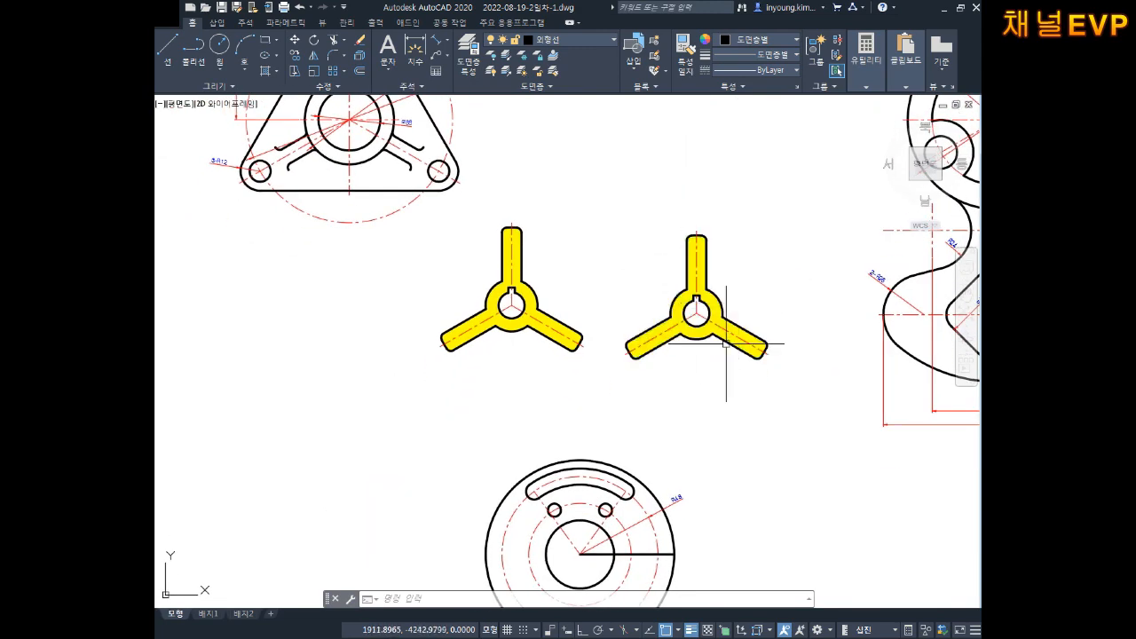
{"action": "scroll", "coordinate": [513, 268], "scroll_direction": "up", "scroll_amount": 6}
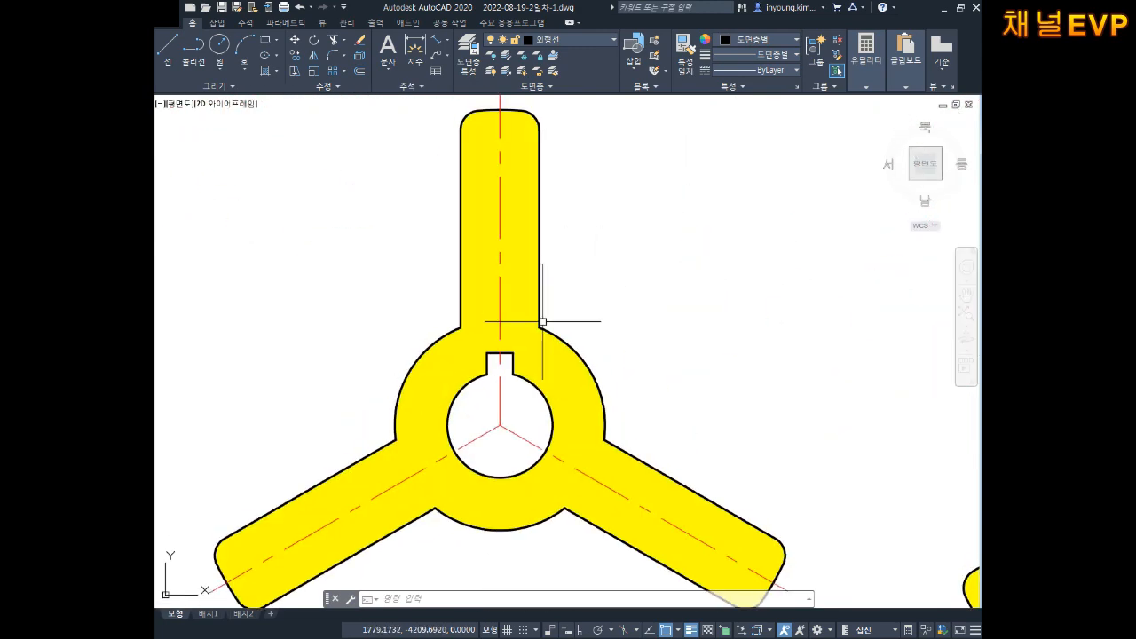
{"action": "middle_click_drag", "start_coordinate": [527, 228], "coordinate": [536, 328]}
{"action": "left_click", "coordinate": [580, 242]}
{"action": "left_click", "coordinate": [530, 329]}
{"action": "key", "text": "Escape"}
{"action": "left_click", "coordinate": [549, 170]}
{"action": "left_click", "coordinate": [531, 235]}
{"action": "key", "text": "Escape"}
{"action": "left_click", "coordinate": [496, 190]}
{"action": "left_click", "coordinate": [472, 251]}
{"action": "key", "text": "Escape"}
{"action": "left_click", "coordinate": [497, 251]}
{"action": "left_click", "coordinate": [460, 317]}
{"action": "key", "text": "Escape"}
{"action": "key", "text": "Escape"}
{"action": "middle_click_drag", "start_coordinate": [568, 289], "coordinate": [615, 271]}
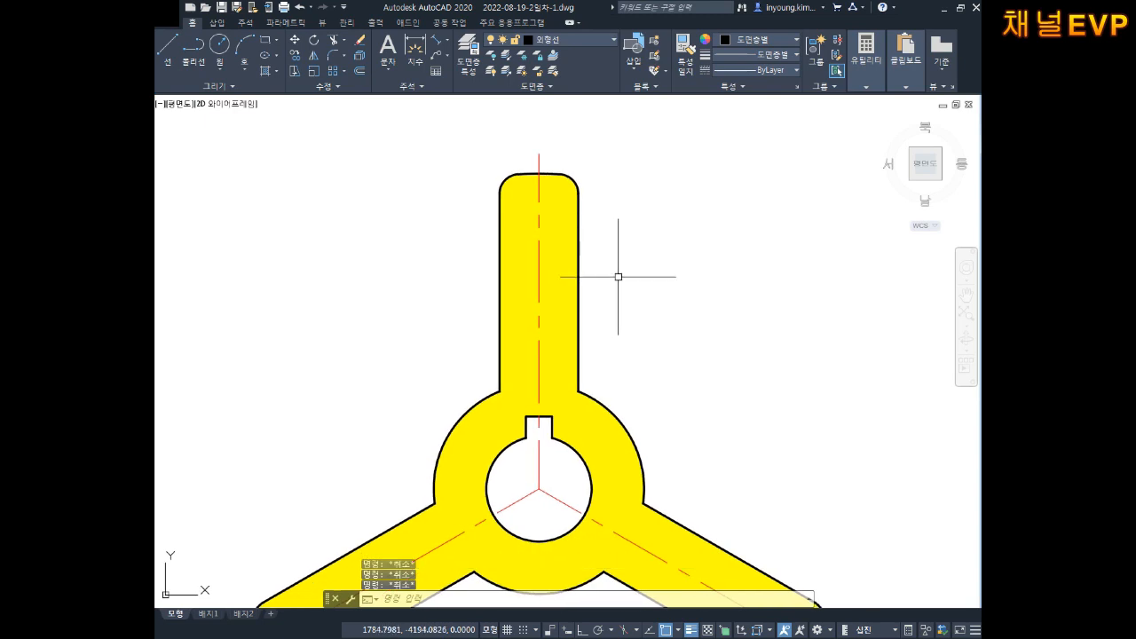
Step: Copy the upper arm's side edges, rounded corners and end edge from the yellow part's hub centre to the circular part's centre
{"action": "type", "text": "CO"}
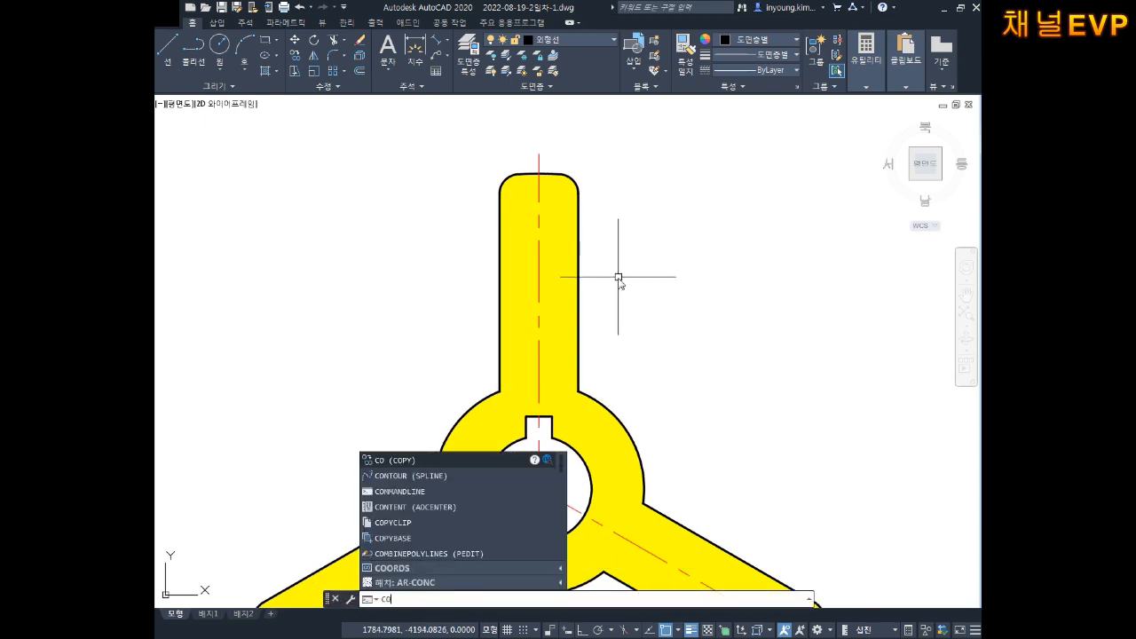
{"action": "key", "text": "Return"}
{"action": "scroll", "coordinate": [611, 278], "scroll_direction": "down", "scroll_amount": 1}
{"action": "scroll", "coordinate": [568, 223], "scroll_direction": "up", "scroll_amount": 4}
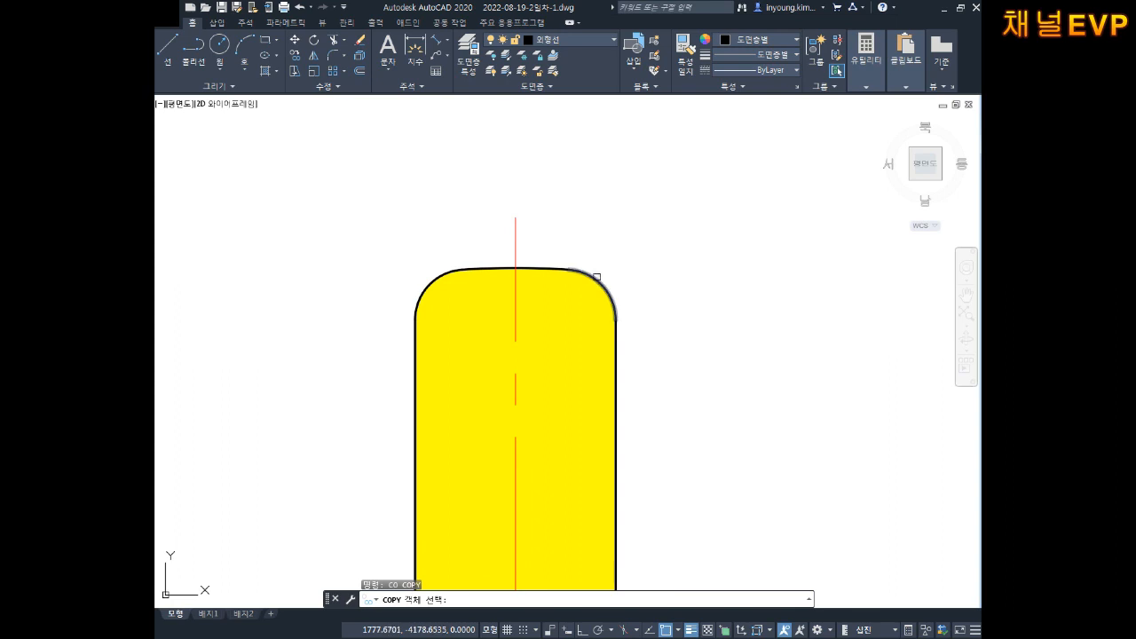
{"action": "left_click", "coordinate": [596, 281]}
{"action": "left_click", "coordinate": [547, 267]}
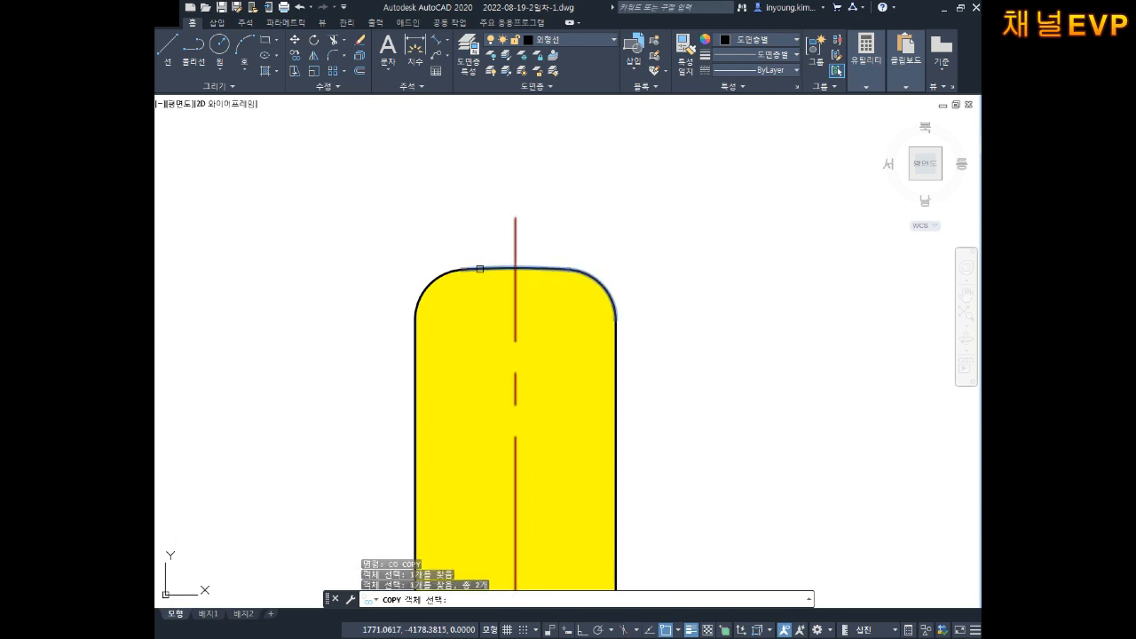
{"action": "left_click", "coordinate": [441, 272]}
{"action": "left_click", "coordinate": [411, 347]}
{"action": "left_click", "coordinate": [619, 353]}
{"action": "scroll", "coordinate": [620, 353], "scroll_direction": "down", "scroll_amount": 4}
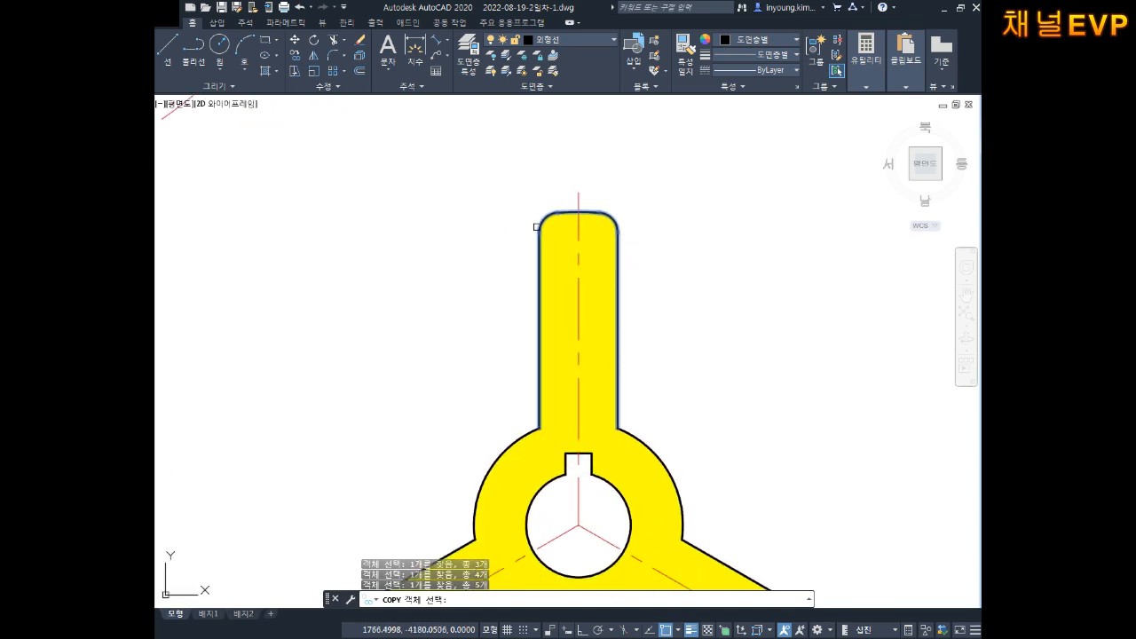
{"action": "scroll", "coordinate": [556, 316], "scroll_direction": "down", "scroll_amount": 2}
{"action": "middle_click_drag", "start_coordinate": [609, 327], "coordinate": [572, 315]}
{"action": "scroll", "coordinate": [567, 264], "scroll_direction": "up", "scroll_amount": 1}
{"action": "key", "text": "Return"}
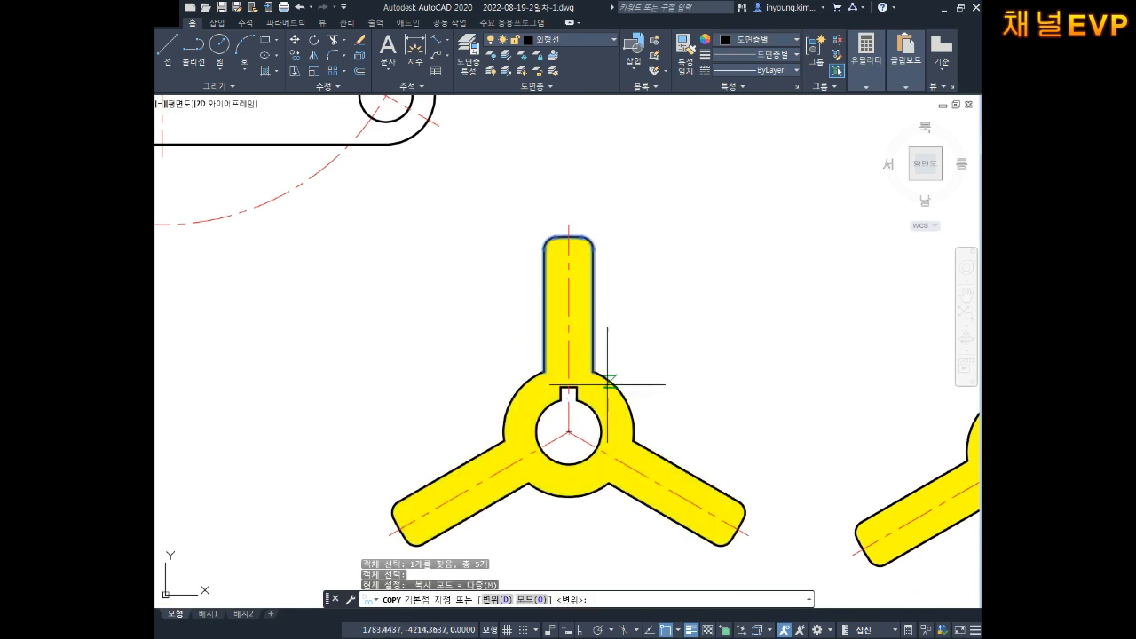
{"action": "scroll", "coordinate": [601, 381], "scroll_direction": "up", "scroll_amount": 2}
{"action": "middle_click_drag", "start_coordinate": [659, 350], "coordinate": [667, 346]}
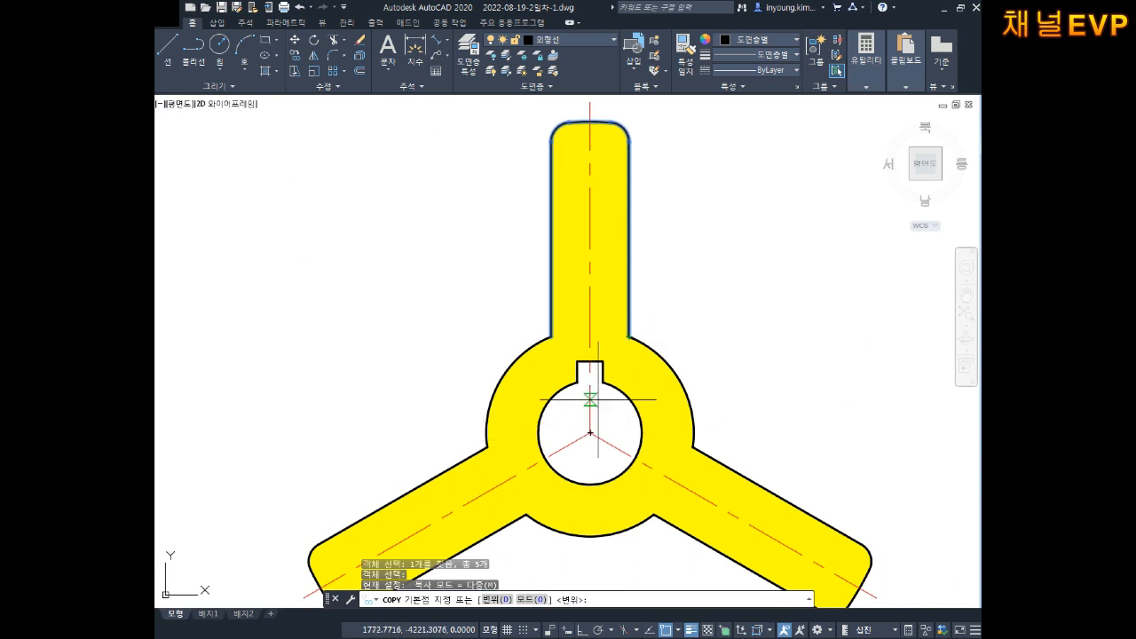
{"action": "left_click", "coordinate": [591, 433]}
{"action": "scroll", "coordinate": [540, 373], "scroll_direction": "down", "scroll_amount": 4}
{"action": "middle_click_drag", "start_coordinate": [545, 383], "coordinate": [578, 261]}
{"action": "middle_click_drag", "start_coordinate": [612, 344], "coordinate": [589, 214]}
{"action": "middle_click_drag", "start_coordinate": [674, 404], "coordinate": [628, 321]}
{"action": "scroll", "coordinate": [646, 384], "scroll_direction": "up", "scroll_amount": 2}
{"action": "scroll", "coordinate": [647, 384], "scroll_direction": "up", "scroll_amount": 2}
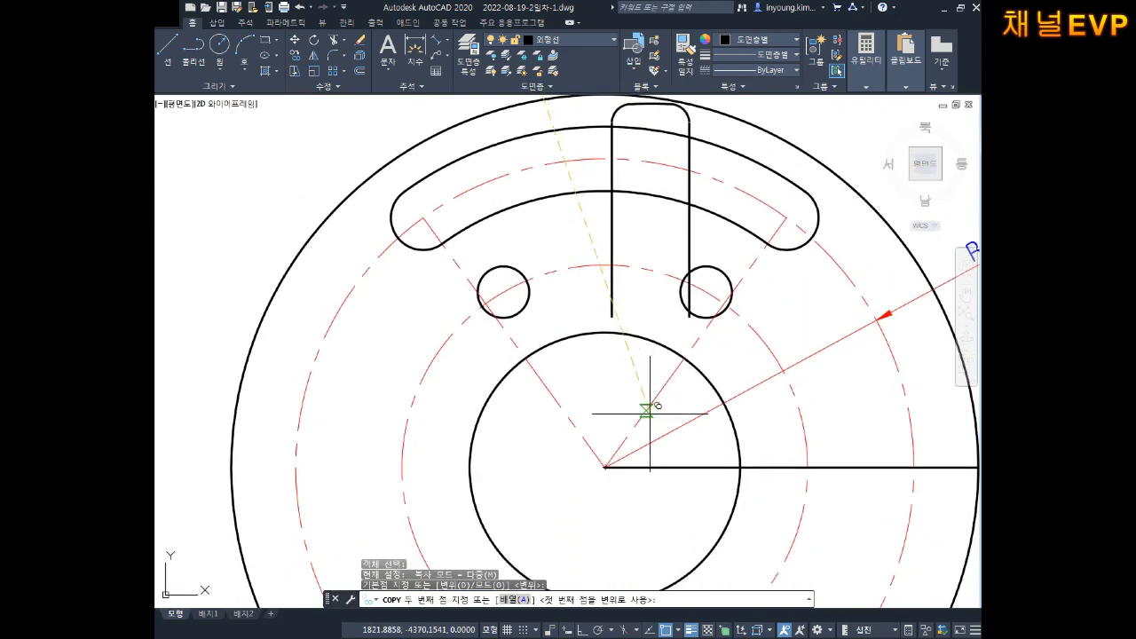
{"action": "left_click", "coordinate": [606, 465]}
{"action": "key", "text": "Escape"}
{"action": "middle_click_drag", "start_coordinate": [656, 261], "coordinate": [683, 312]}
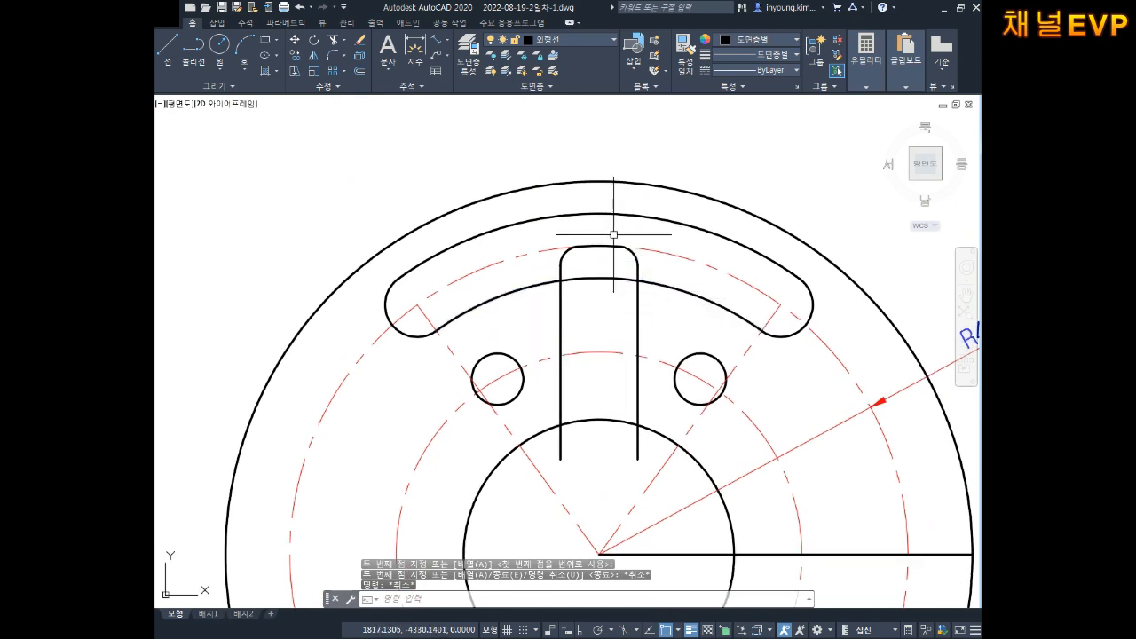
{"action": "key", "text": "Escape"}
{"action": "key", "text": "Escape"}
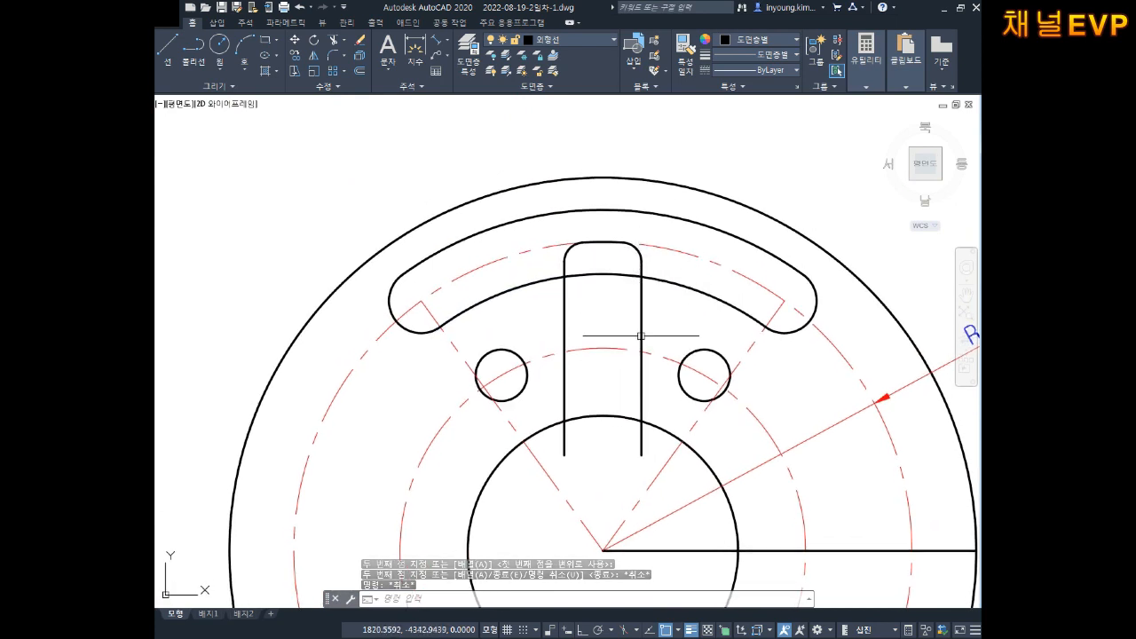
Step: Trim the slot's lower arc and the inner circle between the arm's sides, plus the side line ends inside the inner circle
{"action": "middle_click_drag", "start_coordinate": [603, 273], "coordinate": [613, 291]}
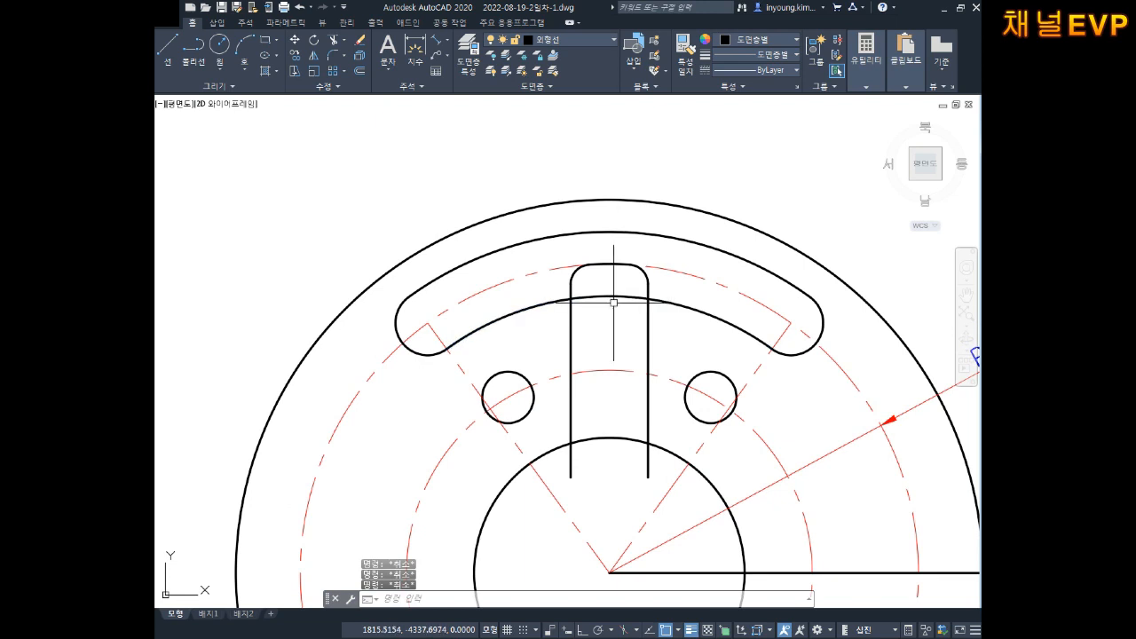
{"action": "mouse_move", "coordinate": [616, 339]}
{"action": "middle_mouse_down"}
{"action": "mouse_move", "coordinate": [619, 328]}
{"action": "mouse_move", "coordinate": [641, 340]}
{"action": "middle_mouse_up"}
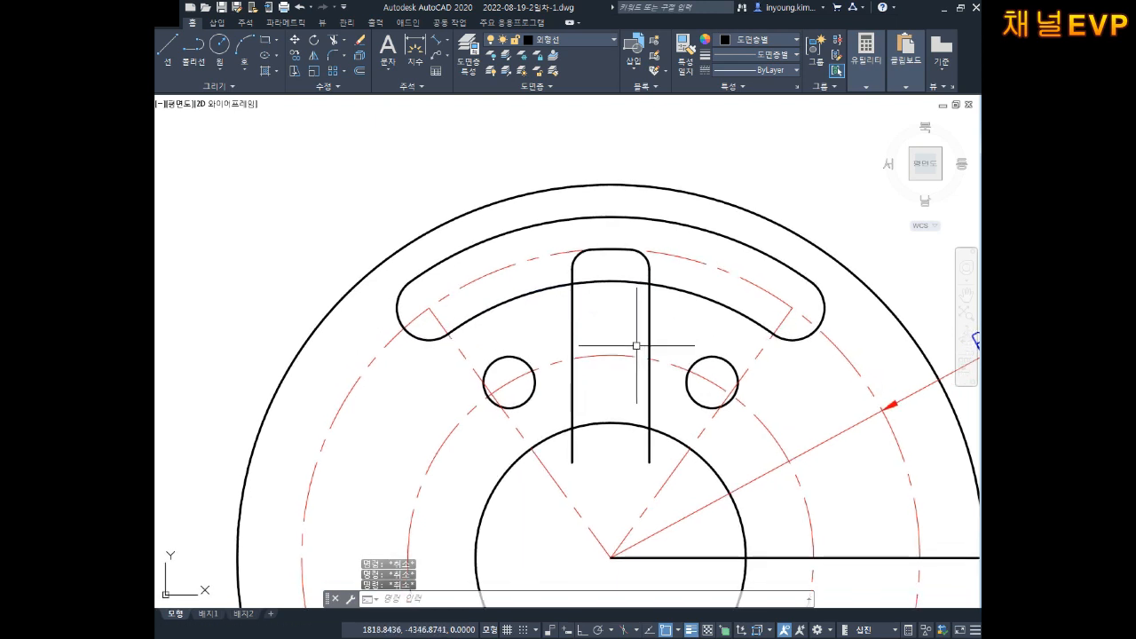
{"action": "type", "text": "tr"}
{"action": "key", "text": "Return"}
{"action": "left_click", "coordinate": [611, 282]}
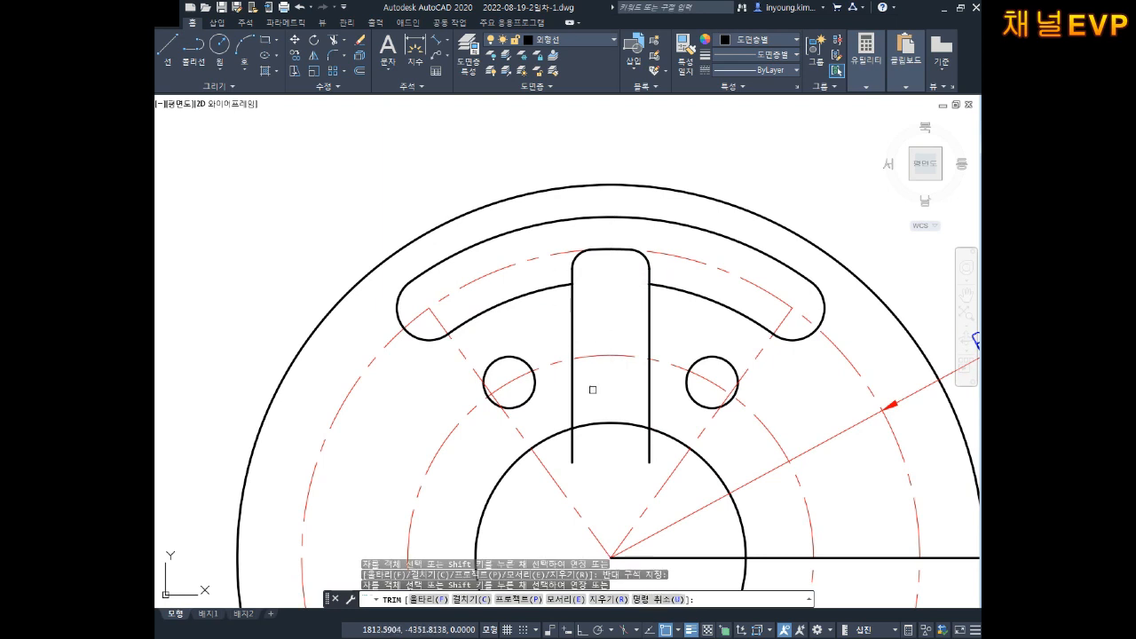
{"action": "left_click", "coordinate": [608, 412]}
{"action": "left_click", "coordinate": [592, 469]}
{"action": "left_click", "coordinate": [583, 471]}
{"action": "left_click", "coordinate": [565, 456]}
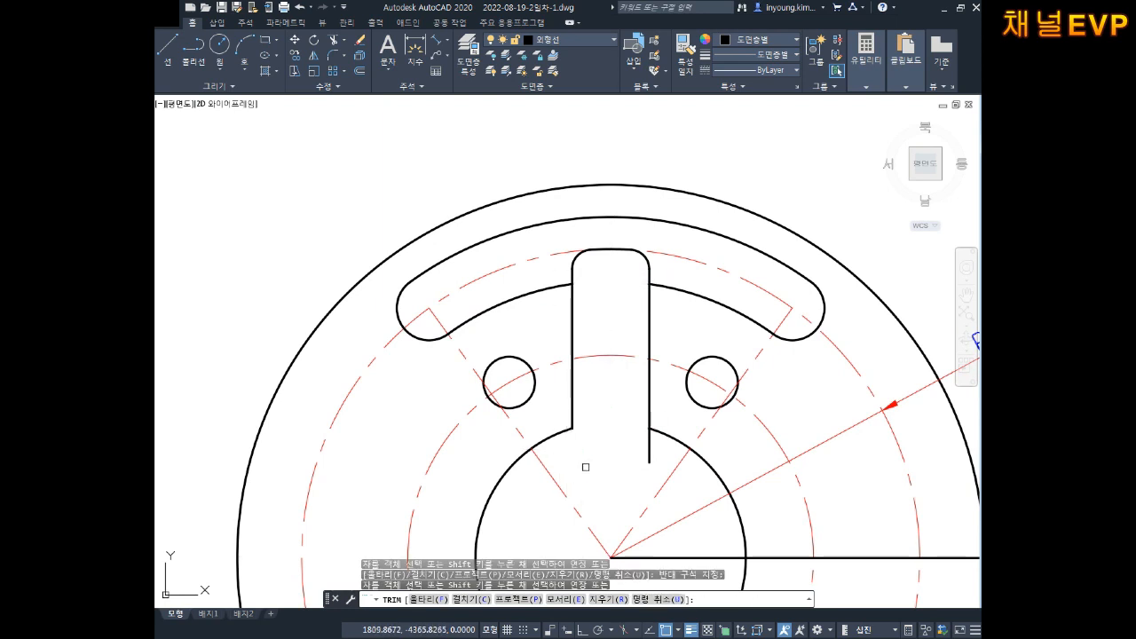
{"action": "left_click", "coordinate": [649, 455]}
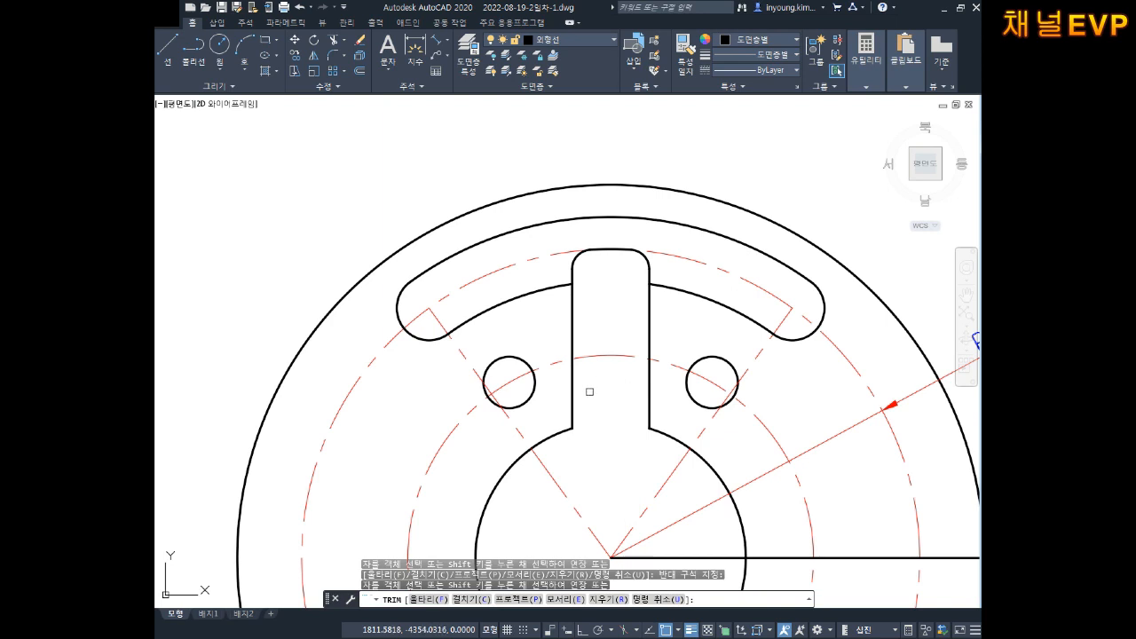
{"action": "middle_click_drag", "start_coordinate": [607, 346], "coordinate": [610, 357]}
{"action": "key", "text": "Escape"}
{"action": "key", "text": "Escape"}
{"action": "key", "text": "Escape"}
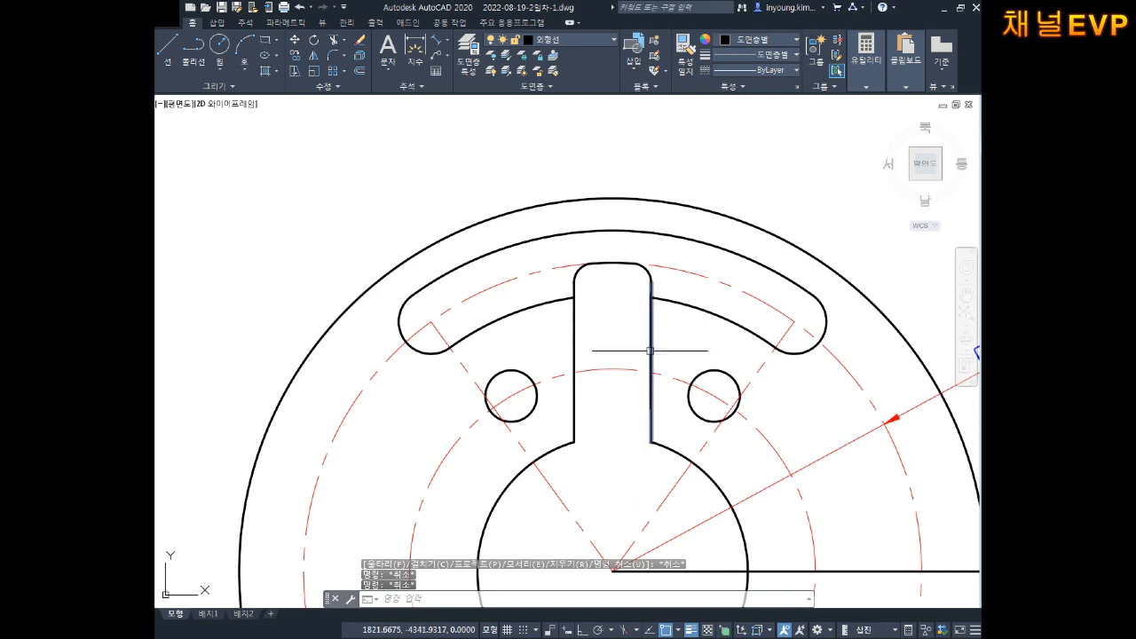
Step: Offset the copied arm's right side edge outward by 2
{"action": "middle_click_drag", "start_coordinate": [634, 383], "coordinate": [592, 340]}
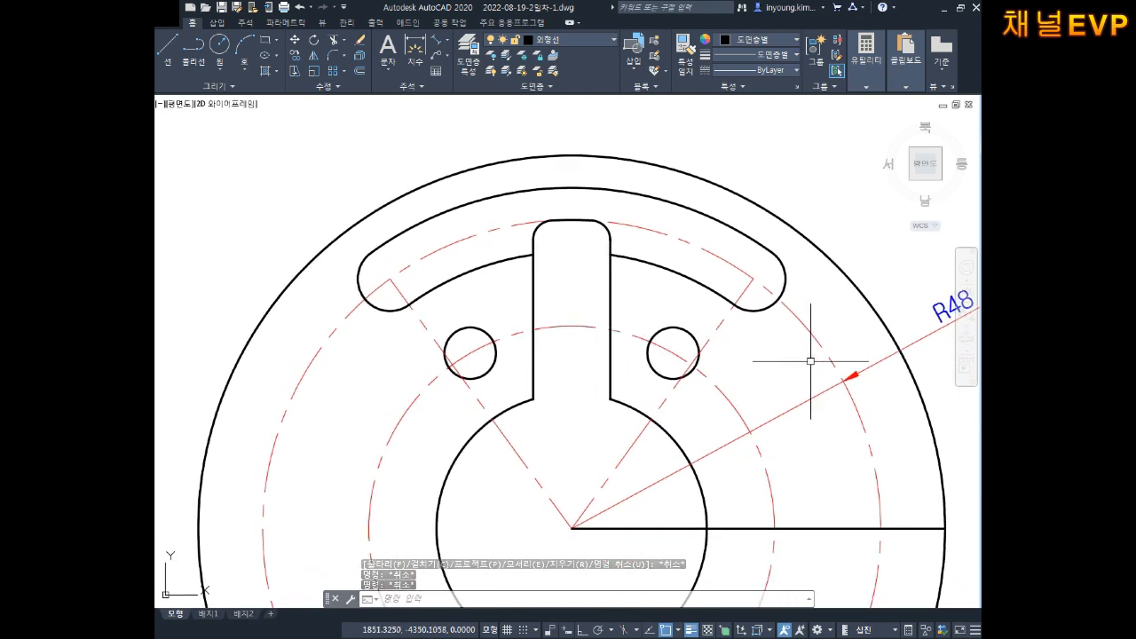
{"action": "scroll", "coordinate": [545, 266], "scroll_direction": "up", "scroll_amount": 3}
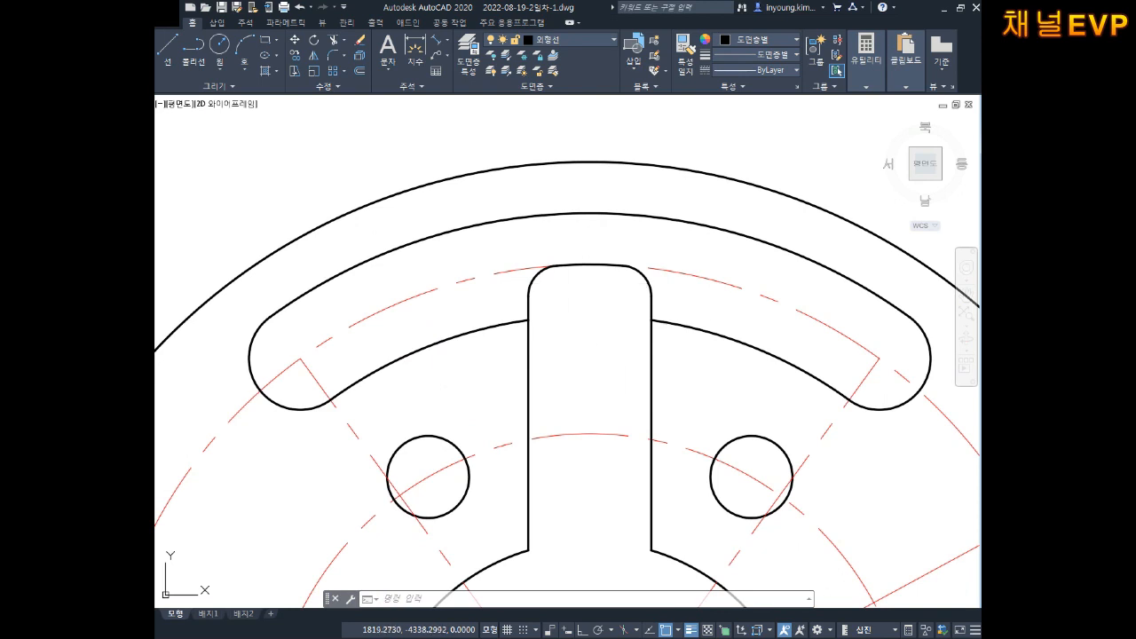
{"action": "key", "text": "Escape"}
{"action": "key", "text": "Escape"}
{"action": "left_click", "coordinate": [665, 306]}
{"action": "left_click", "coordinate": [630, 306]}
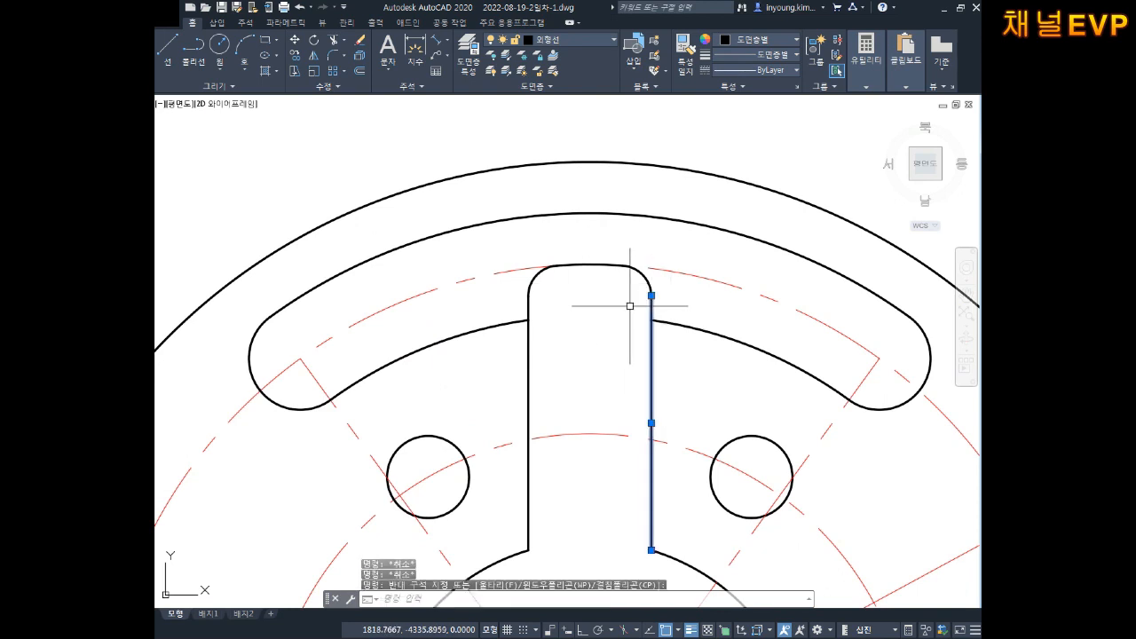
{"action": "key", "text": "Escape"}
{"action": "key", "text": "Escape"}
{"action": "type", "text": "o"}
{"action": "key", "text": "Return"}
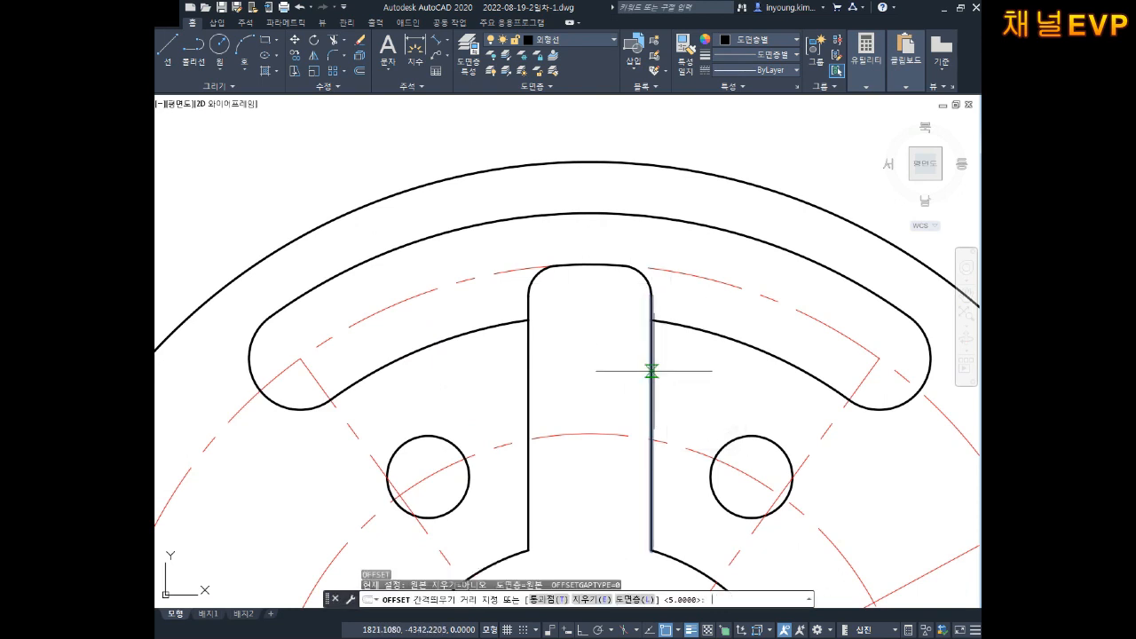
{"action": "type", "text": "2"}
{"action": "key", "text": "Return"}
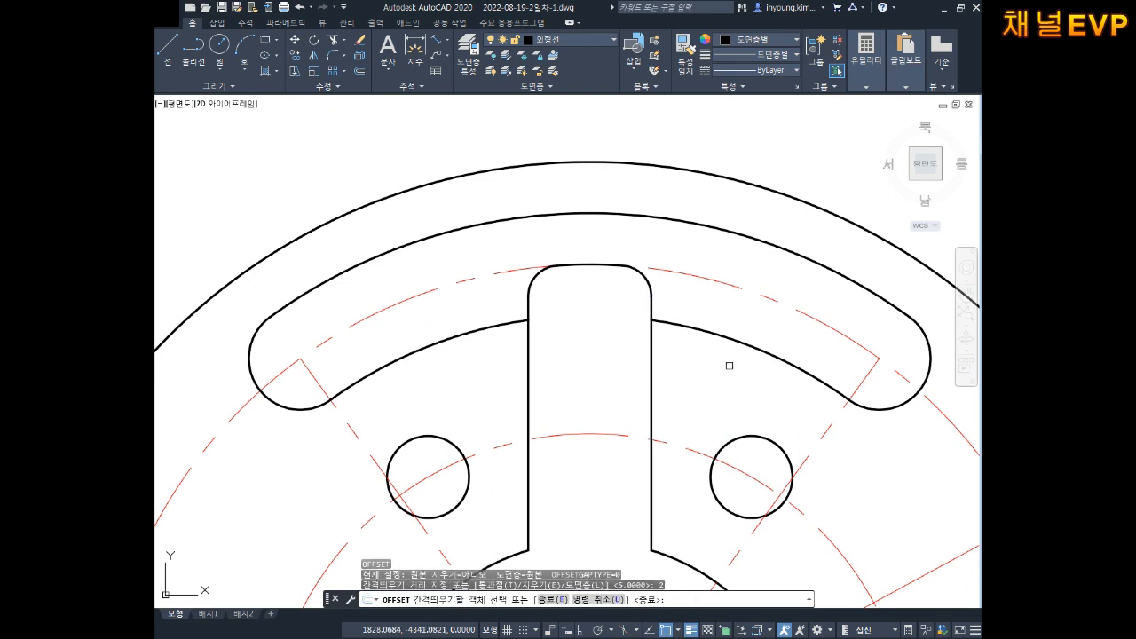
{"action": "left_click", "coordinate": [653, 357]}
{"action": "left_click", "coordinate": [688, 359]}
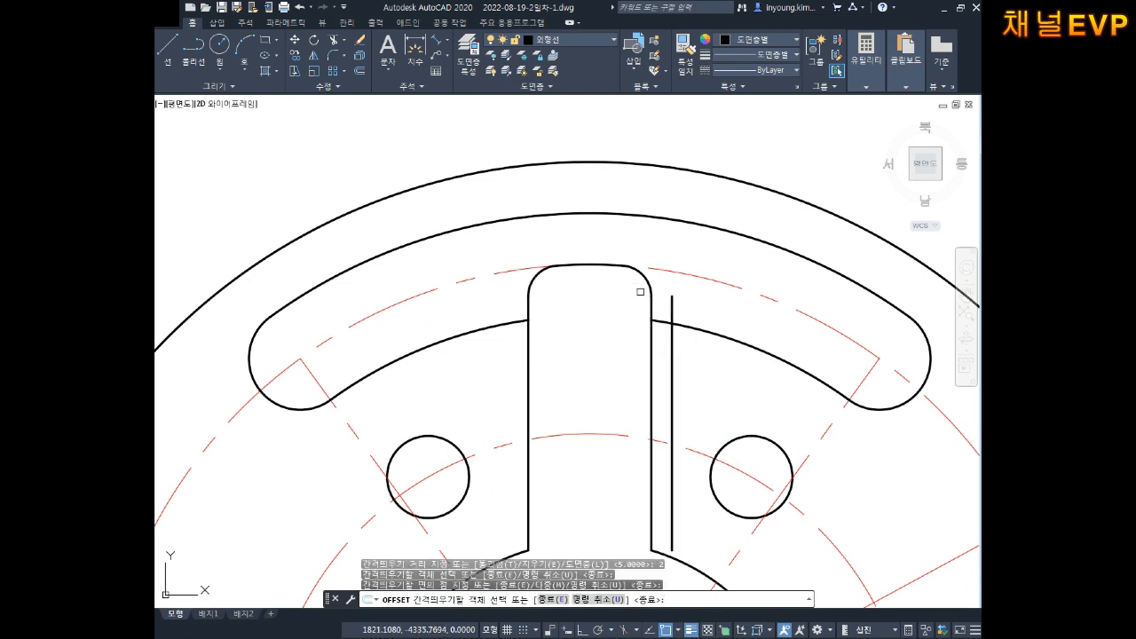
Step: Offset the arm's two corner arcs, end edge and left side edge outward by 2
{"action": "left_click", "coordinate": [643, 277]}
{"action": "left_click", "coordinate": [665, 251]}
{"action": "left_click", "coordinate": [601, 265]}
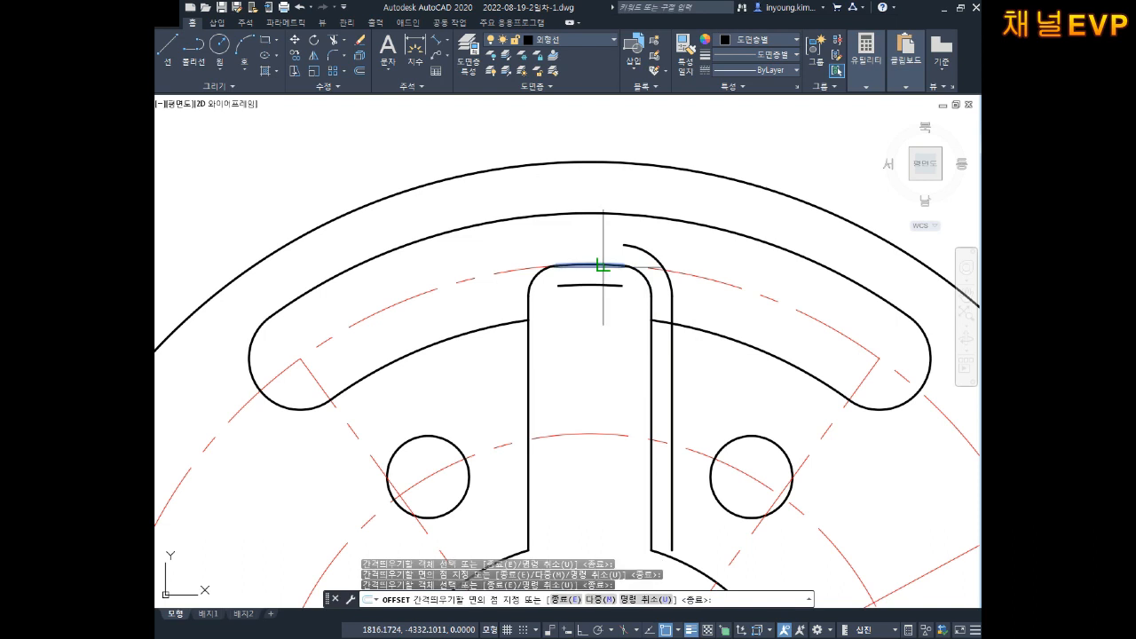
{"action": "left_click", "coordinate": [598, 235]}
{"action": "left_click", "coordinate": [539, 278]}
{"action": "left_click", "coordinate": [512, 241]}
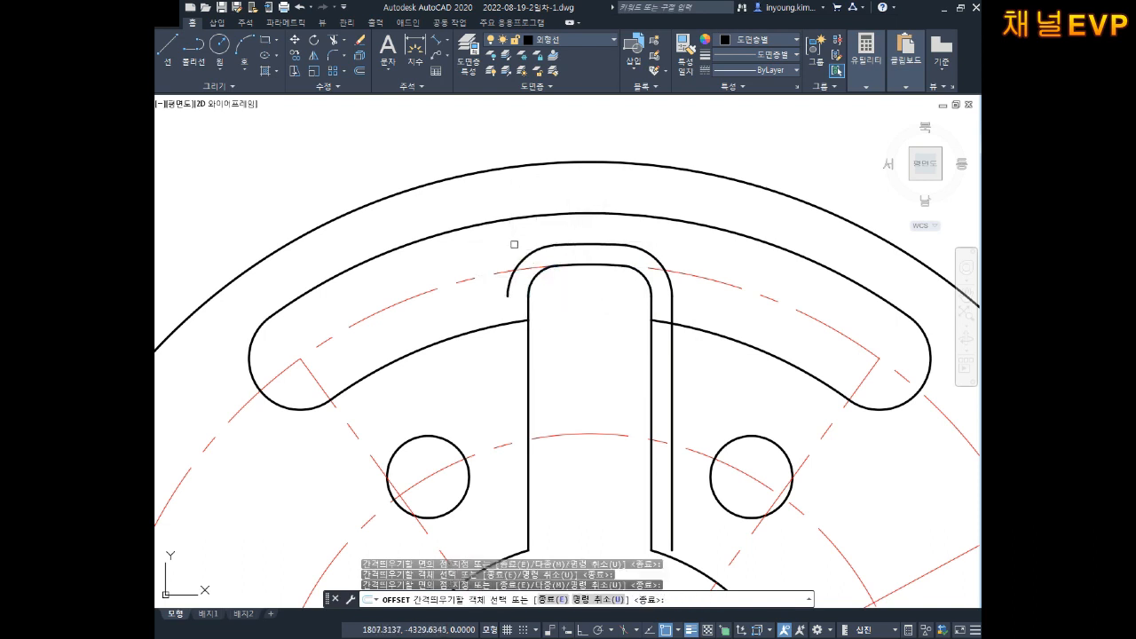
{"action": "left_click", "coordinate": [530, 347]}
{"action": "left_click", "coordinate": [491, 368]}
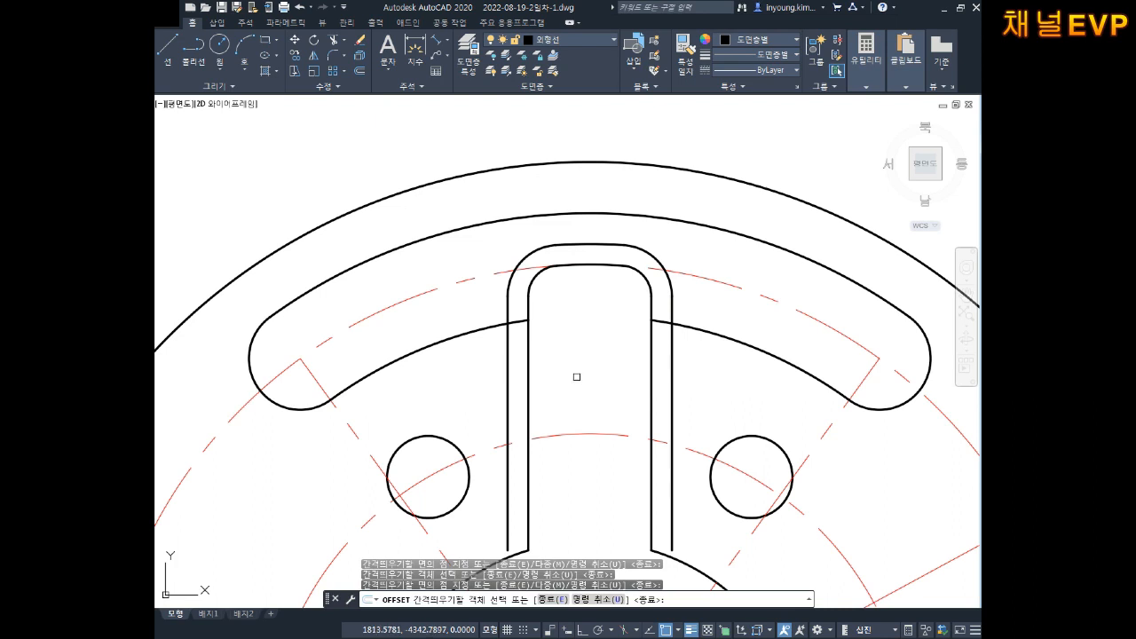
{"action": "middle_click_drag", "start_coordinate": [616, 414], "coordinate": [617, 403]}
{"action": "key", "text": "Escape"}
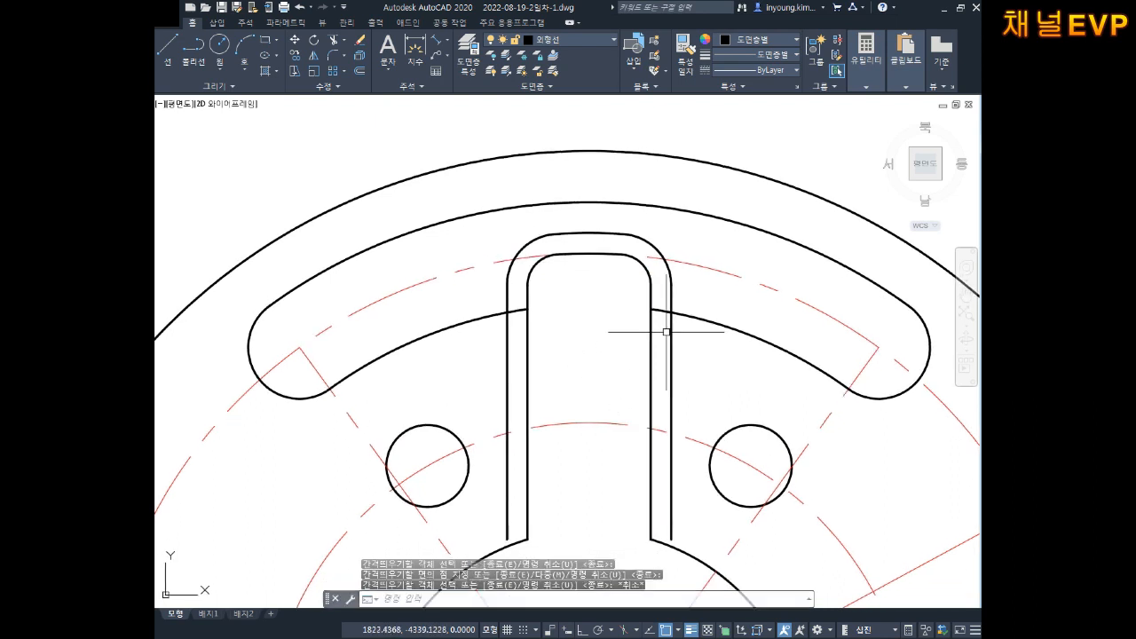
Step: Trim the slot's lower arc between the arm and its offset outline, and cut the offset side lines below that arc
{"action": "type", "text": "tr"}
{"action": "key", "text": "Return"}
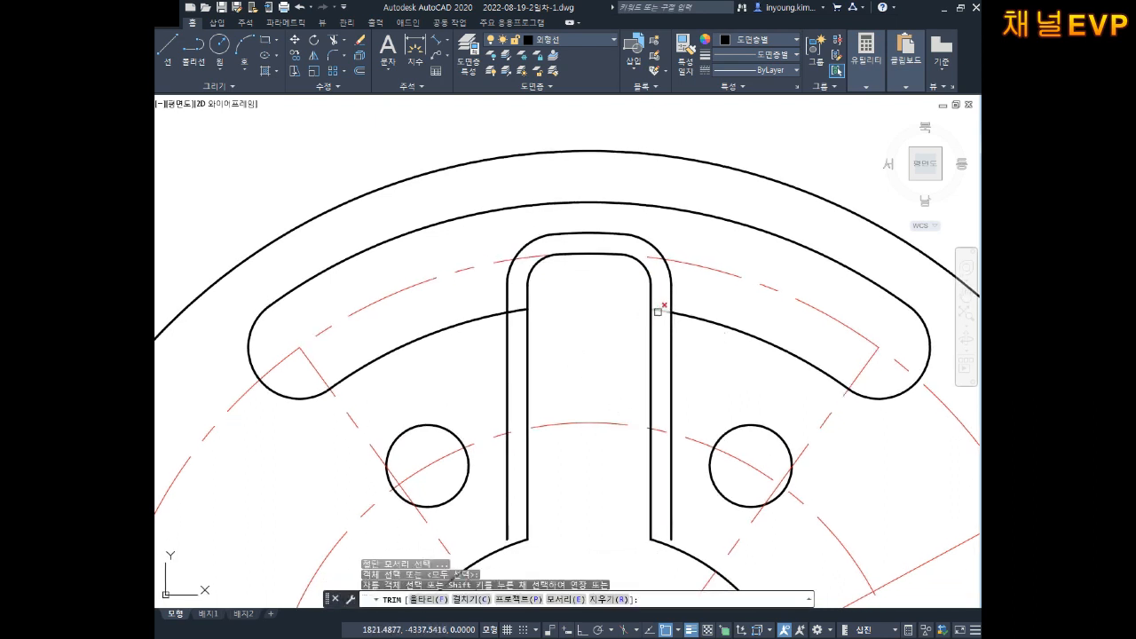
{"action": "left_click", "coordinate": [658, 311]}
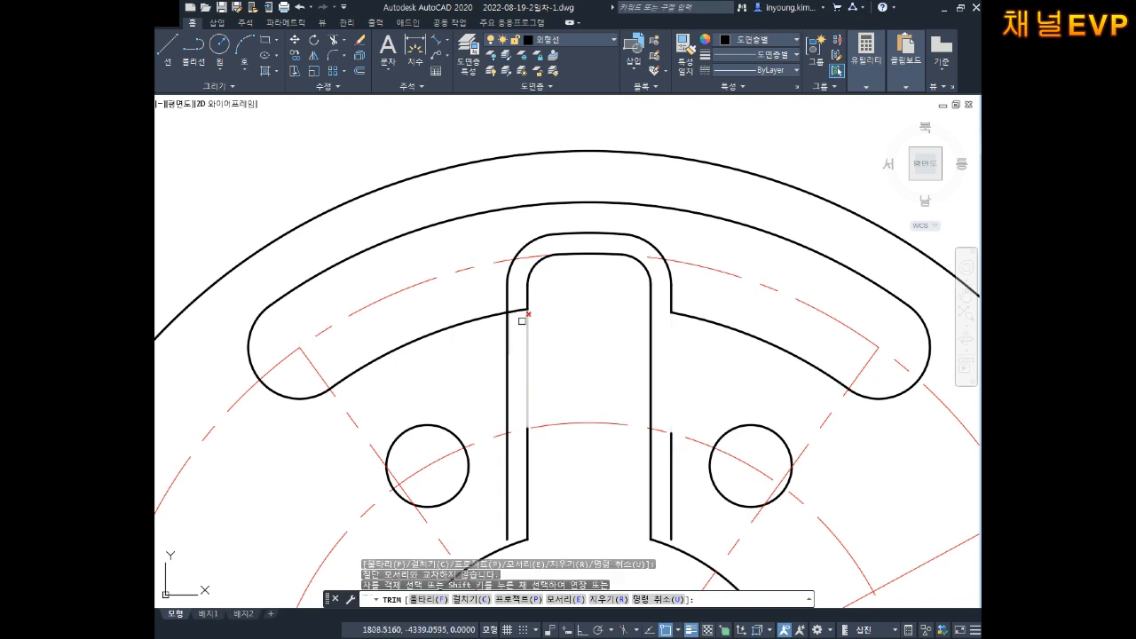
{"action": "left_click", "coordinate": [509, 337]}
{"action": "middle_click_drag", "start_coordinate": [521, 403], "coordinate": [525, 368]}
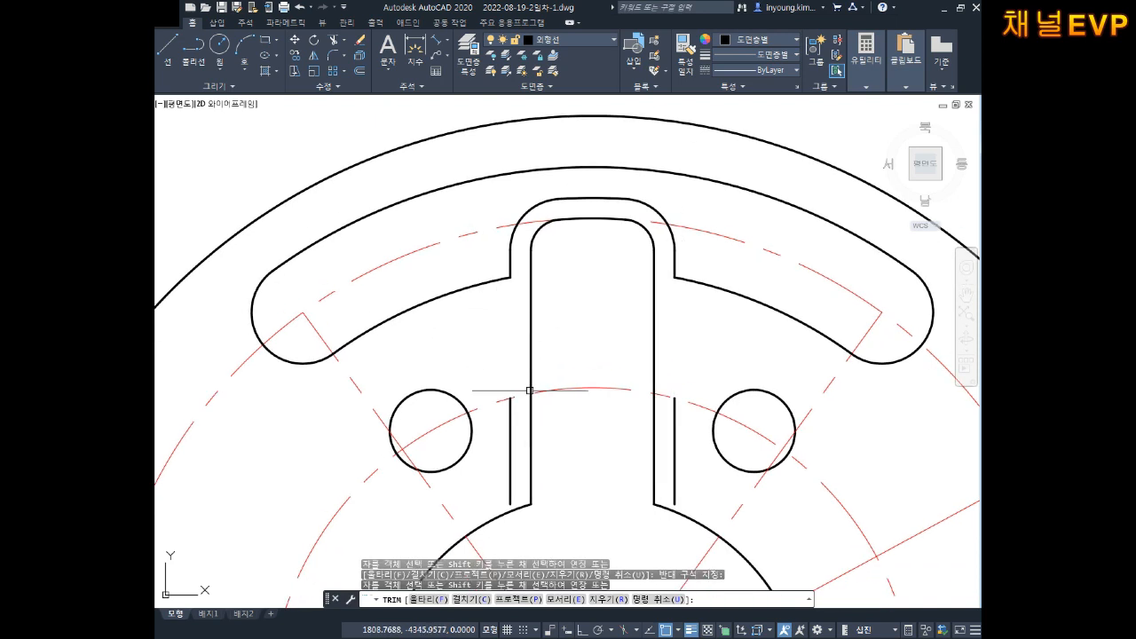
{"action": "key", "text": "Escape"}
Step: Erase the leftover offset line segments on both sides of the arm, below the dashed inner centre-line circle
{"action": "left_click", "coordinate": [512, 441]}
{"action": "key", "text": "Delete"}
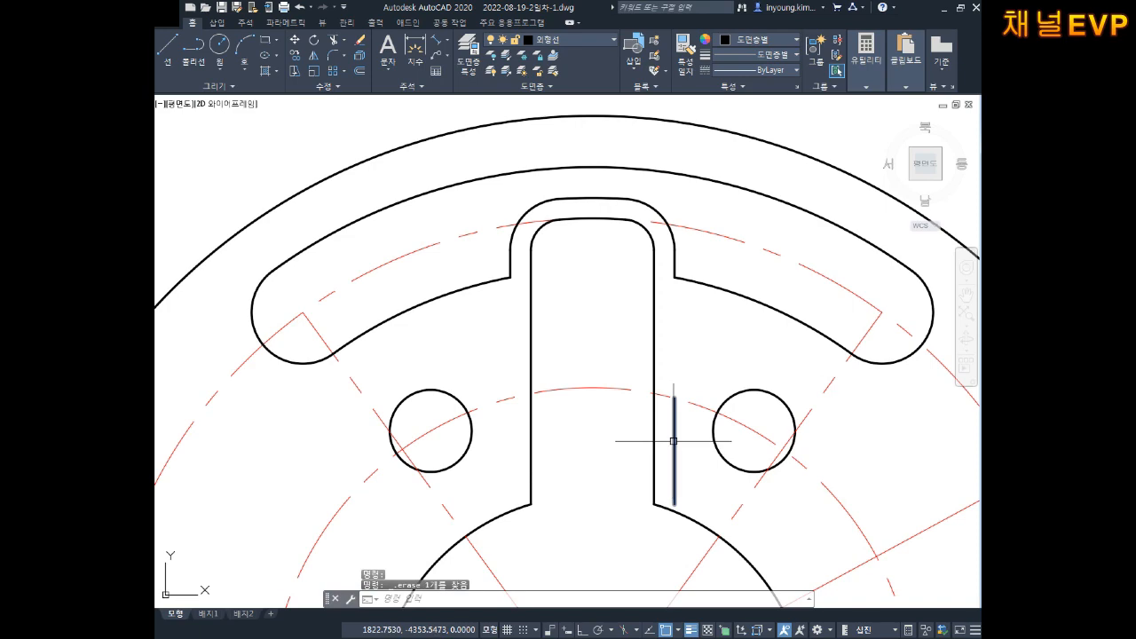
{"action": "scroll", "coordinate": [676, 441], "scroll_direction": "down", "scroll_amount": 4}
{"action": "scroll", "coordinate": [613, 413], "scroll_direction": "up", "scroll_amount": 4}
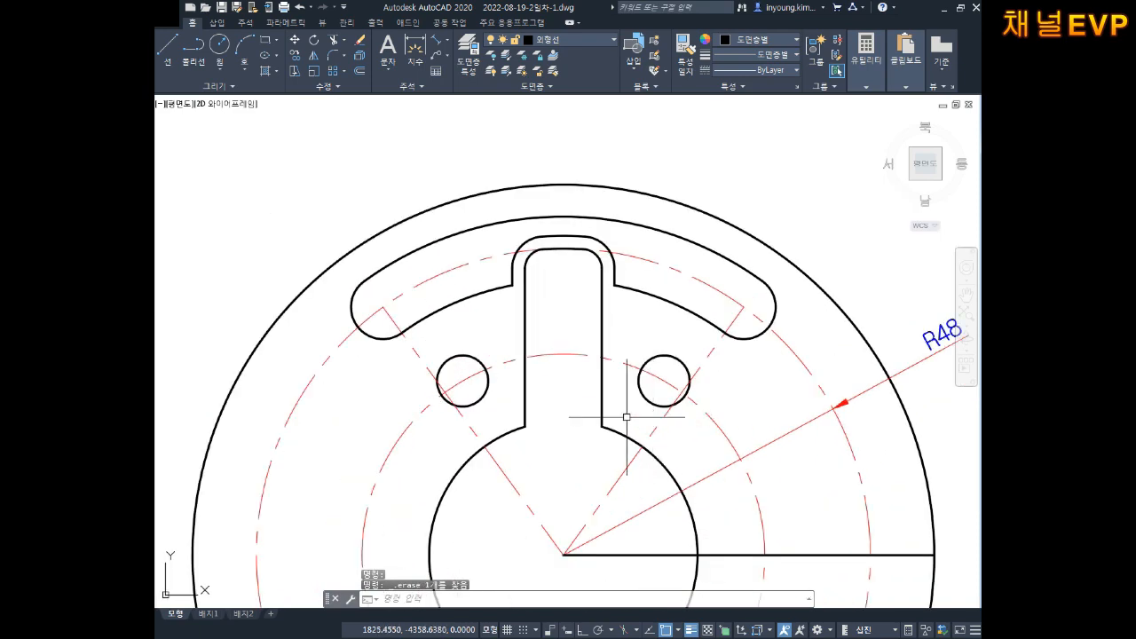
{"action": "mouse_move", "coordinate": [566, 357]}
{"action": "middle_mouse_down"}
{"action": "mouse_move", "coordinate": [573, 370]}
{"action": "mouse_move", "coordinate": [601, 361]}
{"action": "mouse_move", "coordinate": [578, 350]}
{"action": "middle_mouse_up"}
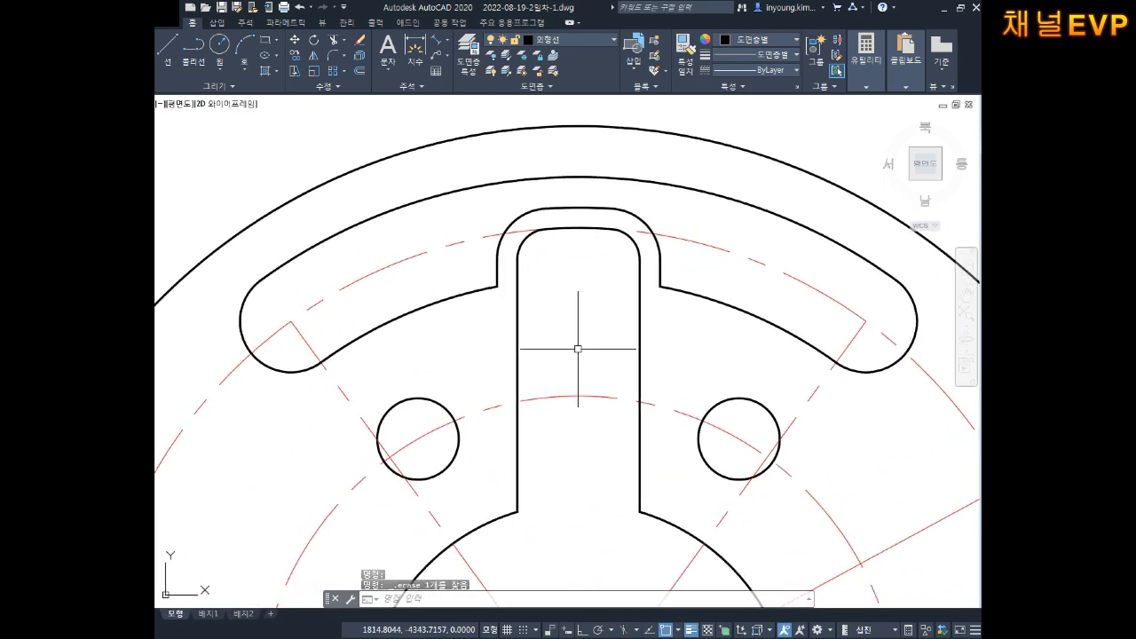
{"action": "key", "text": "Escape"}
{"action": "key", "text": "Escape"}
{"action": "scroll", "coordinate": [689, 340], "scroll_direction": "down", "scroll_amount": 4}
{"action": "key", "text": "Escape"}
{"action": "key", "text": "Escape"}
{"action": "key", "text": "Escape"}
Step: Draw a circle with a diameter of 16 at the common centre of the concentric circles
{"action": "middle_click_drag", "start_coordinate": [682, 476], "coordinate": [633, 334]}
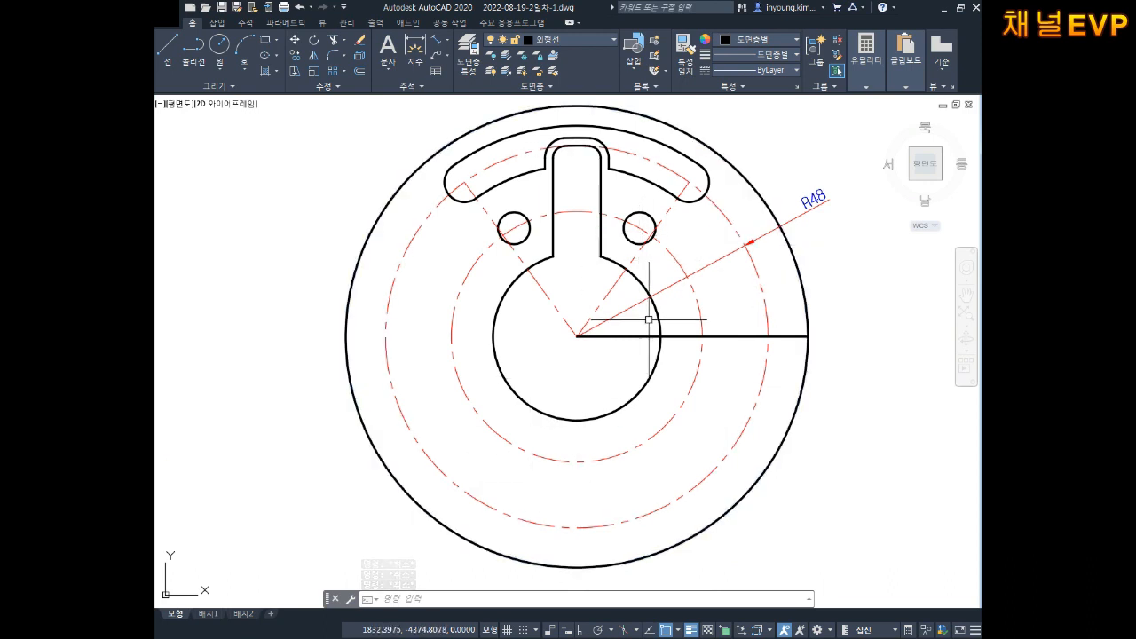
{"action": "middle_click_drag", "start_coordinate": [630, 372], "coordinate": [634, 360]}
{"action": "scroll", "coordinate": [631, 353], "scroll_direction": "up", "scroll_amount": 2}
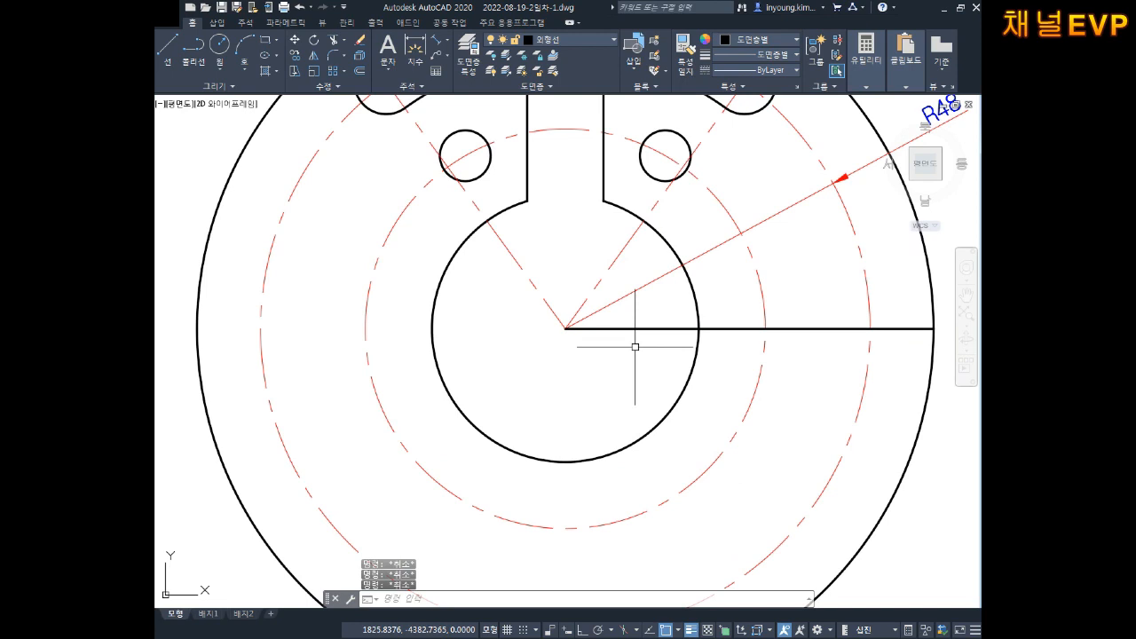
{"action": "type", "text": "c"}
{"action": "key", "text": "space"}
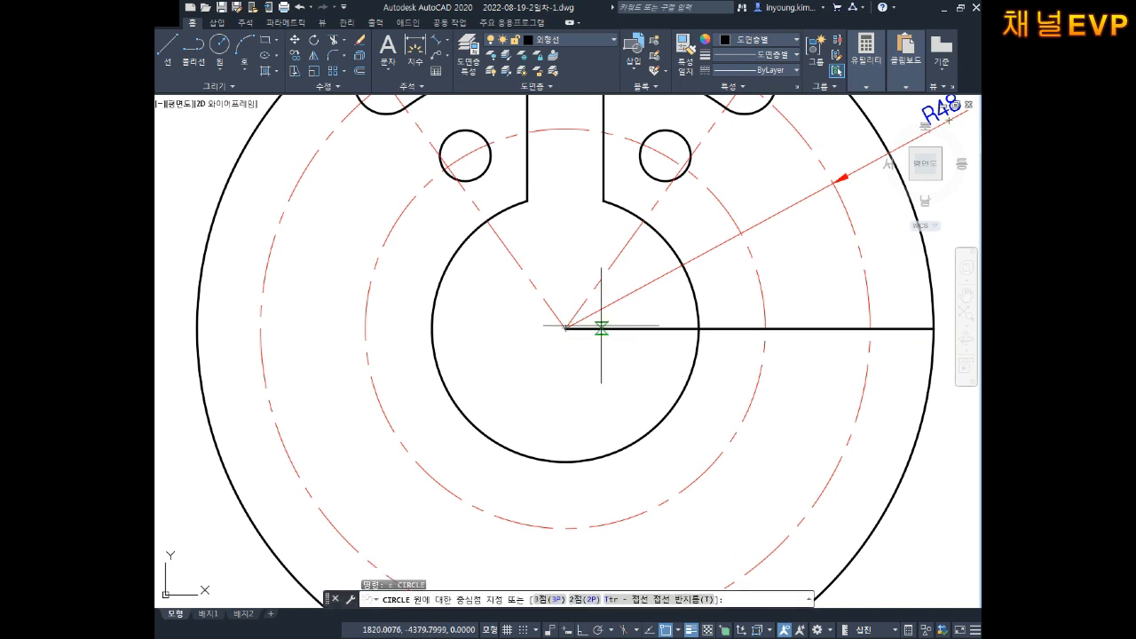
{"action": "left_click", "coordinate": [566, 328]}
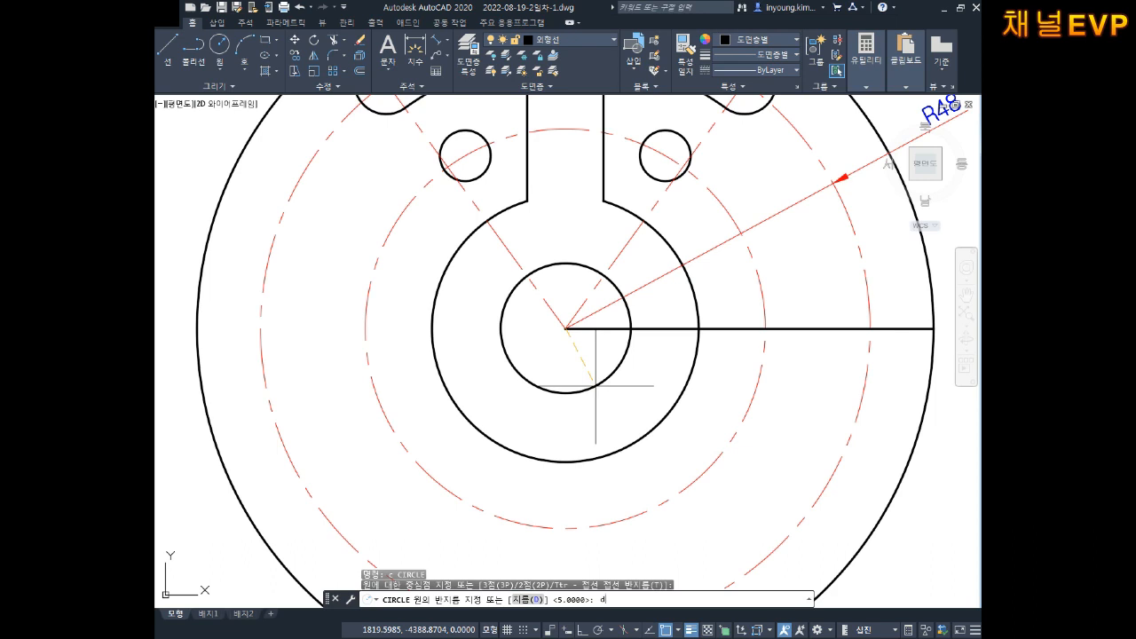
{"action": "type", "text": "d"}
{"action": "key", "text": "space"}
{"action": "type", "text": "16"}
{"action": "key", "text": "Return"}
{"action": "key", "text": "Escape"}
{"action": "key", "text": "Escape"}
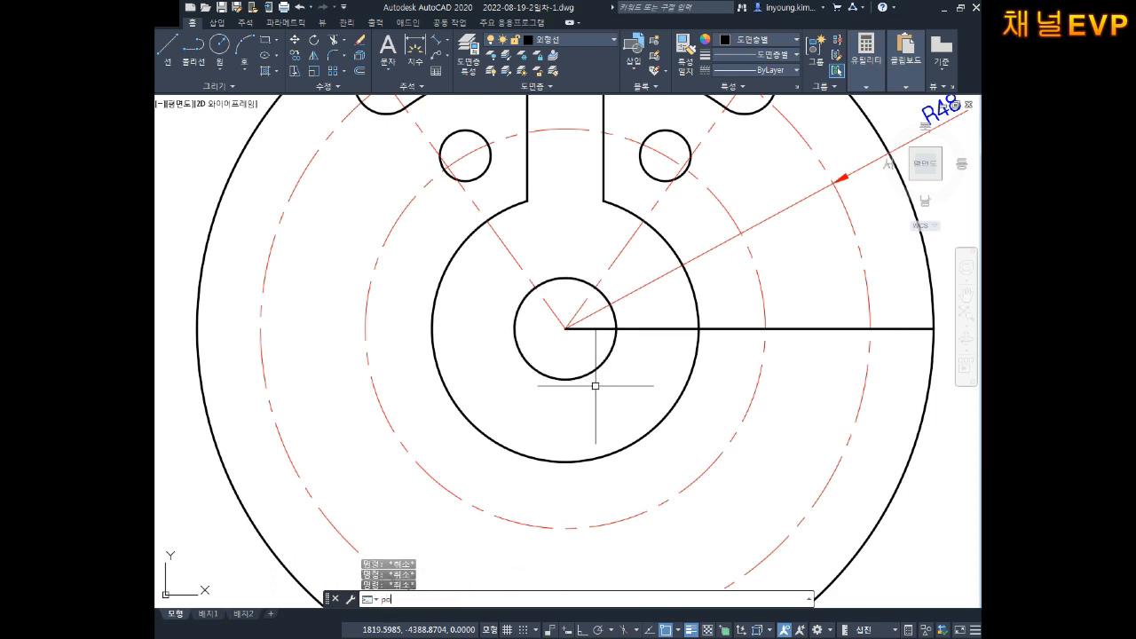
Step: Draw a six-sided polygon inscribed in the 16 mm circle, with one vertex at the circle's top quadrant
{"action": "type", "text": "pol"}
{"action": "key", "text": "Return"}
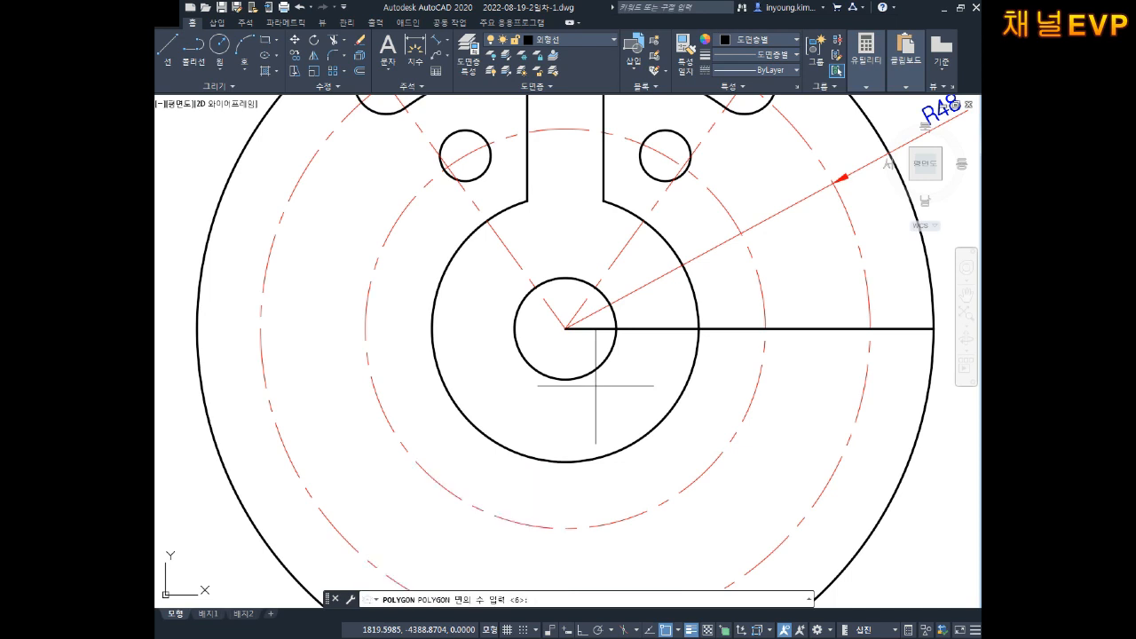
{"action": "key", "text": "Return"}
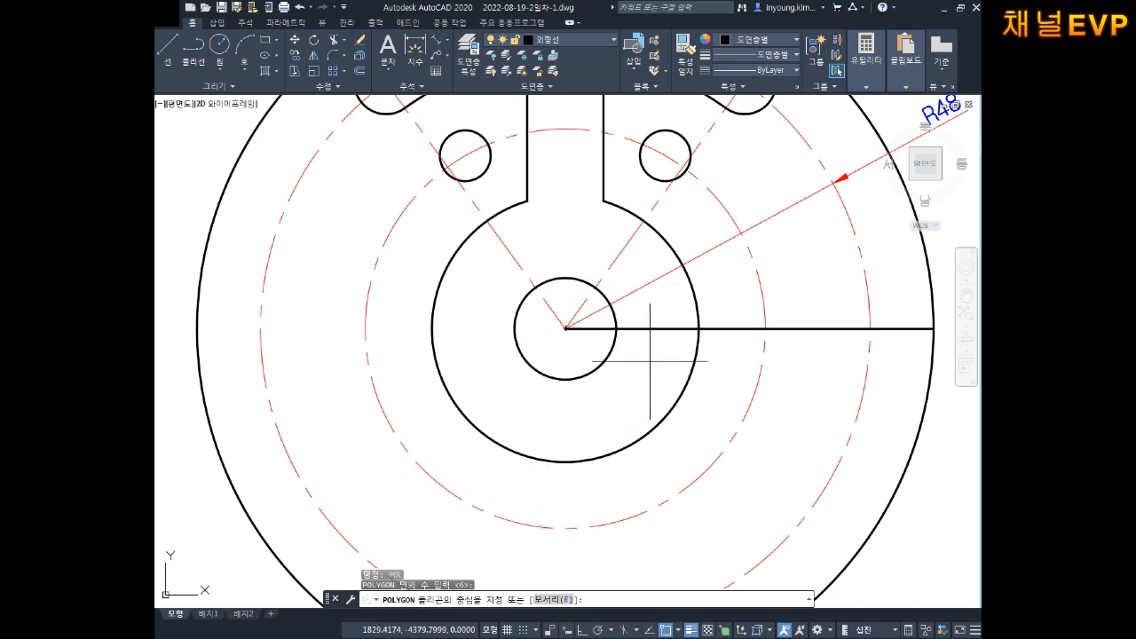
{"action": "left_click", "coordinate": [566, 329]}
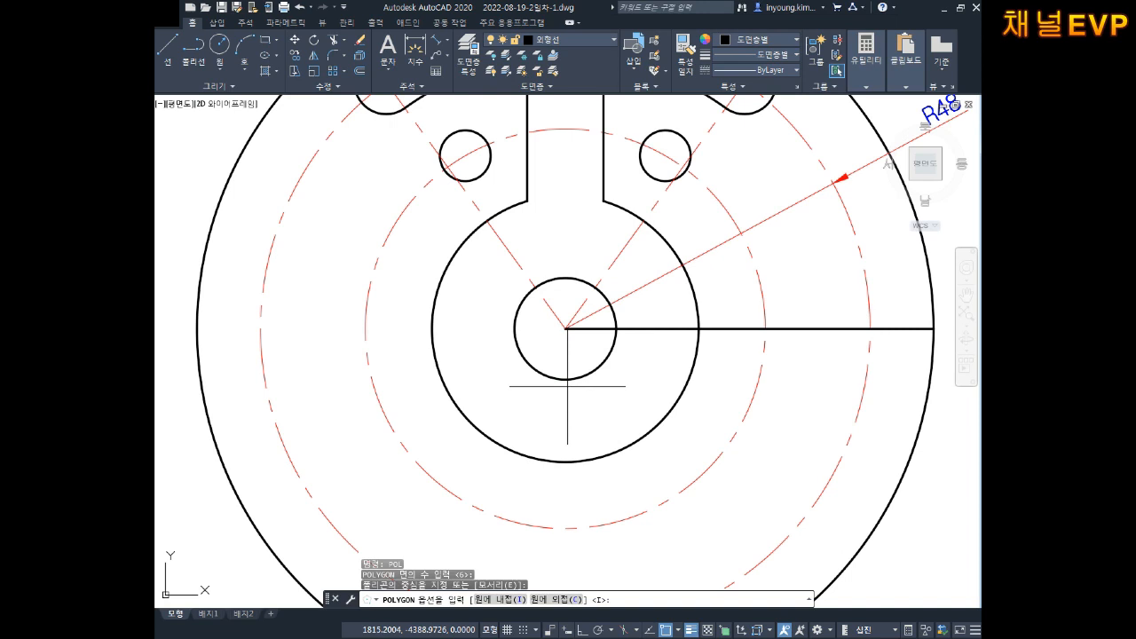
{"action": "type", "text": "i"}
{"action": "key", "text": "Return"}
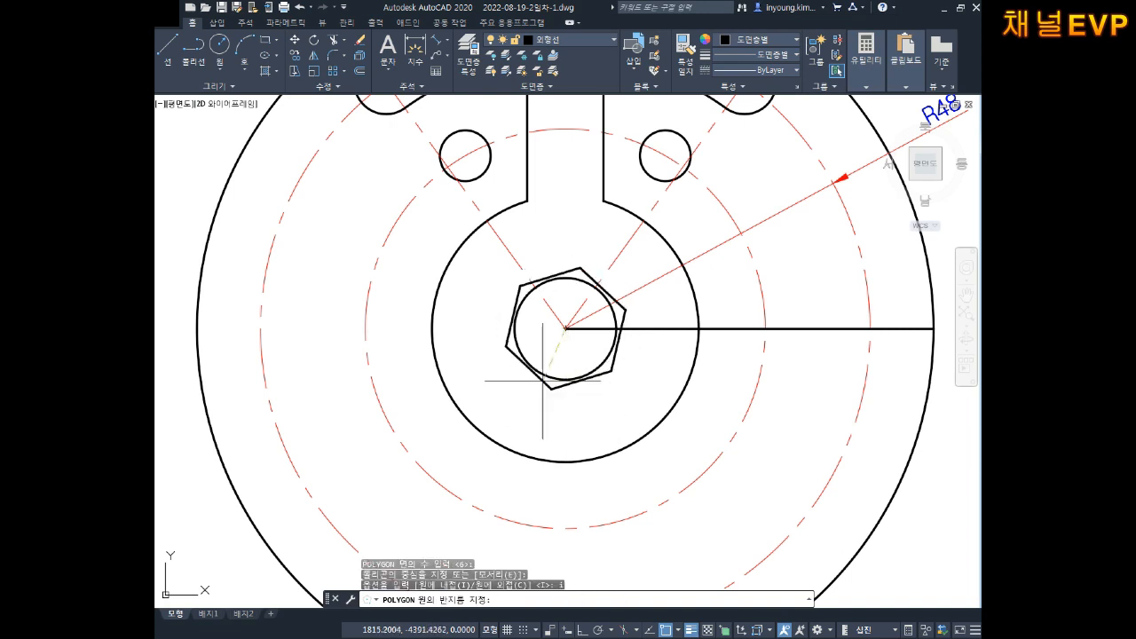
{"action": "left_click", "coordinate": [565, 277]}
{"action": "key", "text": "Escape"}
{"action": "key", "text": "Escape"}
Step: Draw a vertical line with ortho on from the hexagon's lower-left vertex down past the outer circle
{"action": "scroll", "coordinate": [602, 362], "scroll_direction": "down", "scroll_amount": 2}
{"action": "mouse_move", "coordinate": [602, 362]}
{"action": "middle_mouse_down"}
{"action": "mouse_move", "coordinate": [601, 314]}
{"action": "mouse_move", "coordinate": [586, 299]}
{"action": "middle_mouse_up"}
{"action": "scroll", "coordinate": [581, 314], "scroll_direction": "up", "scroll_amount": 2}
{"action": "key", "text": "Escape"}
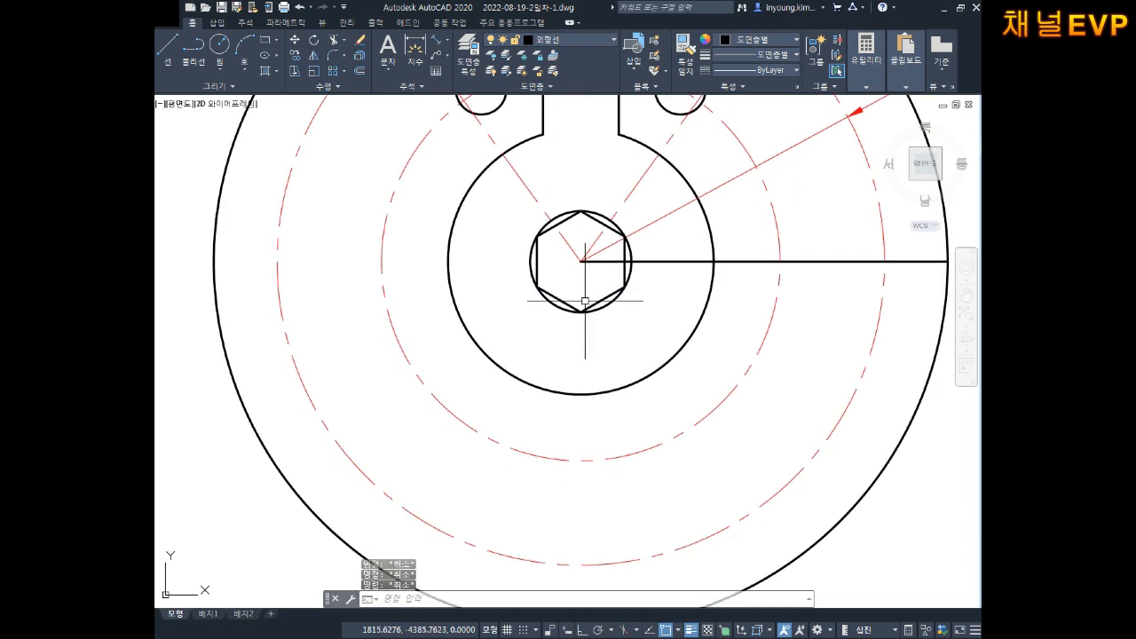
{"action": "type", "text": "l"}
{"action": "key", "text": "Return"}
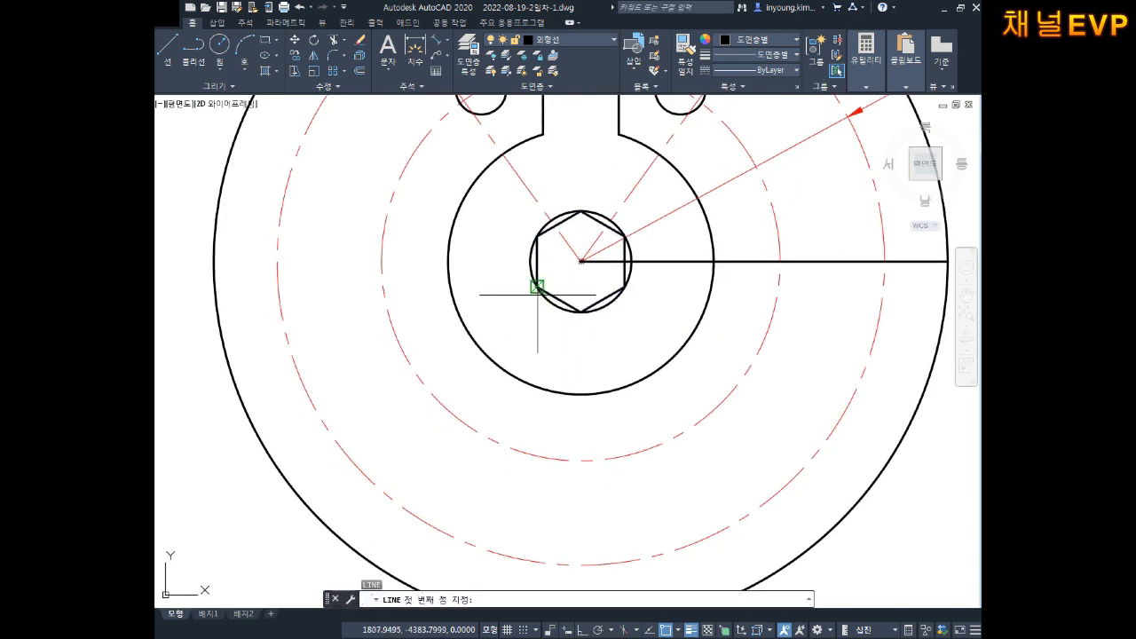
{"action": "left_click", "coordinate": [537, 286]}
{"action": "scroll", "coordinate": [540, 307], "scroll_direction": "down", "scroll_amount": 4}
{"action": "key", "text": "F8"}
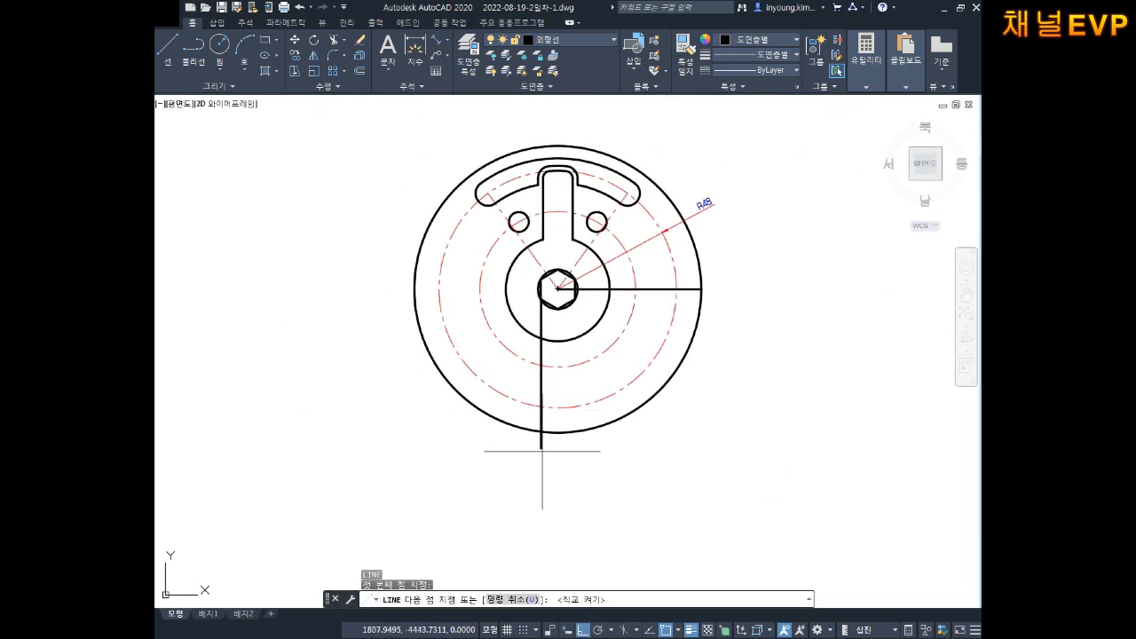
{"action": "left_click", "coordinate": [543, 444]}
{"action": "key", "text": "Return"}
Step: Draw a second vertical line from the hexagon's lower-right vertex down past the outer circle
{"action": "key", "text": "Return"}
{"action": "scroll", "coordinate": [585, 343], "scroll_direction": "up", "scroll_amount": 5}
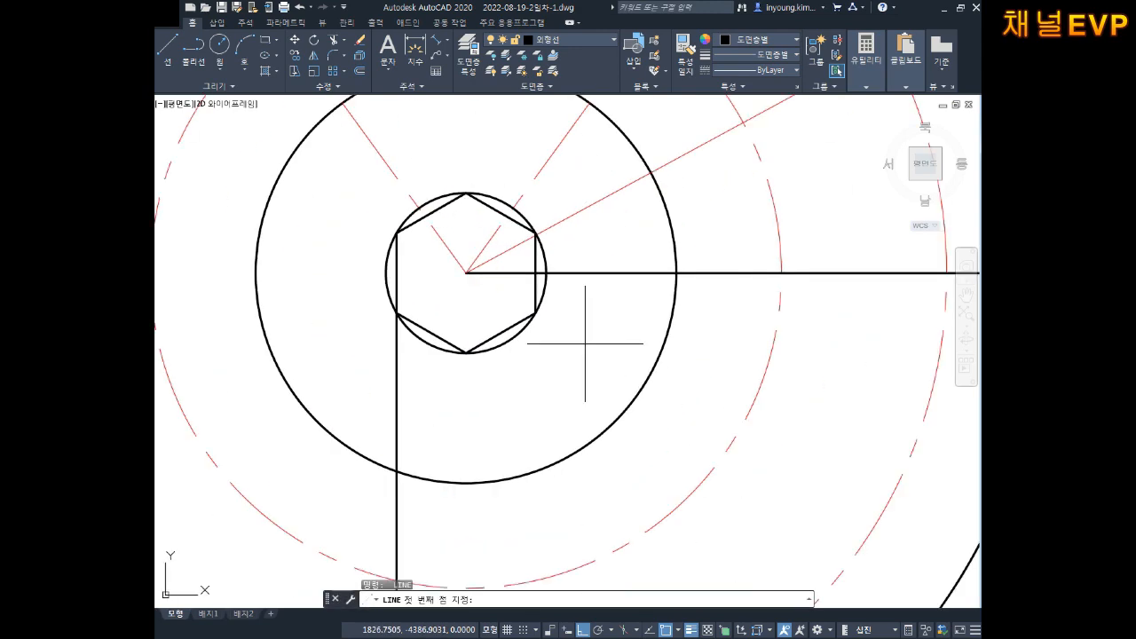
{"action": "left_click", "coordinate": [541, 303]}
{"action": "scroll", "coordinate": [540, 306], "scroll_direction": "down", "scroll_amount": 4}
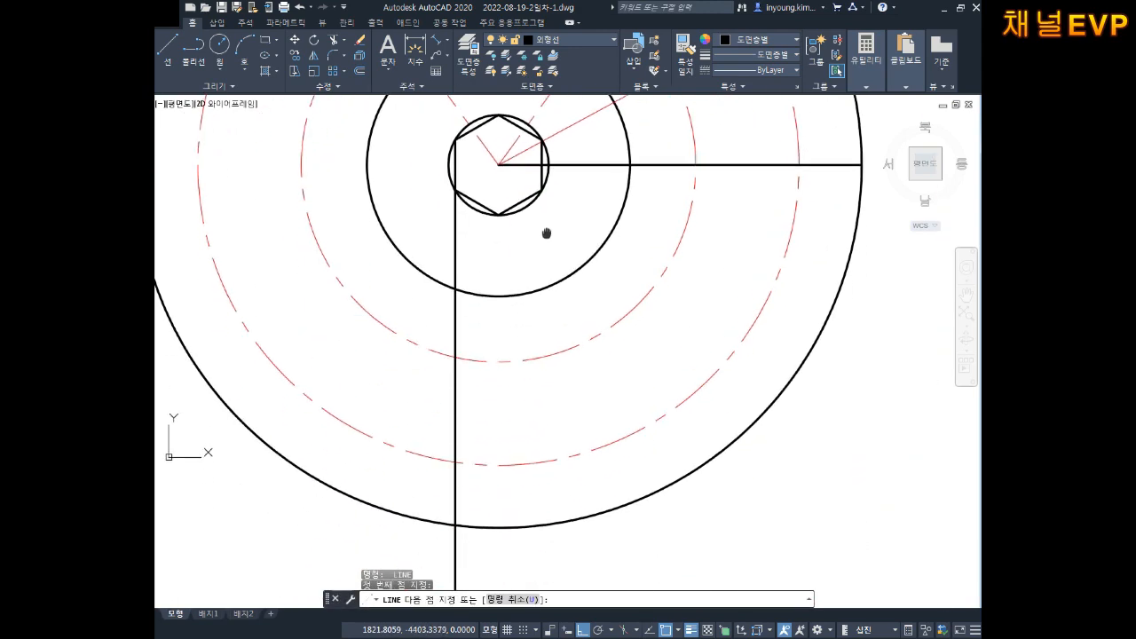
{"action": "left_click", "coordinate": [542, 555]}
{"action": "key", "text": "Escape"}
{"action": "scroll", "coordinate": [621, 373], "scroll_direction": "up", "scroll_amount": 4}
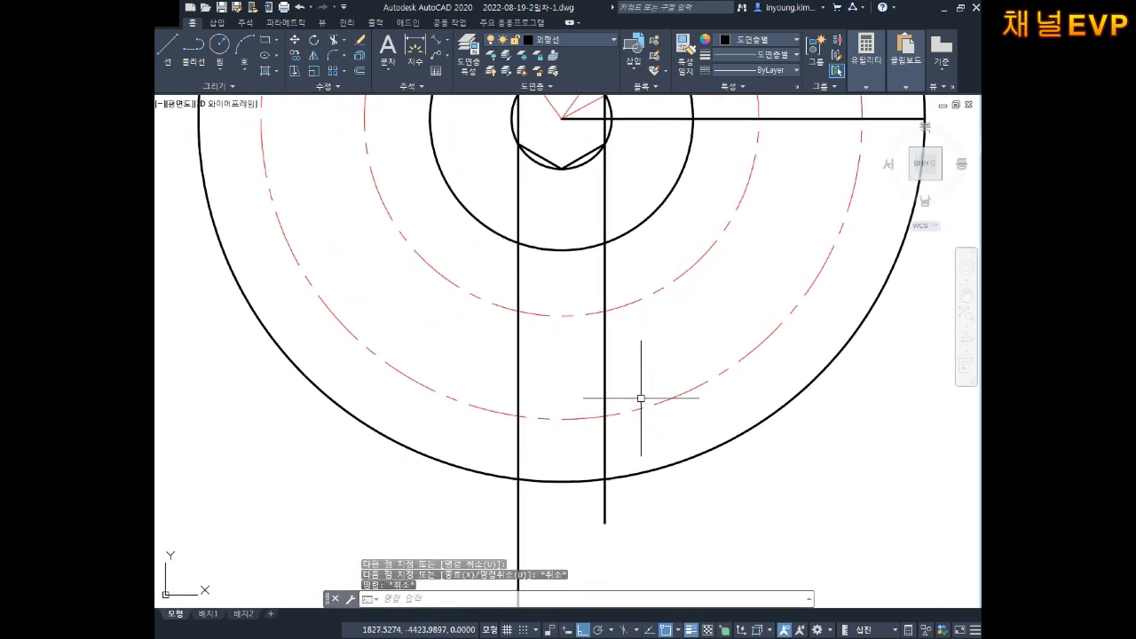
Step: Trim the ends of both vertical lines that stick out below the outer circle
{"action": "type", "text": "tr"}
{"action": "key", "text": "Return"}
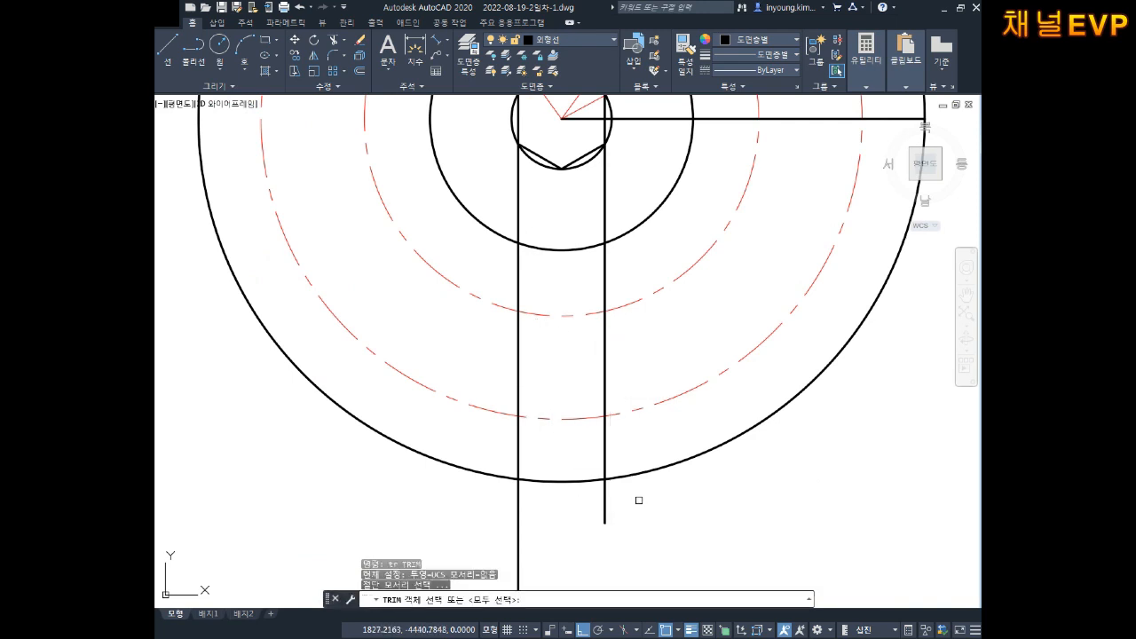
{"action": "key", "text": "Return"}
{"action": "left_click", "coordinate": [648, 503]}
{"action": "left_click", "coordinate": [484, 534]}
{"action": "middle_click_drag", "start_coordinate": [629, 245], "coordinate": [638, 366]}
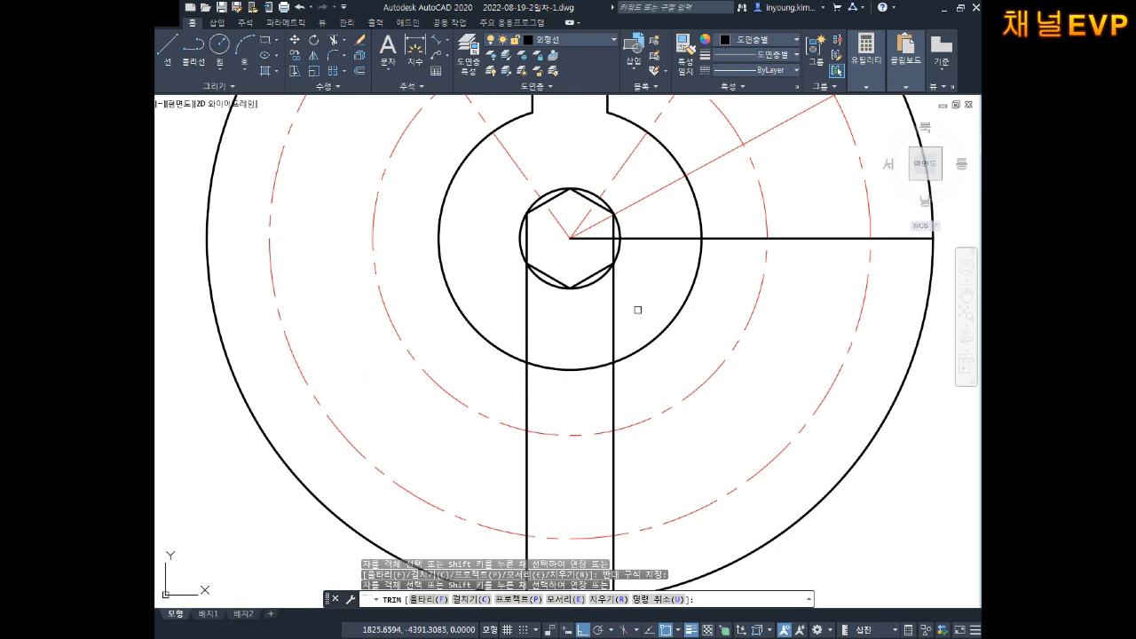
{"action": "scroll", "coordinate": [638, 309], "scroll_direction": "down", "scroll_amount": 3}
{"action": "scroll", "coordinate": [621, 297], "scroll_direction": "up", "scroll_amount": 3}
{"action": "key", "text": "Escape"}
{"action": "key", "text": "Escape"}
{"action": "key", "text": "Escape"}
{"action": "scroll", "coordinate": [611, 300], "scroll_direction": "down", "scroll_amount": 3}
{"action": "scroll", "coordinate": [603, 328], "scroll_direction": "up", "scroll_amount": 3}
{"action": "left_click", "coordinate": [622, 331]}
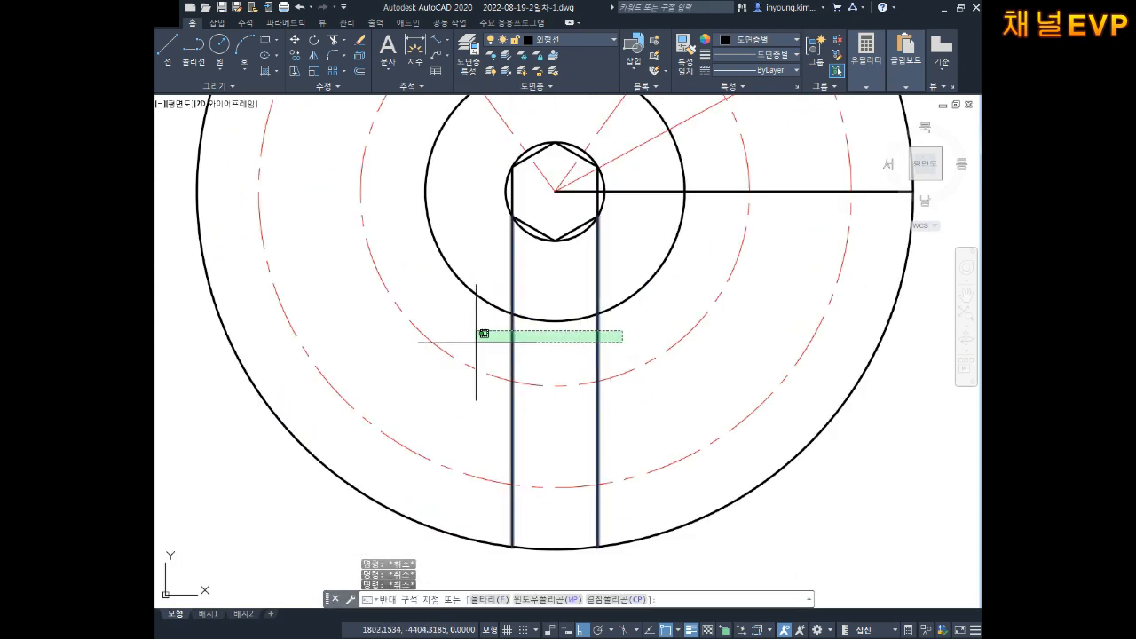
{"action": "left_click", "coordinate": [478, 342]}
{"action": "scroll", "coordinate": [575, 368], "scroll_direction": "down", "scroll_amount": 3}
{"action": "key", "text": "Escape"}
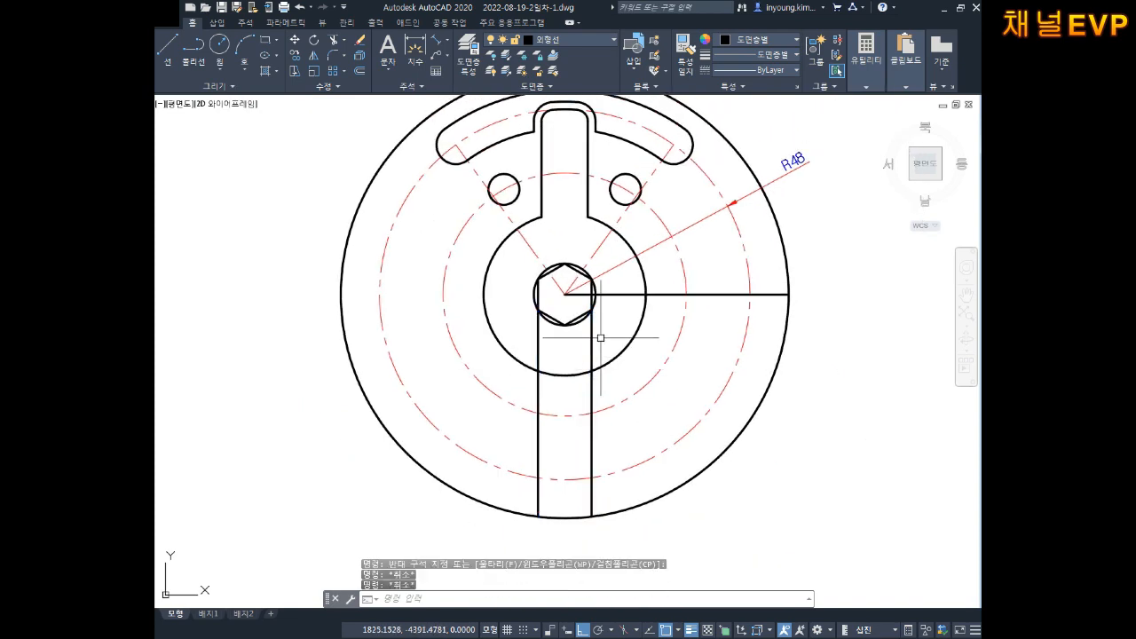
{"action": "scroll", "coordinate": [612, 373], "scroll_direction": "down", "scroll_amount": 3}
{"action": "scroll", "coordinate": [621, 355], "scroll_direction": "up", "scroll_amount": 3}
{"action": "key", "text": "Escape"}
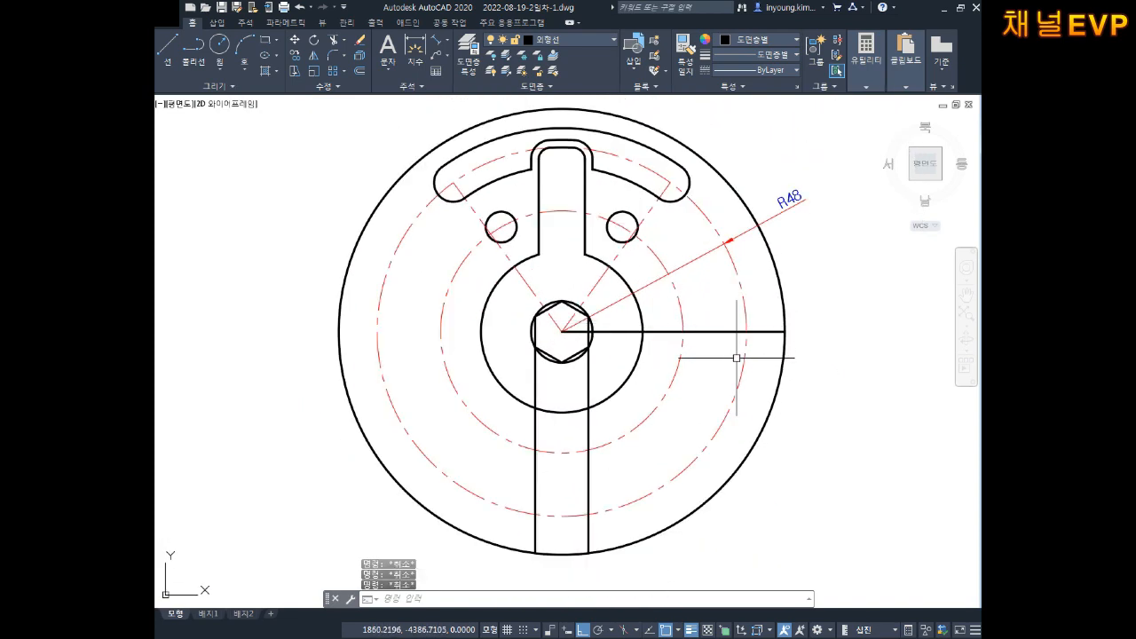
Step: Create a polar array of the two vertical lines around the centre of the circles
{"action": "type", "text": "AR"}
{"action": "key", "text": "Return"}
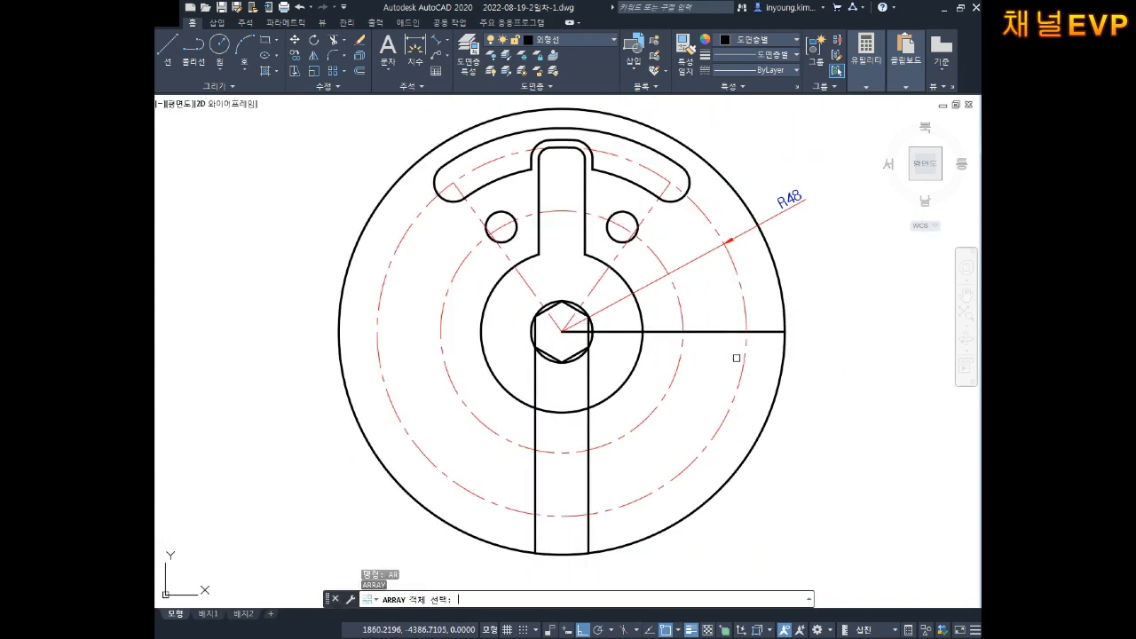
{"action": "scroll", "coordinate": [582, 350], "scroll_direction": "up", "scroll_amount": 2}
{"action": "left_click", "coordinate": [609, 380]}
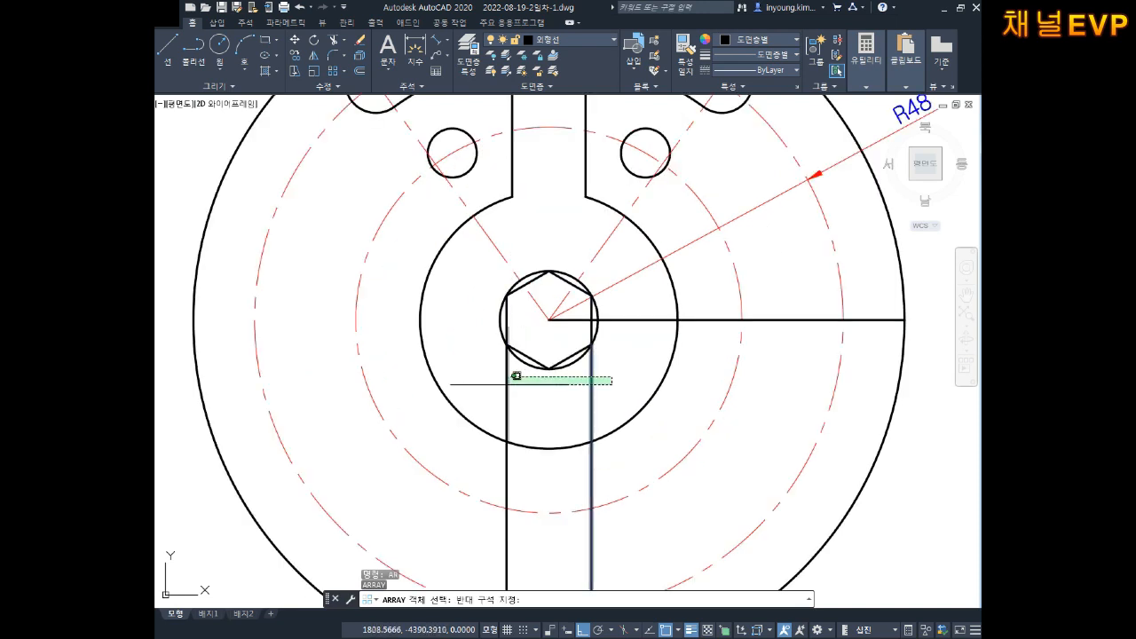
{"action": "left_click", "coordinate": [504, 387]}
{"action": "key", "text": "Return"}
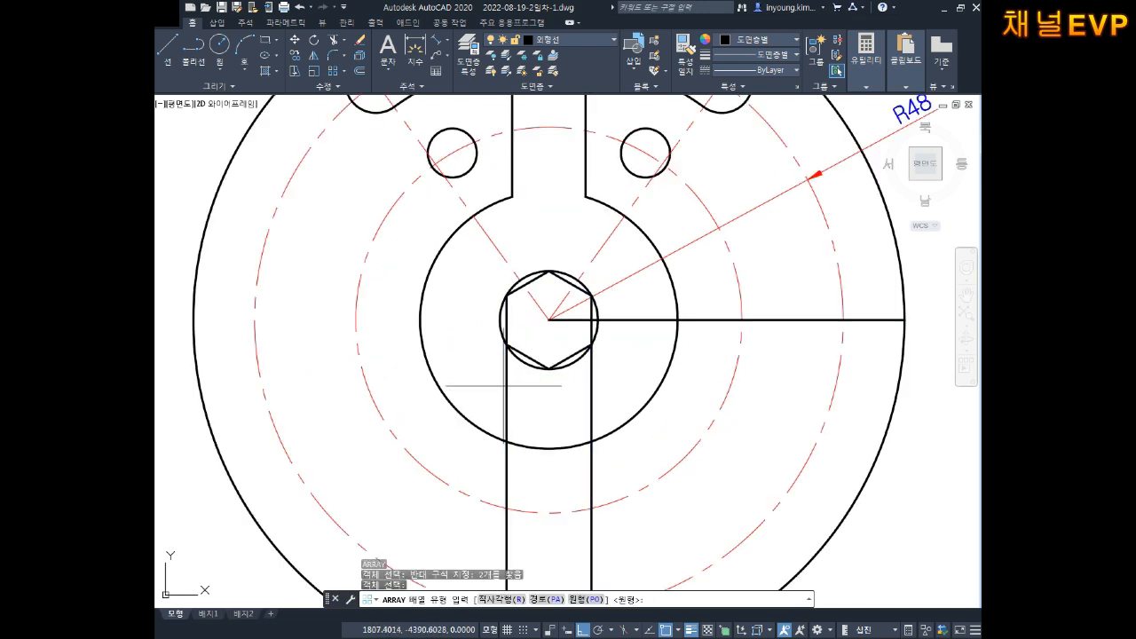
{"action": "type", "text": "po"}
{"action": "key", "text": "Return"}
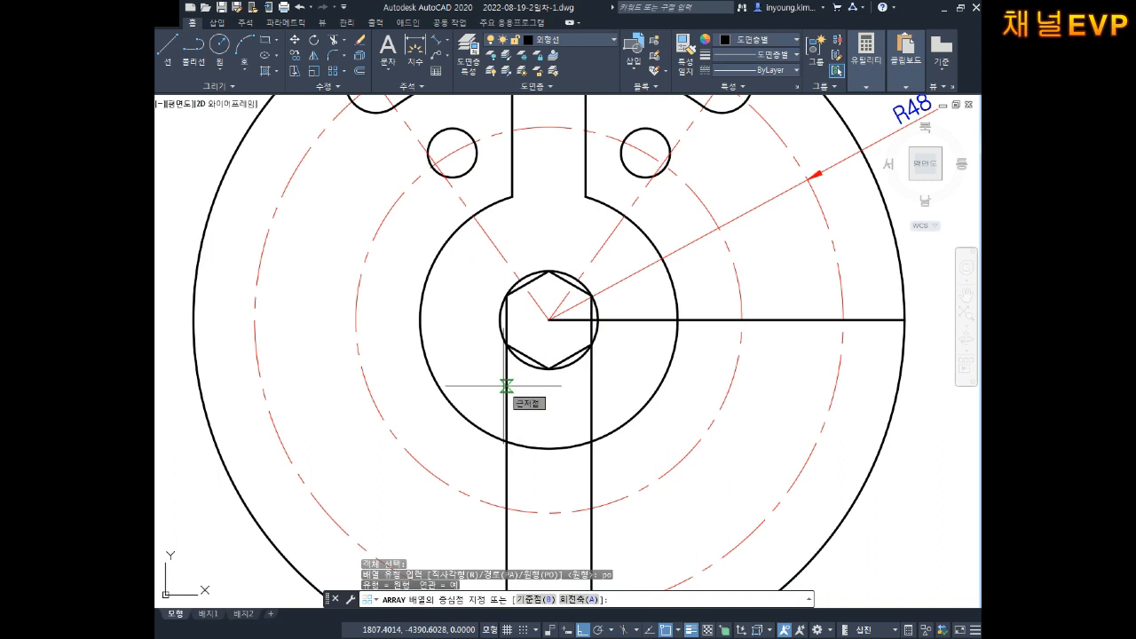
{"action": "left_click", "coordinate": [549, 319]}
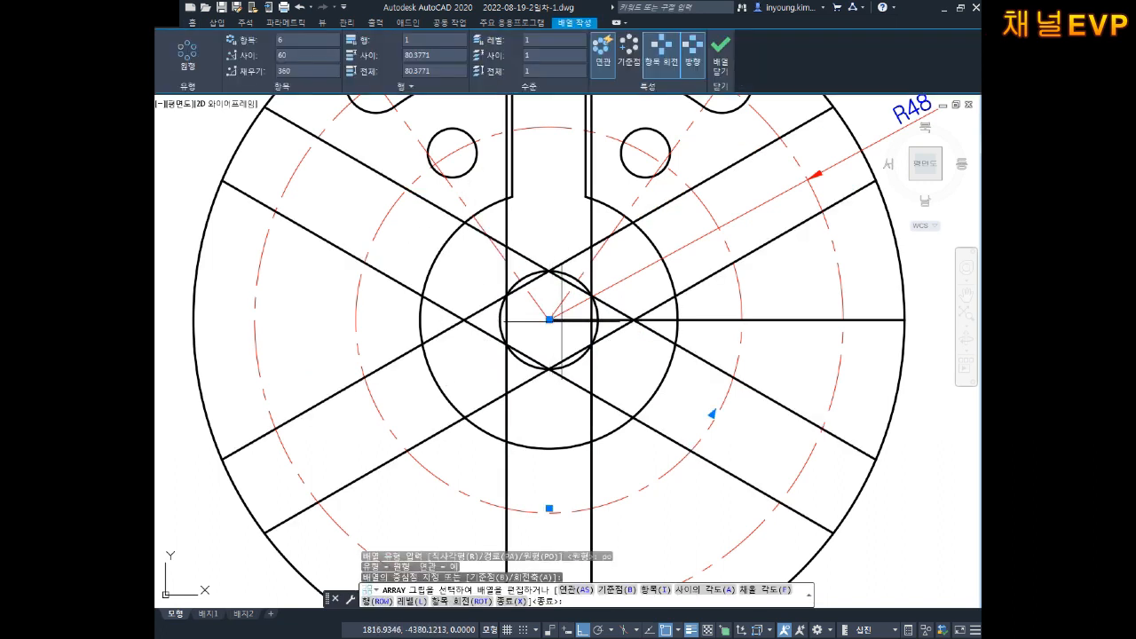
Step: Set the polar array's number of items to 3 and finish the array
{"action": "type", "text": "i"}
{"action": "key", "text": "Return"}
{"action": "type", "text": "3"}
{"action": "key", "text": "Return"}
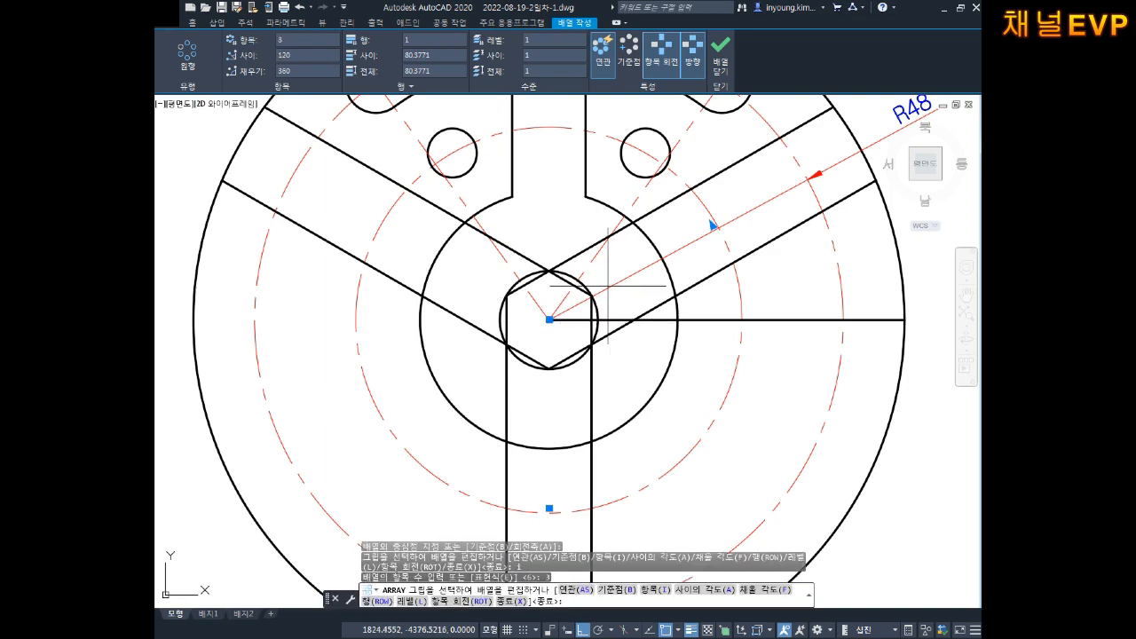
{"action": "scroll", "coordinate": [608, 300], "scroll_direction": "down", "scroll_amount": 5}
{"action": "key", "text": "Escape"}
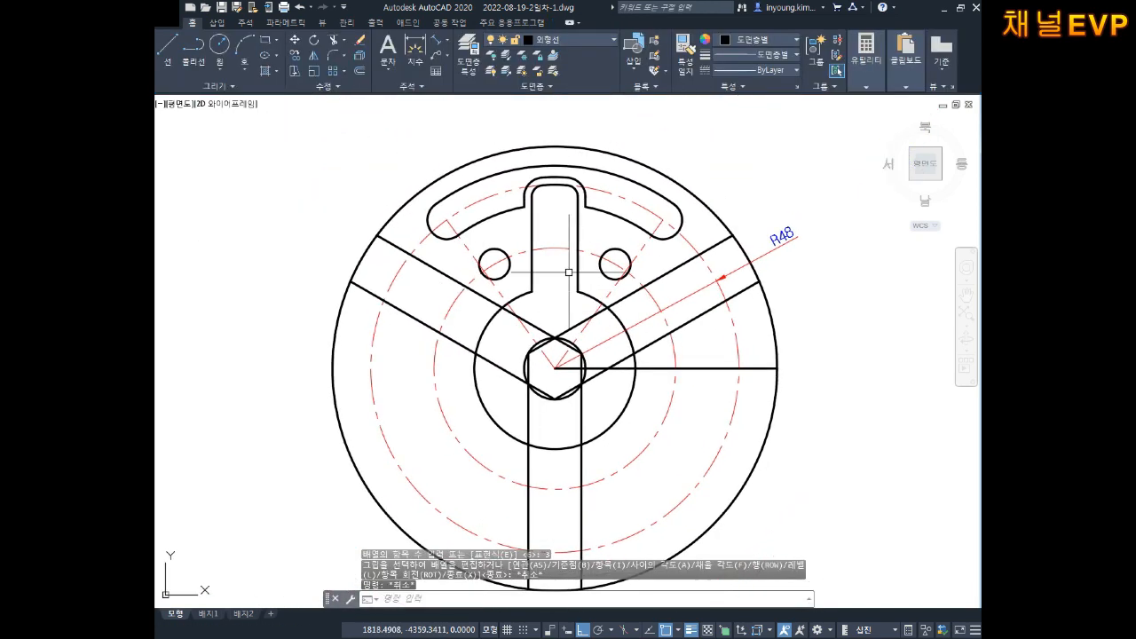
Step: Trim the outer circle between the upper-left pair of arrayed lines
{"action": "middle_click_drag", "start_coordinate": [607, 329], "coordinate": [627, 303]}
{"action": "key", "text": "Escape"}
{"action": "middle_click_drag", "start_coordinate": [532, 264], "coordinate": [568, 285]}
{"action": "key", "text": "Escape"}
{"action": "type", "text": "tr"}
{"action": "key", "text": "space"}
{"action": "key", "text": "space"}
{"action": "left_click", "coordinate": [430, 255]}
{"action": "left_click", "coordinate": [379, 239]}
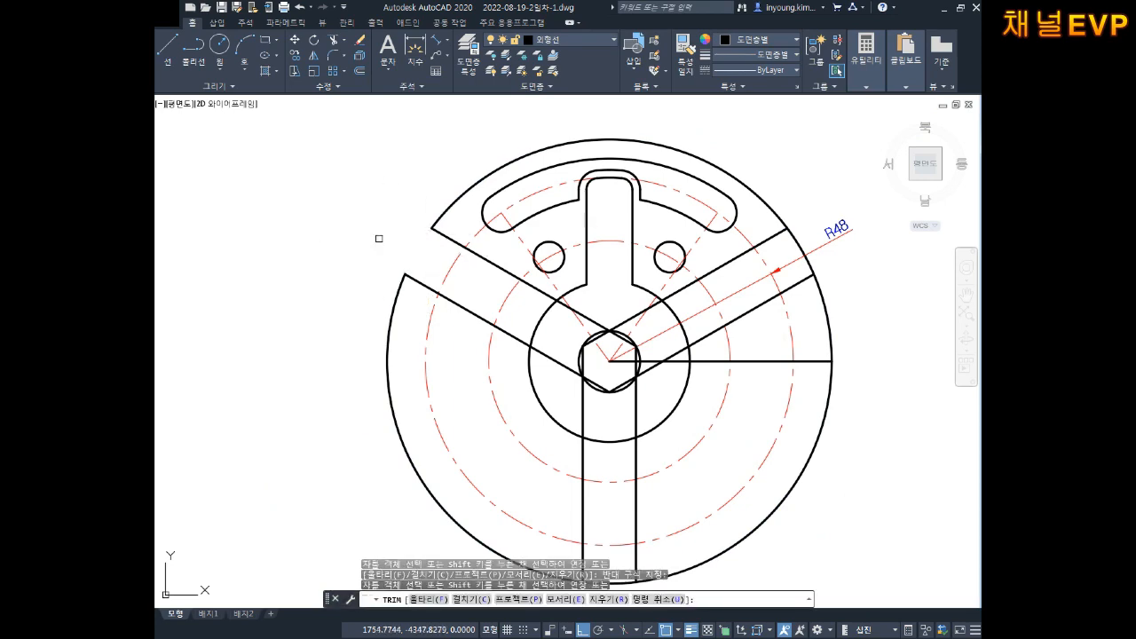
Step: Trim the outer circle between the upper-right pair of arrayed lines
{"action": "left_click", "coordinate": [784, 263]}
{"action": "scroll", "coordinate": [785, 248], "scroll_direction": "up", "scroll_amount": 2}
{"action": "left_click", "coordinate": [824, 227]}
{"action": "left_click", "coordinate": [799, 264]}
{"action": "left_click", "coordinate": [798, 267]}
{"action": "mouse_move", "coordinate": [695, 304]}
{"action": "middle_mouse_down"}
{"action": "mouse_move", "coordinate": [697, 275]}
{"action": "mouse_move", "coordinate": [753, 267]}
{"action": "middle_mouse_up"}
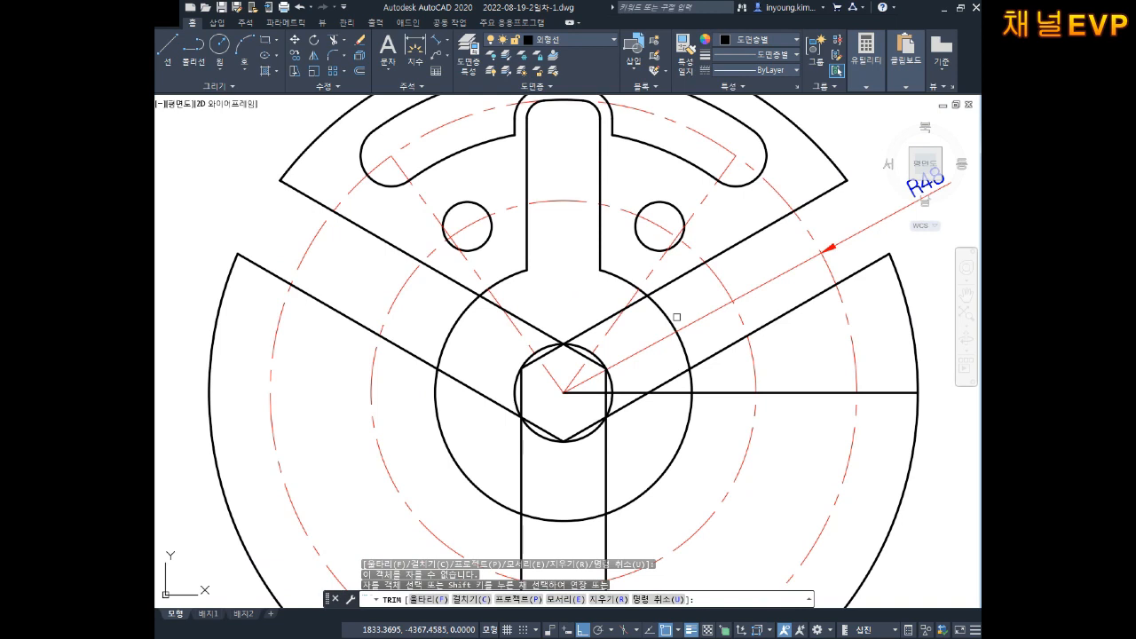
Step: Trim the inner circle between the upper-left line pair, and cut both diagonal centre lines between that circle and the 16 mm circle
{"action": "left_click", "coordinate": [464, 326]}
{"action": "left_click", "coordinate": [503, 313]}
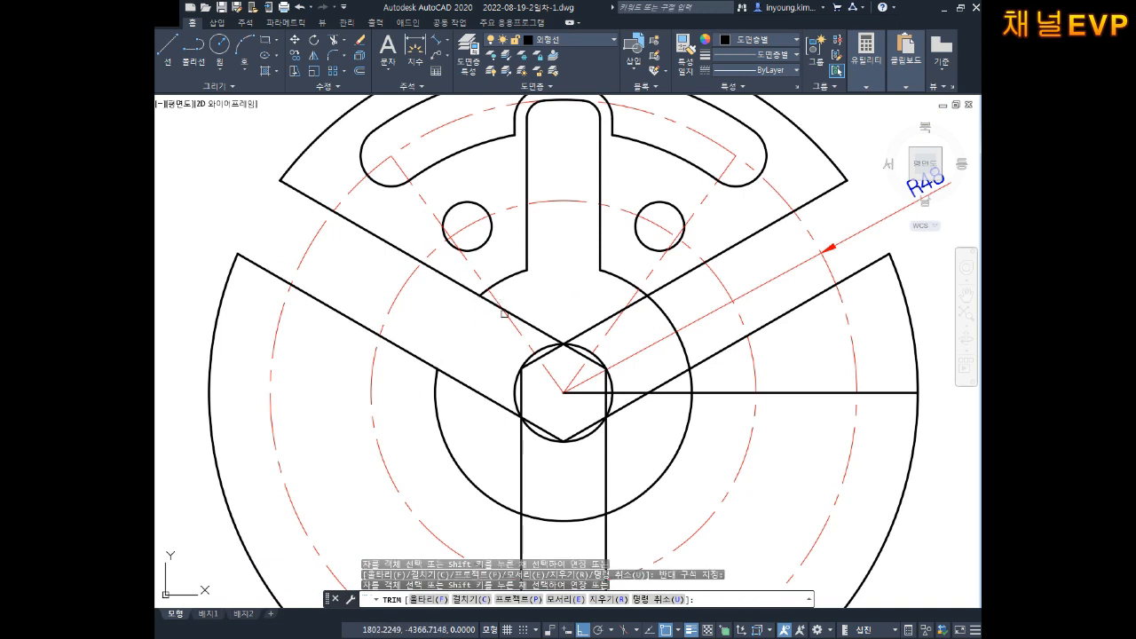
{"action": "left_click", "coordinate": [533, 297]}
{"action": "left_click", "coordinate": [489, 336]}
{"action": "left_click", "coordinate": [616, 332]}
{"action": "left_click", "coordinate": [584, 310]}
{"action": "left_click", "coordinate": [637, 315]}
{"action": "left_click", "coordinate": [587, 299]}
{"action": "key", "text": "Escape"}
{"action": "key", "text": "Escape"}
{"action": "key", "text": "Escape"}
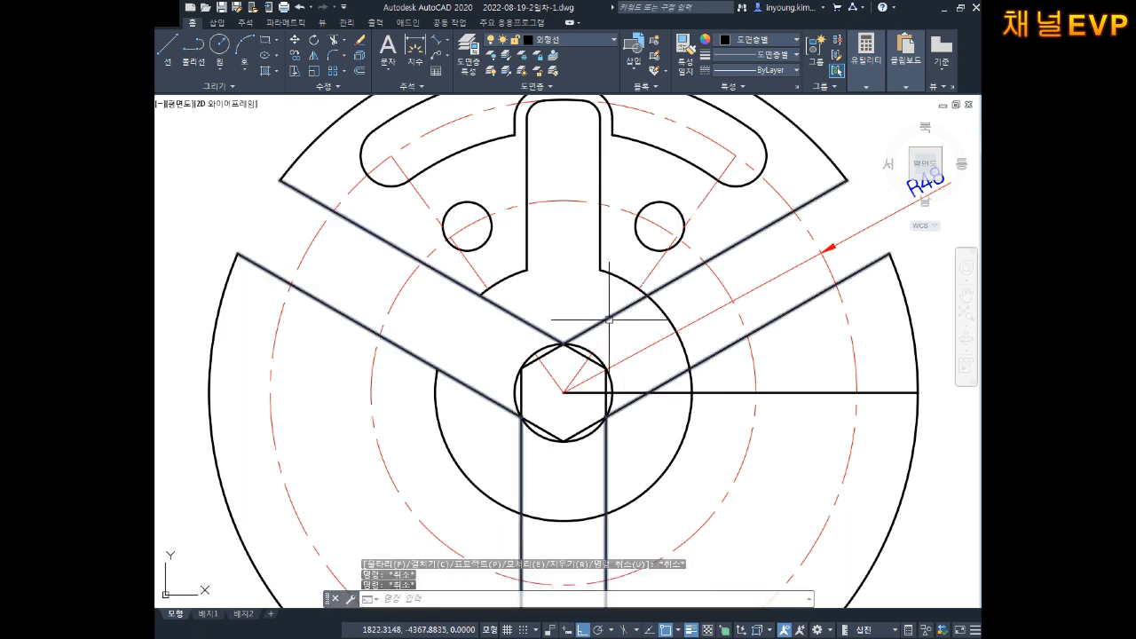
Step: Explode the polar array of line pairs into separate lines
{"action": "type", "text": "tr"}
{"action": "key", "text": "BackSpace"}
{"action": "key", "text": "BackSpace"}
{"action": "type", "text": "x"}
{"action": "key", "text": "Return"}
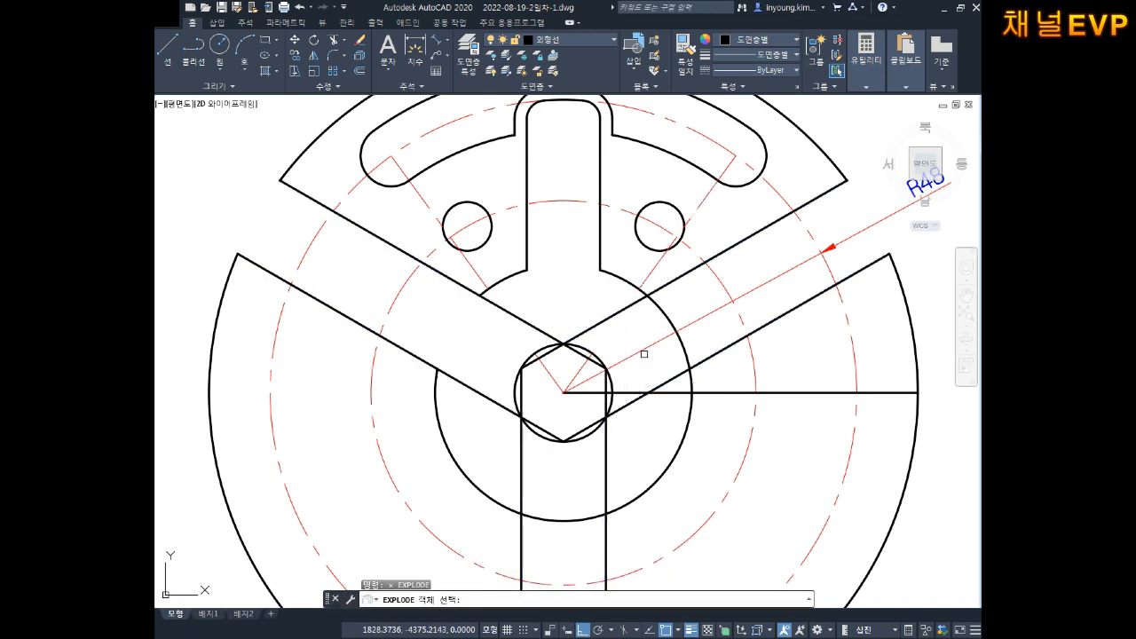
{"action": "left_click", "coordinate": [625, 317]}
{"action": "key", "text": "Return"}
Step: Trim the upper line of each upper line pair where it runs inside the inner circle
{"action": "type", "text": "tr"}
{"action": "key", "text": "Return"}
{"action": "key", "text": "Return"}
{"action": "left_click", "coordinate": [627, 329]}
{"action": "left_click", "coordinate": [583, 308]}
{"action": "left_click", "coordinate": [573, 306]}
{"action": "left_click", "coordinate": [532, 311]}
{"action": "left_click", "coordinate": [567, 316]}
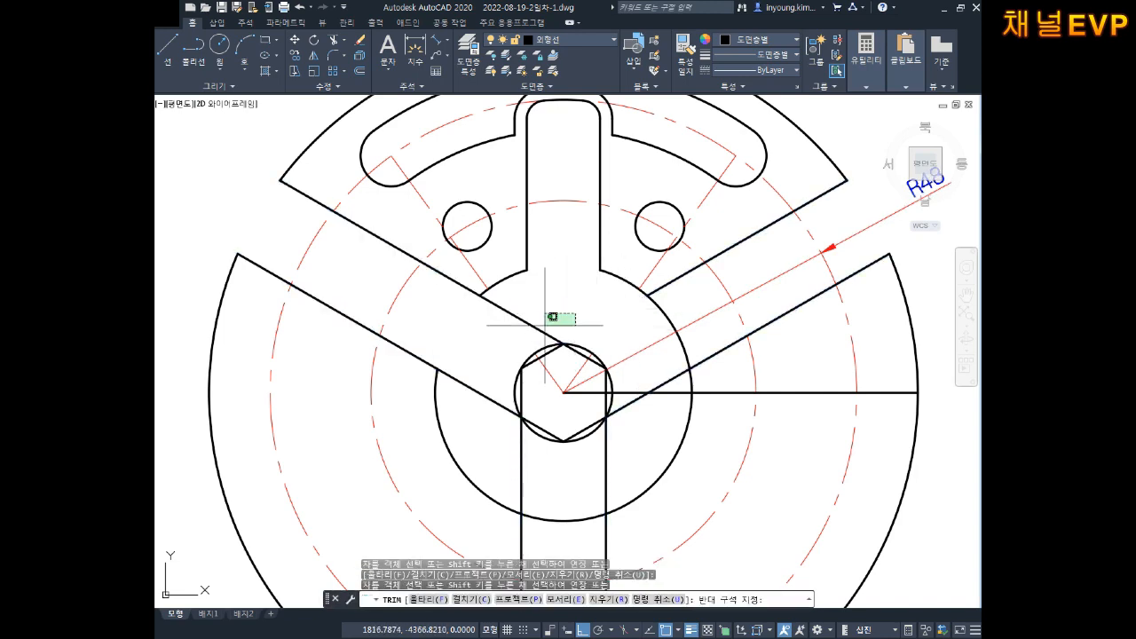
{"action": "left_click", "coordinate": [530, 324]}
Step: Trim the upper-left line inside the inner circle, and cut the dashed centre circles between the upper-right line pair
{"action": "scroll", "coordinate": [542, 324], "scroll_direction": "down", "scroll_amount": 4}
{"action": "scroll", "coordinate": [642, 322], "scroll_direction": "up", "scroll_amount": 4}
{"action": "left_click", "coordinate": [586, 284]}
{"action": "left_click", "coordinate": [566, 310]}
{"action": "left_click", "coordinate": [689, 245]}
{"action": "left_click", "coordinate": [634, 282]}
{"action": "left_click", "coordinate": [669, 256]}
{"action": "left_click", "coordinate": [621, 279]}
{"action": "scroll", "coordinate": [628, 285], "scroll_direction": "down", "scroll_amount": 4}
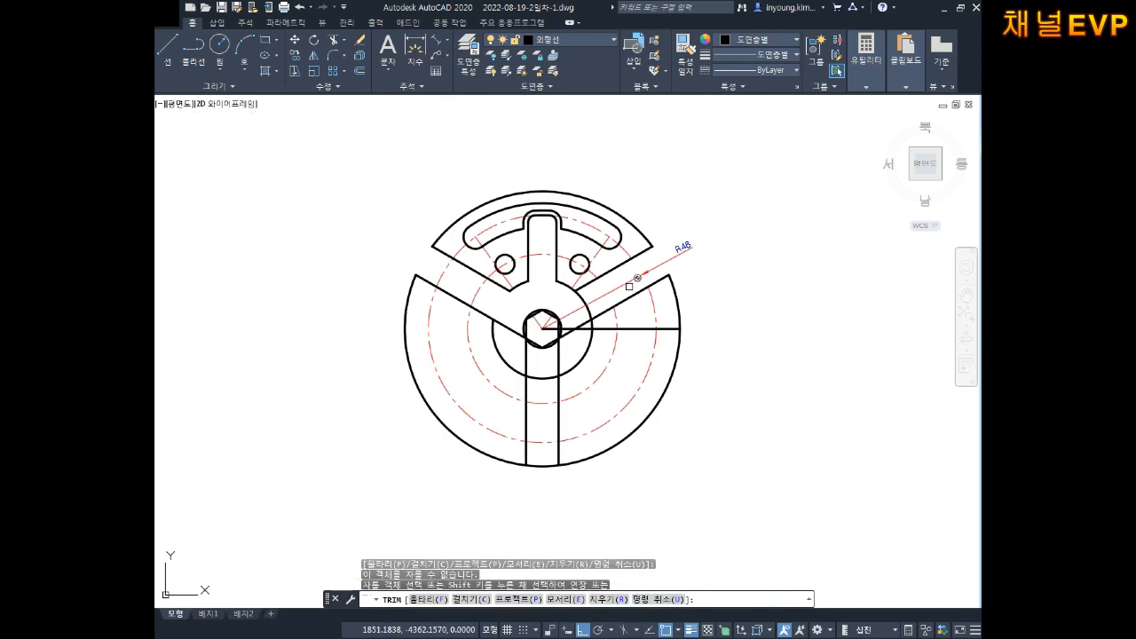
Step: Trim the dashed centre circles where they cross the gap between the upper-left line pair
{"action": "middle_click_drag", "start_coordinate": [631, 284], "coordinate": [691, 280]}
{"action": "left_click", "coordinate": [550, 291]}
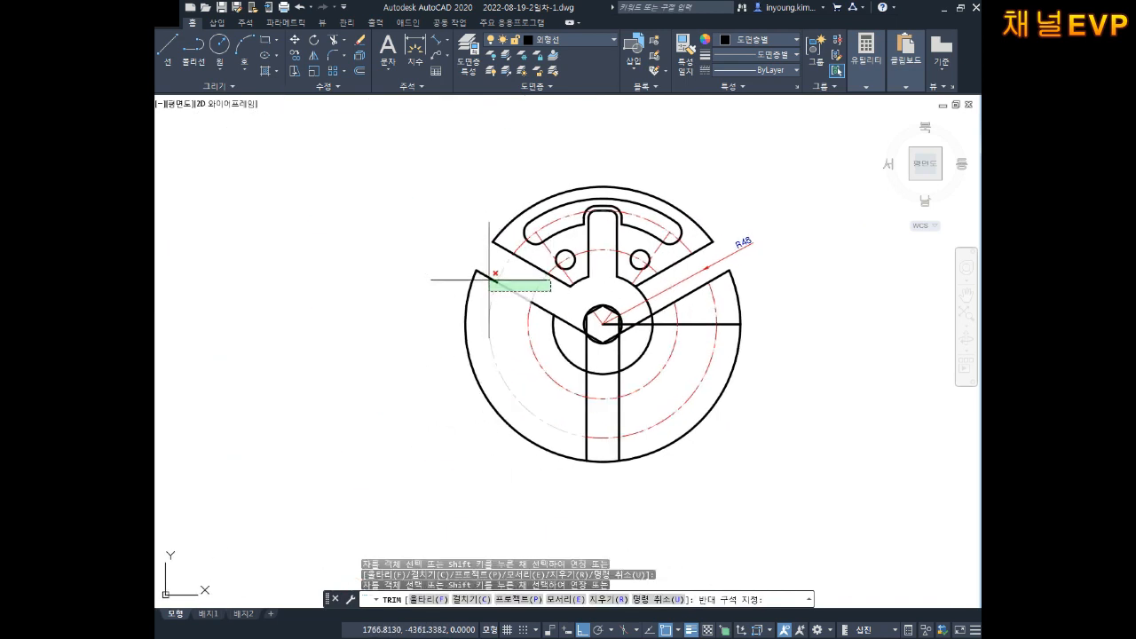
{"action": "left_click", "coordinate": [489, 281]}
{"action": "scroll", "coordinate": [553, 302], "scroll_direction": "up", "scroll_amount": 3}
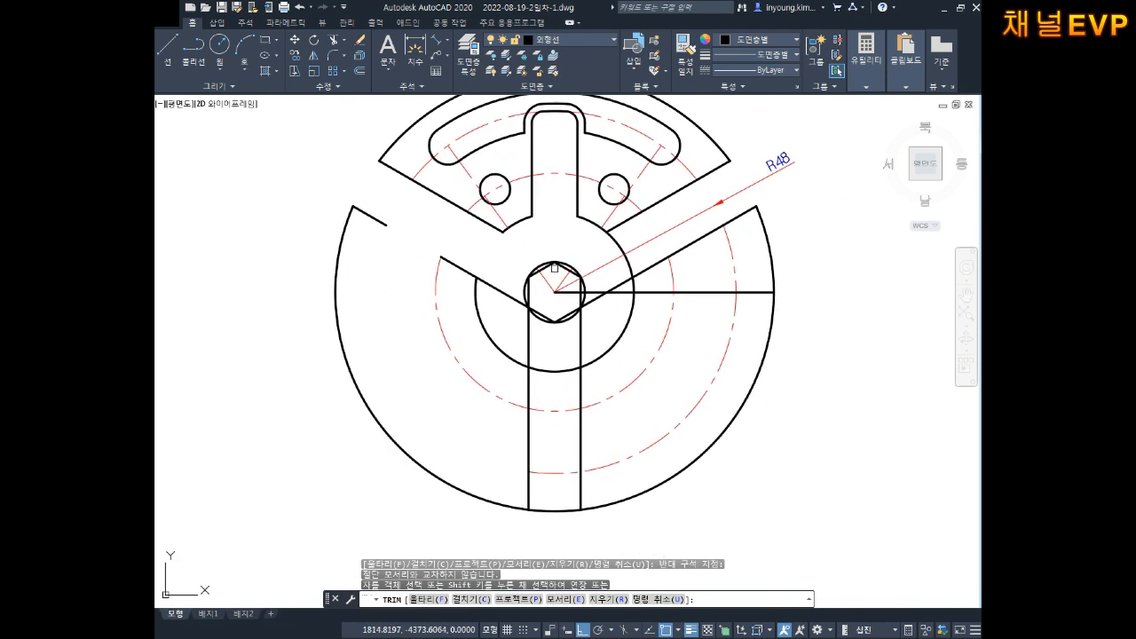
Step: Restart the Trim command and remove the inner circle's arc between the upper-right line pair
{"action": "middle_click_drag", "start_coordinate": [651, 261], "coordinate": [652, 290]}
{"action": "key", "text": "Escape"}
{"action": "key", "text": "space"}
{"action": "key", "text": "space"}
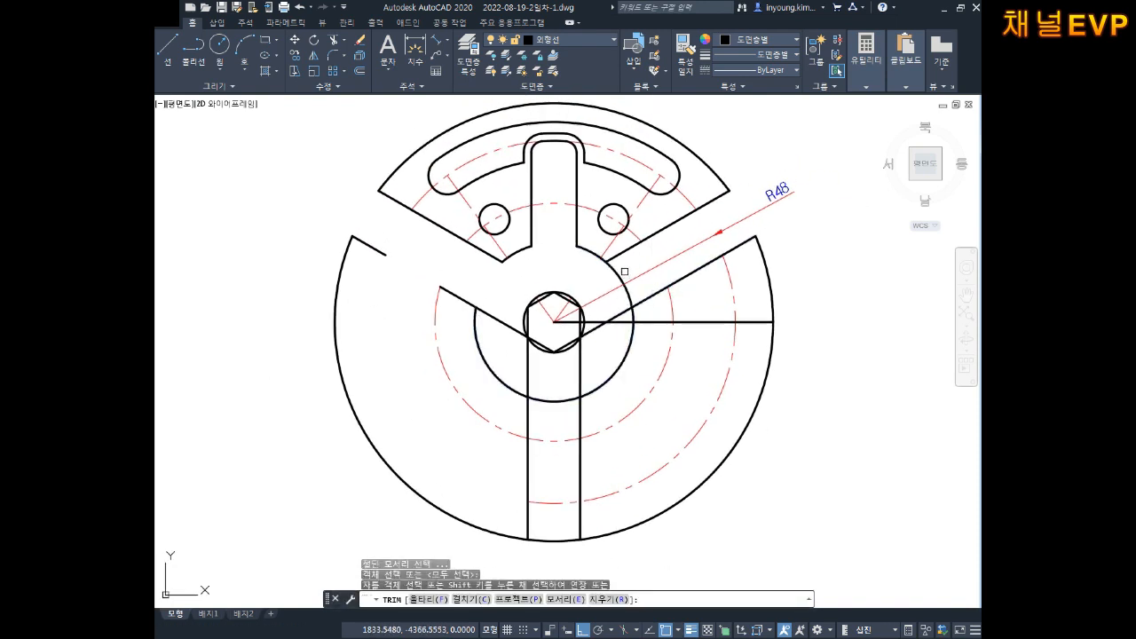
{"action": "left_click", "coordinate": [625, 272]}
{"action": "left_click", "coordinate": [618, 289]}
{"action": "left_click", "coordinate": [620, 288]}
{"action": "middle_click_drag", "start_coordinate": [685, 326], "coordinate": [688, 297]}
{"action": "key", "text": "Escape"}
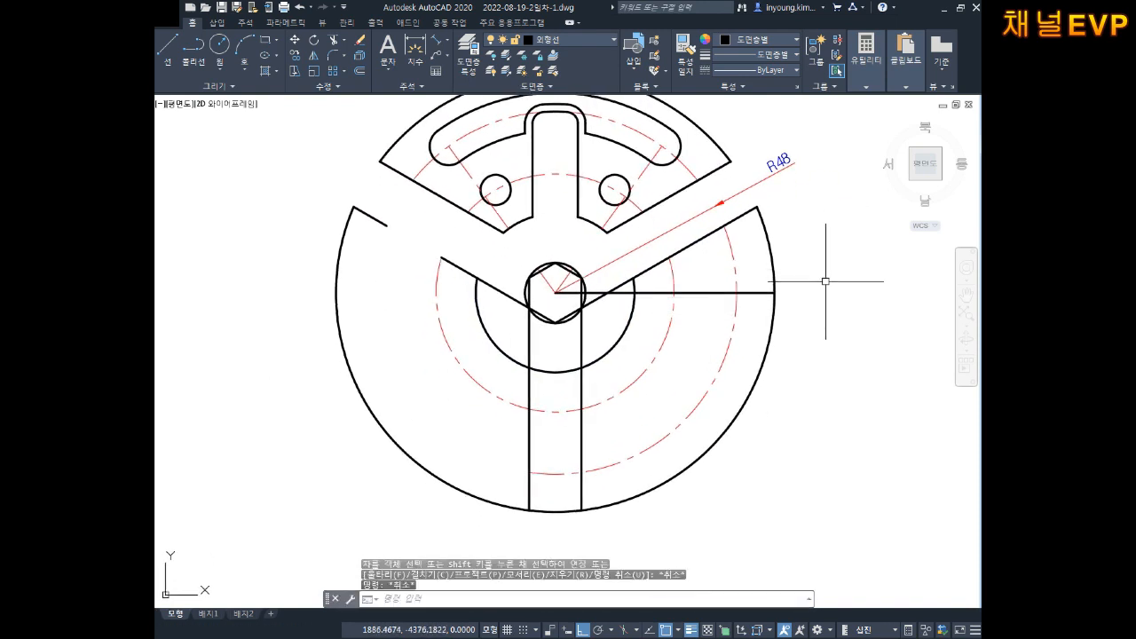
Step: Erase all geometry below the upper sector, including the R48 dimension and the short leftover line segment
{"action": "left_click", "coordinate": [824, 274]}
{"action": "left_click", "coordinate": [506, 457]}
{"action": "key", "text": "Delete"}
{"action": "middle_click_drag", "start_coordinate": [494, 341], "coordinate": [544, 451]}
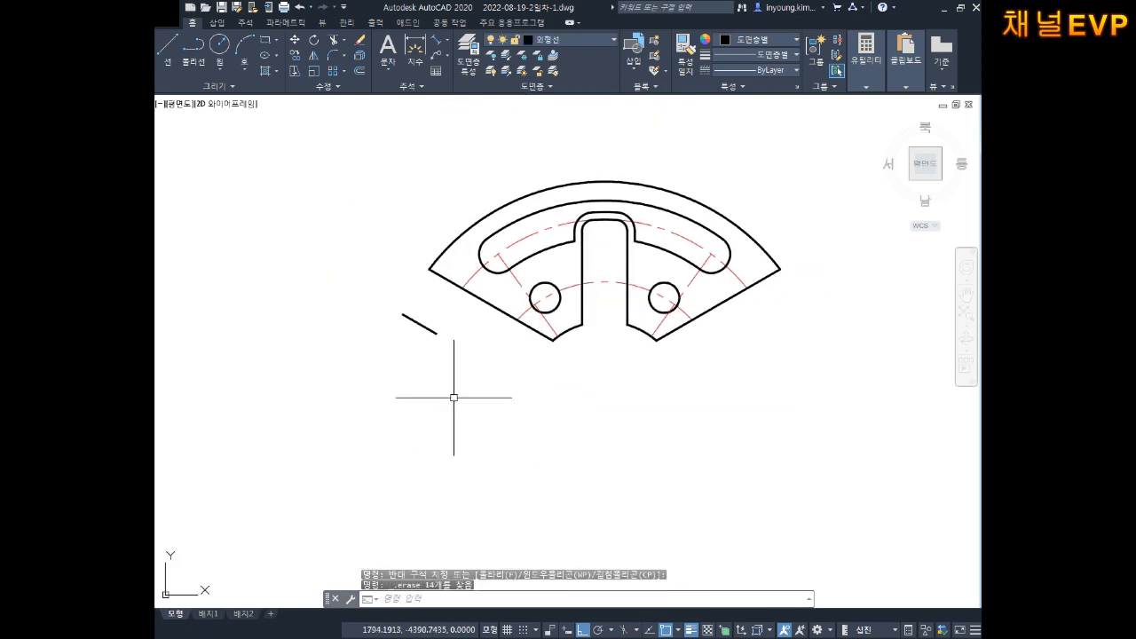
{"action": "left_click", "coordinate": [421, 324]}
{"action": "key", "text": "Delete"}
{"action": "scroll", "coordinate": [505, 340], "scroll_direction": "up", "scroll_amount": 3}
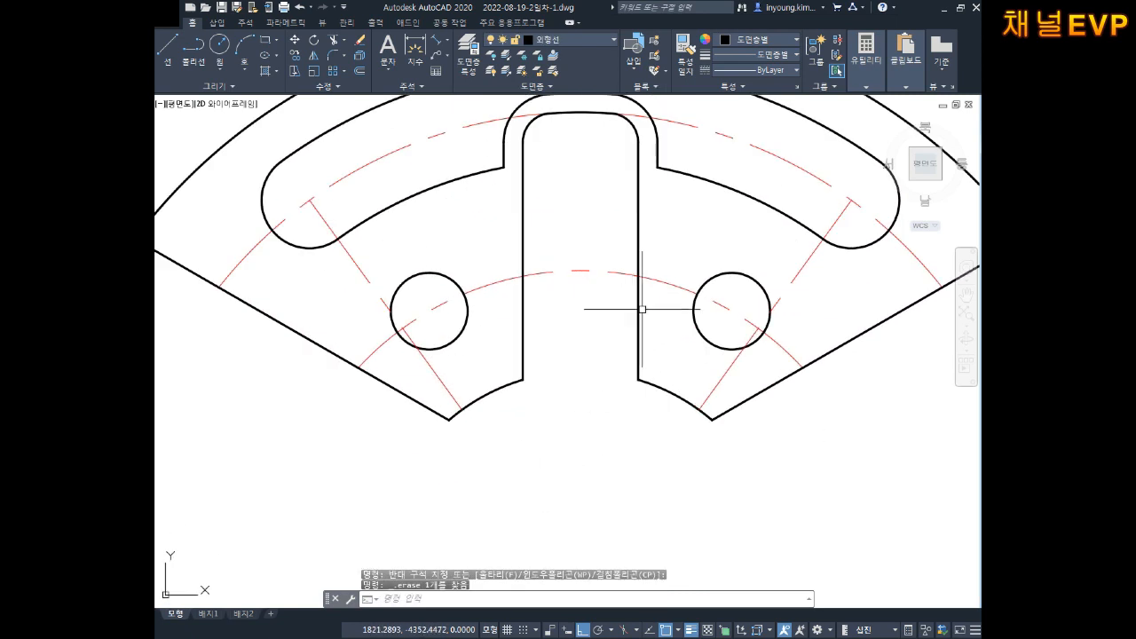
{"action": "scroll", "coordinate": [624, 332], "scroll_direction": "down", "scroll_amount": 1}
{"action": "scroll", "coordinate": [606, 337], "scroll_direction": "down", "scroll_amount": 2}
{"action": "scroll", "coordinate": [601, 329], "scroll_direction": "up", "scroll_amount": 1}
{"action": "scroll", "coordinate": [543, 284], "scroll_direction": "up", "scroll_amount": 3}
{"action": "scroll", "coordinate": [634, 284], "scroll_direction": "down", "scroll_amount": 4}
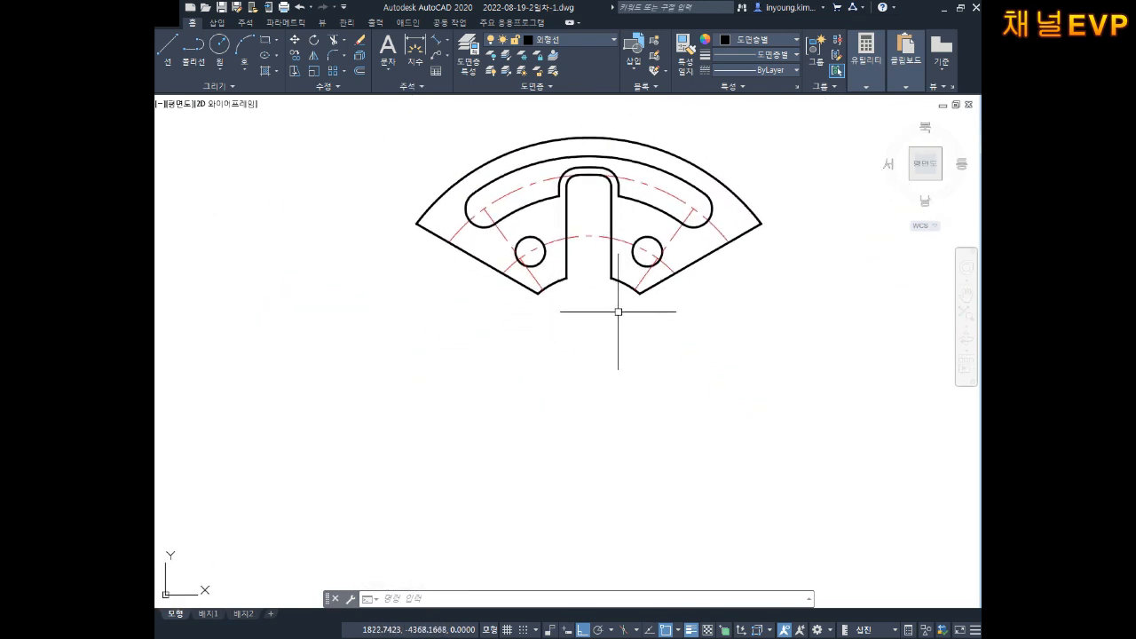
{"action": "middle_click_drag", "start_coordinate": [618, 311], "coordinate": [582, 356]}
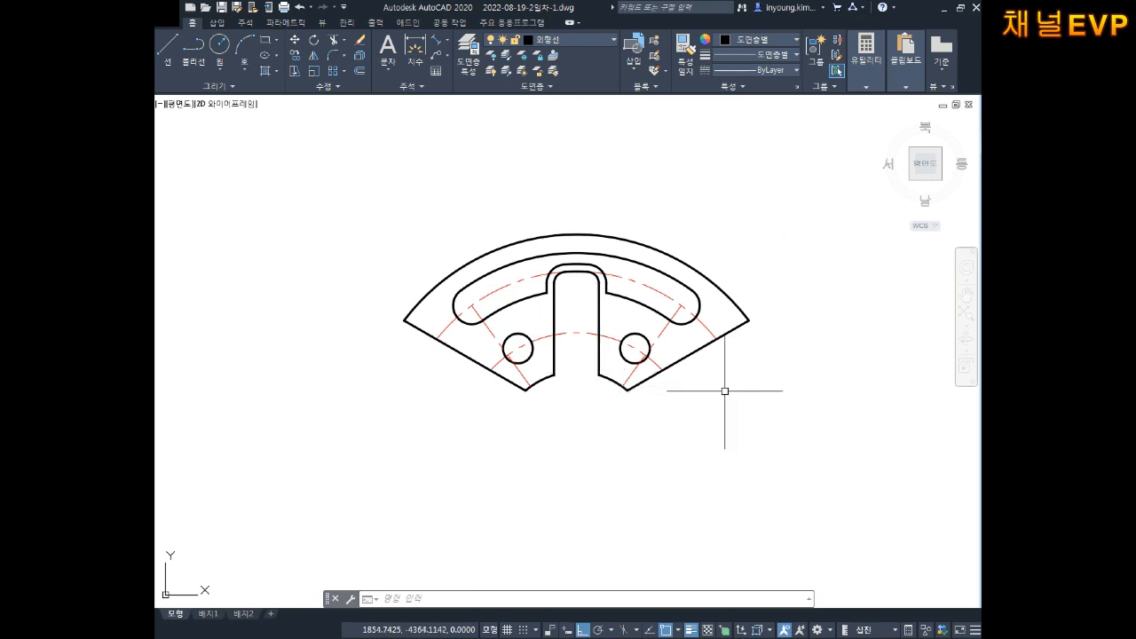
{"action": "scroll", "coordinate": [673, 351], "scroll_direction": "down", "scroll_amount": 2}
{"action": "middle_click_drag", "start_coordinate": [673, 371], "coordinate": [675, 338]}
{"action": "key", "text": "Escape"}
{"action": "key", "text": "Escape"}
{"action": "mouse_move", "coordinate": [671, 294]}
{"action": "middle_mouse_down"}
{"action": "mouse_move", "coordinate": [658, 307]}
{"action": "mouse_move", "coordinate": [658, 288]}
{"action": "middle_mouse_up"}
{"action": "scroll", "coordinate": [628, 313], "scroll_direction": "up", "scroll_amount": 4}
{"action": "scroll", "coordinate": [655, 285], "scroll_direction": "down", "scroll_amount": 2}
{"action": "middle_click_drag", "start_coordinate": [686, 352], "coordinate": [685, 330]}
{"action": "key", "text": "Escape"}
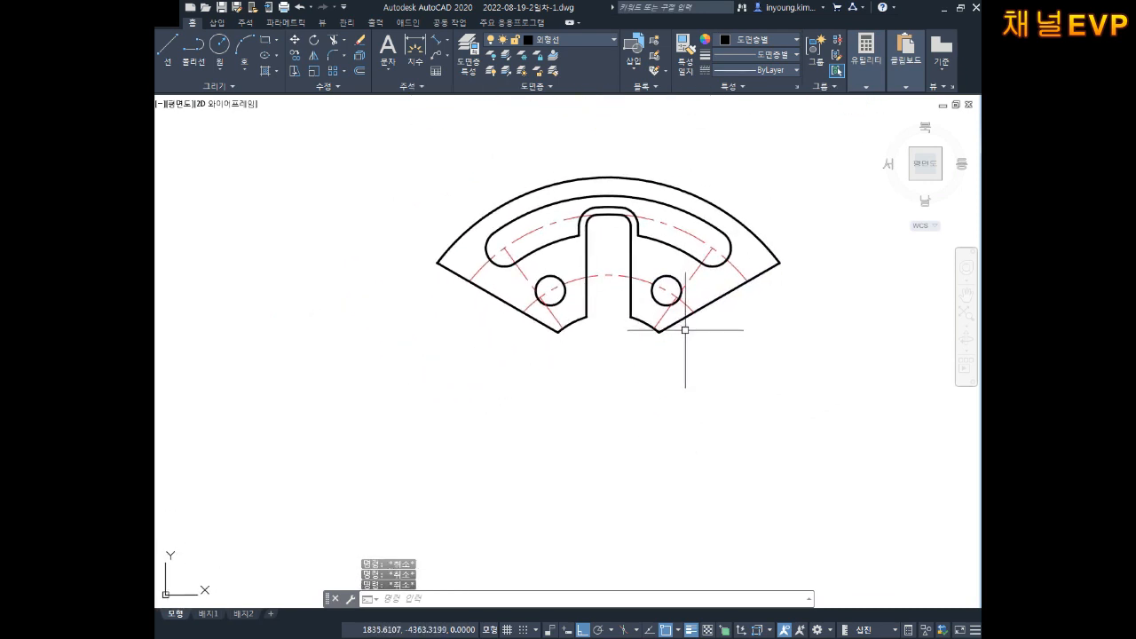
{"action": "type", "text": "ar"}
{"action": "key", "text": "Return"}
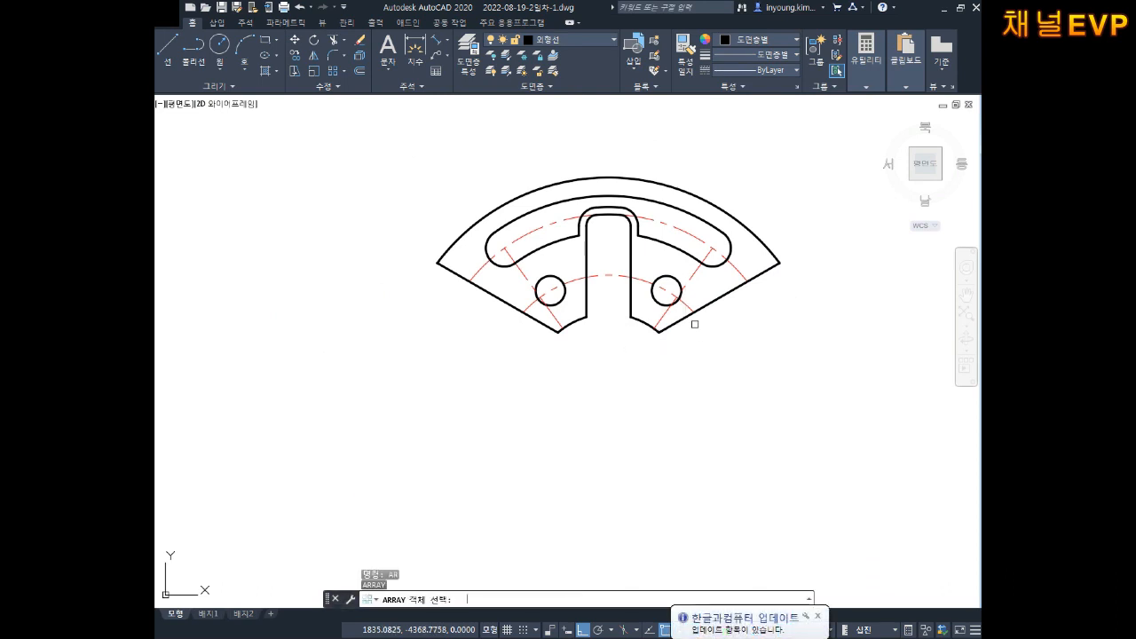
{"action": "left_click", "coordinate": [787, 192]}
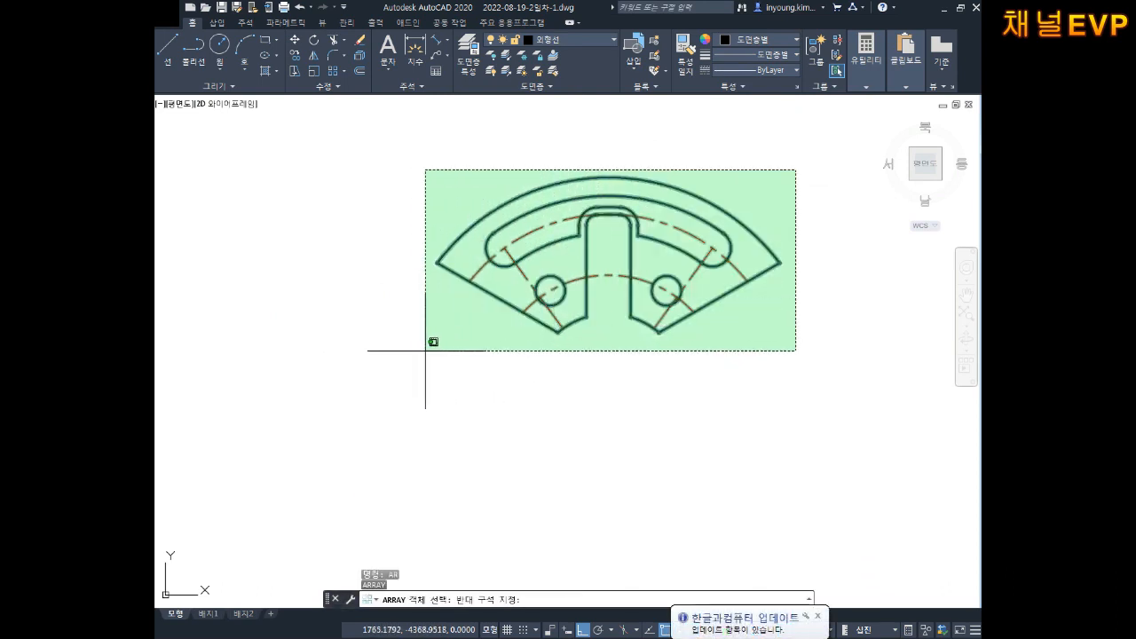
{"action": "key", "text": "Escape"}
{"action": "middle_click_drag", "start_coordinate": [607, 324], "coordinate": [595, 366]}
{"action": "scroll", "coordinate": [562, 303], "scroll_direction": "up", "scroll_amount": 2}
{"action": "mouse_move", "coordinate": [570, 322]}
{"action": "middle_mouse_down"}
{"action": "mouse_move", "coordinate": [586, 352]}
{"action": "mouse_move", "coordinate": [563, 408]}
{"action": "middle_mouse_up"}
{"action": "key", "text": "Escape"}
{"action": "key", "text": "Escape"}
Step: Copy the whole upper sector to the empty area right of the original
{"action": "type", "text": "co"}
{"action": "key", "text": "Return"}
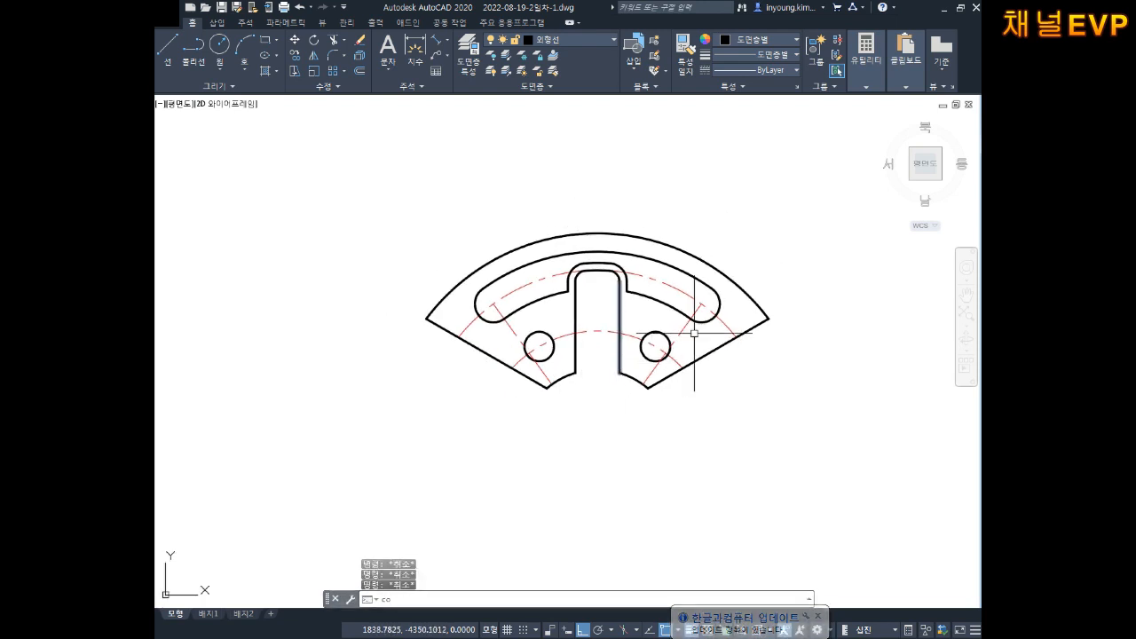
{"action": "left_click", "coordinate": [803, 201]}
{"action": "left_click", "coordinate": [351, 466]}
{"action": "key", "text": "Return"}
{"action": "left_click", "coordinate": [553, 339]}
{"action": "middle_click_drag", "start_coordinate": [710, 352], "coordinate": [305, 343]}
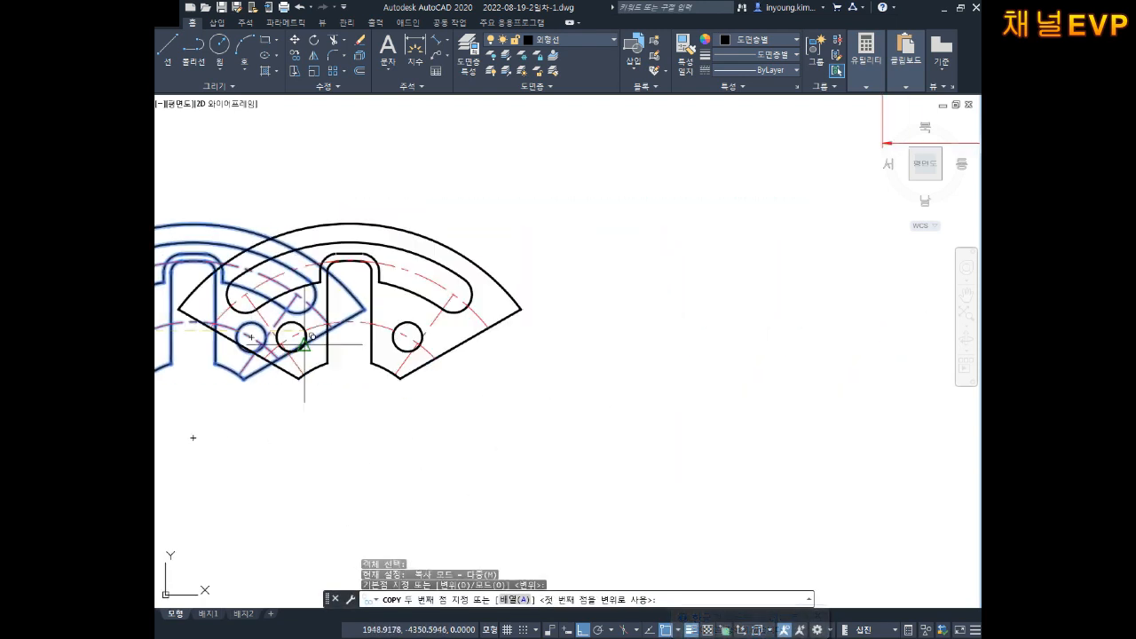
{"action": "left_click", "coordinate": [673, 340]}
{"action": "key", "text": "Escape"}
{"action": "key", "text": "Escape"}
Step: Delete the dashed diagonal centre lines and centre arcs from the copied sector, keeping only its outlines
{"action": "mouse_move", "coordinate": [484, 385]}
{"action": "middle_mouse_down"}
{"action": "mouse_move", "coordinate": [596, 347]}
{"action": "mouse_move", "coordinate": [519, 372]}
{"action": "middle_mouse_up"}
{"action": "scroll", "coordinate": [754, 311], "scroll_direction": "up", "scroll_amount": 2}
{"action": "middle_click_drag", "start_coordinate": [749, 313], "coordinate": [630, 346]}
{"action": "scroll", "coordinate": [807, 237], "scroll_direction": "up", "scroll_amount": 2}
{"action": "left_click", "coordinate": [804, 256]}
{"action": "left_click", "coordinate": [688, 353]}
{"action": "key", "text": "Delete"}
{"action": "left_click", "coordinate": [761, 387]}
{"action": "key", "text": "Delete"}
{"action": "left_click", "coordinate": [641, 425]}
{"action": "key", "text": "Delete"}
{"action": "left_click", "coordinate": [315, 377]}
{"action": "key", "text": "Delete"}
{"action": "scroll", "coordinate": [310, 400], "scroll_direction": "down", "scroll_amount": 2}
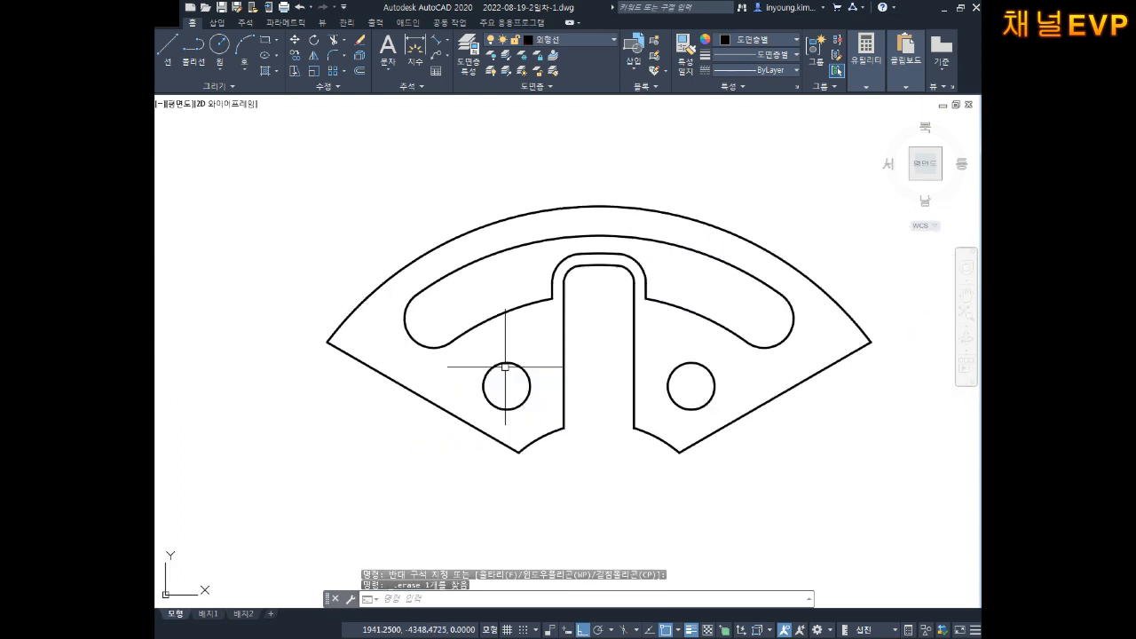
{"action": "middle_click_drag", "start_coordinate": [494, 375], "coordinate": [501, 250]}
{"action": "scroll", "coordinate": [594, 296], "scroll_direction": "down", "scroll_amount": 4}
Step: Move the cleaned sector copy down into the open space below the original's row
{"action": "middle_click_drag", "start_coordinate": [513, 294], "coordinate": [576, 284]}
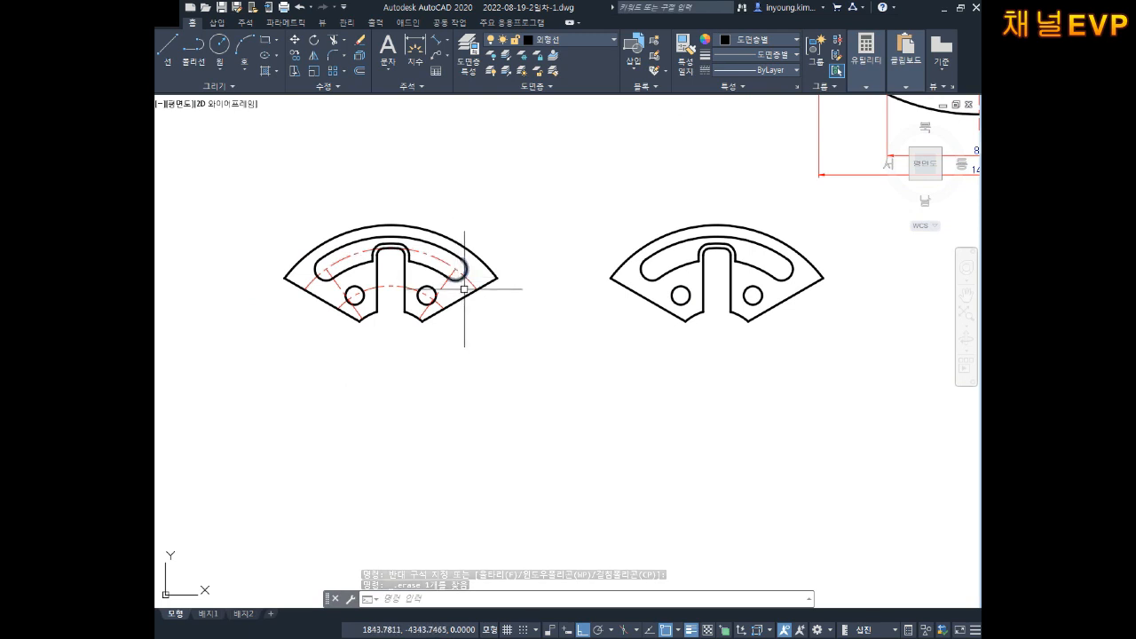
{"action": "middle_click_drag", "start_coordinate": [594, 280], "coordinate": [415, 293]}
{"action": "middle_click_drag", "start_coordinate": [565, 275], "coordinate": [517, 272]}
{"action": "key", "text": "Escape"}
{"action": "key", "text": "Escape"}
{"action": "key", "text": "Escape"}
{"action": "type", "text": "m"}
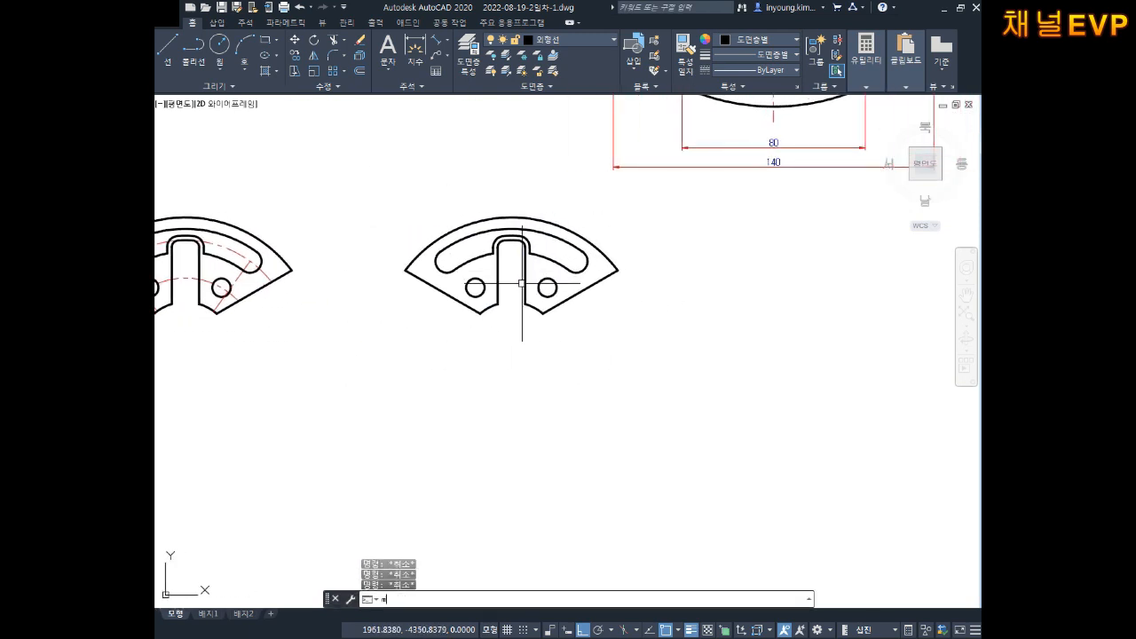
{"action": "key", "text": "Return"}
{"action": "left_click", "coordinate": [642, 208]}
{"action": "left_click", "coordinate": [388, 345]}
{"action": "left_click", "coordinate": [437, 383]}
{"action": "left_click", "coordinate": [511, 346]}
{"action": "key", "text": "Return"}
{"action": "left_click", "coordinate": [513, 291]}
{"action": "middle_click_drag", "start_coordinate": [498, 404], "coordinate": [511, 252]}
{"action": "left_click", "coordinate": [546, 325]}
{"action": "key", "text": "Escape"}
{"action": "key", "text": "Escape"}
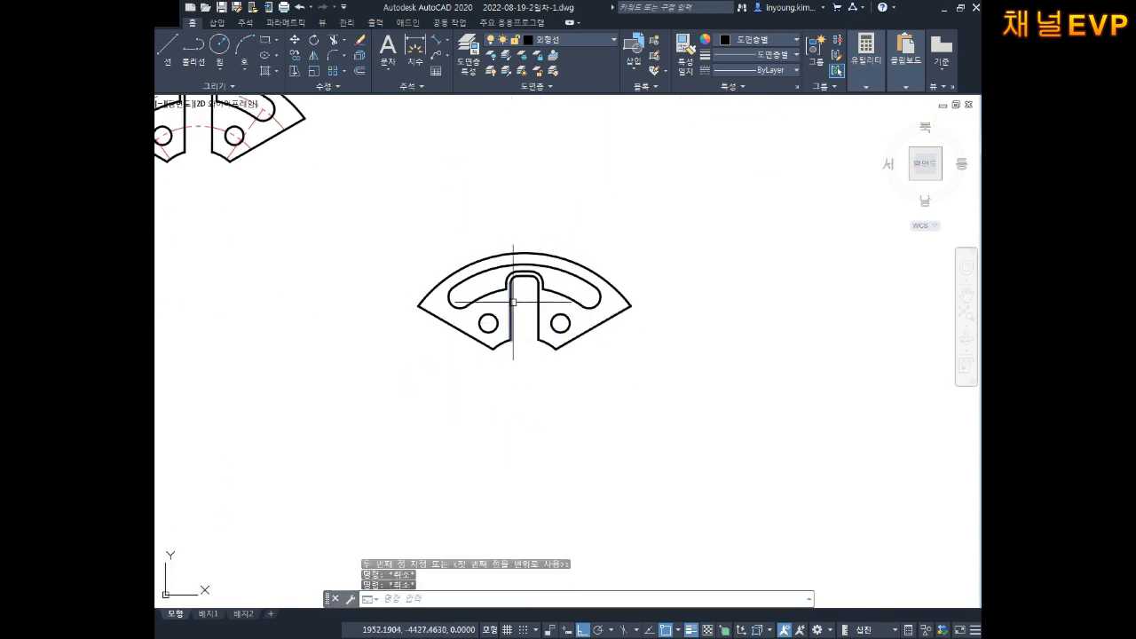
Step: Hatch the sector's body with a solid green fill (88,186,72), leaving the slot and holes empty
{"action": "scroll", "coordinate": [506, 304], "scroll_direction": "up", "scroll_amount": 4}
{"action": "key", "text": "Escape"}
{"action": "type", "text": "h"}
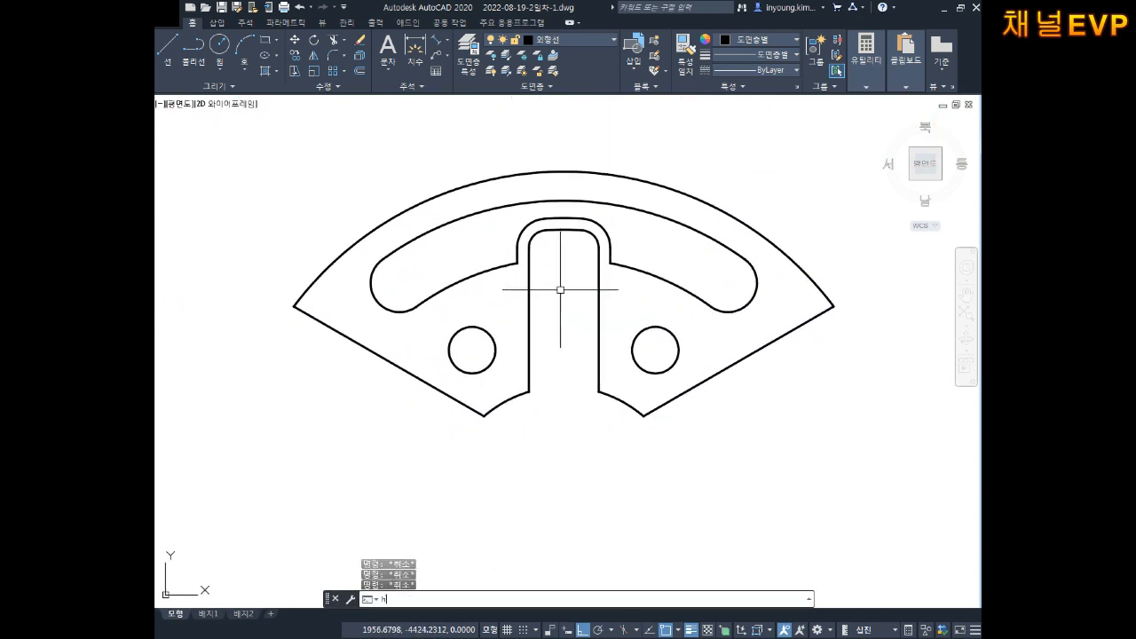
{"action": "key", "text": "Return"}
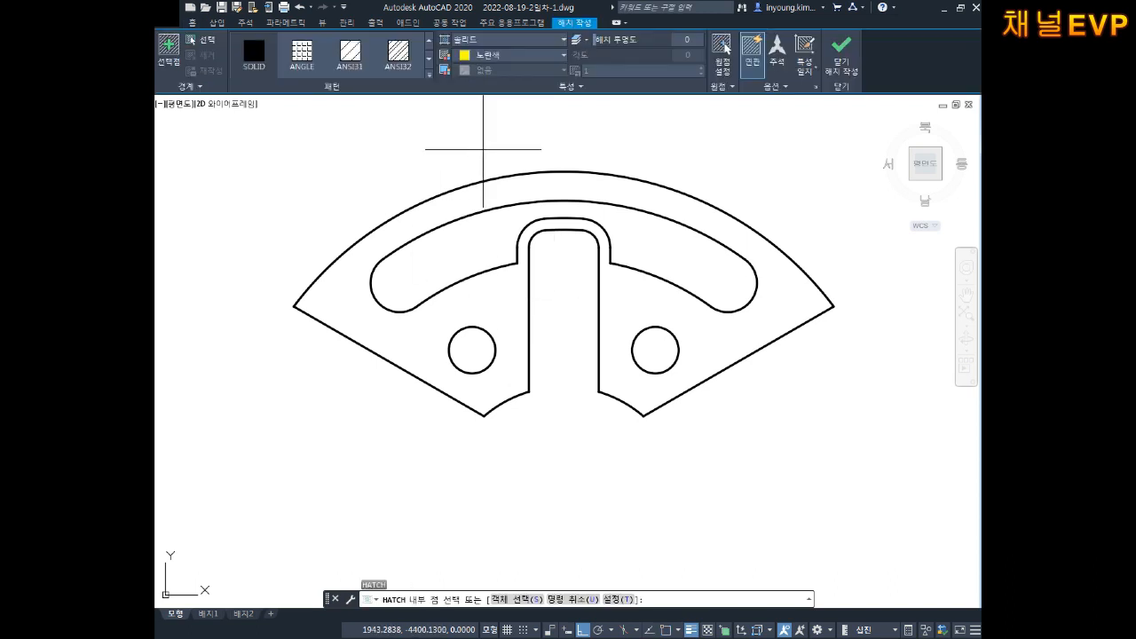
{"action": "left_click", "coordinate": [486, 56]}
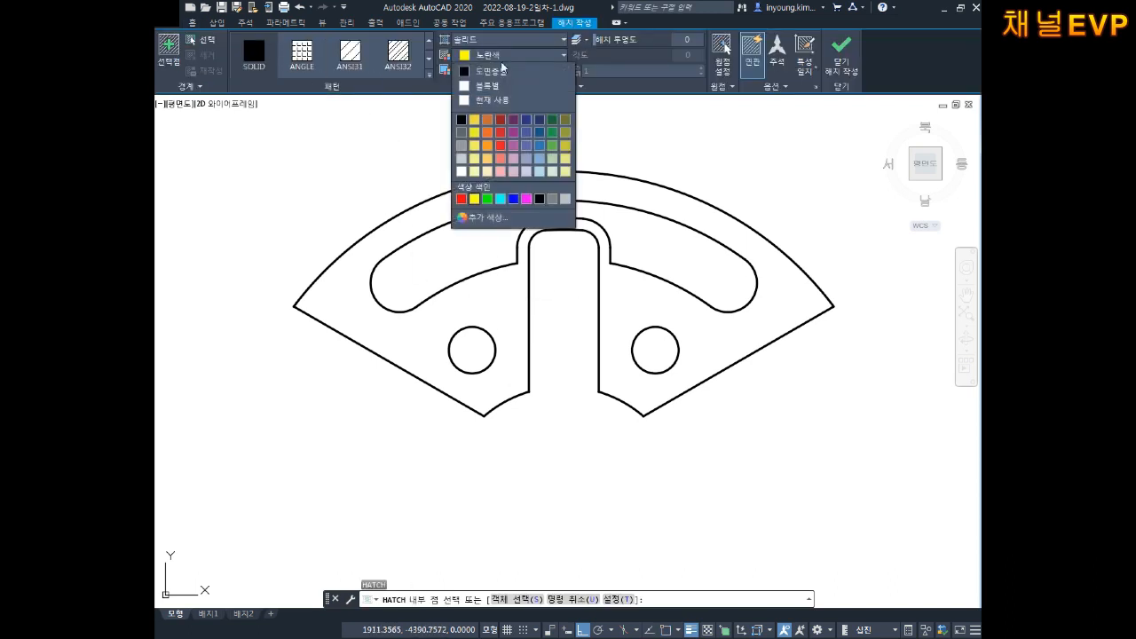
{"action": "left_click", "coordinate": [555, 146]}
{"action": "left_click", "coordinate": [411, 220]}
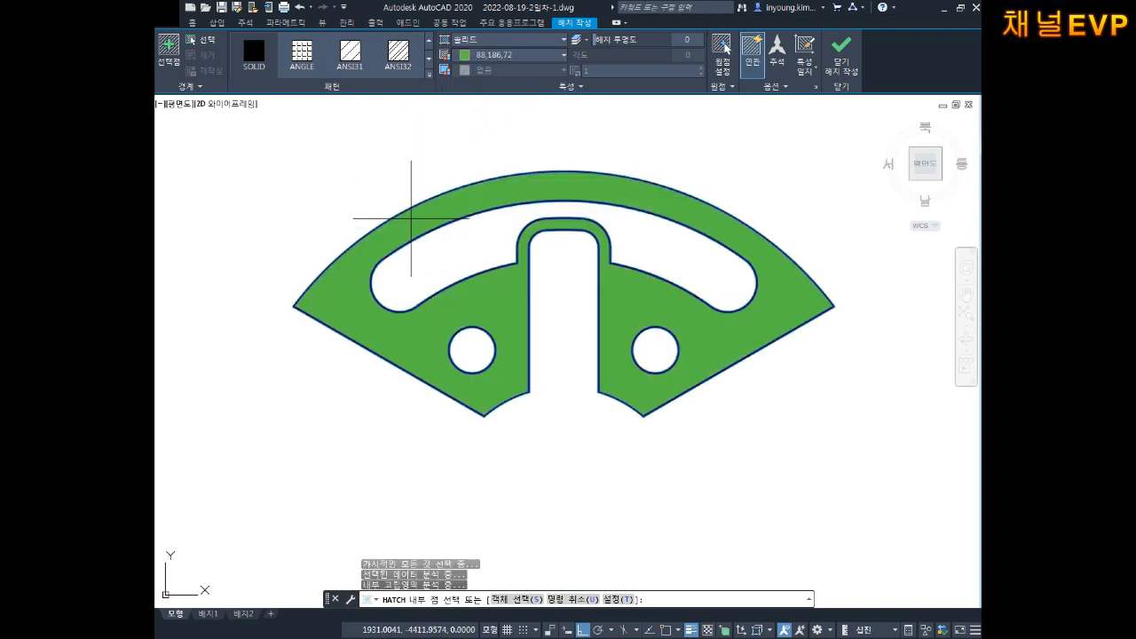
{"action": "key", "text": "Return"}
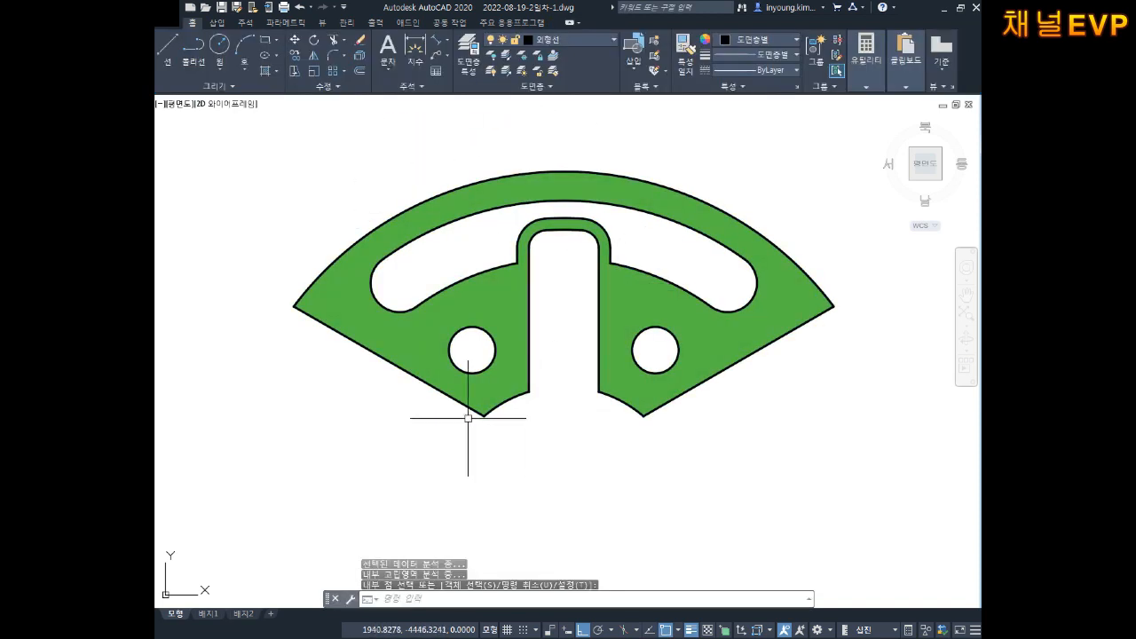
{"action": "scroll", "coordinate": [518, 416], "scroll_direction": "down", "scroll_amount": 5}
{"action": "key", "text": "Escape"}
{"action": "key", "text": "Escape"}
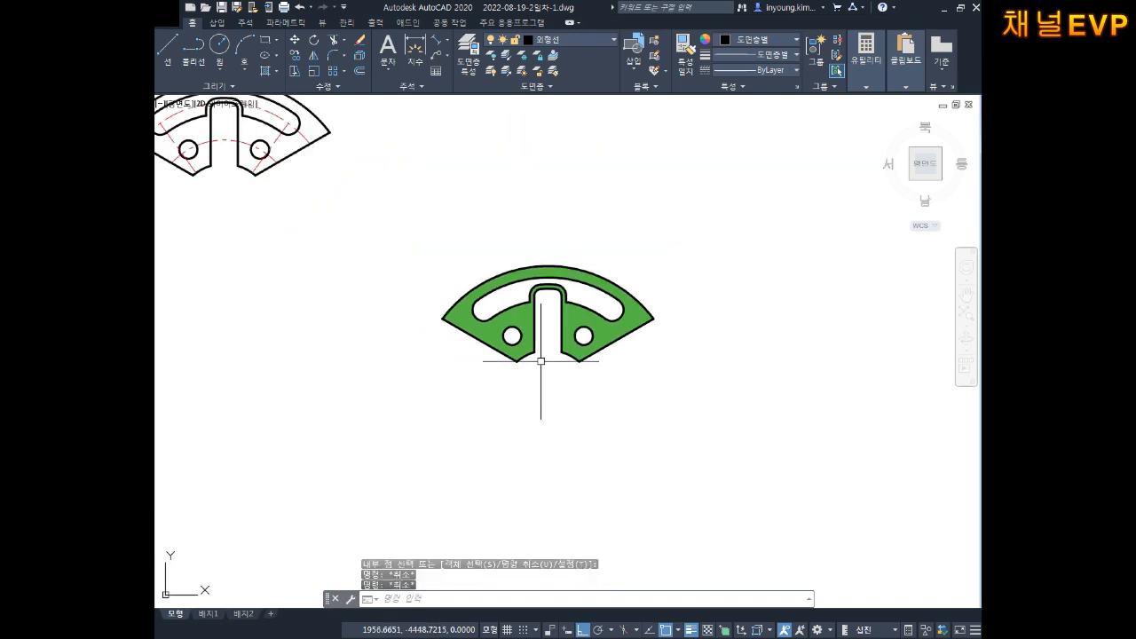
Step: Create a polar array of the hatched sector about the centre point of its outer arc
{"action": "middle_click_drag", "start_coordinate": [576, 329], "coordinate": [578, 292]}
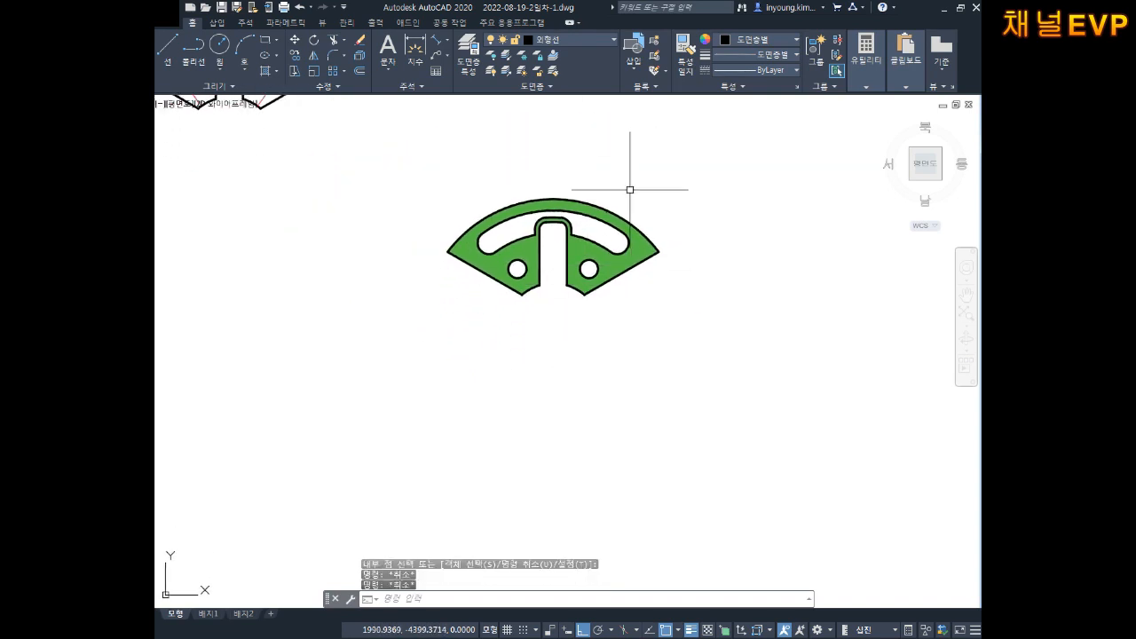
{"action": "key", "text": "Escape"}
{"action": "scroll", "coordinate": [568, 244], "scroll_direction": "up", "scroll_amount": 2}
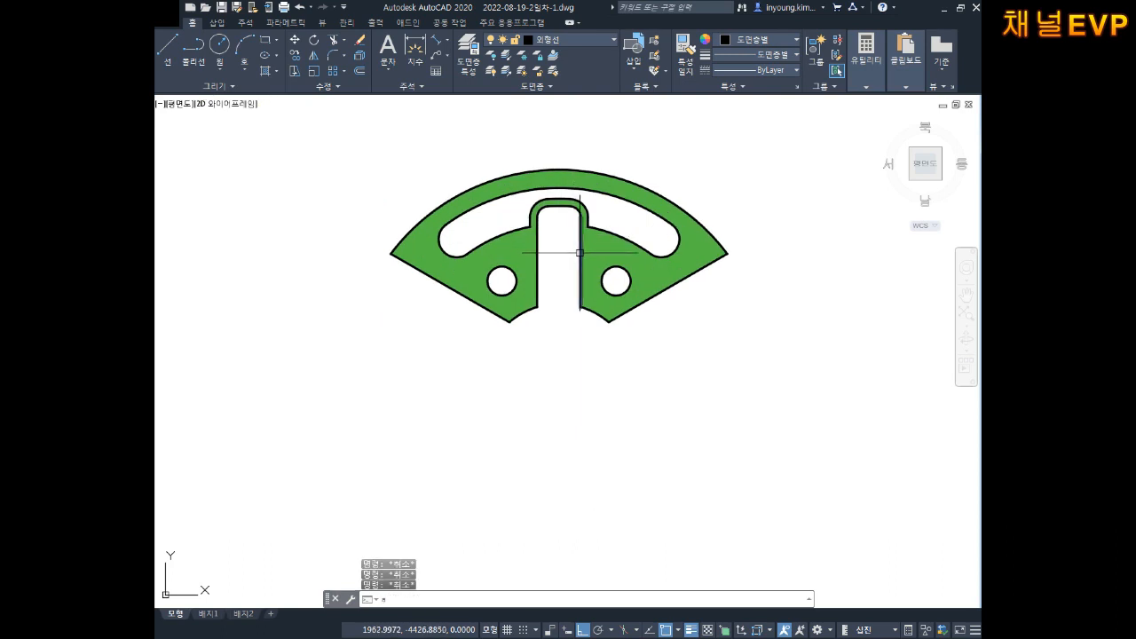
{"action": "type", "text": "ar"}
{"action": "key", "text": "Return"}
{"action": "left_click", "coordinate": [790, 141]}
{"action": "left_click", "coordinate": [336, 375]}
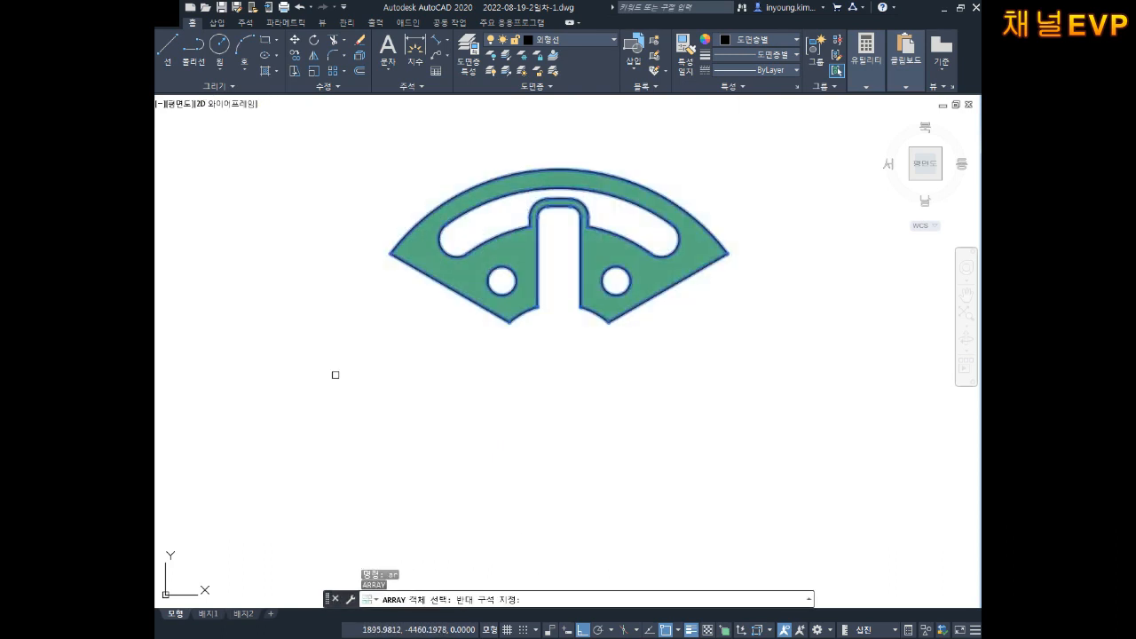
{"action": "key", "text": "Return"}
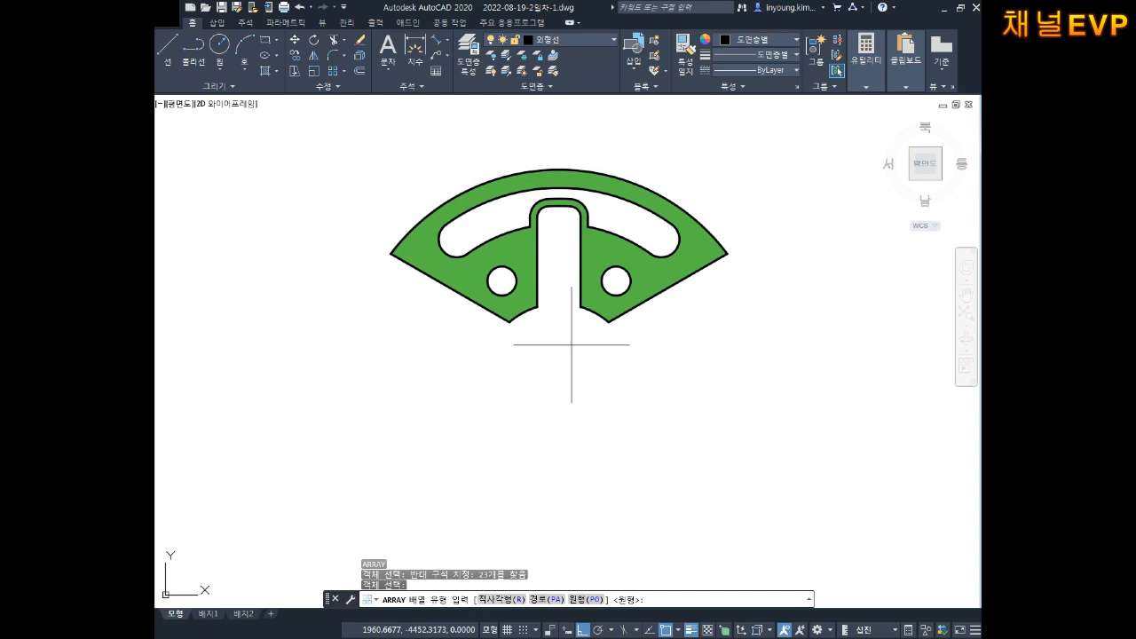
{"action": "type", "text": "po"}
{"action": "key", "text": "Return"}
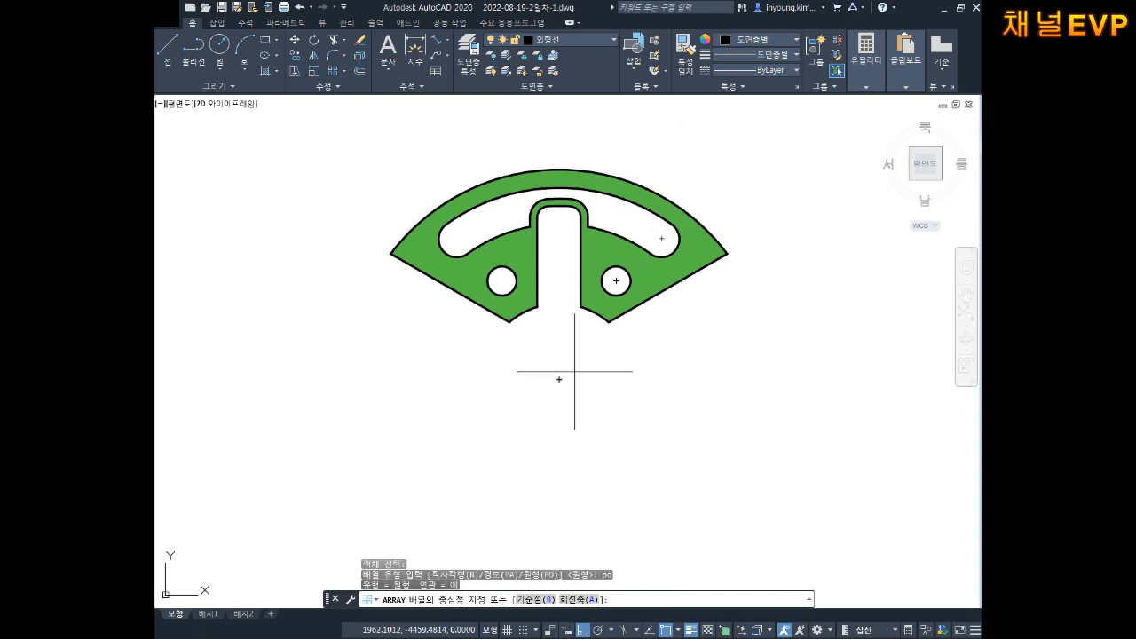
{"action": "left_click", "coordinate": [559, 379]}
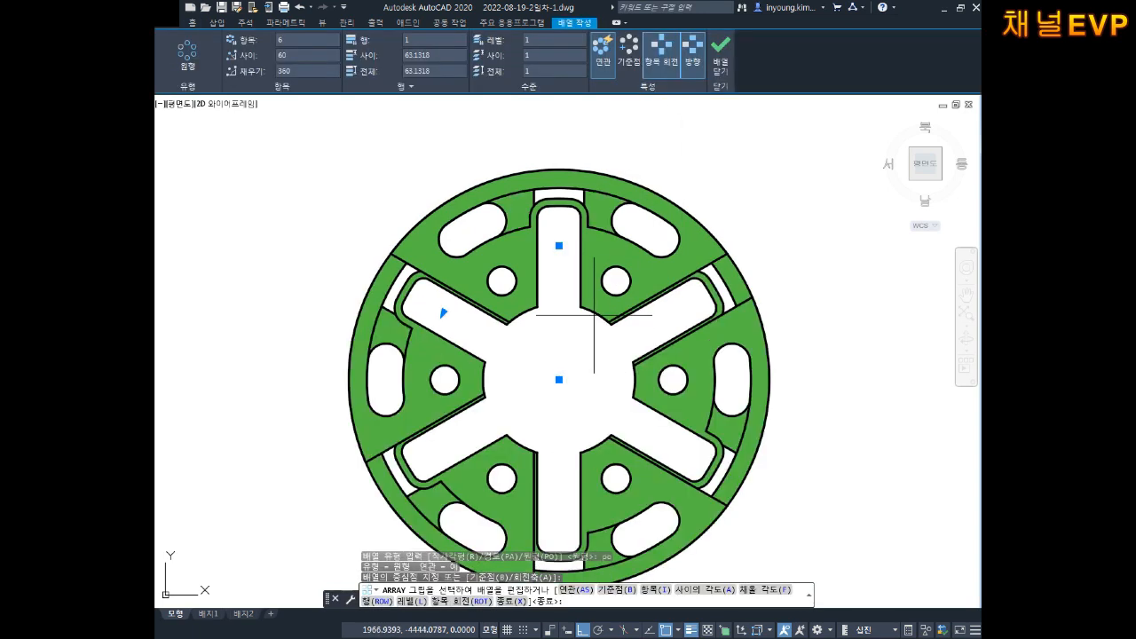
Step: Set the polar array to 3 items and finish it
{"action": "type", "text": "i"}
{"action": "key", "text": "Return"}
{"action": "type", "text": "3"}
{"action": "key", "text": "Return"}
{"action": "key", "text": "Escape"}
{"action": "key", "text": "Escape"}
{"action": "scroll", "coordinate": [622, 345], "scroll_direction": "down", "scroll_amount": 2}
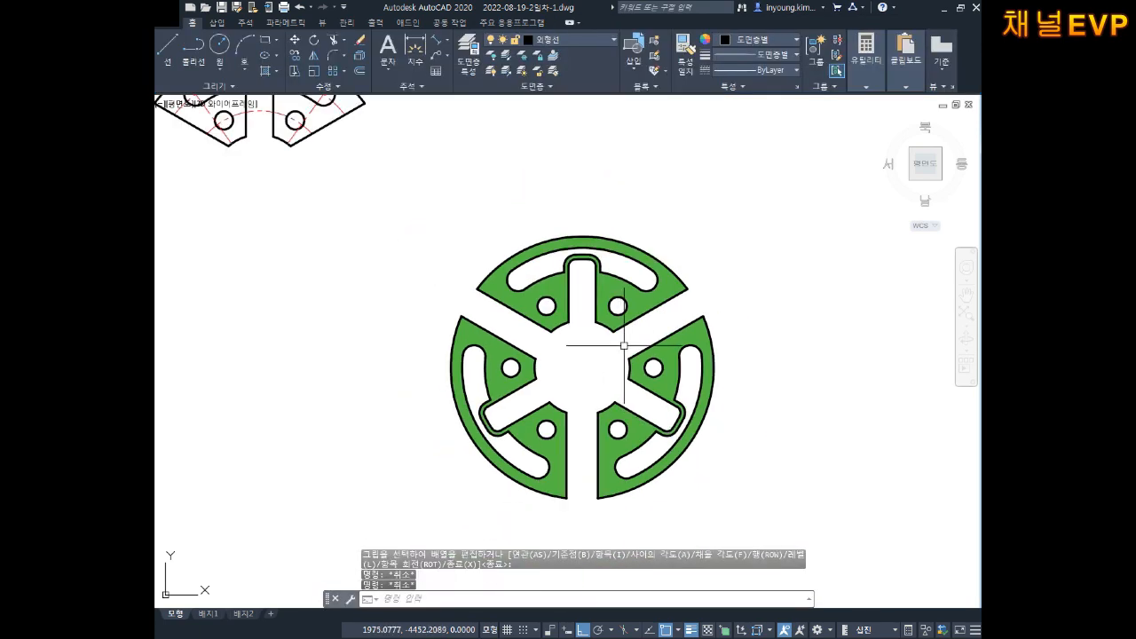
{"action": "scroll", "coordinate": [622, 346], "scroll_direction": "up", "scroll_amount": 3}
{"action": "key", "text": "Escape"}
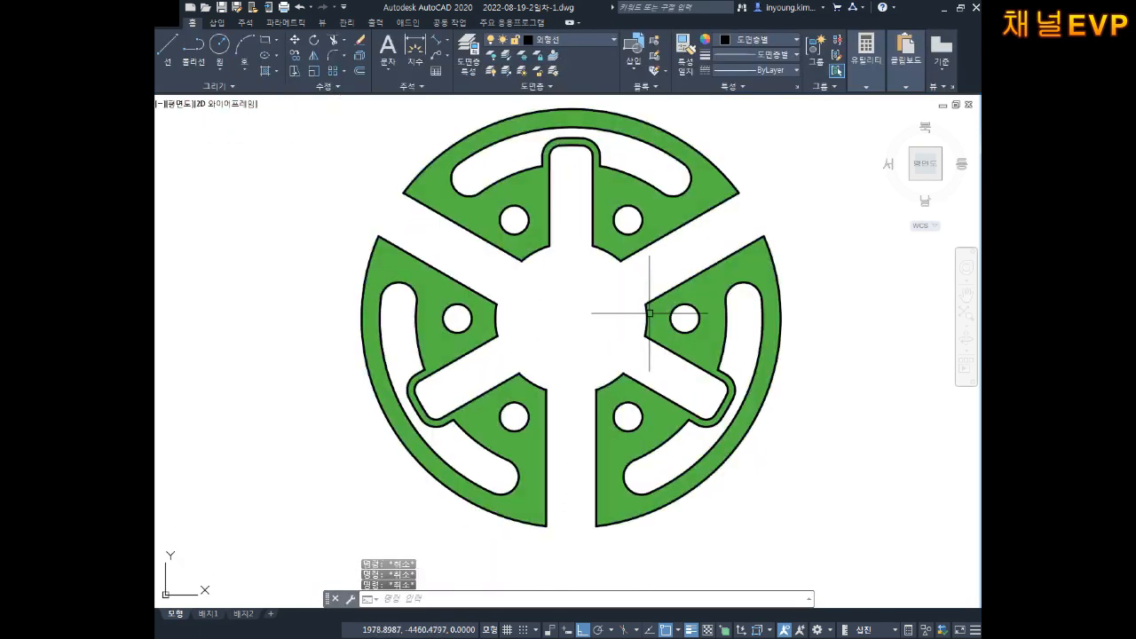
{"action": "middle_click_drag", "start_coordinate": [650, 314], "coordinate": [636, 330]}
{"action": "middle_click_drag", "start_coordinate": [703, 281], "coordinate": [701, 299]}
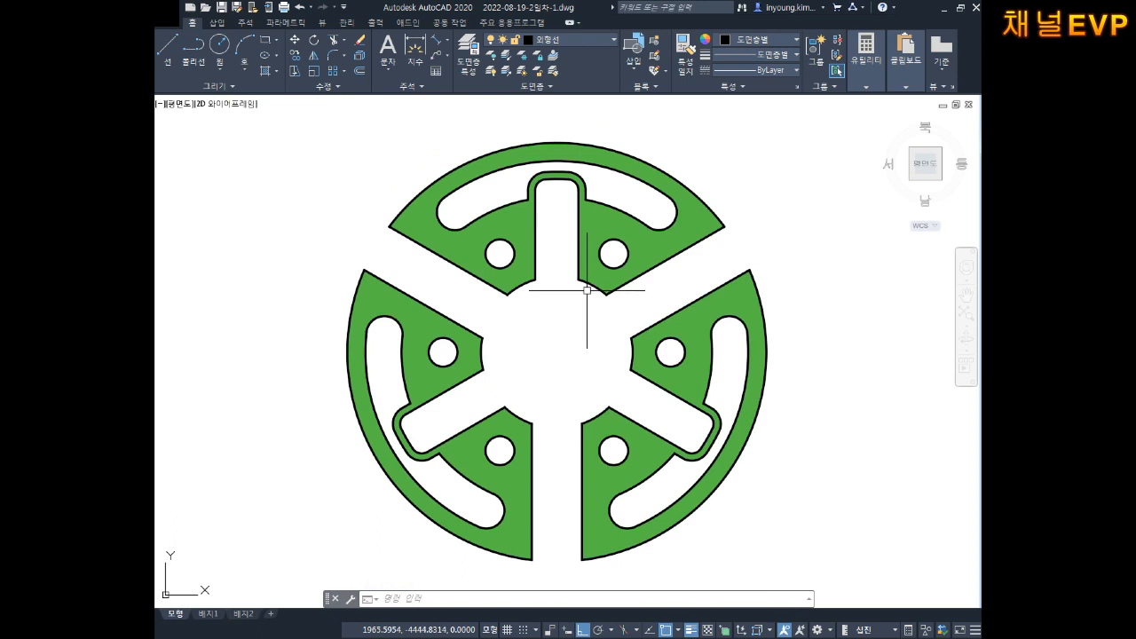
{"action": "left_click", "coordinate": [630, 238]}
{"action": "left_click", "coordinate": [629, 241]}
{"action": "key", "text": "Escape"}
{"action": "key", "text": "Escape"}
{"action": "key", "text": "Escape"}
{"action": "key", "text": "Escape"}
{"action": "middle_click_drag", "start_coordinate": [655, 235], "coordinate": [659, 210]}
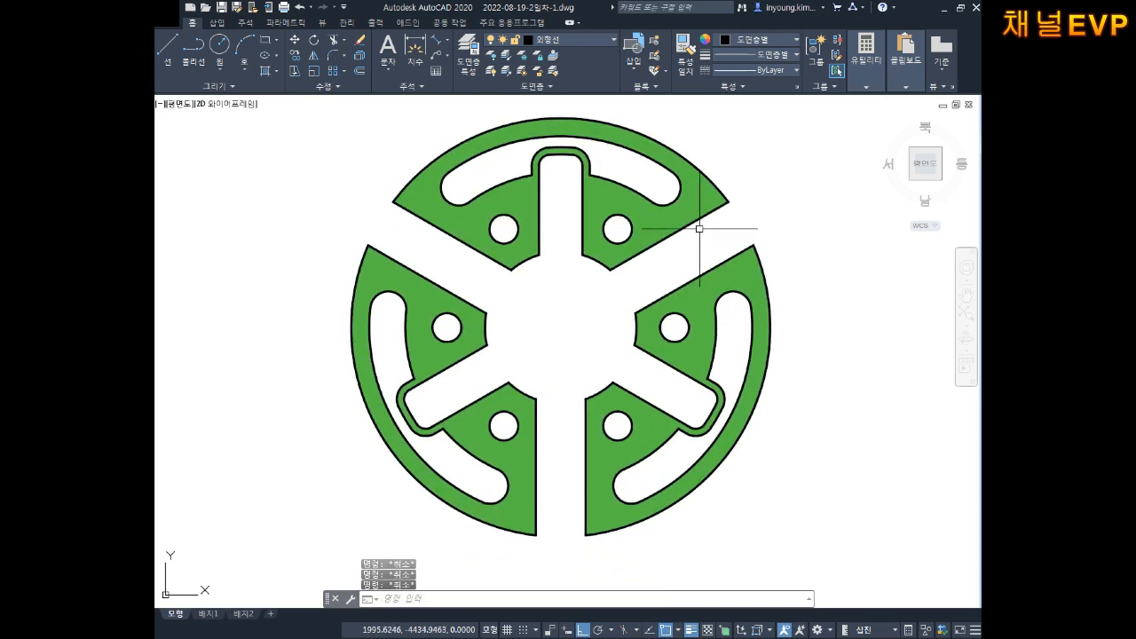
{"action": "type", "text": "m"}
{"action": "key", "text": "space"}
{"action": "left_click", "coordinate": [802, 241]}
{"action": "left_click", "coordinate": [719, 298]}
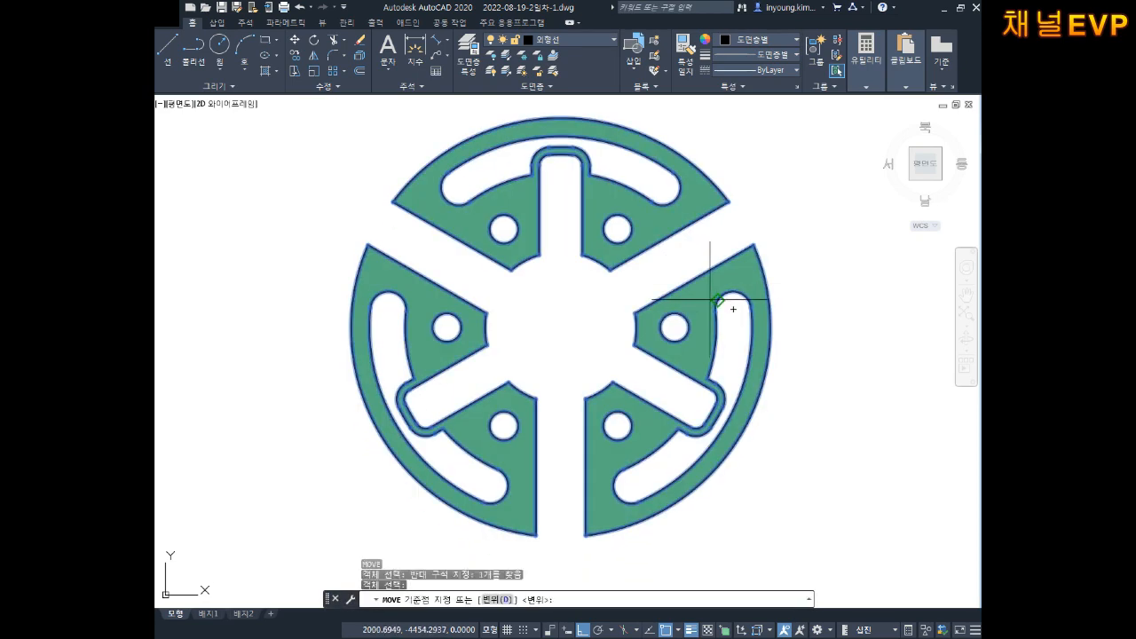
{"action": "key", "text": "space"}
{"action": "key", "text": "space"}
{"action": "key", "text": "Escape"}
{"action": "key", "text": "Escape"}
{"action": "key", "text": "Escape"}
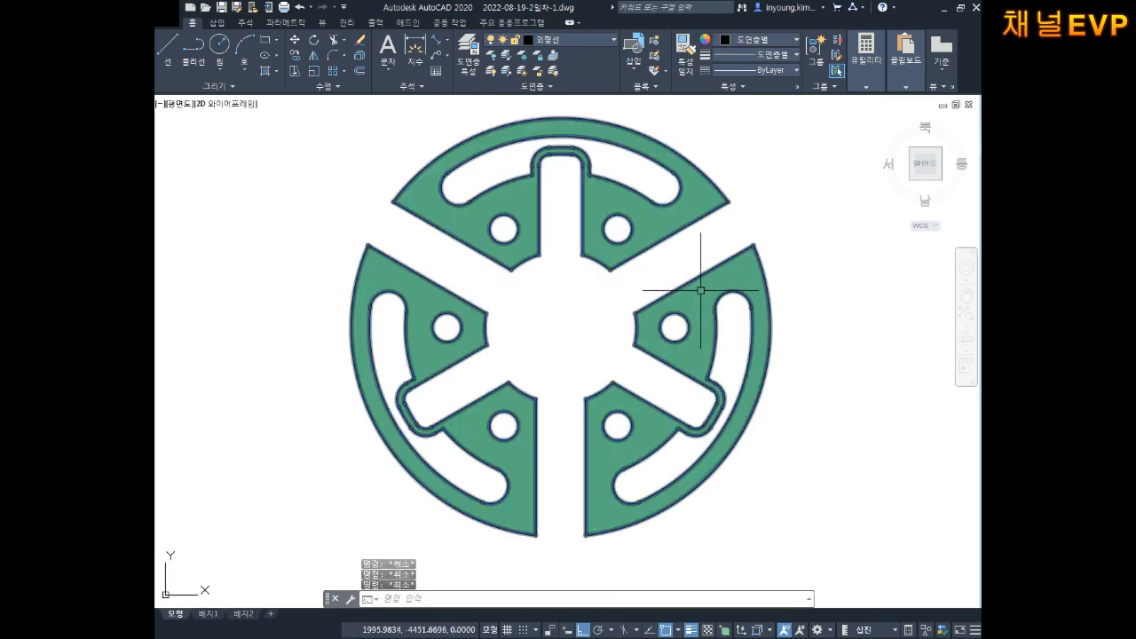
Step: Move the green polar-arrayed part horizontally to the right, farther away from the original unhatched sector
{"action": "key", "text": "space"}
{"action": "left_click", "coordinate": [798, 230]}
{"action": "left_click", "coordinate": [723, 302]}
{"action": "key", "text": "space"}
{"action": "left_click", "coordinate": [753, 294]}
{"action": "scroll", "coordinate": [831, 273], "scroll_direction": "down", "scroll_amount": 4}
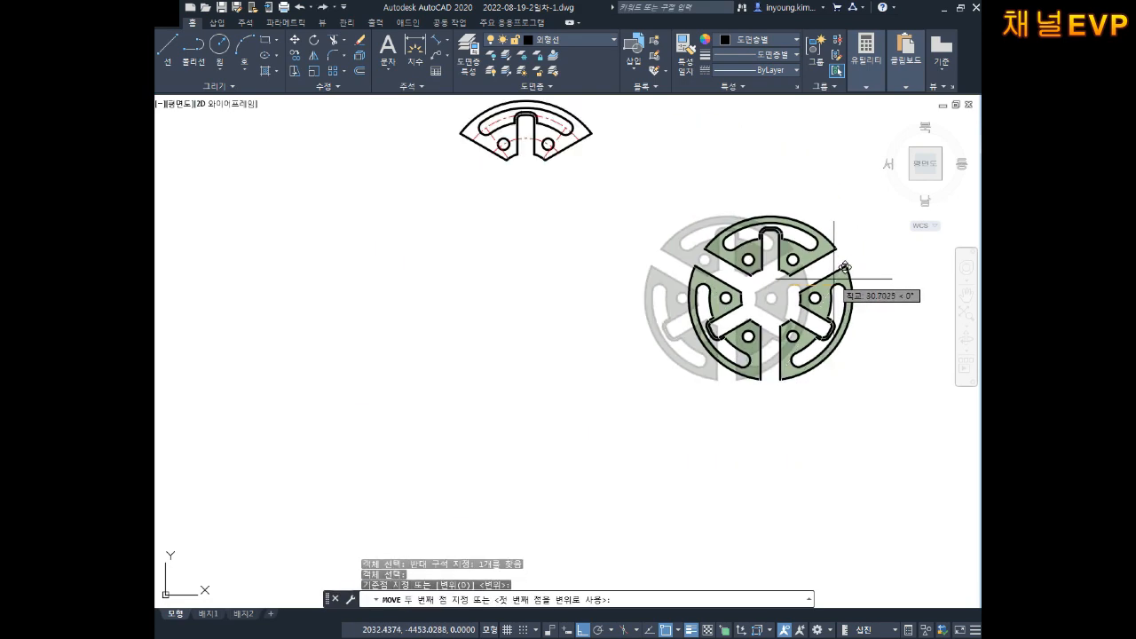
{"action": "middle_click_drag", "start_coordinate": [843, 280], "coordinate": [660, 270]}
{"action": "left_click", "coordinate": [829, 277]}
{"action": "key", "text": "Escape"}
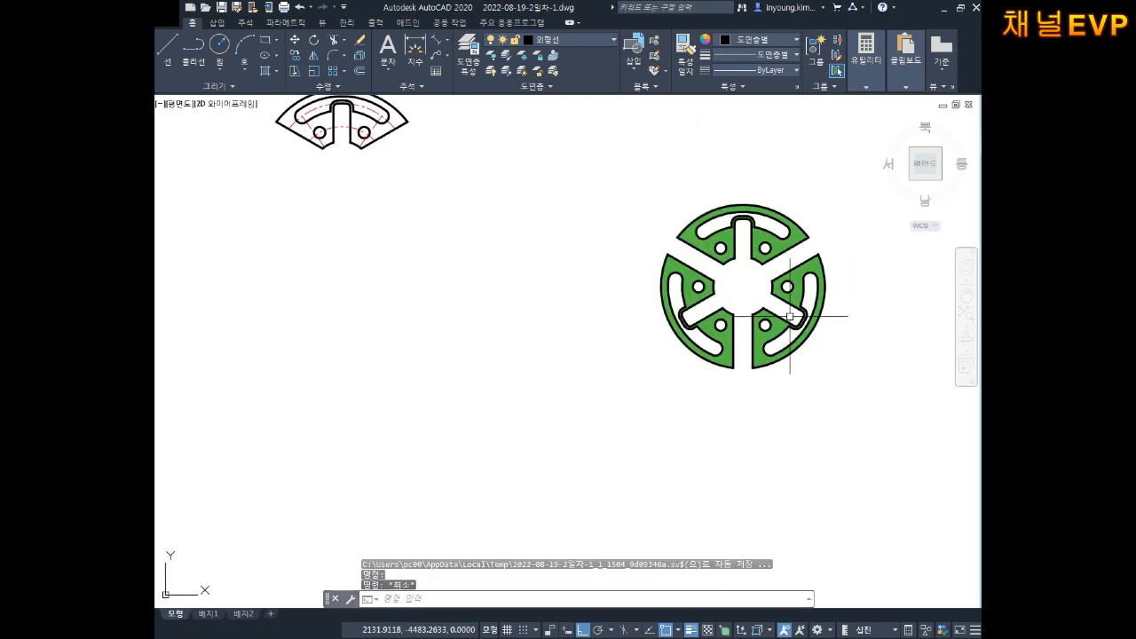
Step: Turn off ortho mode and move the green polar-arrayed part by its centre to beside the original sector, level with it
{"action": "key", "text": "F8"}
{"action": "middle_click_drag", "start_coordinate": [787, 295], "coordinate": [725, 328]}
{"action": "key", "text": "Escape"}
{"action": "key", "text": "Escape"}
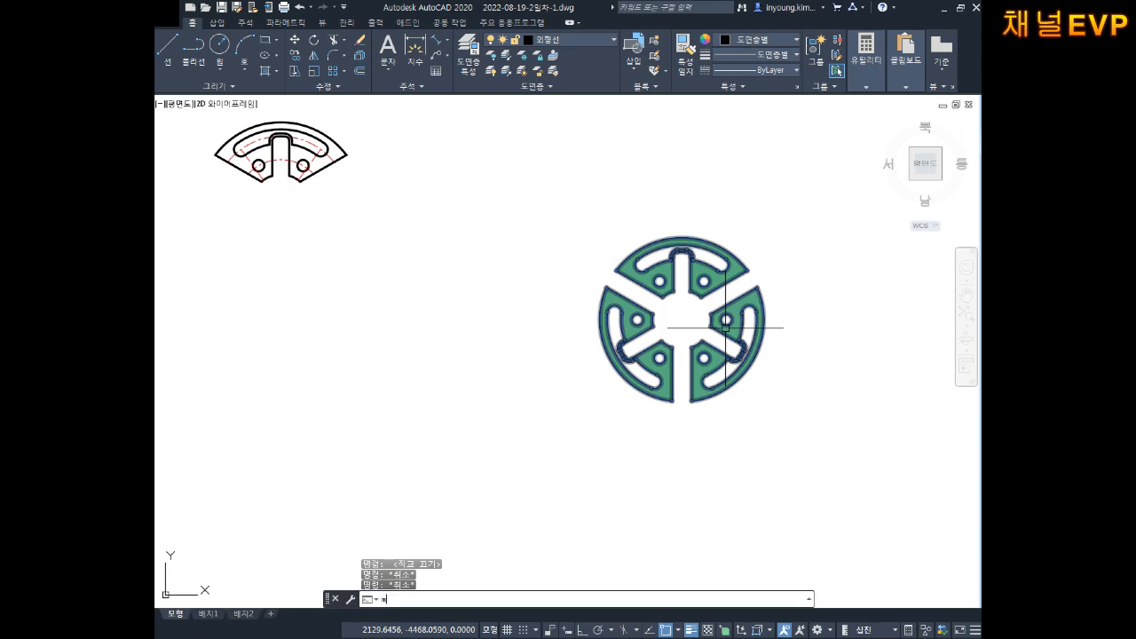
{"action": "key", "text": "space"}
{"action": "left_click", "coordinate": [773, 218]}
{"action": "left_click", "coordinate": [725, 293]}
{"action": "key", "text": "space"}
{"action": "left_click", "coordinate": [682, 320]}
{"action": "middle_click_drag", "start_coordinate": [556, 141], "coordinate": [606, 235]}
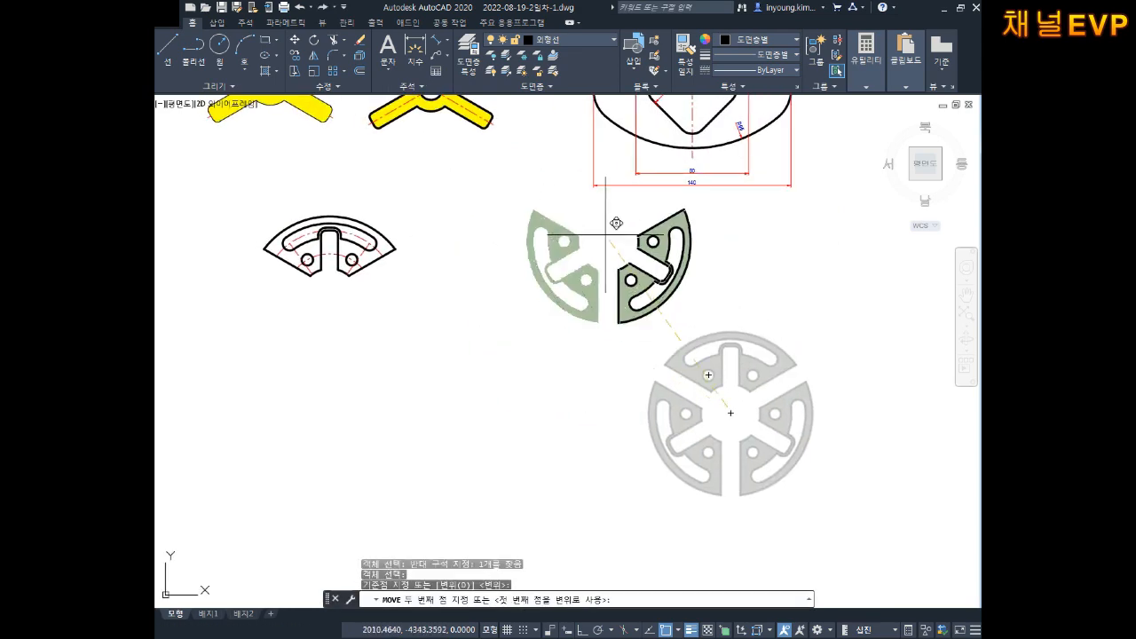
{"action": "left_click", "coordinate": [582, 237]}
{"action": "key", "text": "Escape"}
{"action": "middle_click_drag", "start_coordinate": [581, 272], "coordinate": [614, 278]}
{"action": "key", "text": "Escape"}
{"action": "key", "text": "Escape"}
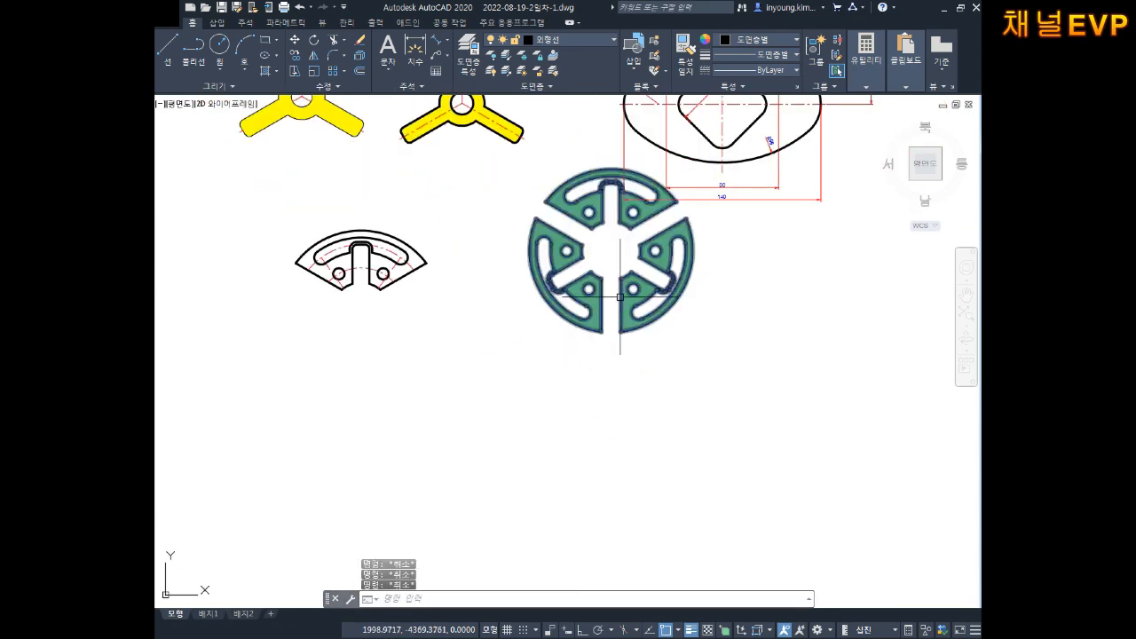